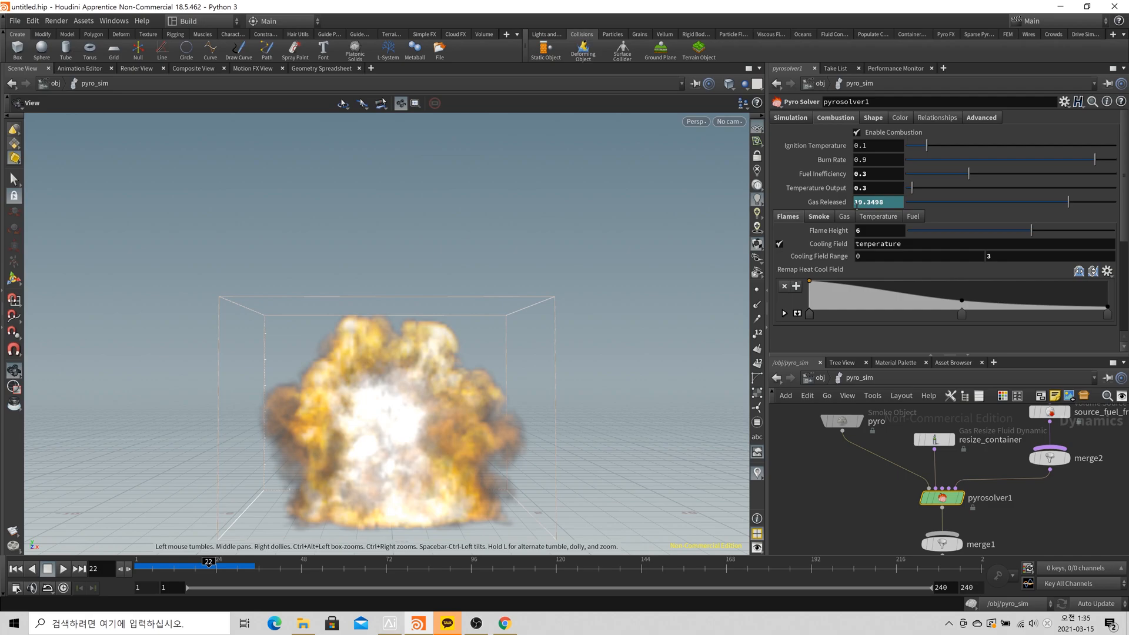
Return to the first frame and show the Simulation parameters of pyrosolver1.
left_click(15, 570)
left_click(841, 421)
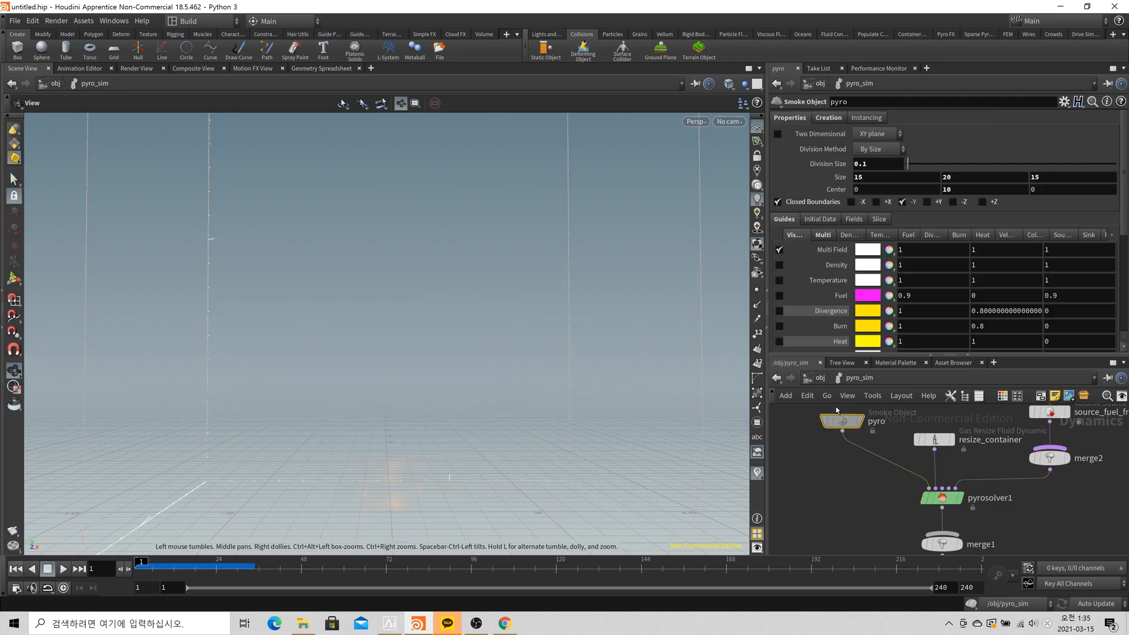
left_click(936, 498)
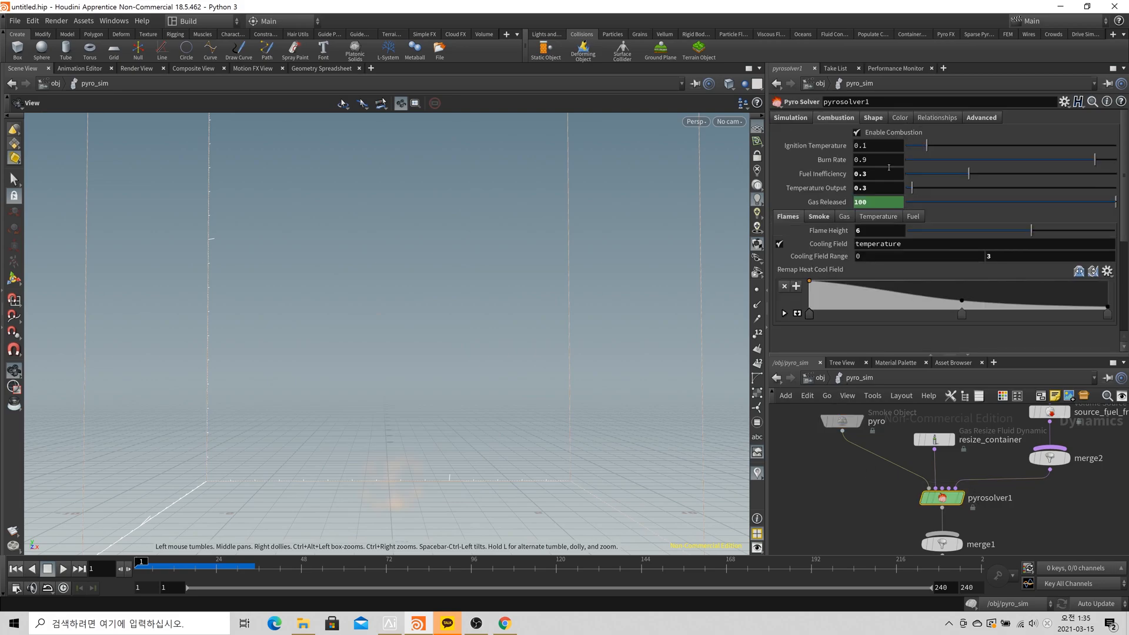
left_click(790, 117)
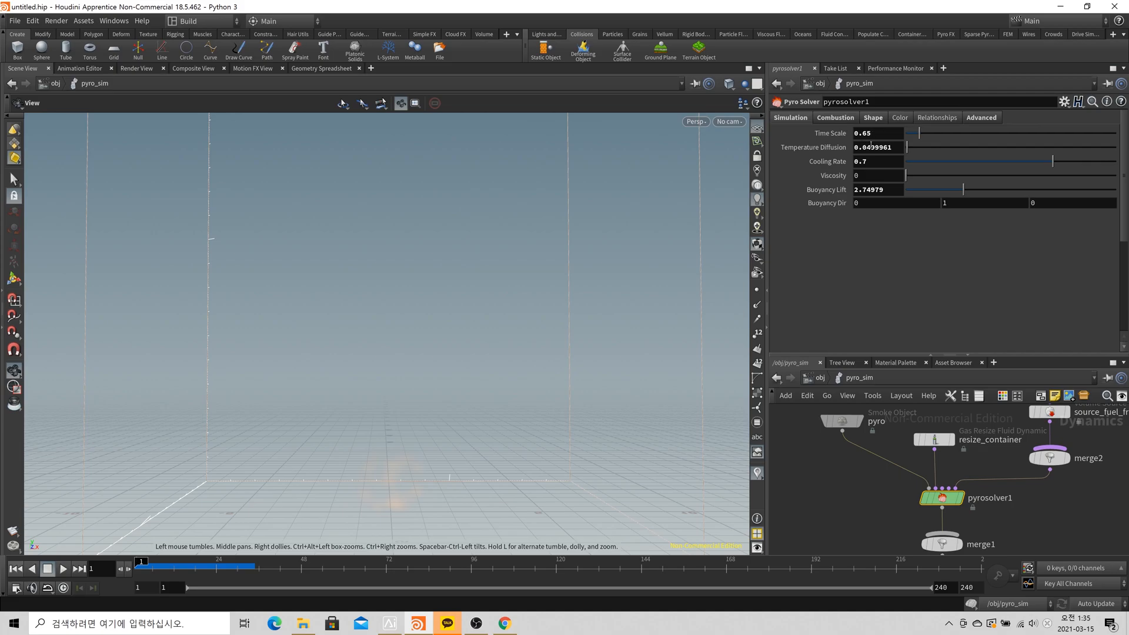
Scrub through the first 14 or so frames to preview the explosion, ending back at frame 1.
left_click_drag(159, 568, 178, 569)
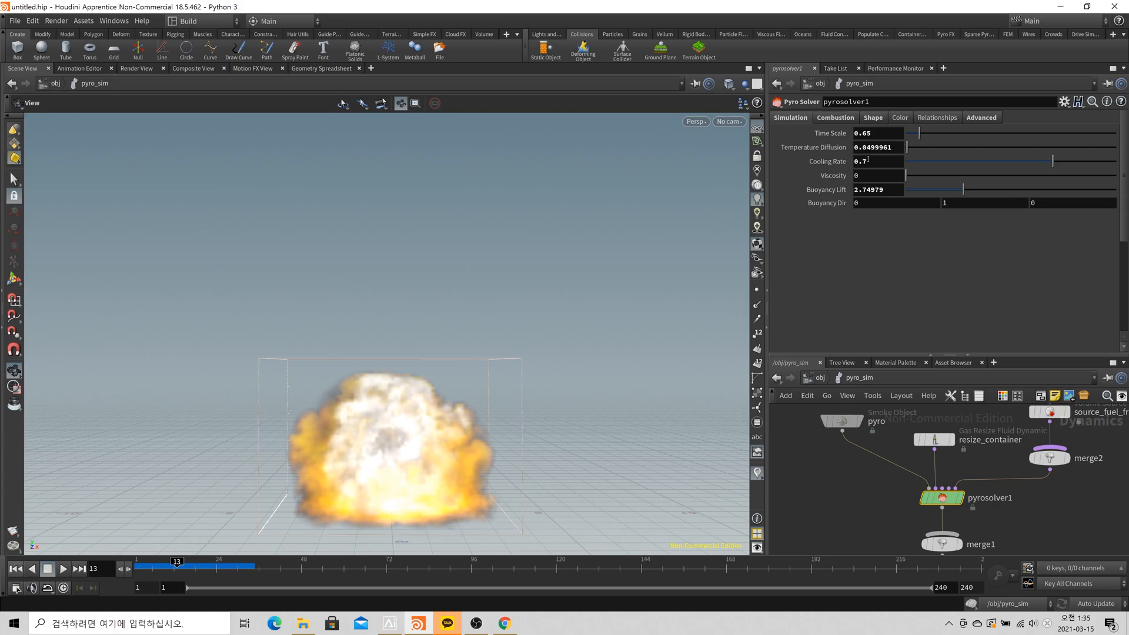
left_click(146, 566)
left_click_drag(146, 566, 180, 567)
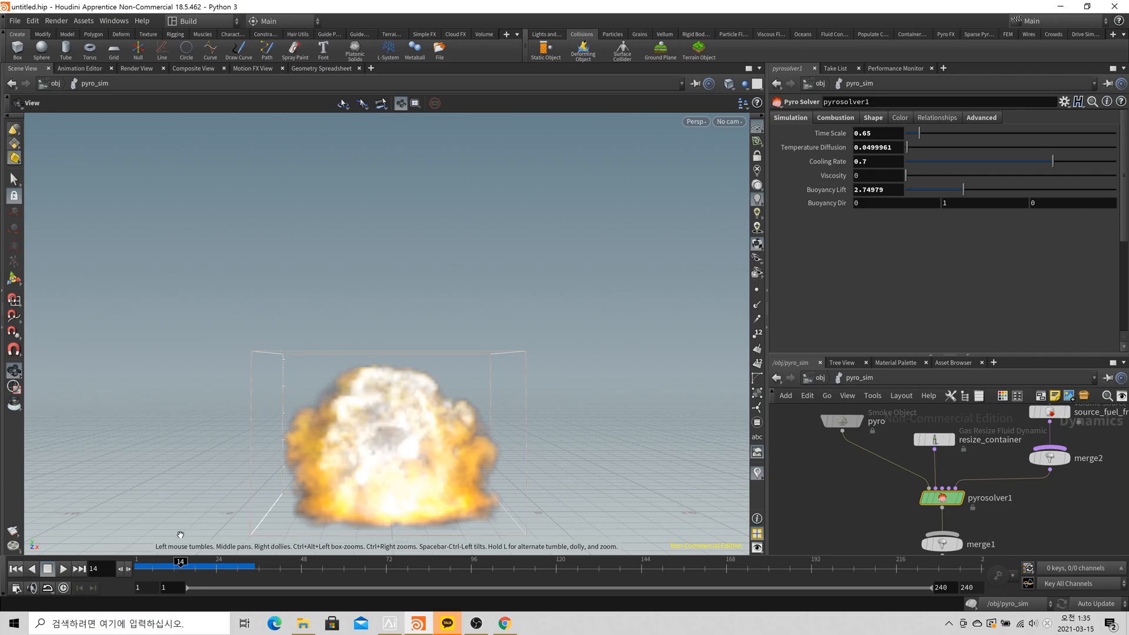
mouse_move(141, 566)
left_mouse_down()
mouse_move(220, 563)
mouse_move(138, 566)
left_mouse_up()
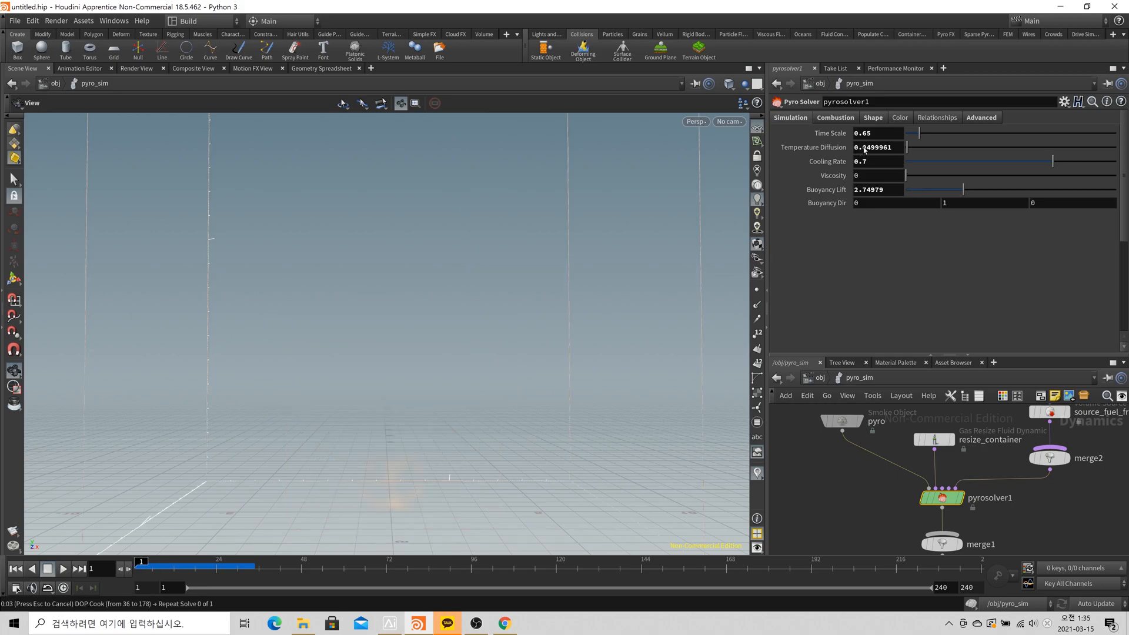
left_click(16, 568)
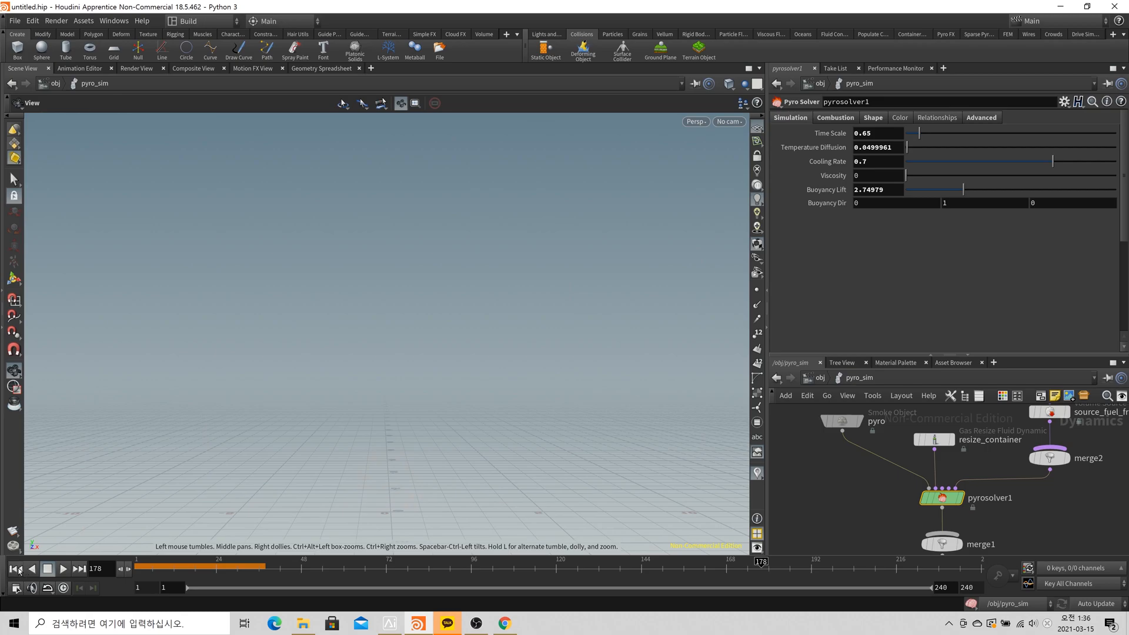
Set the pyro solver's Temperature Diffusion to 0.25 and play the simulation.
left_click(862, 147)
left_click_drag(863, 147, 894, 148)
type("25")
key("Tab")
left_click(64, 571)
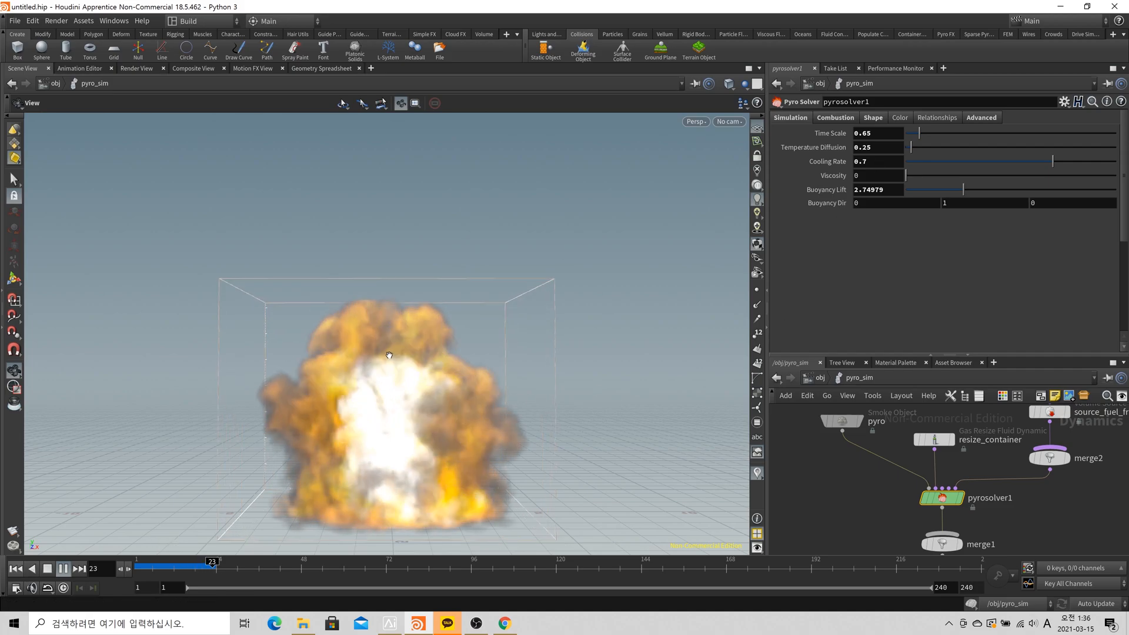
Set Temperature Diffusion to 0.05 from the first frame and replay the explosion for comparison.
left_click(870, 165)
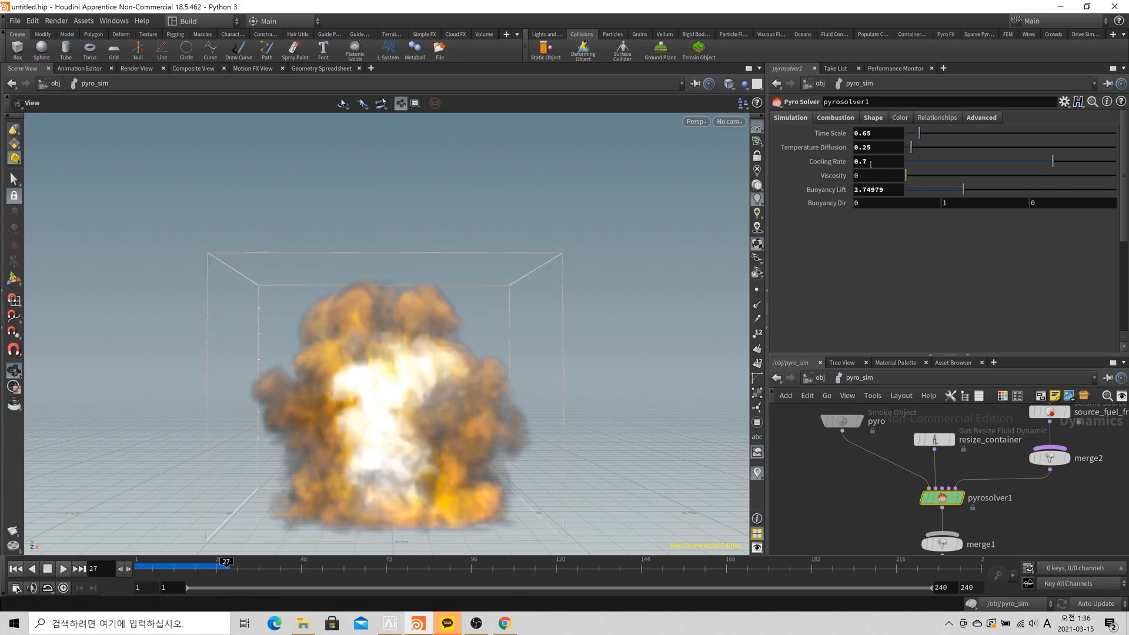
left_click(865, 161)
key("ctrl+Up")
key("shift+Right")
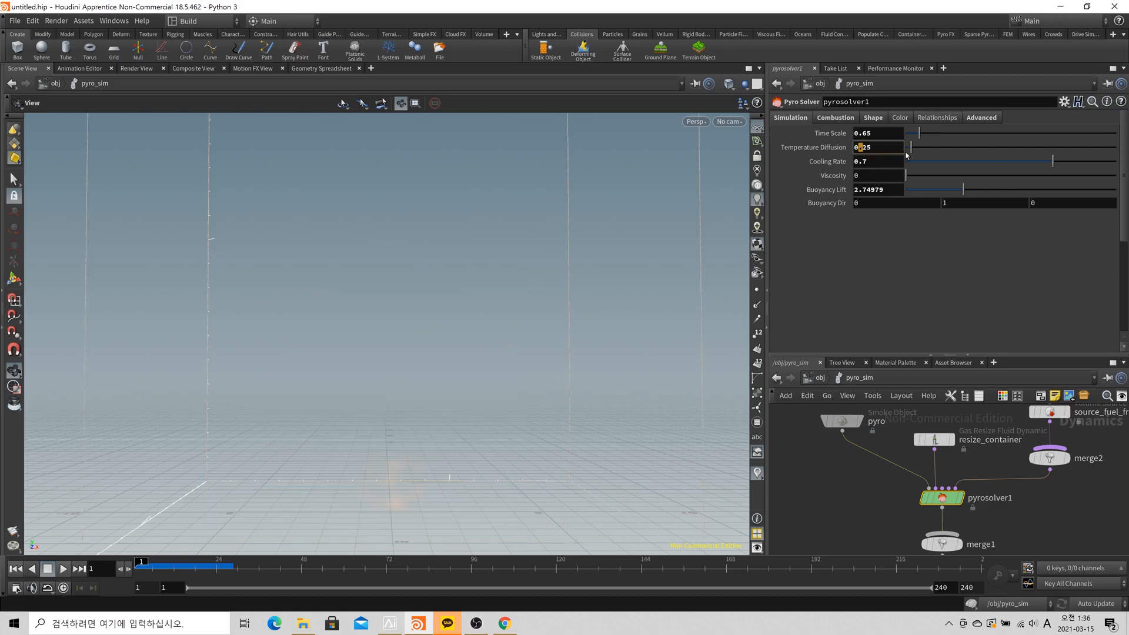
key("Return")
double_click(892, 147)
type("0.05")
key("Return")
key("Up")
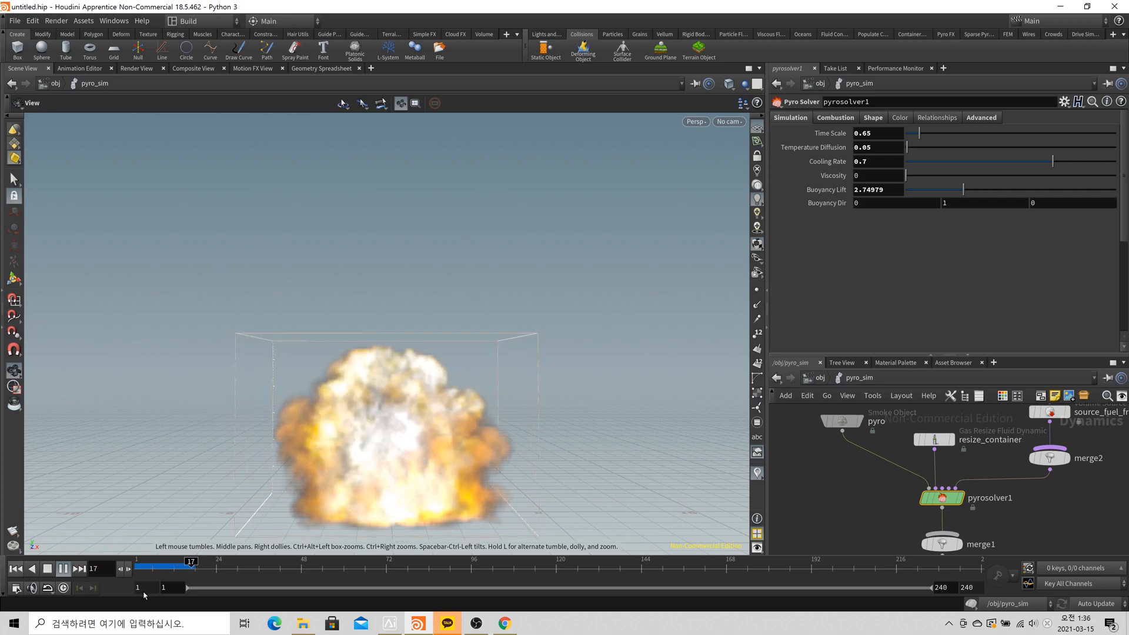
Stop playback at frame 20, set Temperature Diffusion back to 0.25, and check the result at the object level before reentering pyro_sim.
left_click(48, 569)
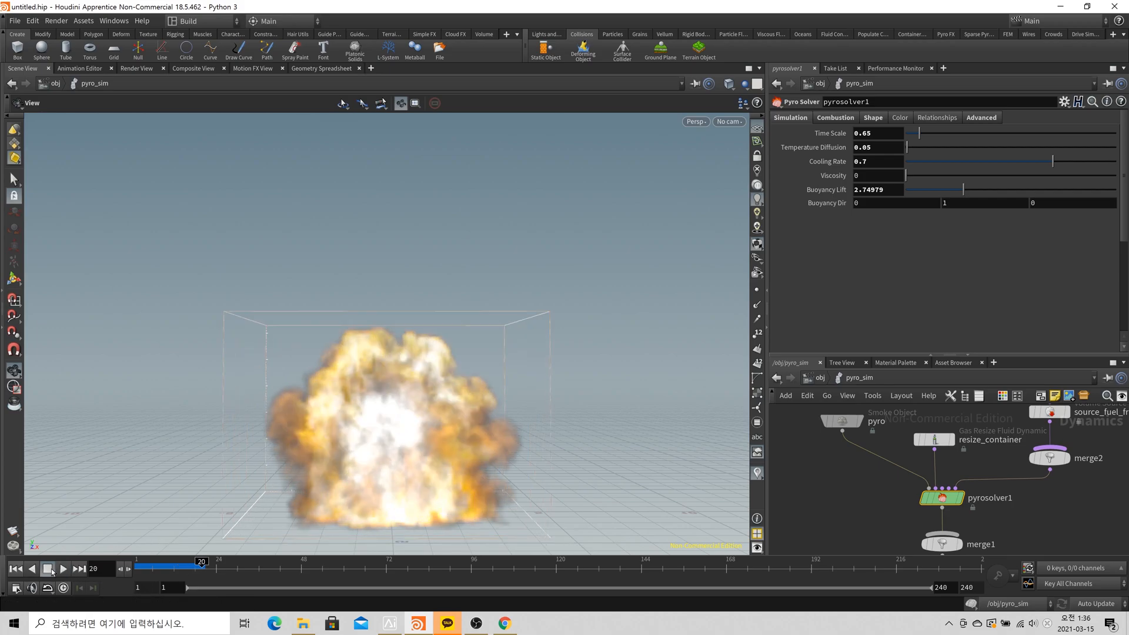
double_click(863, 148)
type("25")
key("Tab")
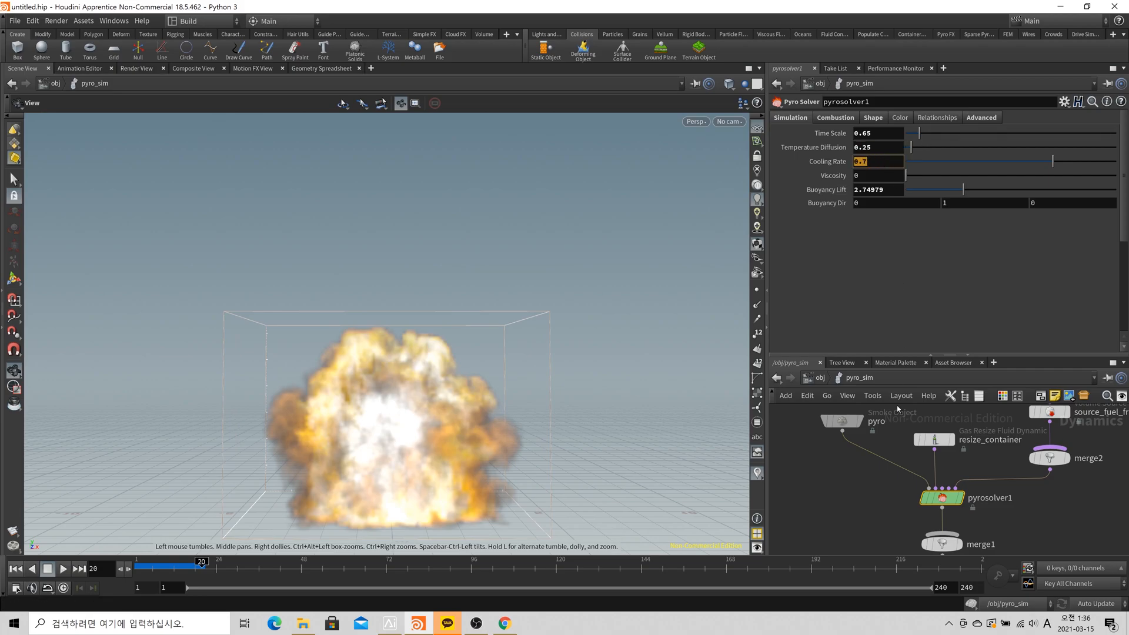
left_click(820, 379)
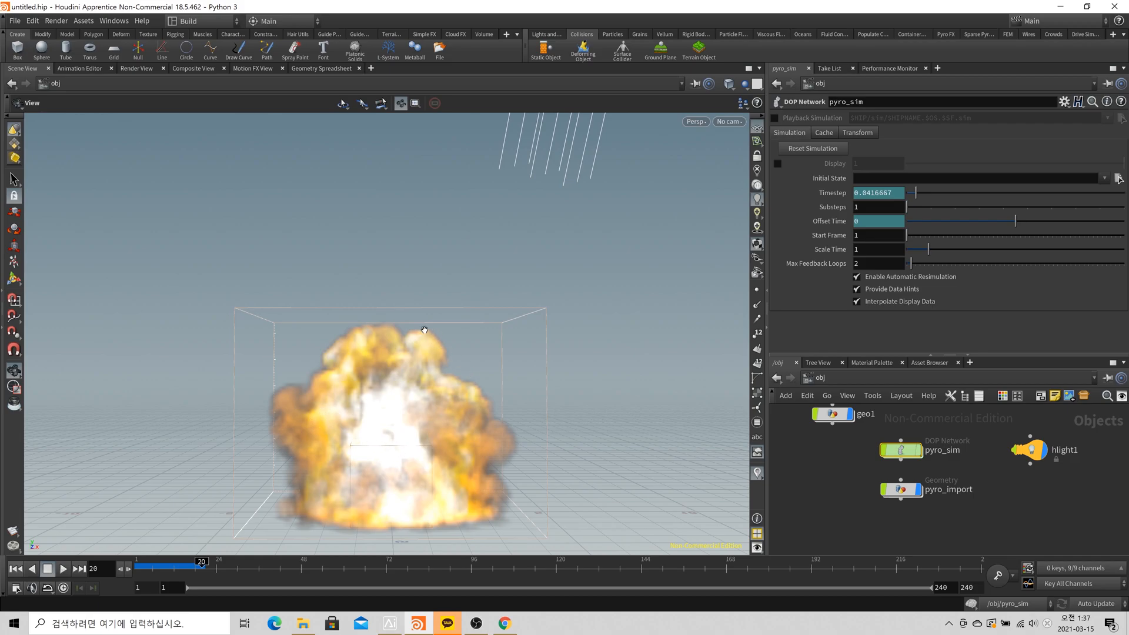
left_click(899, 489)
double_click(905, 456)
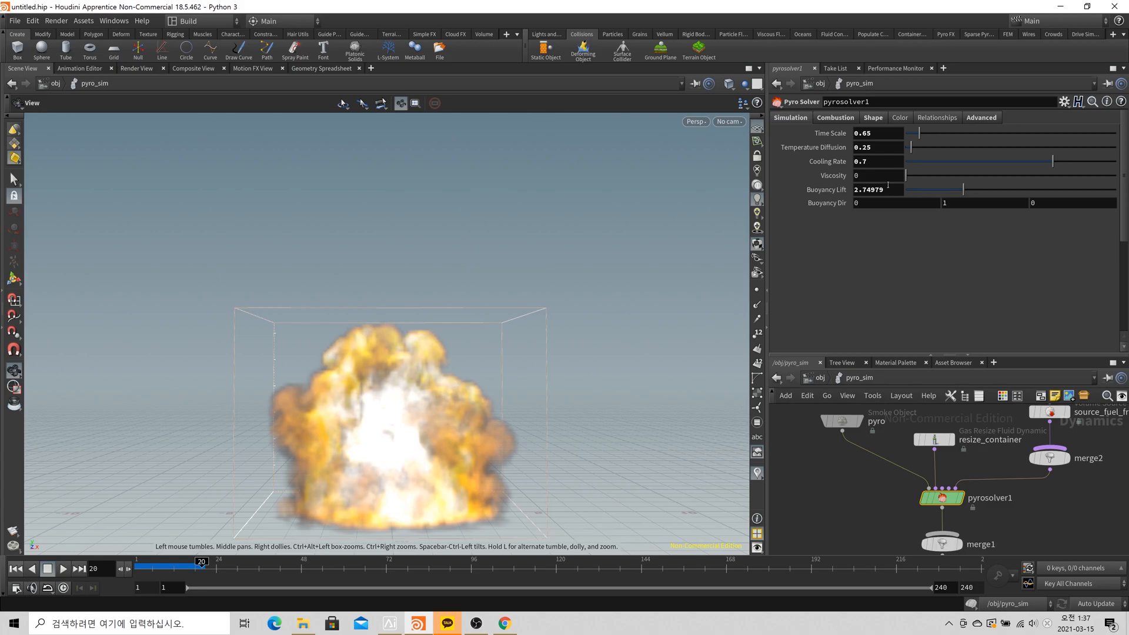
Set Temperature Diffusion to 0.05 and Cooling Rate to 0.99, and play the simulation from the first frame.
type("0")
key("Return")
key("Return")
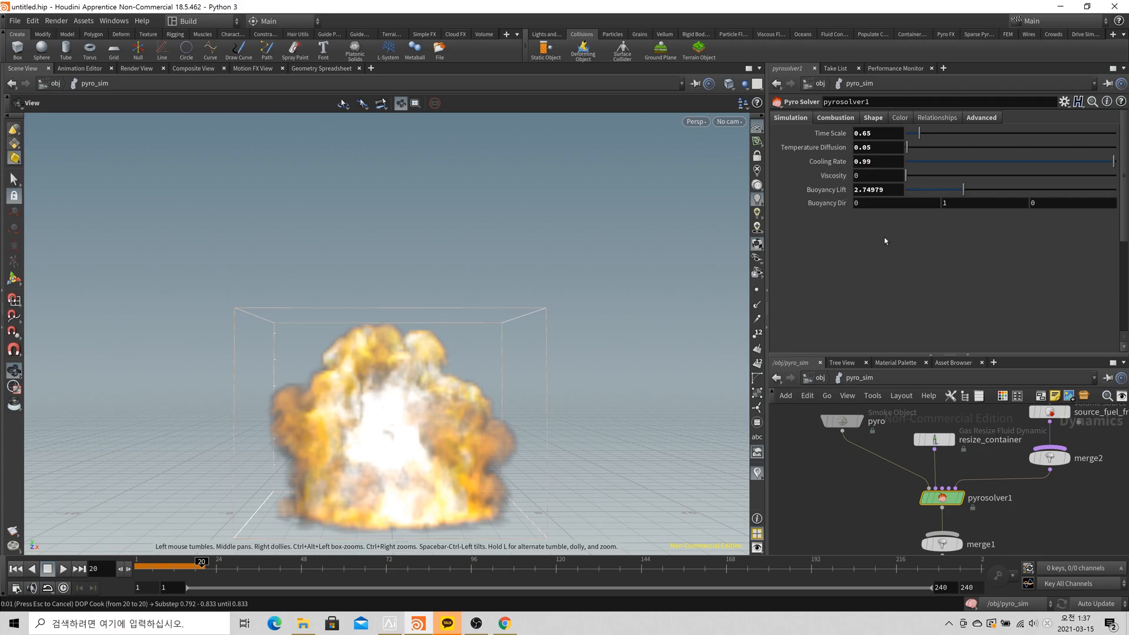
left_click(819, 378)
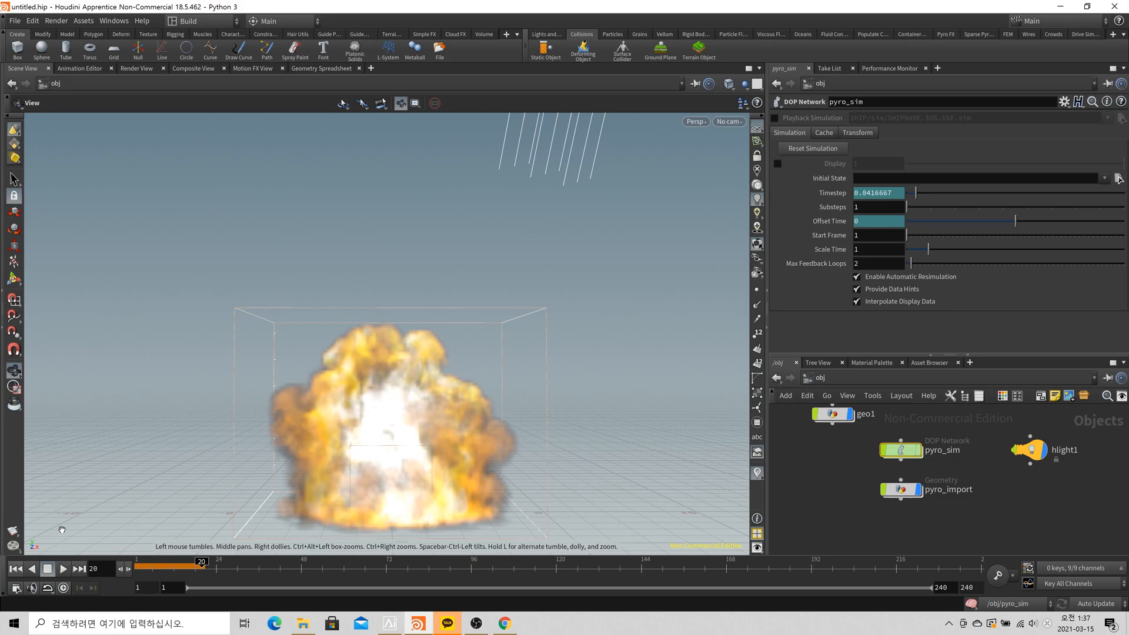
left_click(16, 568)
double_click(900, 449)
left_click(63, 568)
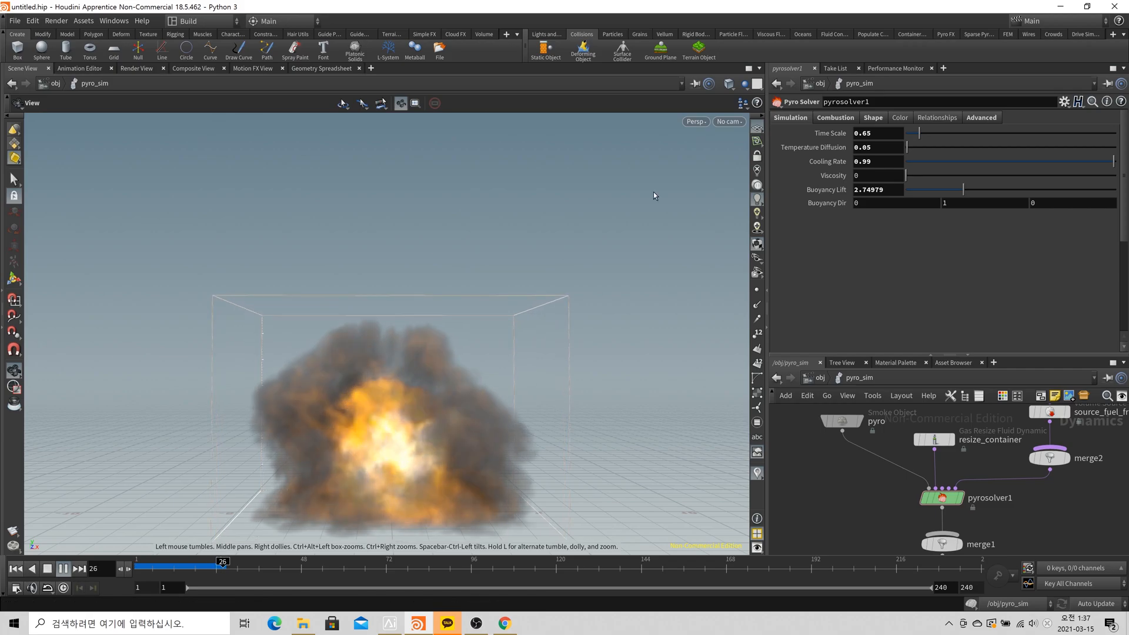
Set the Cooling Rate to 0.7 and view the resimulated explosion at the object level before reentering pyro_sim.
double_click(879, 162)
type("77")
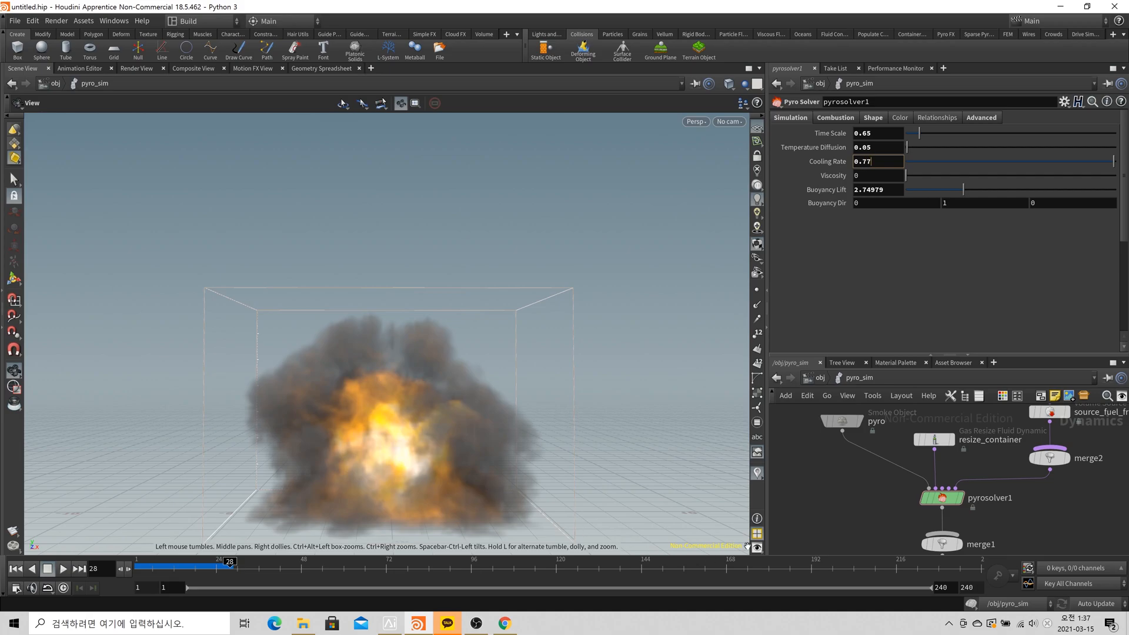
key("Return")
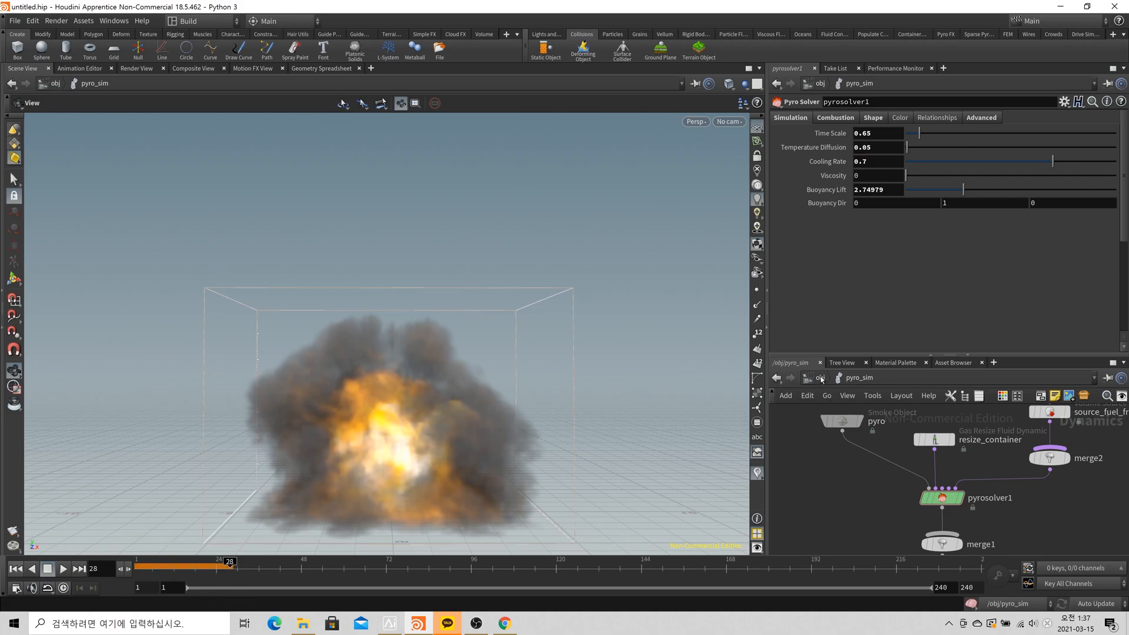
left_click(820, 377)
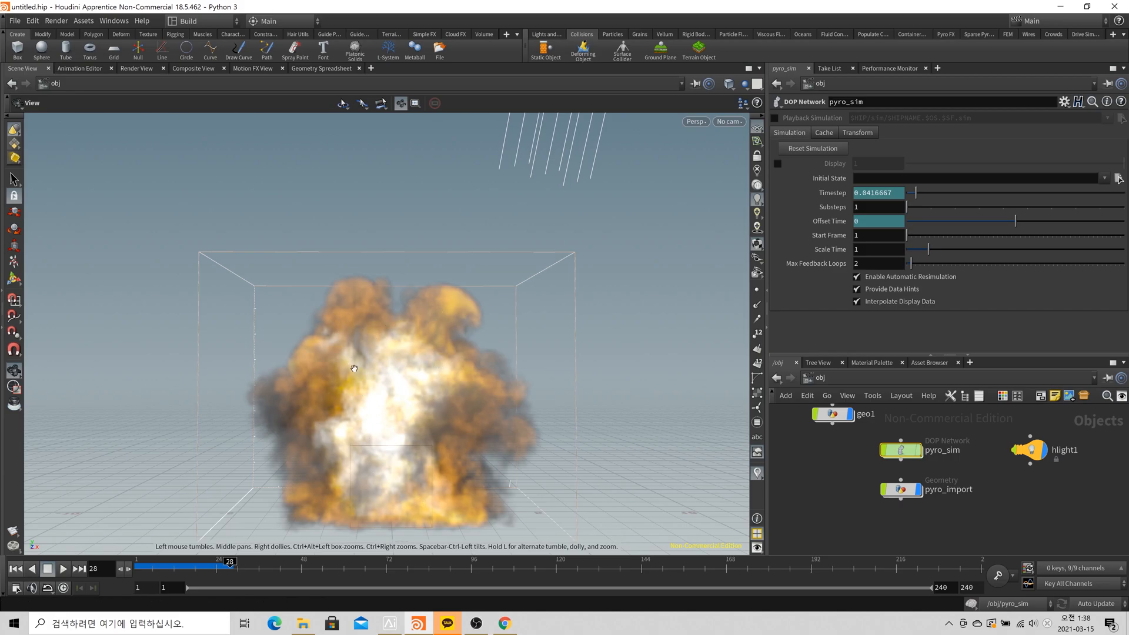
double_click(902, 451)
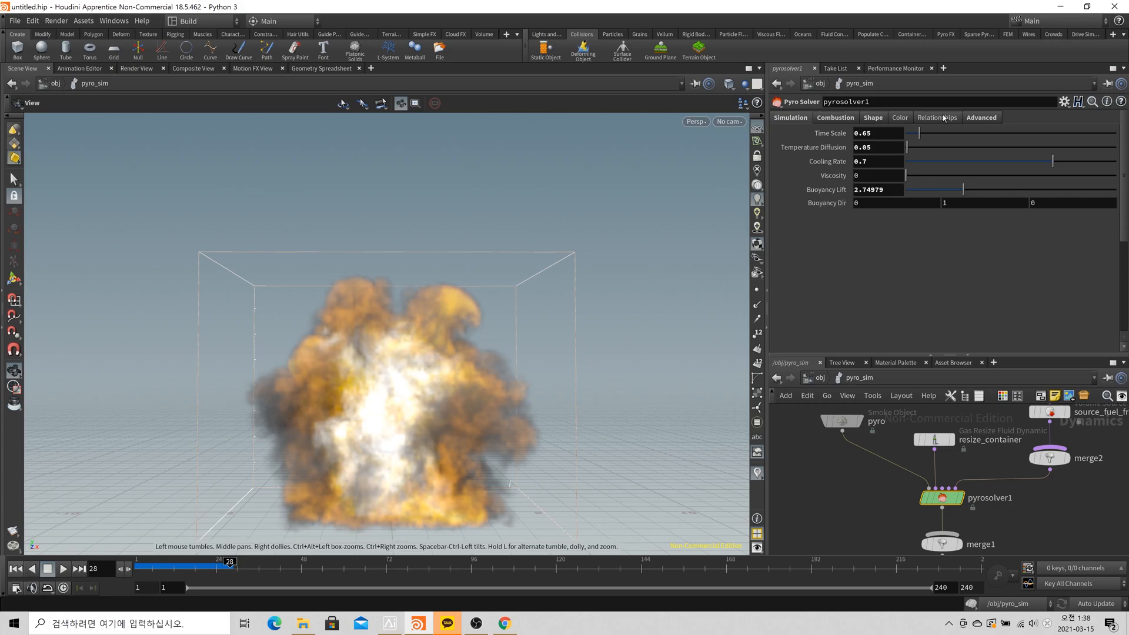
In the solver's Combustion settings, set Ignition Temperature to 0 and play the simulation from the first frame.
left_click(838, 118)
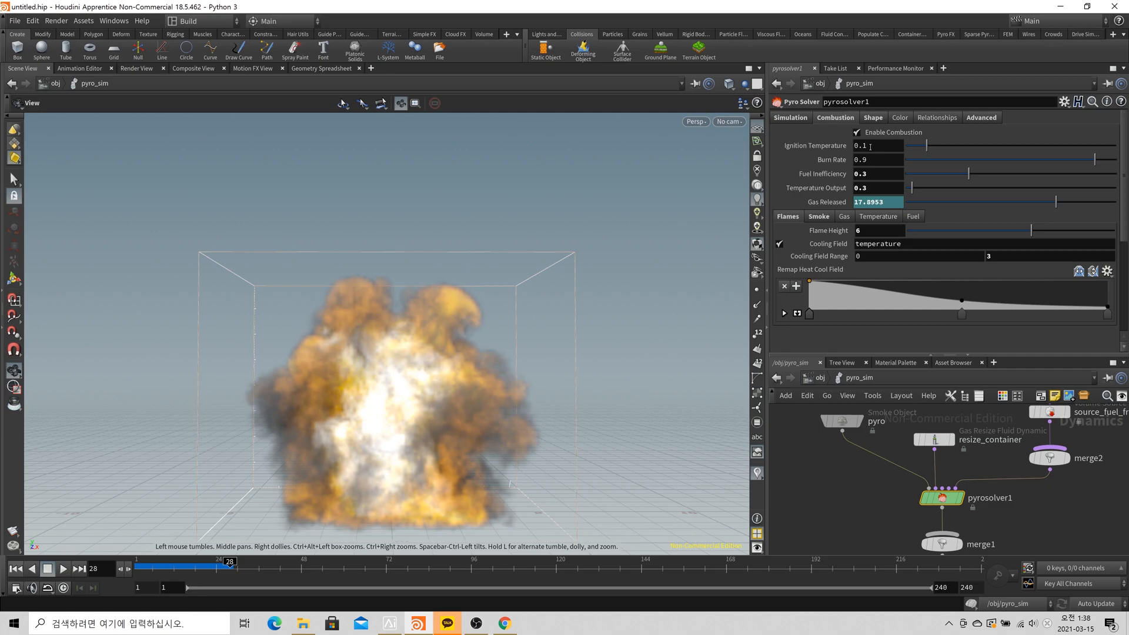
left_click(120, 569)
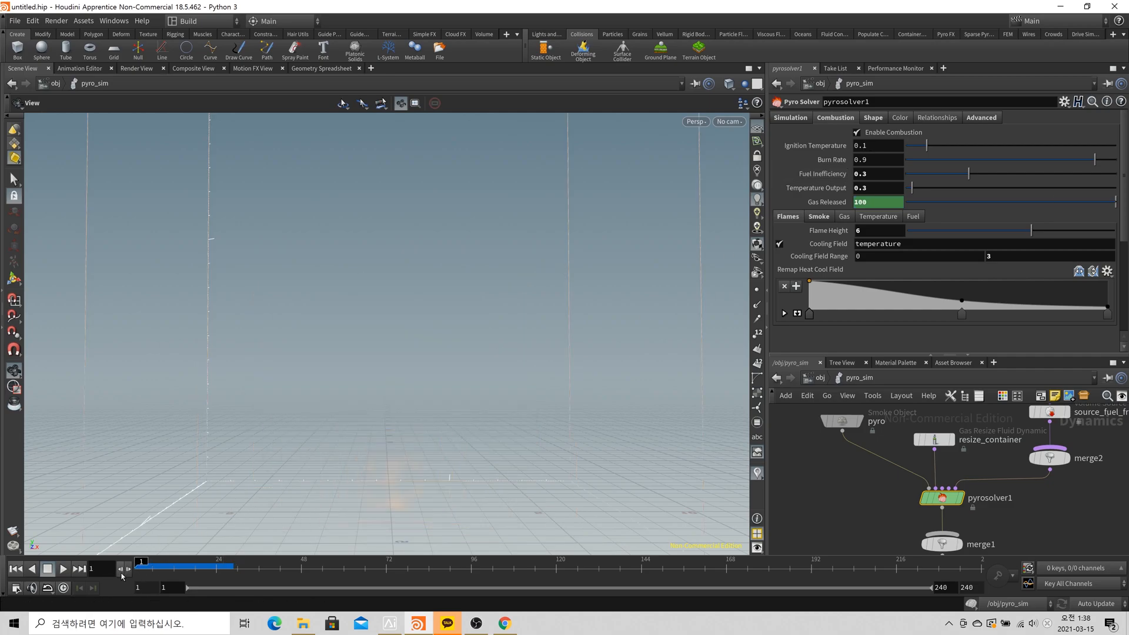
left_click(889, 147)
type("0")
key("Return")
left_click(62, 569)
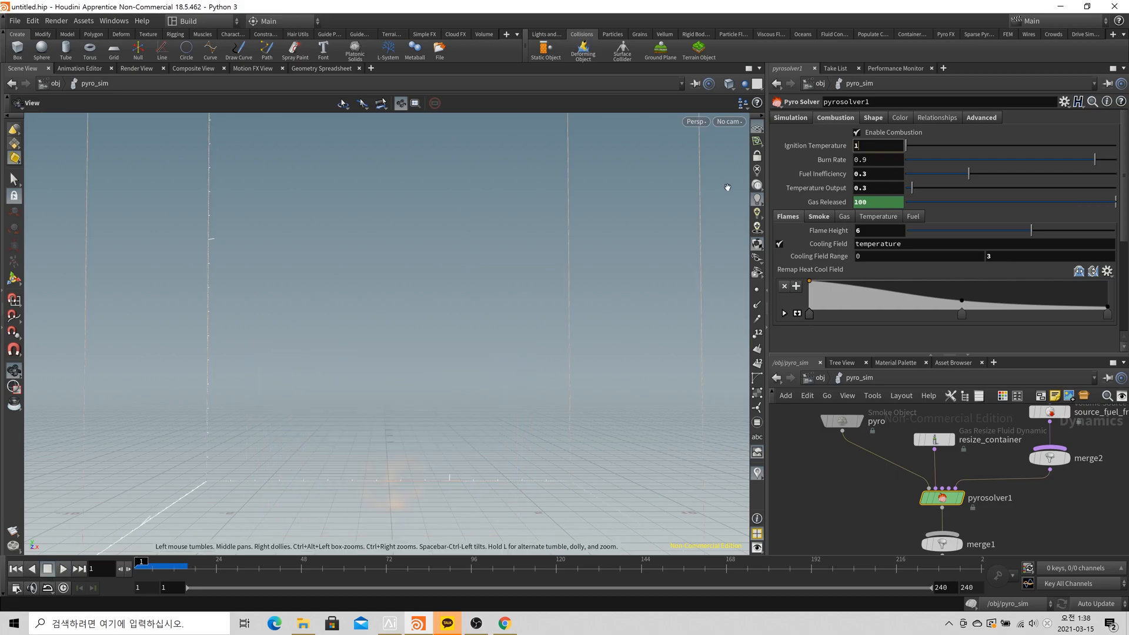
Set Ignition Temperature to 1, play the explosion, and return to the first frame.
type("1")
key("Tab")
left_click(63, 569)
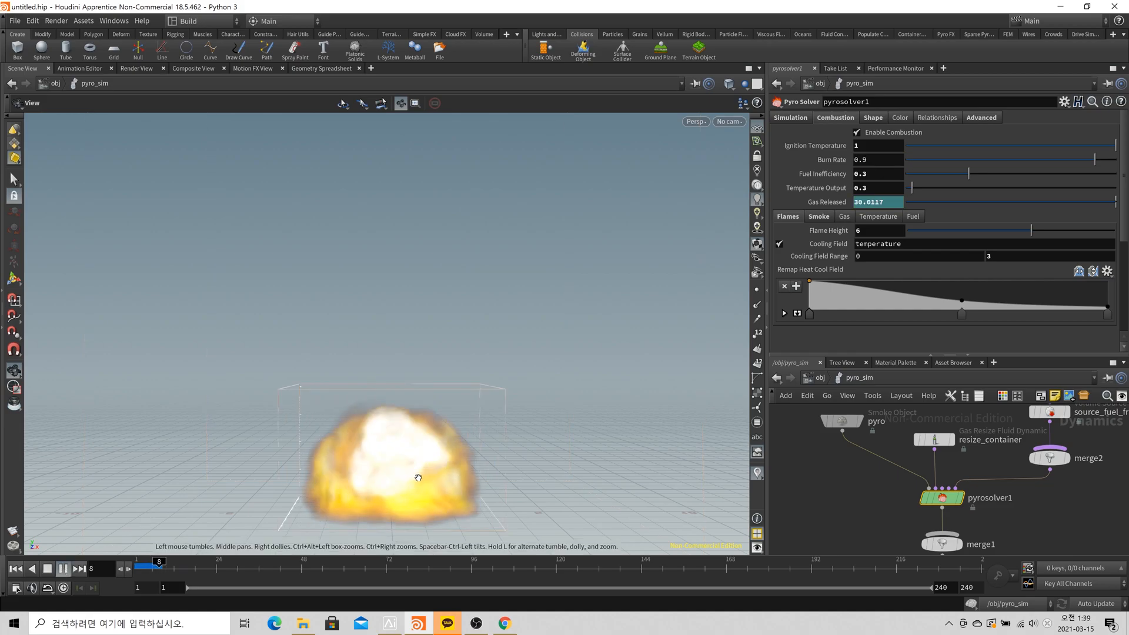
left_click(16, 568)
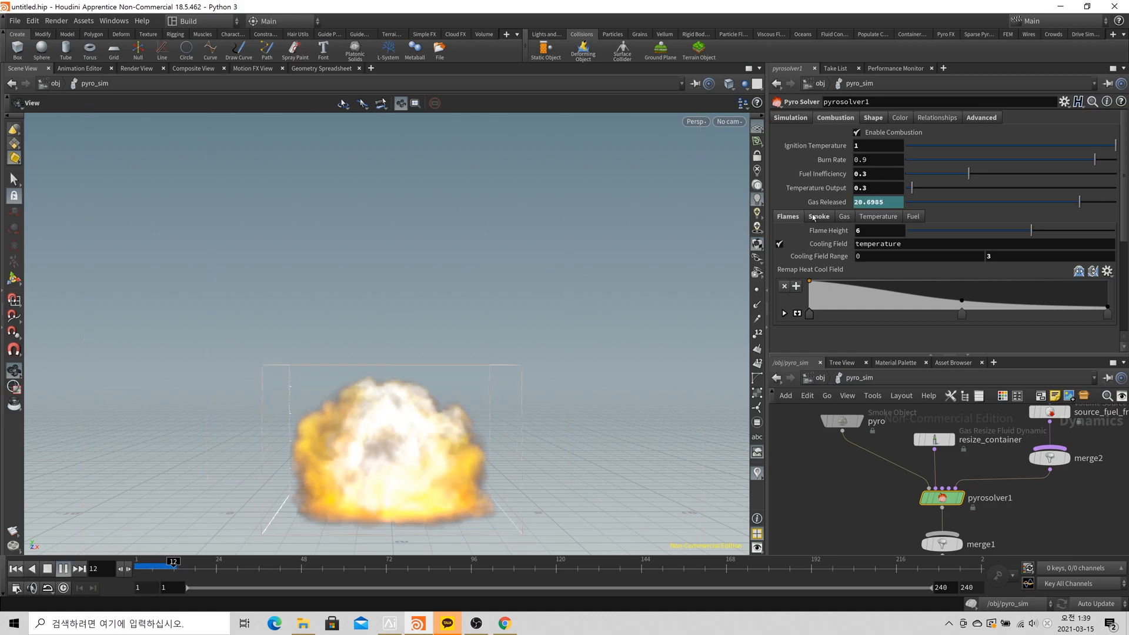
Set Ignition Temperature to 5, play the explosion, and return to the first frame.
left_click(886, 148)
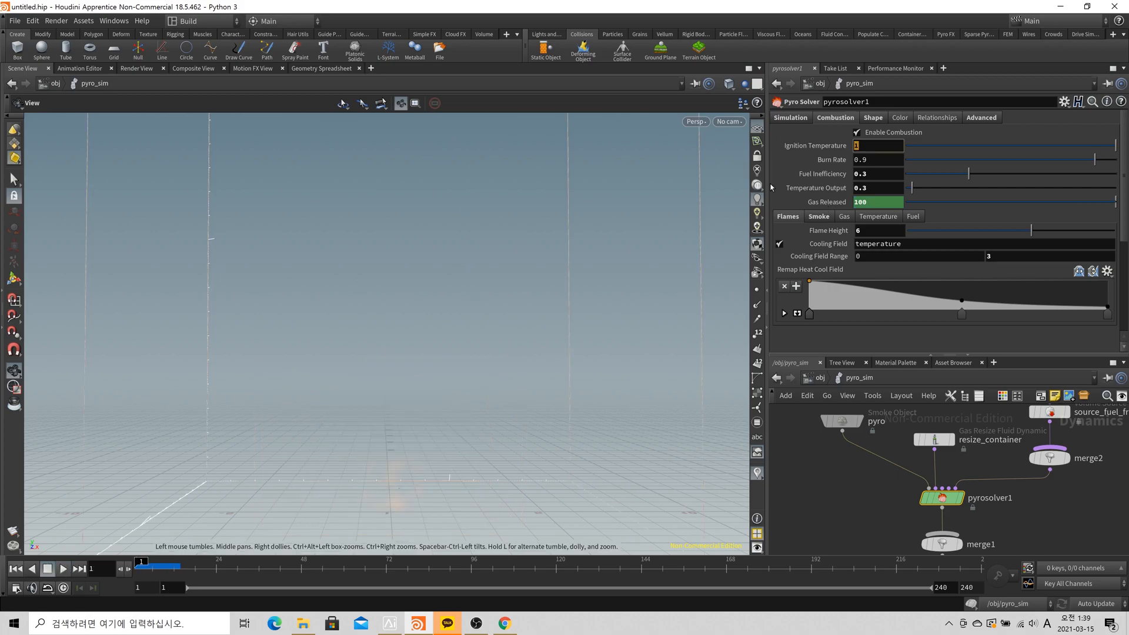
key("Return")
left_click(62, 569)
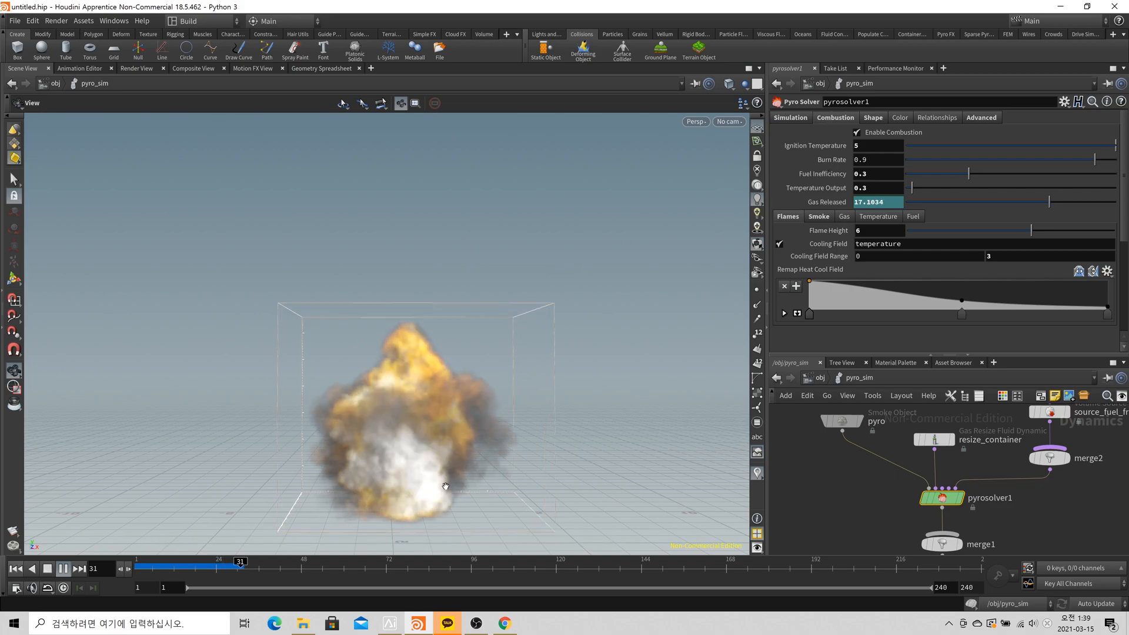
left_click(16, 569)
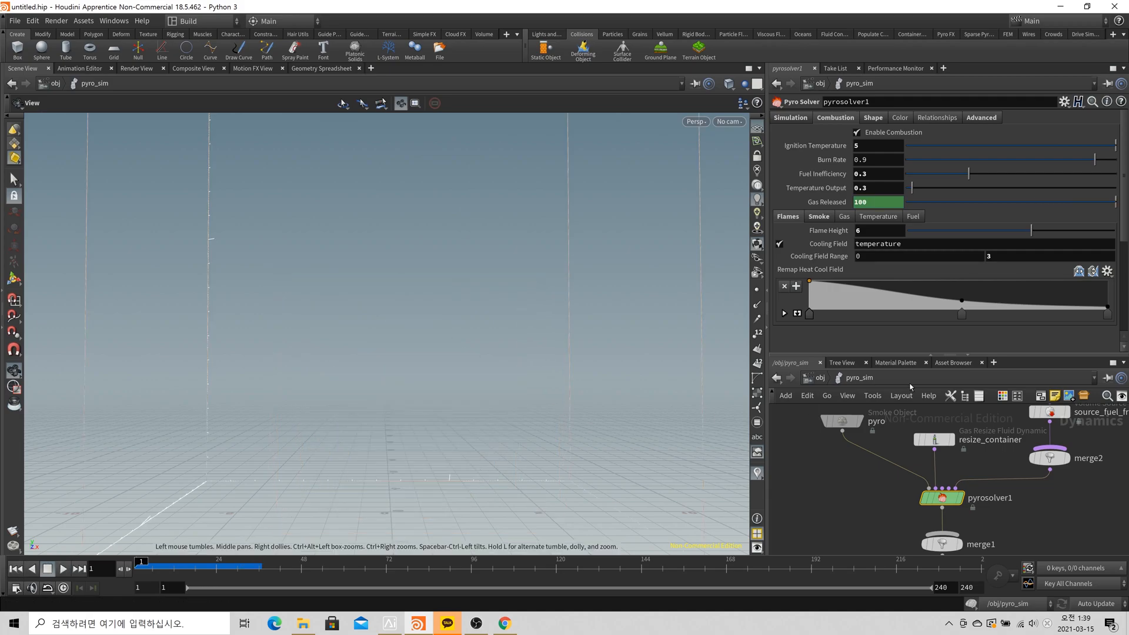
Go from the source_fuel_from_geo1 volume source to its SOP path node, OUT_fuel in geo1, and enlarge the network view.
middle_click_drag(1099, 441, 916, 500)
left_click(873, 471)
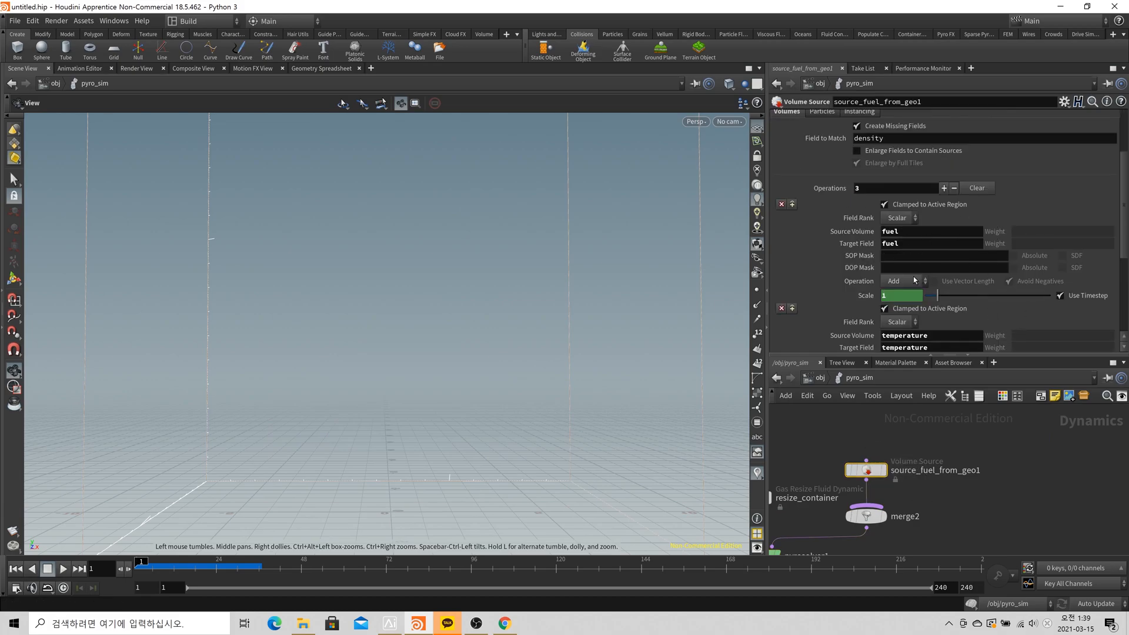
scroll(972, 155, "up", 4)
left_click(1097, 162)
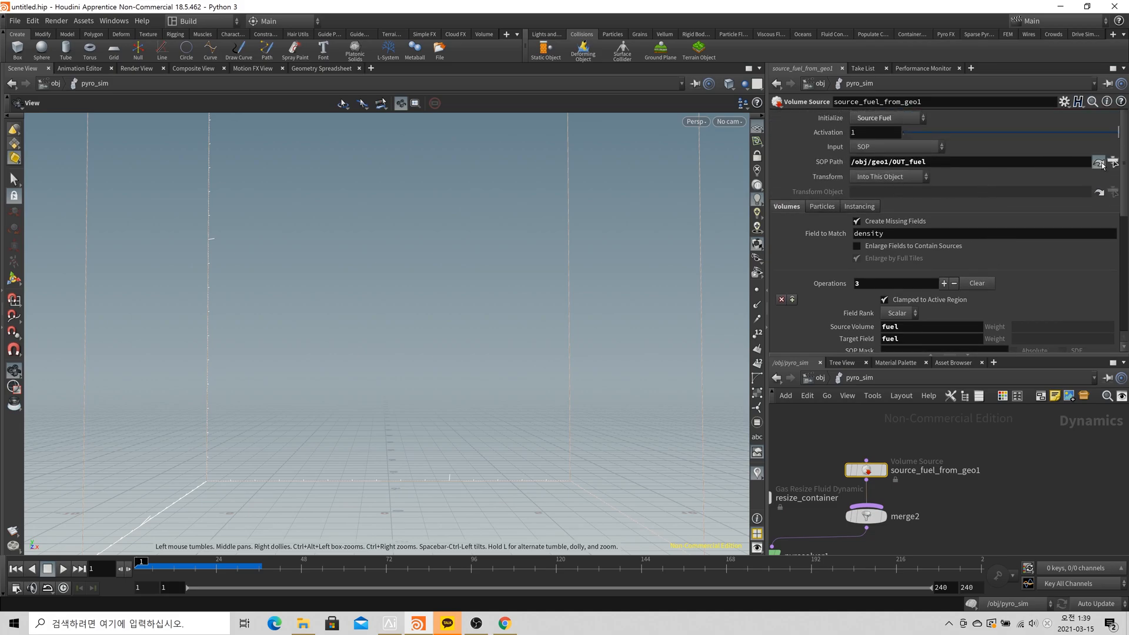
left_click_drag(925, 344, 925, 220)
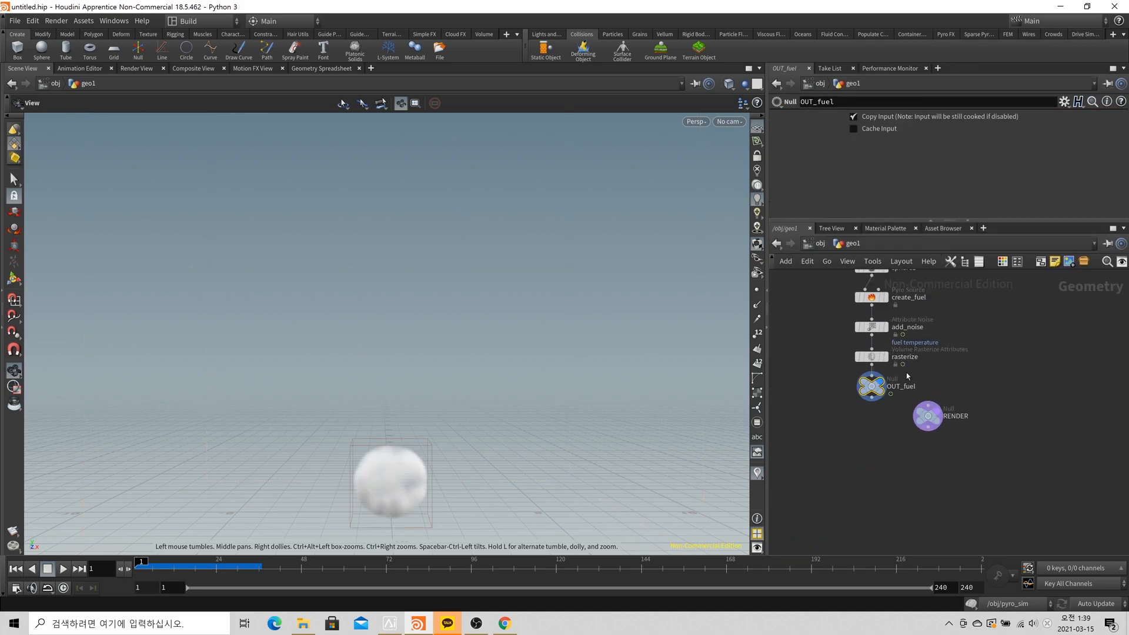
Space out OUT_fuel and sphere1 in the geo1 network and show the full parameters of create_fuel.
left_click_drag(879, 391, 879, 420)
middle_click_drag(963, 396, 959, 498)
left_click_drag(865, 369, 866, 316)
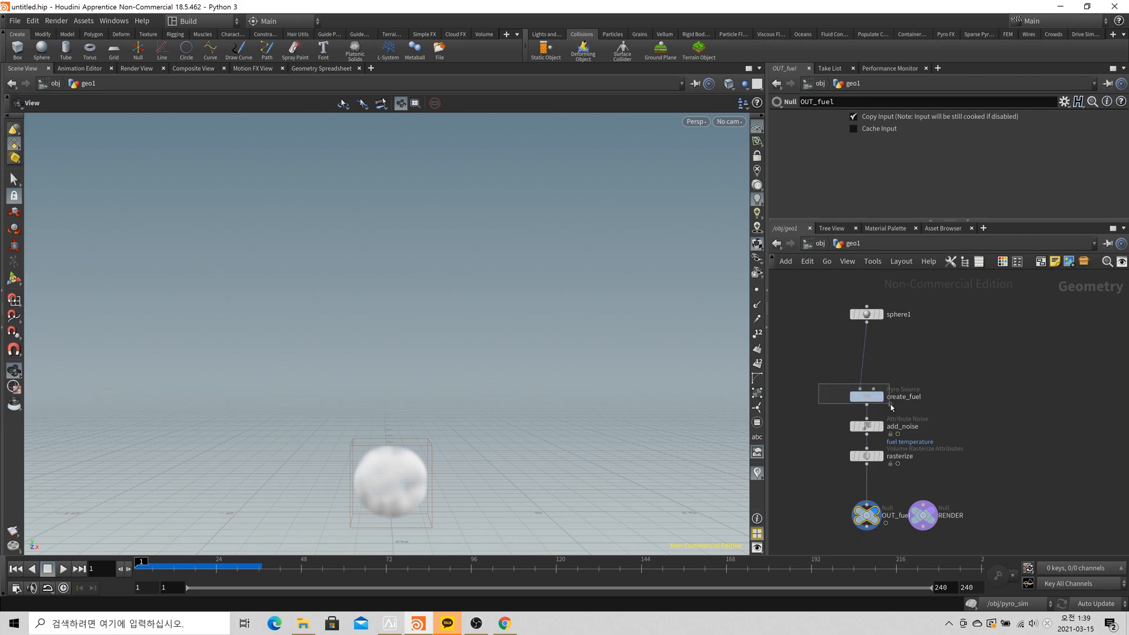
left_click(866, 396)
left_click_drag(899, 223, 919, 360)
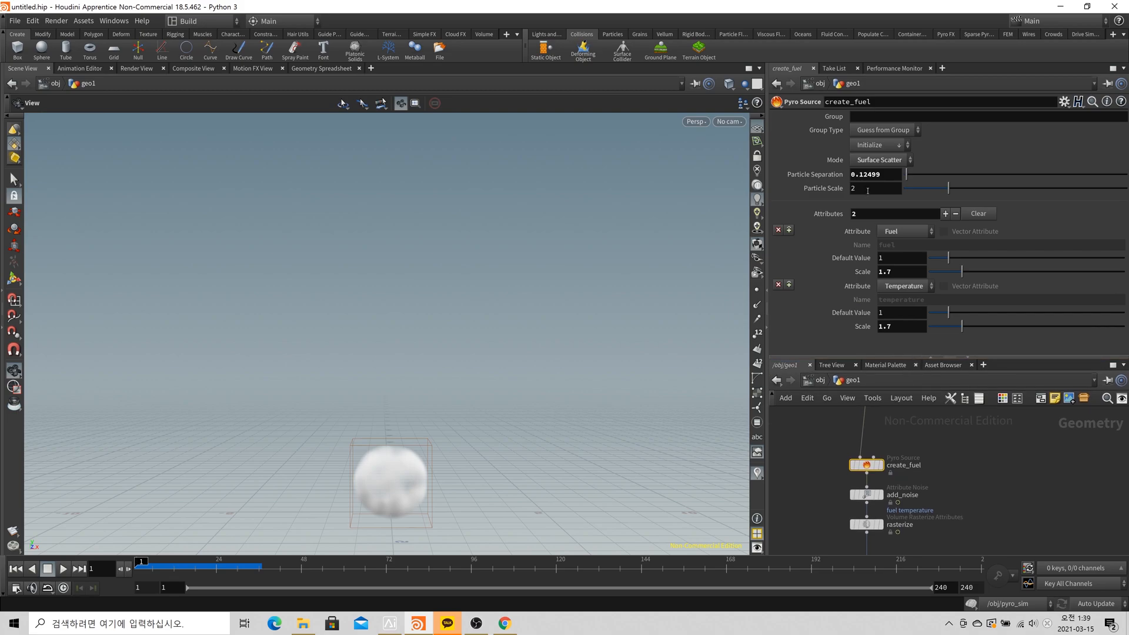
Display create_fuel's scattered points and set its Particle Separation first to 0.1 and finally to 0.05.
left_click(893, 145)
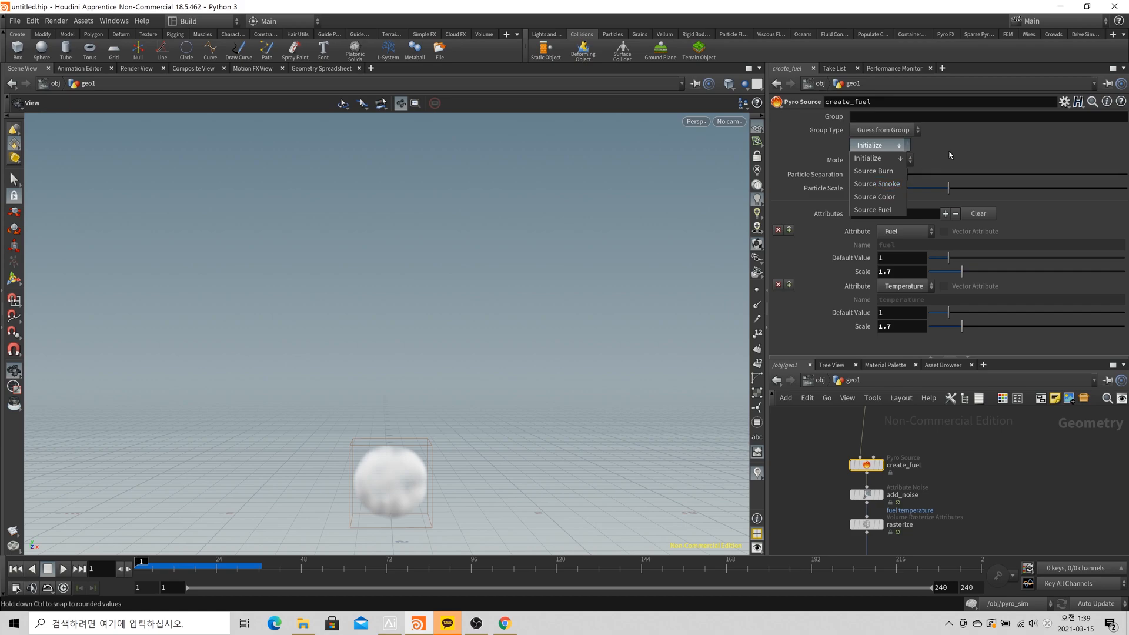
left_click(918, 312)
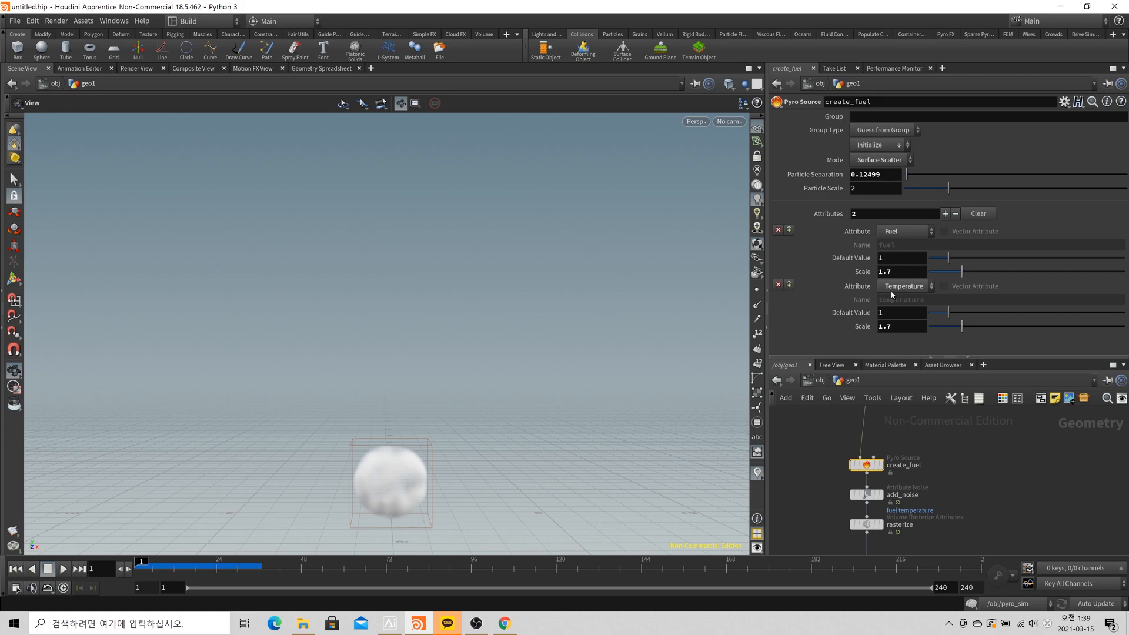
left_click(879, 465)
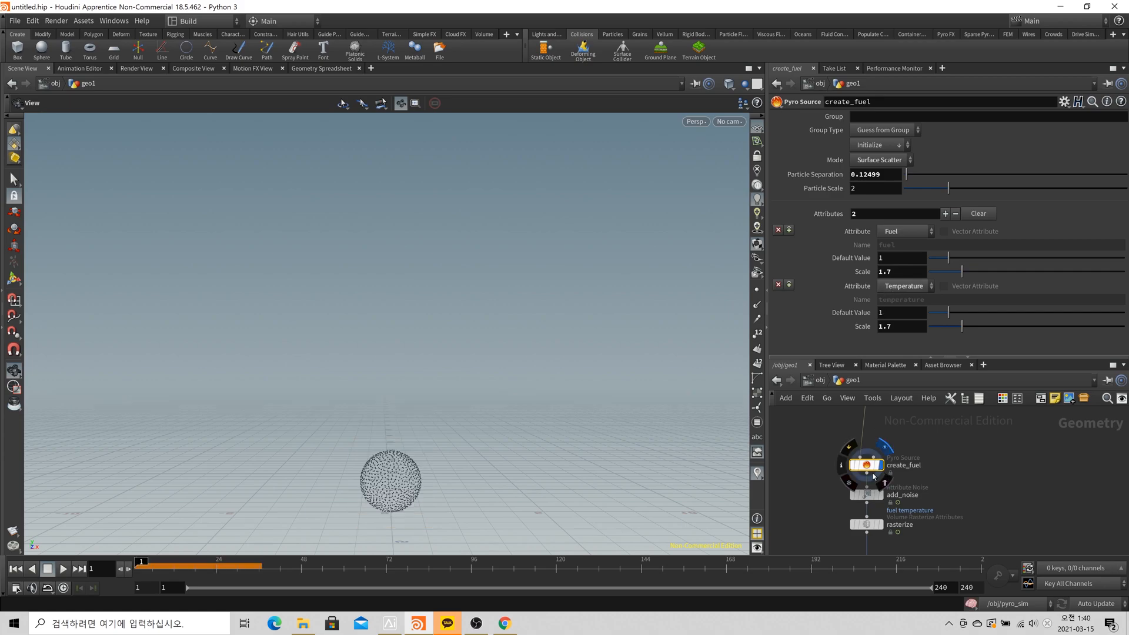
double_click(860, 175)
type("1")
key("Tab")
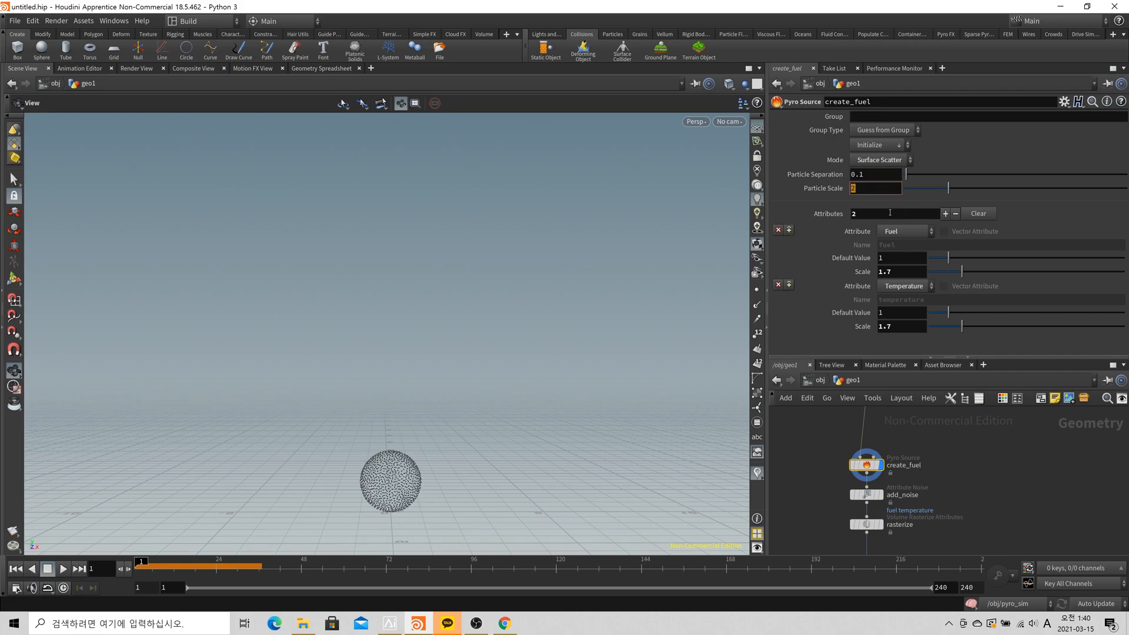
double_click(887, 172)
type("05")
key("Return")
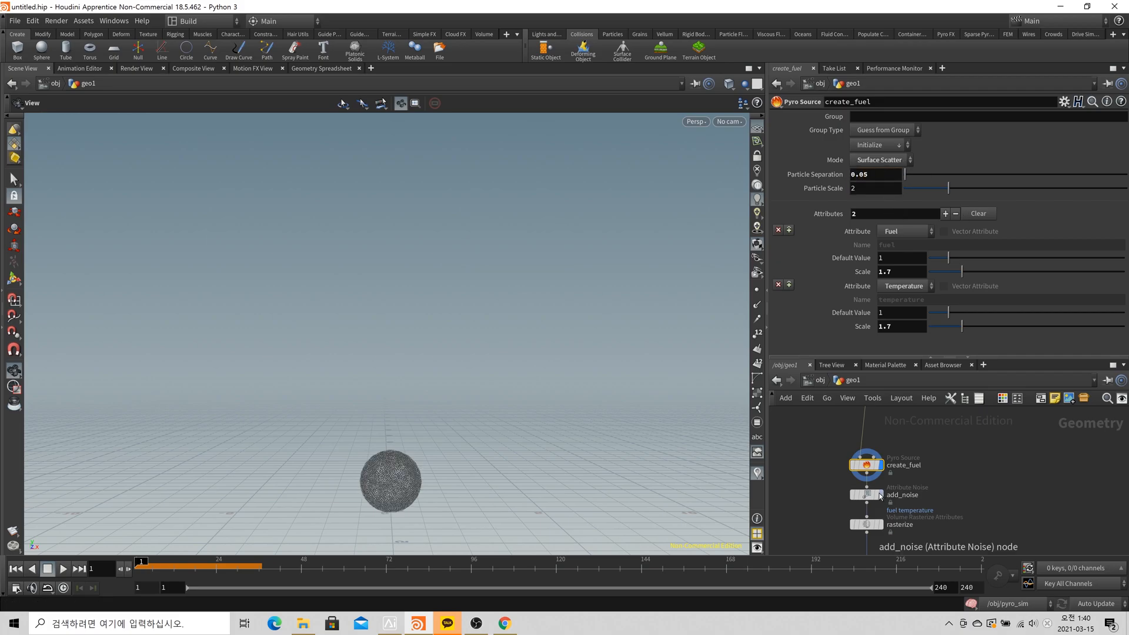
Display the rasterize node's volume in the viewport, show its parameters, and inspect the noisy fuel volume up close.
mouse_move(936, 508)
middle_click_drag(935, 508, 934, 476)
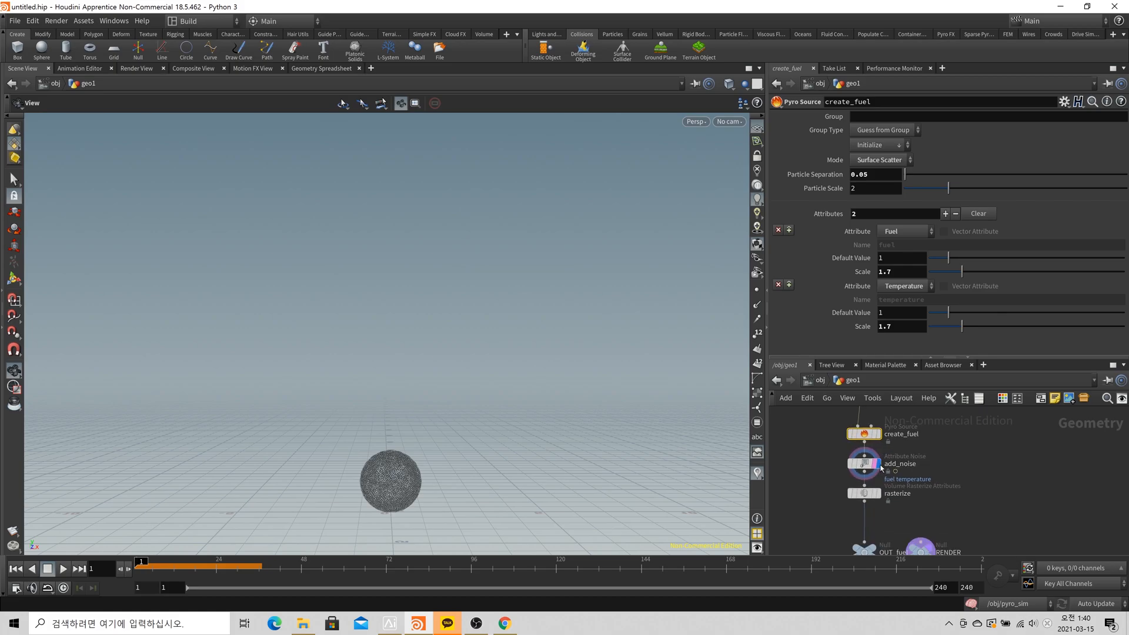
left_click(873, 464)
left_click(881, 496)
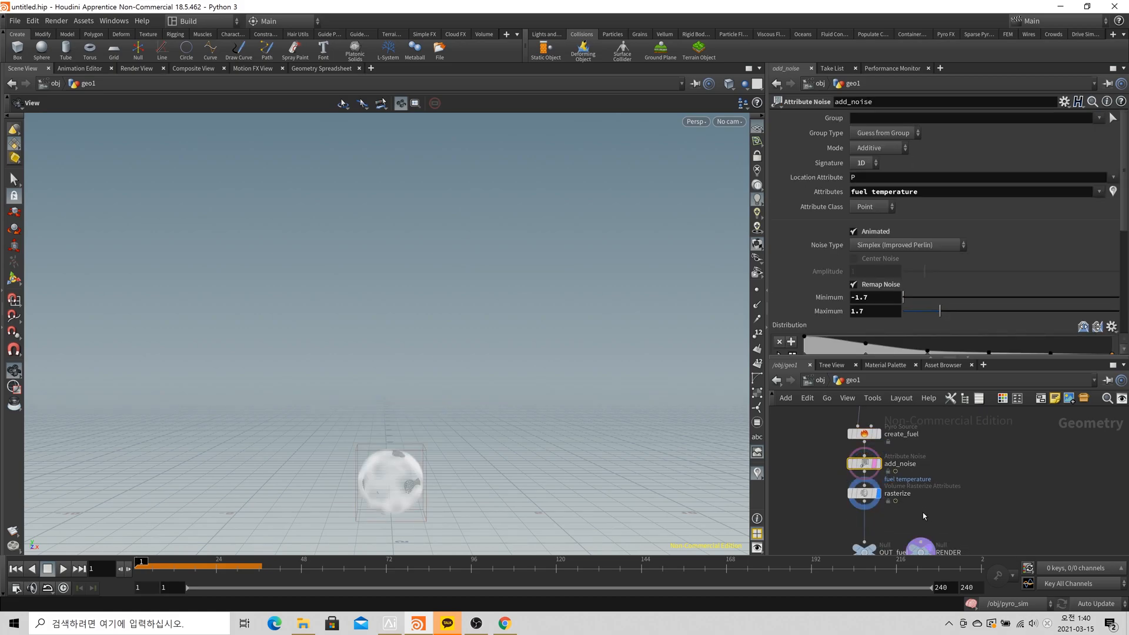
left_click(864, 494)
scroll(412, 470, "up", 5)
left_click_drag(435, 433, 590, 410)
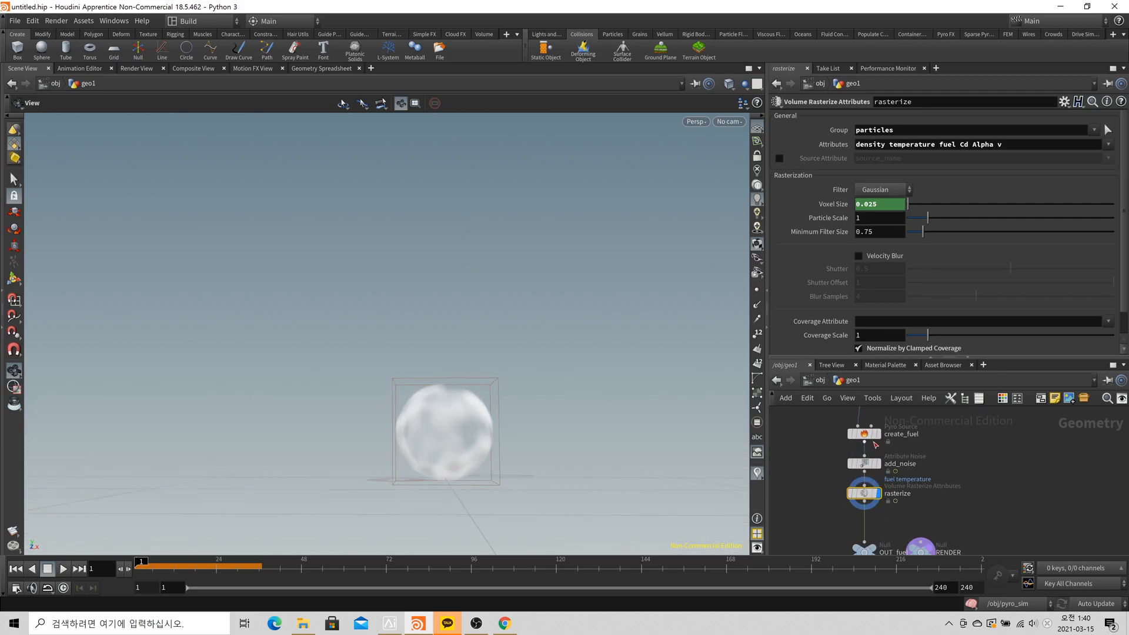
Check create_fuel's attribute settings and examine add_noise's point values in the Geometry Spreadsheet, sorted by fuel.
left_click(863, 433)
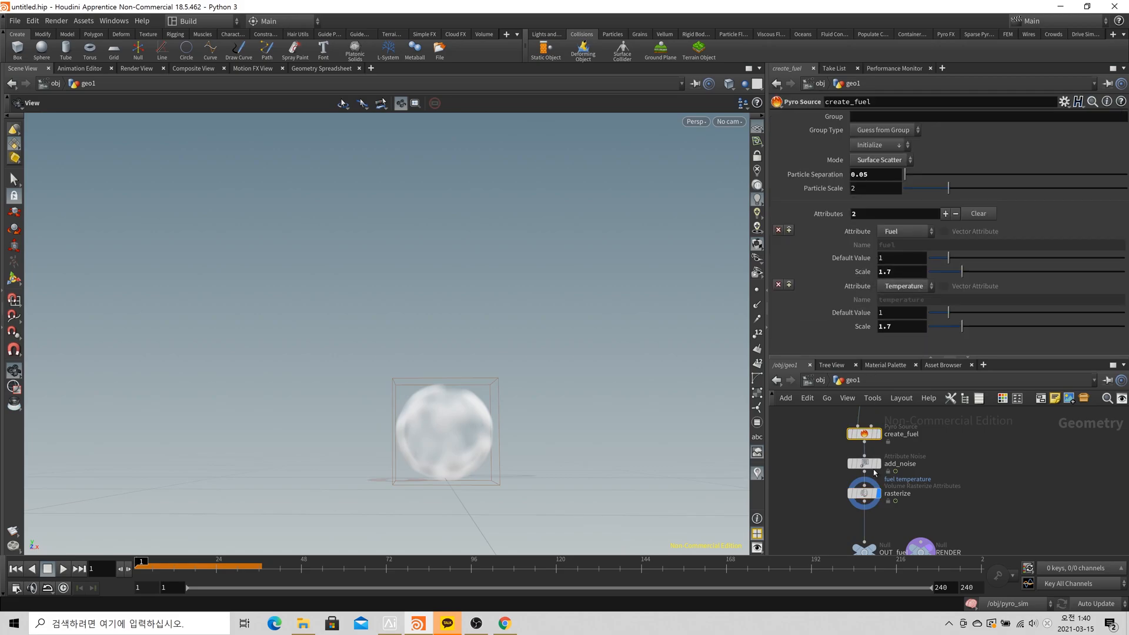
left_click(872, 463)
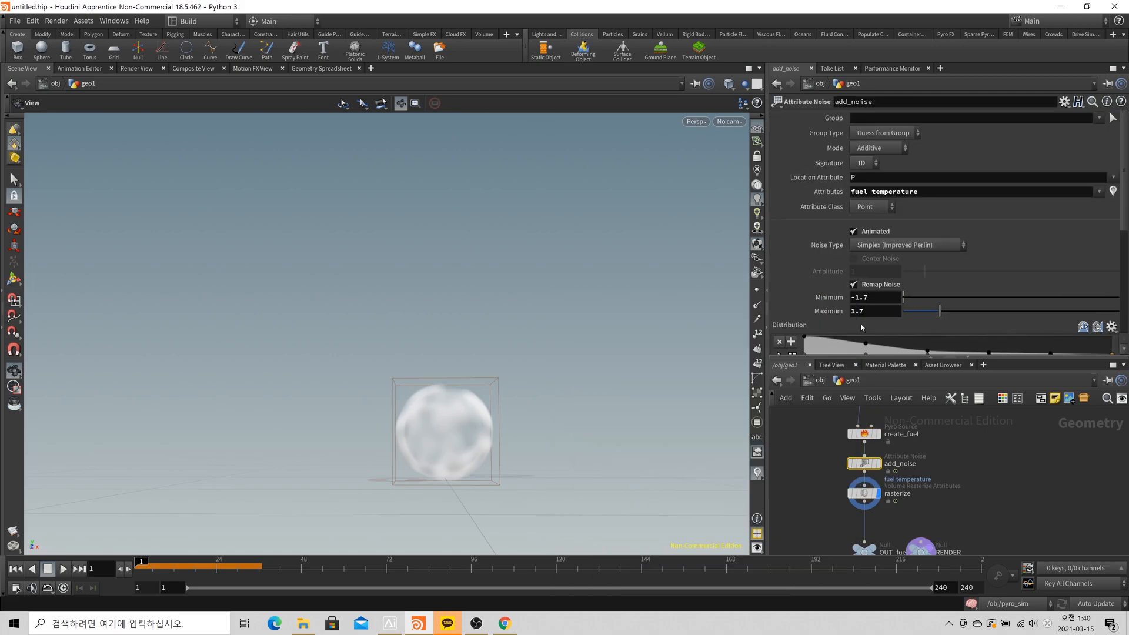
left_click(329, 68)
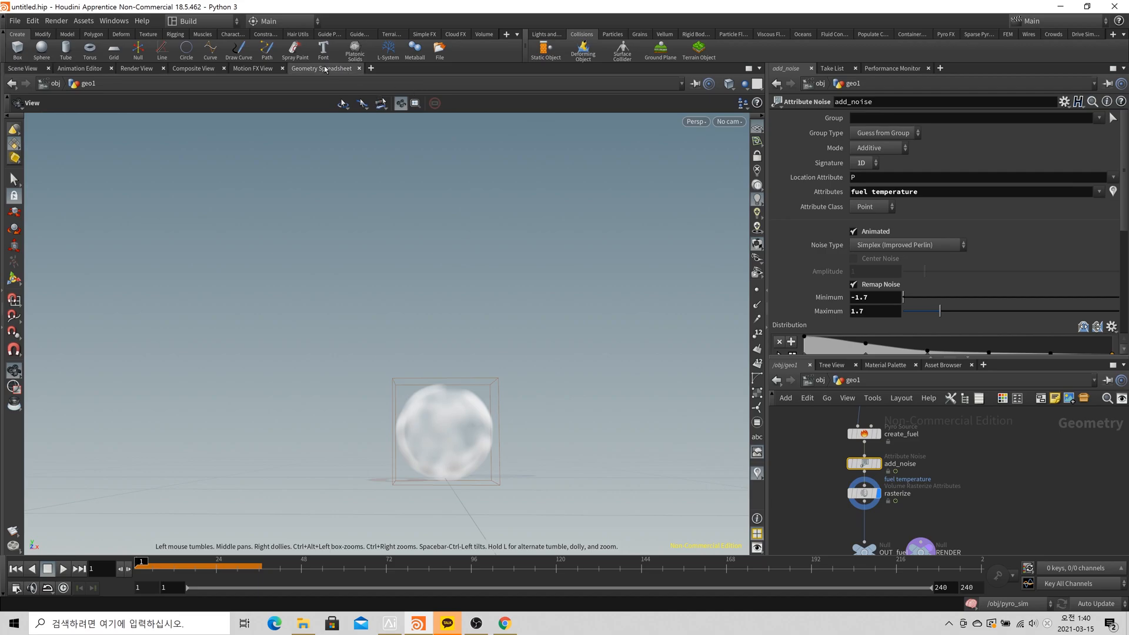
left_click(229, 120)
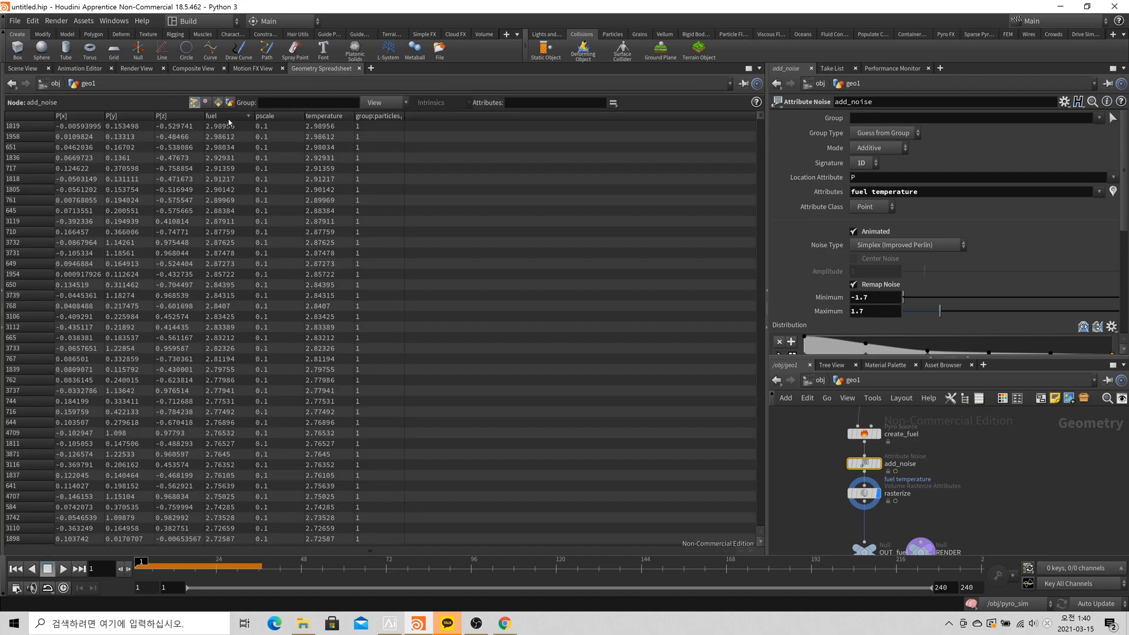
left_click(228, 121)
left_click(176, 116)
left_click(225, 117)
At frame 17, compare the point values of create_fuel and add_noise, sorting add_noise's points by fuel in descending order.
left_click_drag(170, 563, 194, 564)
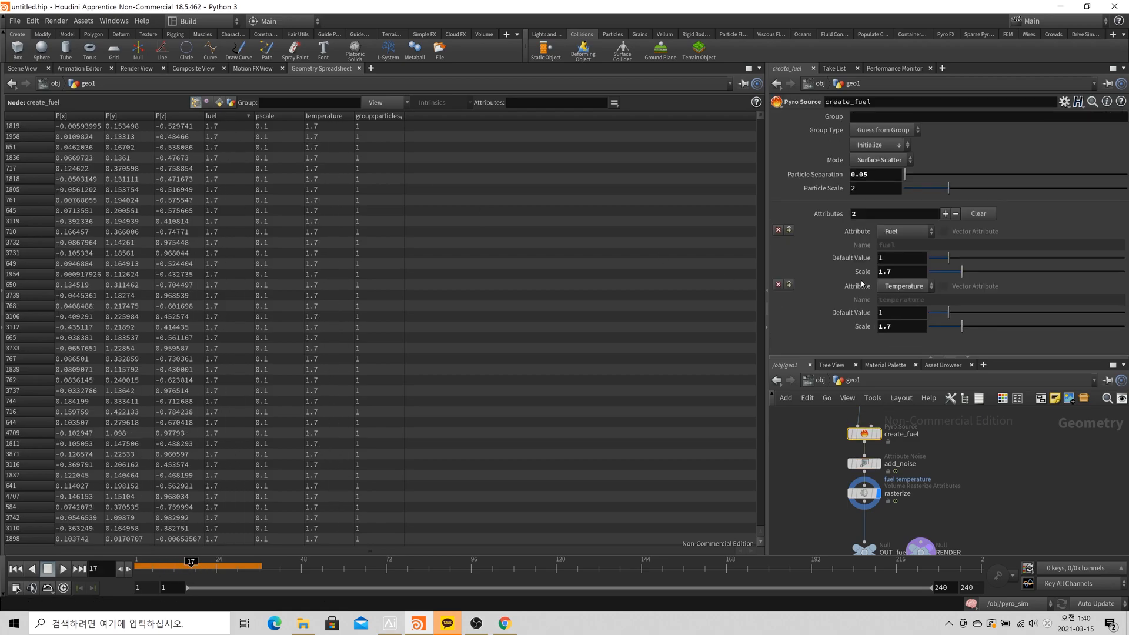
scroll(892, 418, "up", 1)
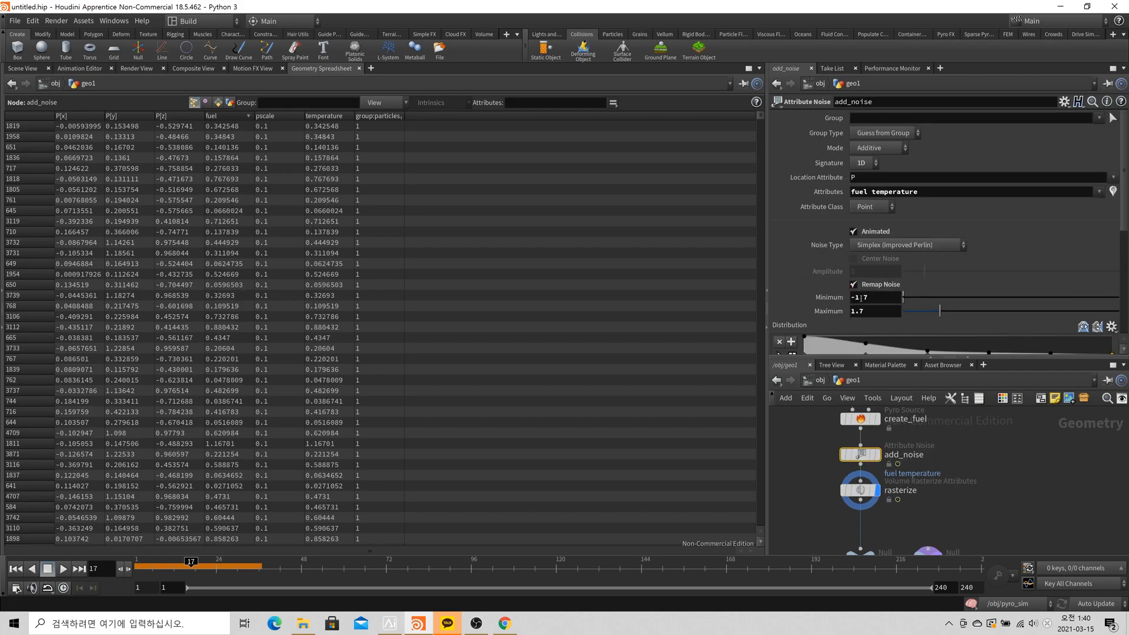
left_click(232, 116)
left_click(232, 116)
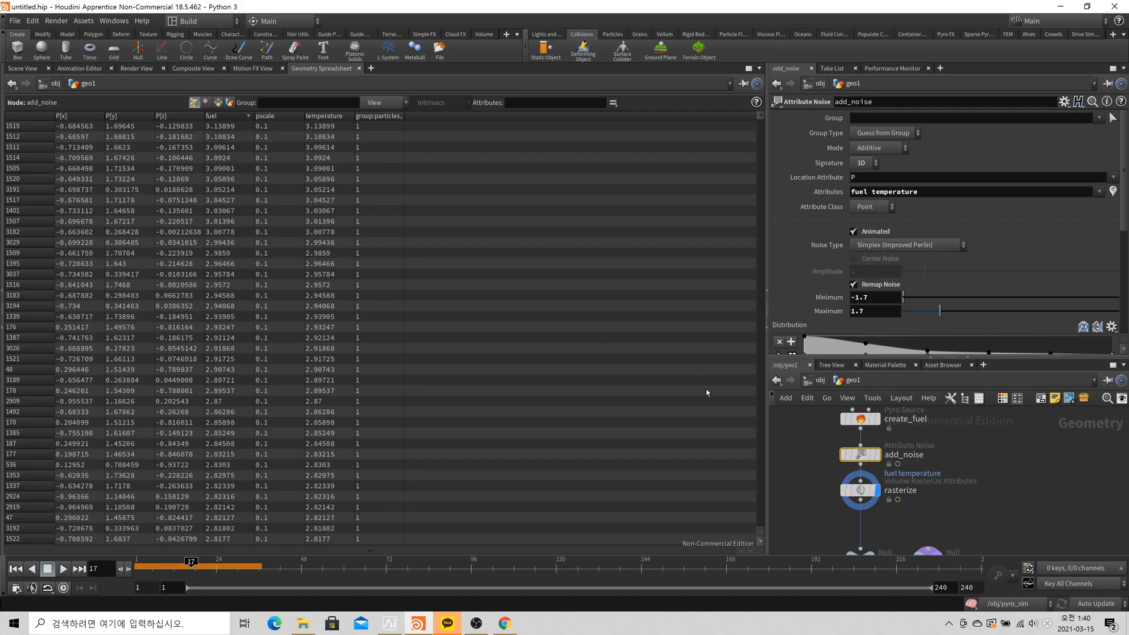
Check the rasterize node, leave geo1, return to the first frame, and enter the pyro_sim network.
left_click(862, 492)
middle_click_drag(866, 495, 854, 457)
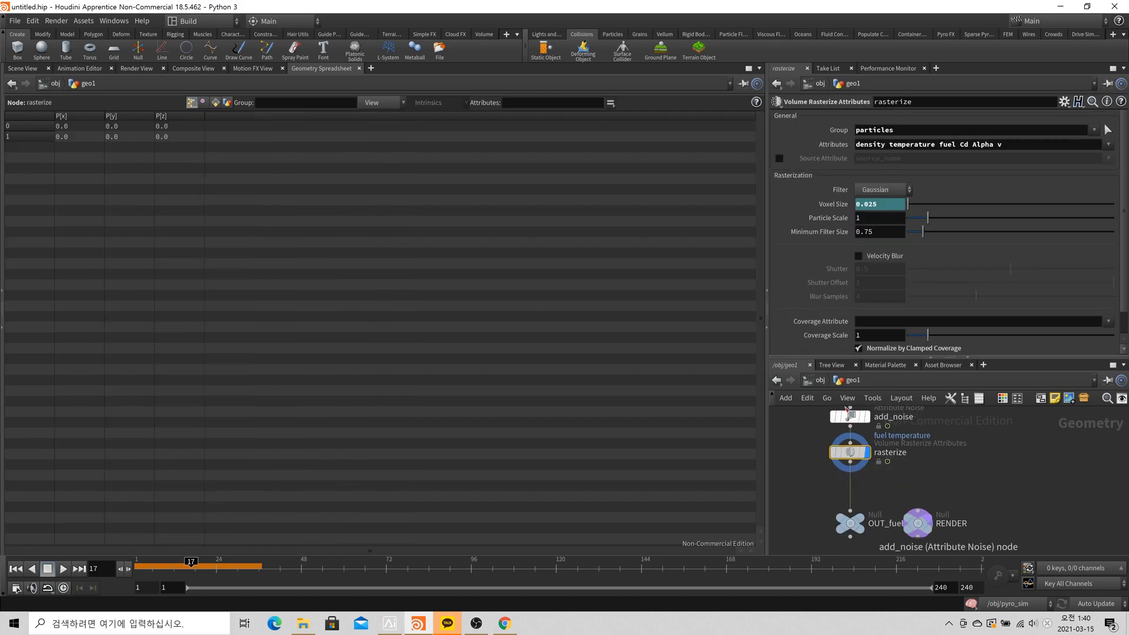
left_click(820, 380)
left_click(903, 452)
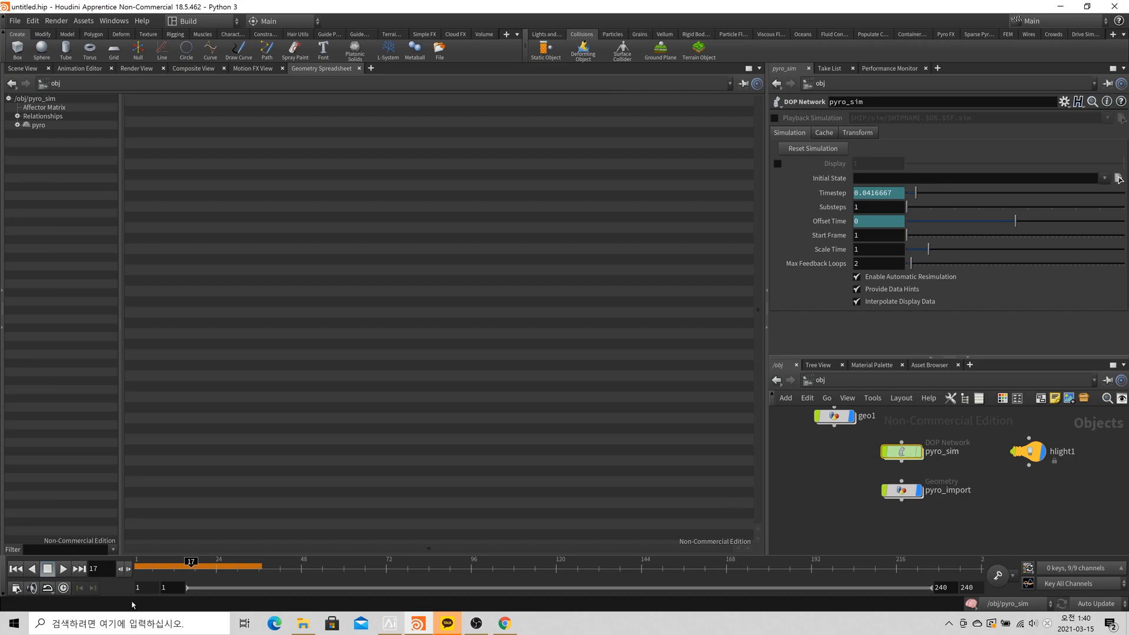
left_click(5, 573)
left_click(11, 595)
left_click(16, 568)
double_click(901, 452)
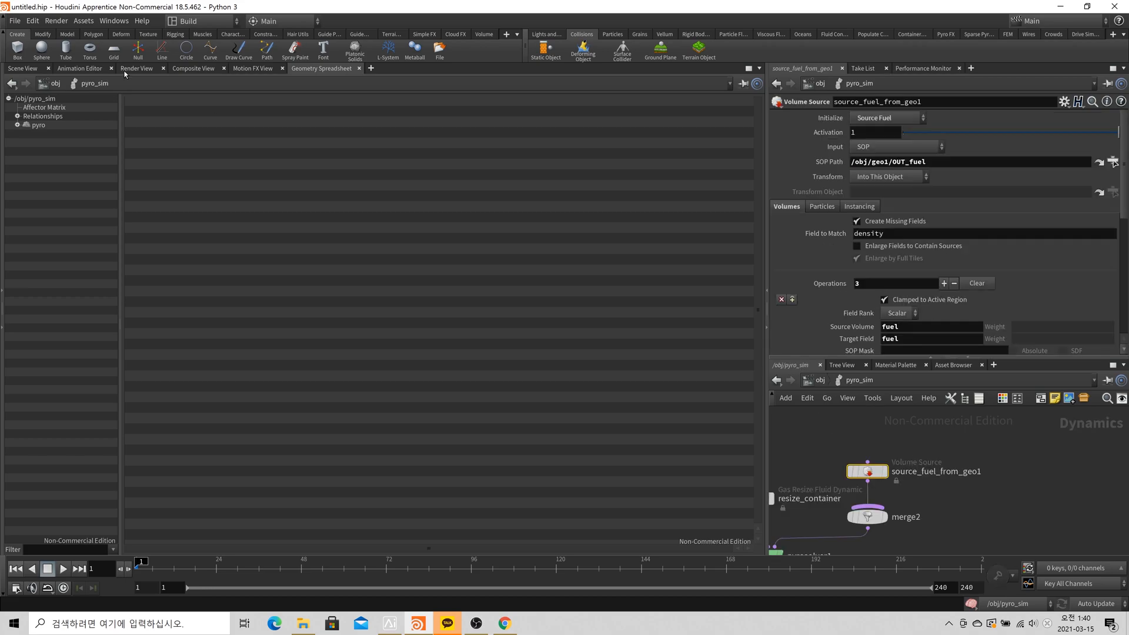
Return to the 3D scene and set pyrosolver1's Ignition Temperature to 3.5.
left_click(20, 69)
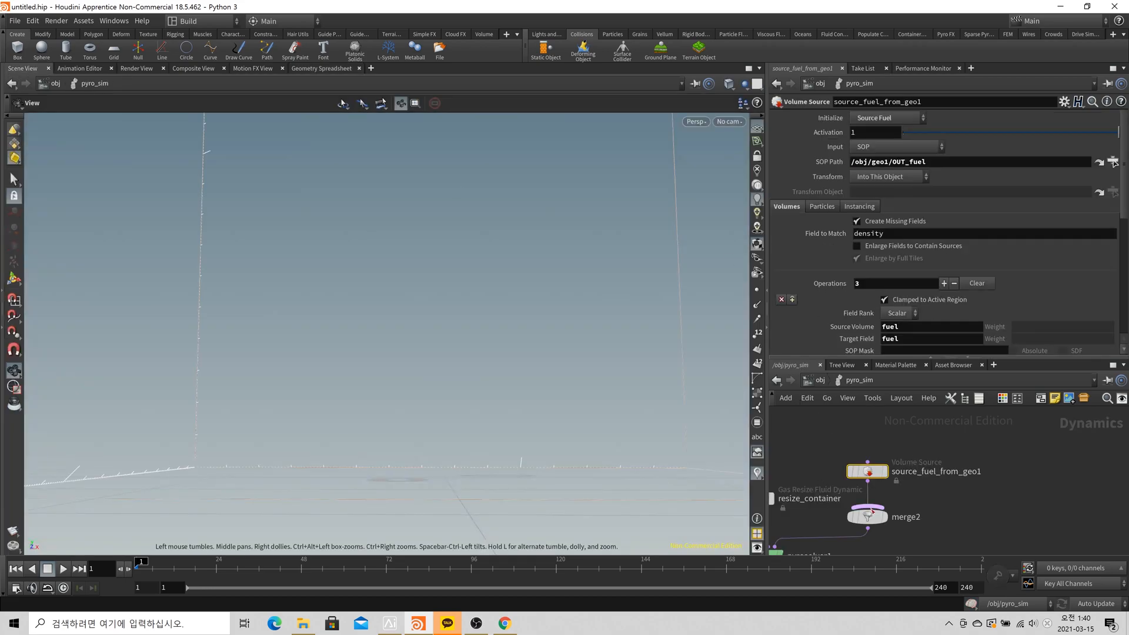
middle_click_drag(874, 553, 931, 544)
left_click(819, 546)
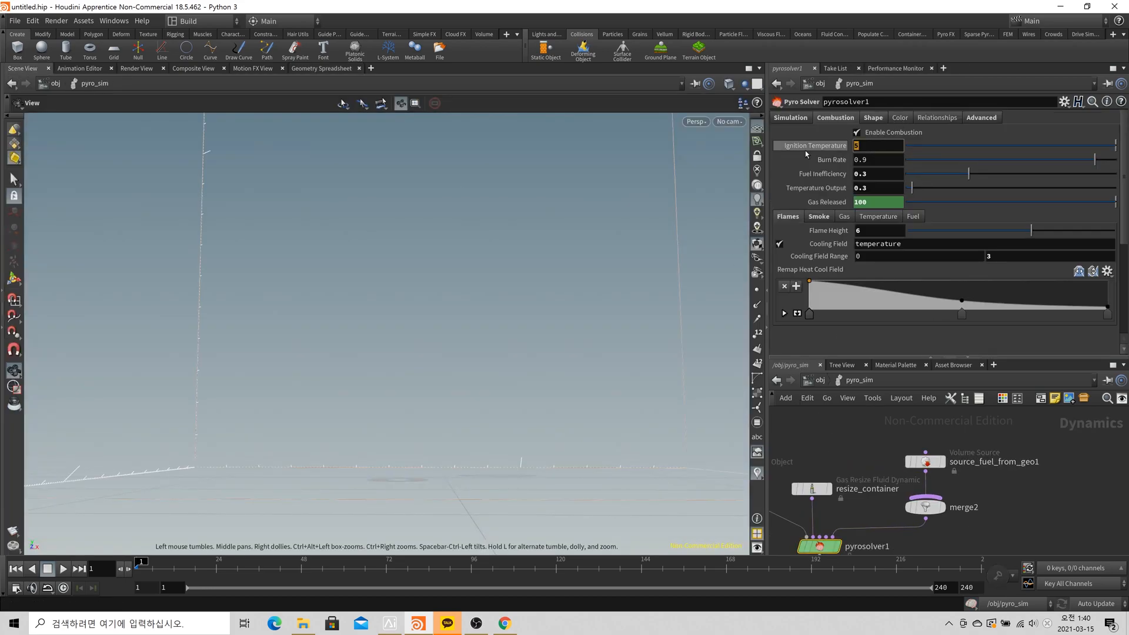
type("43")
key("Num_Lock")
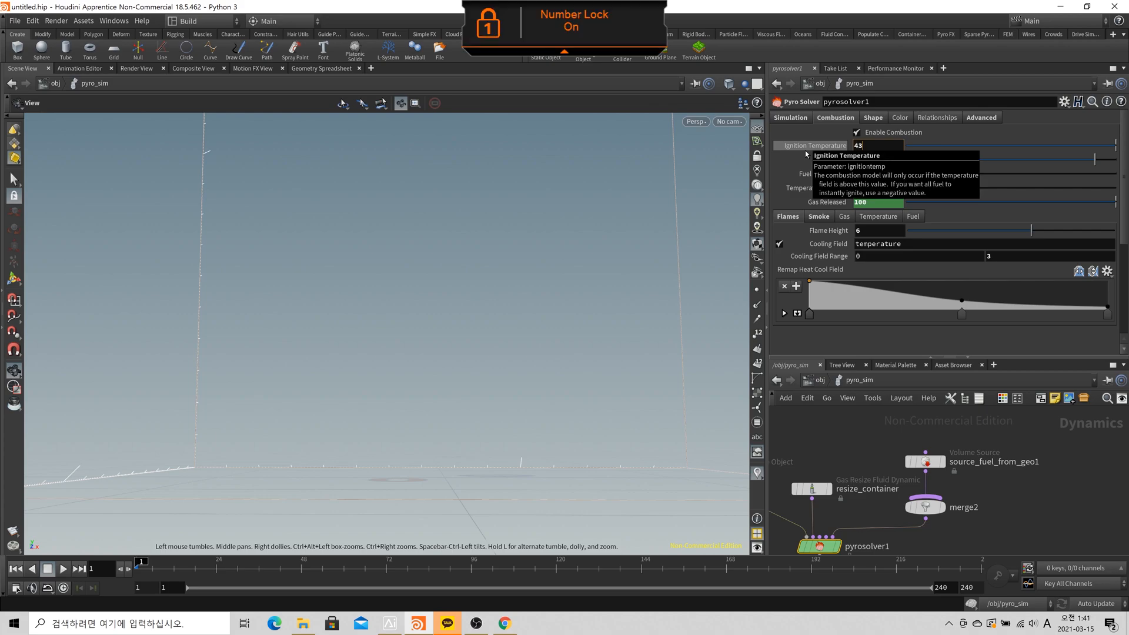
key("BackSpace")
key("BackSpace")
key("Num_Lock")
key("Num_Lock")
type("3.5")
key("Return")
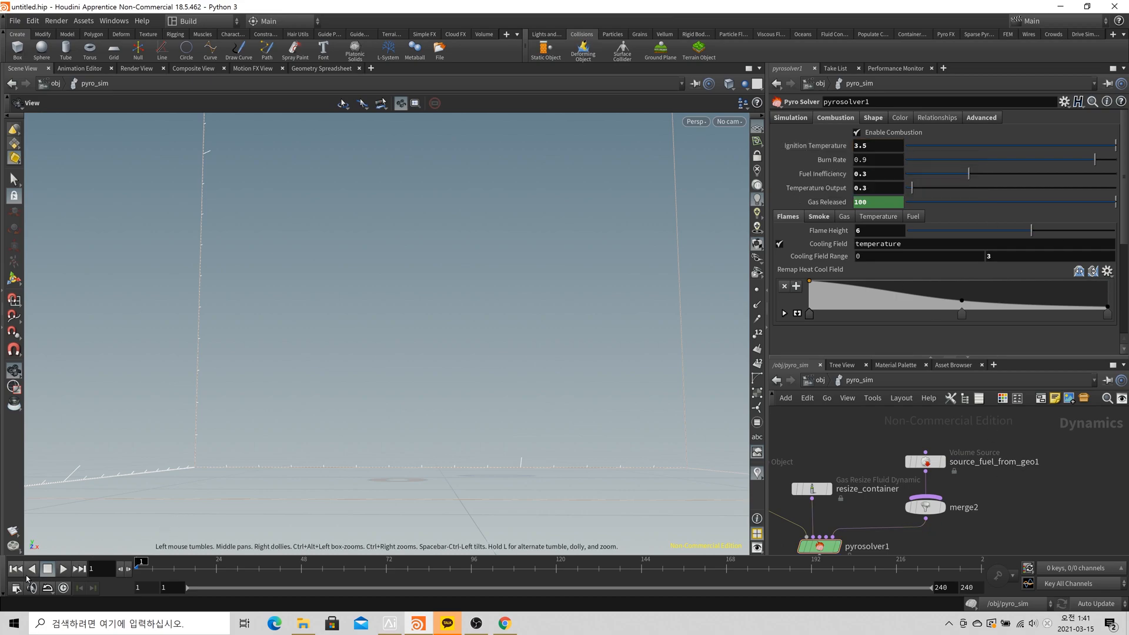
Play the explosion, stop it at frame 16 to view it from another angle, and return to the first frame.
left_click(62, 569)
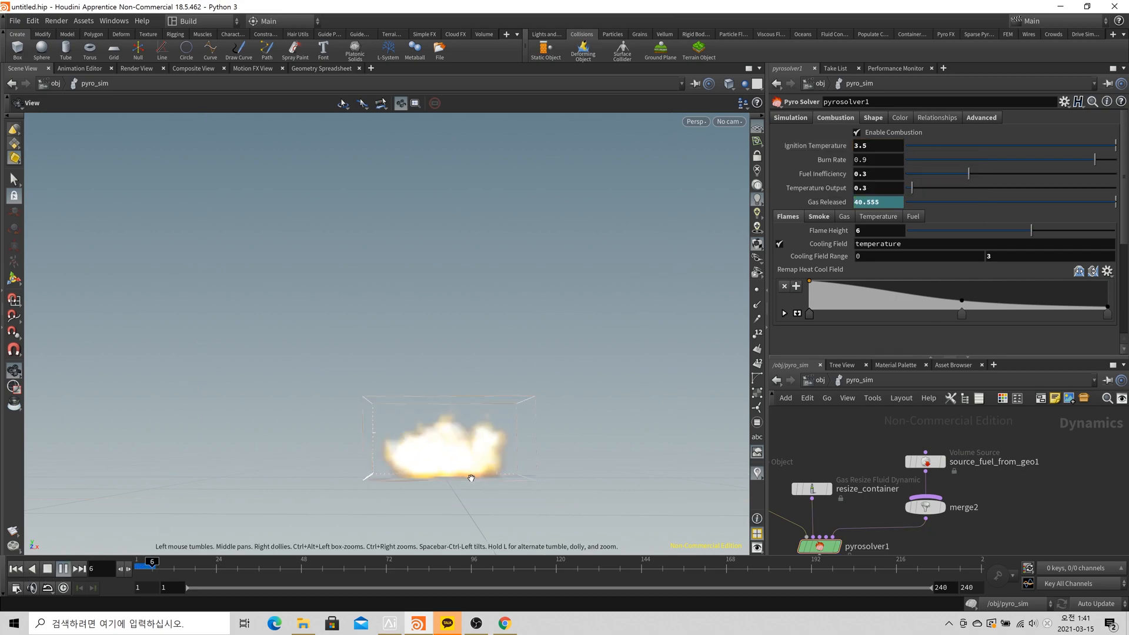
left_click(48, 572)
left_click_drag(382, 419, 412, 415)
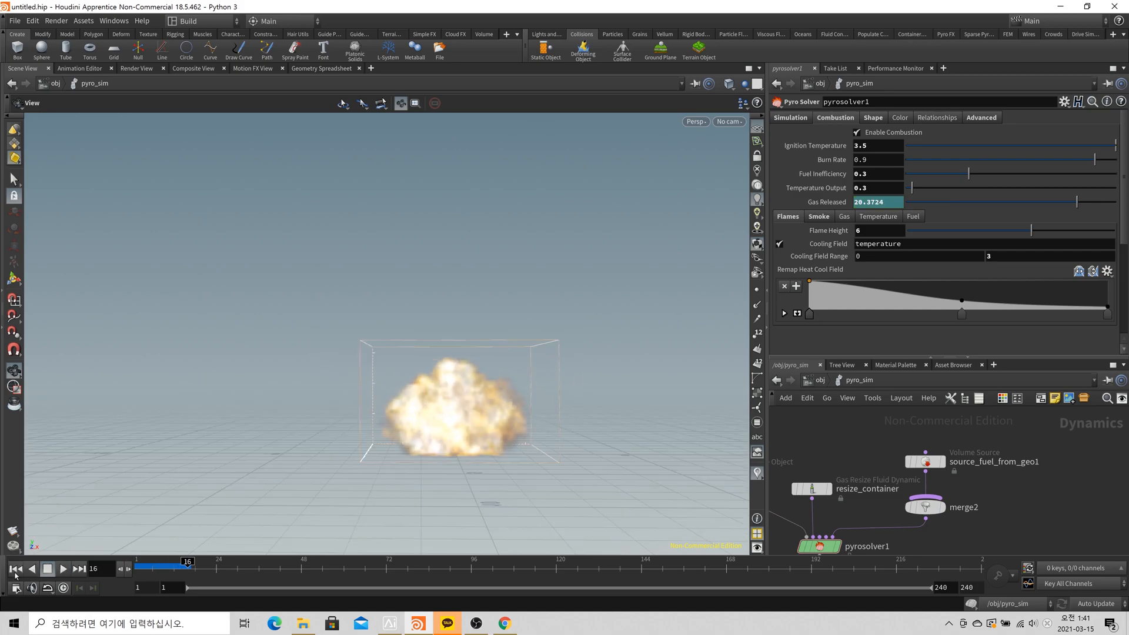
left_click(15, 568)
Examine the fuel, temperature and velocity operations of source_fuel_from_geo1, including how each source volume is combined with its target field.
left_click(925, 461)
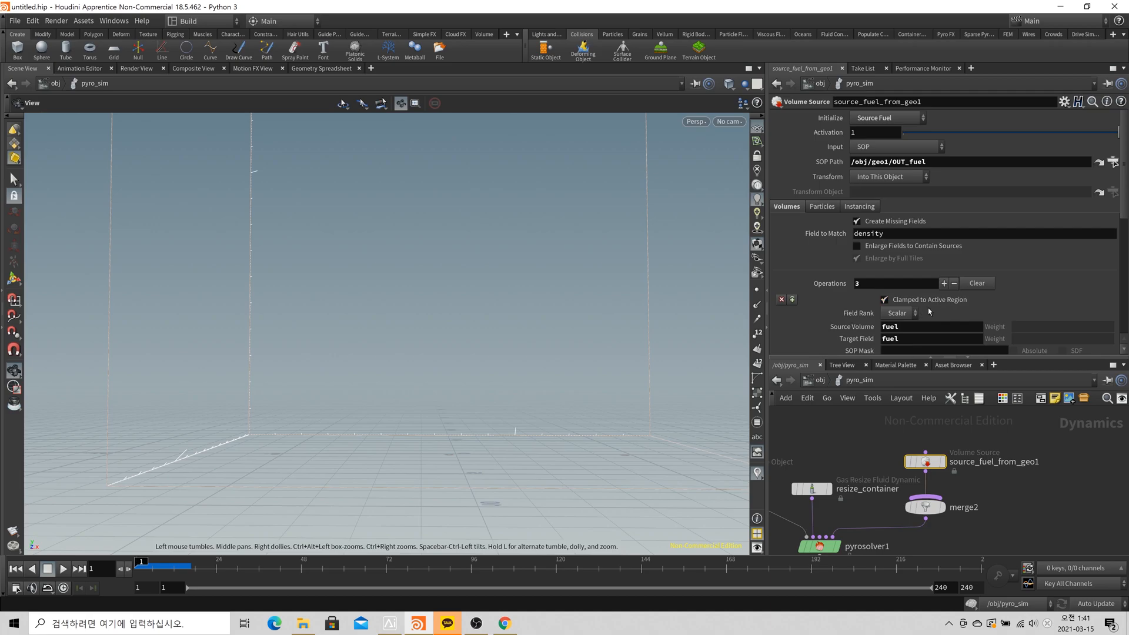
scroll(1016, 268, "down", 3)
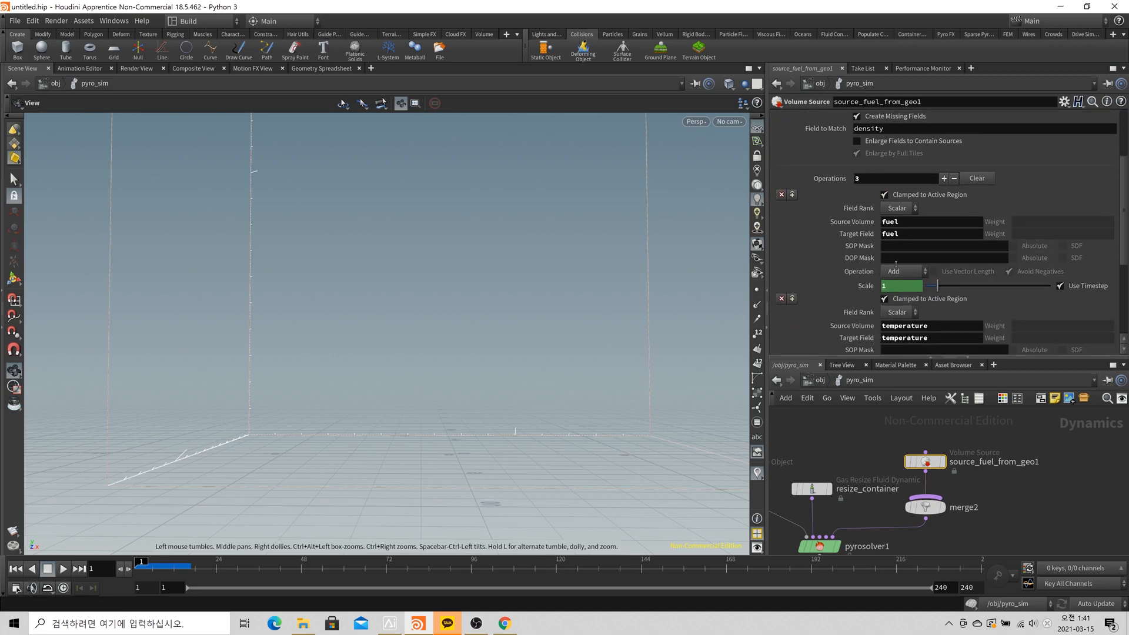
scroll(895, 264, "down", 1)
scroll(903, 258, "down", 2)
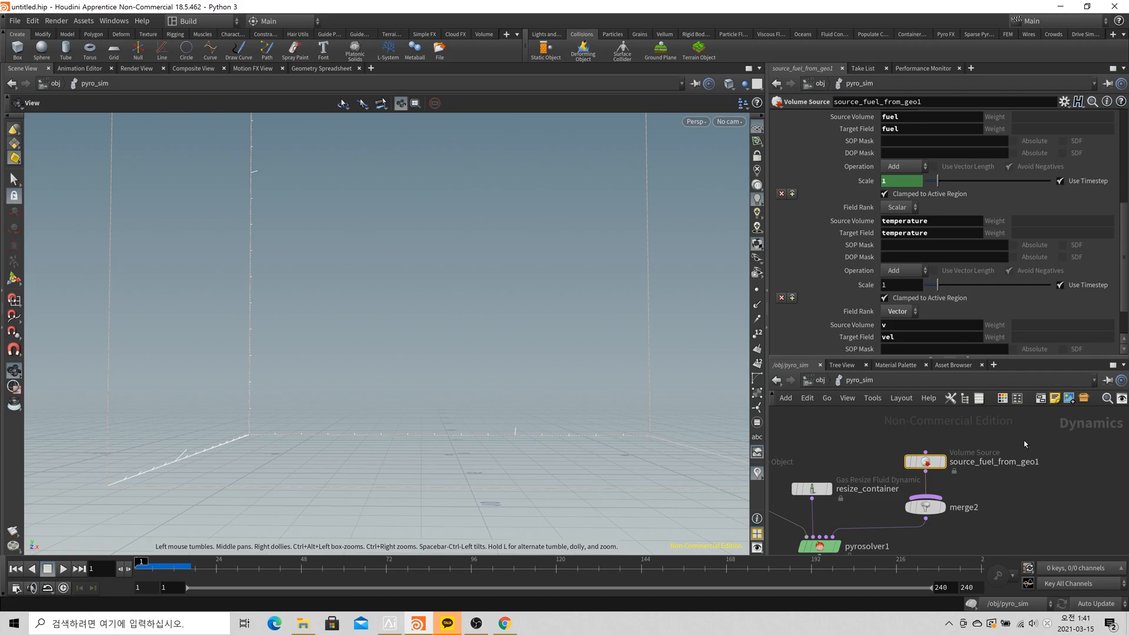
scroll(938, 279, "up", 2)
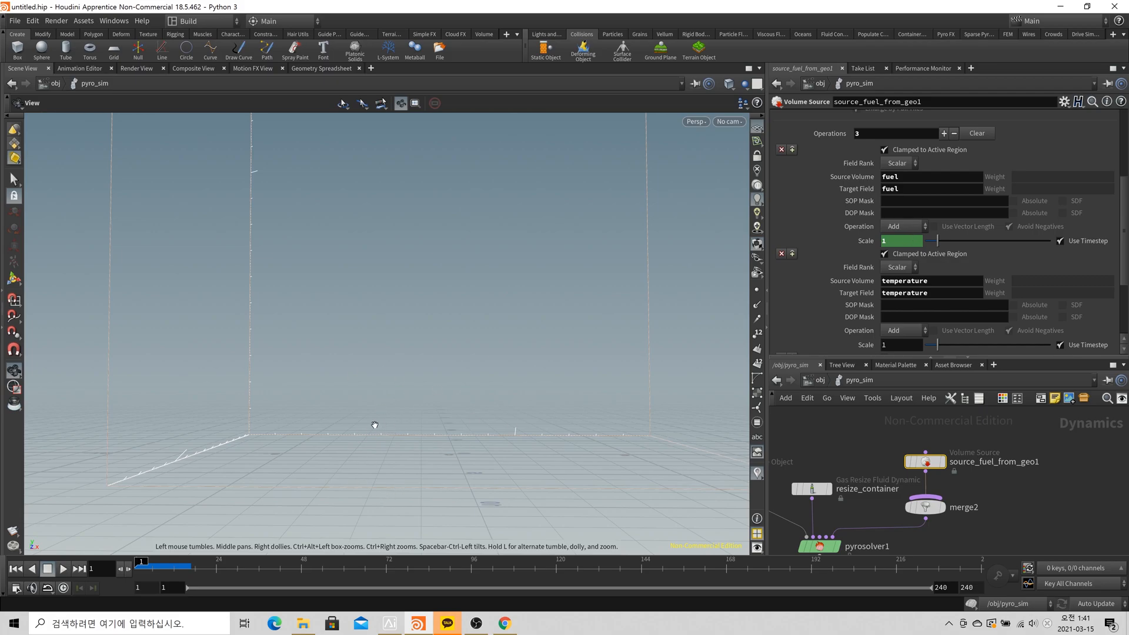
scroll(995, 301, "down", 2)
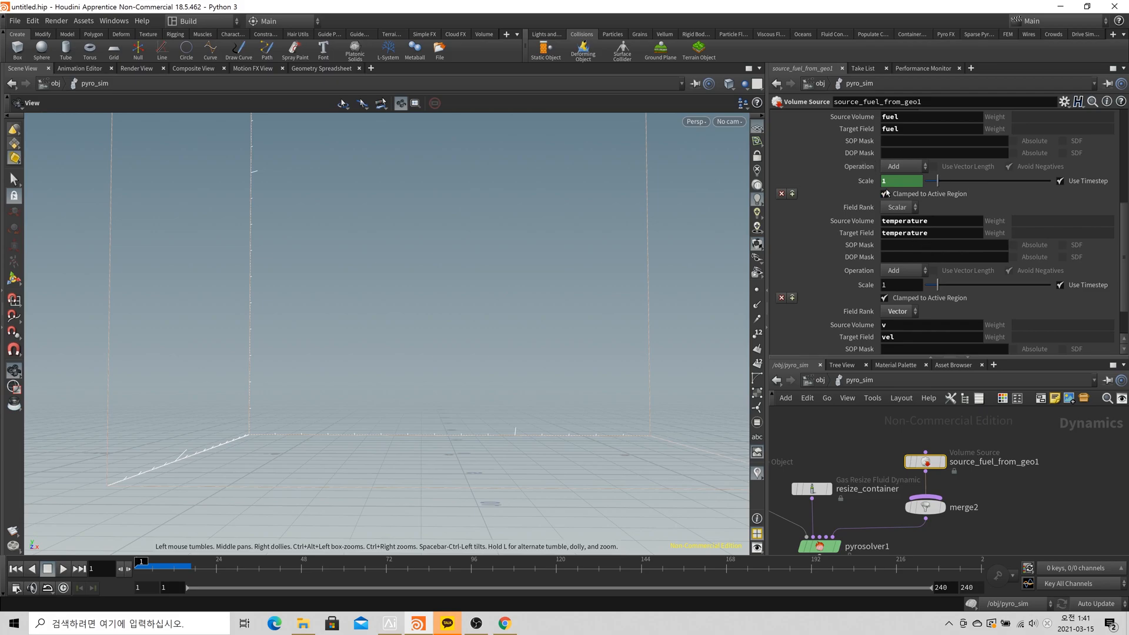
scroll(900, 207, "up", 1)
scroll(872, 241, "down", 2)
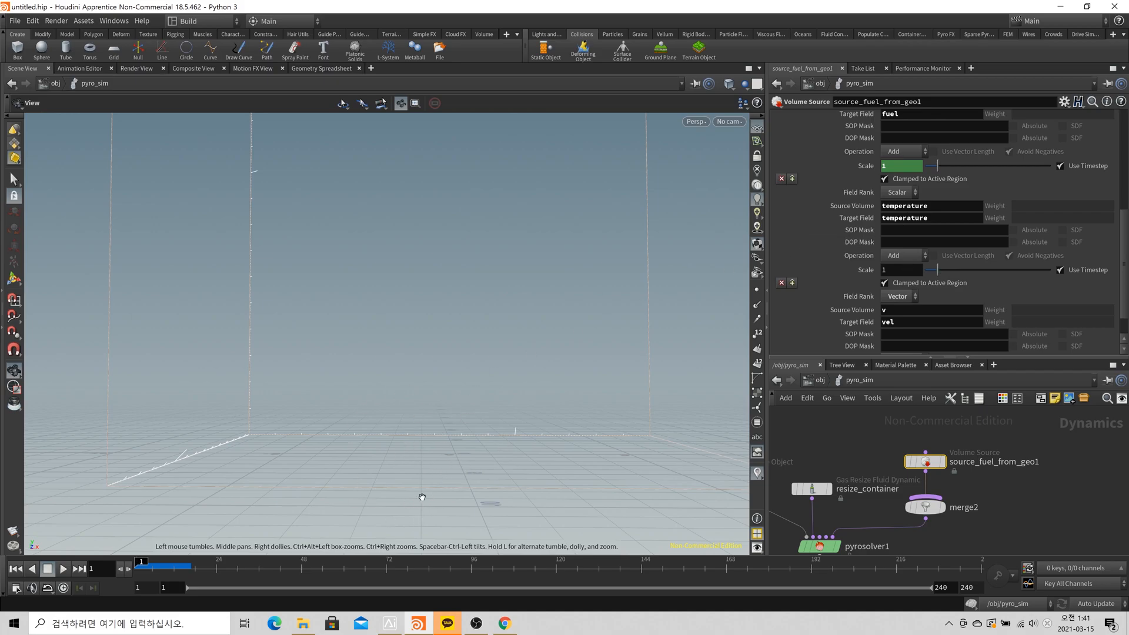
Set the temperature volume's Operation to Copy on source_fuel_from_geo1 and play the simulation with pyrosolver1's parameters shown.
left_click(851, 547)
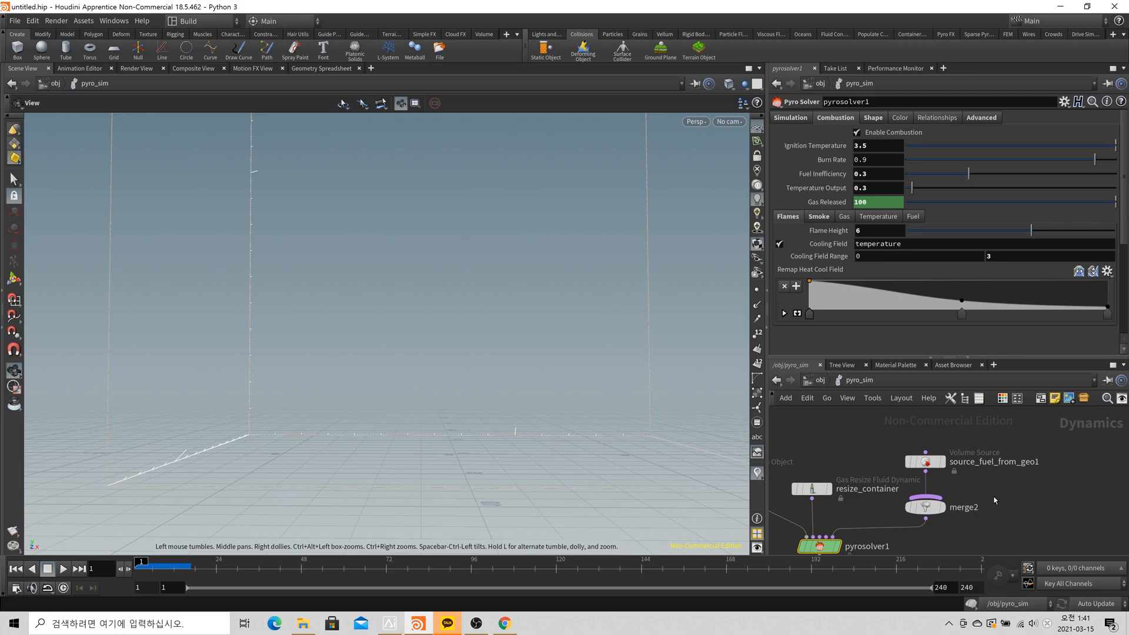
left_click(924, 461)
left_click(891, 259)
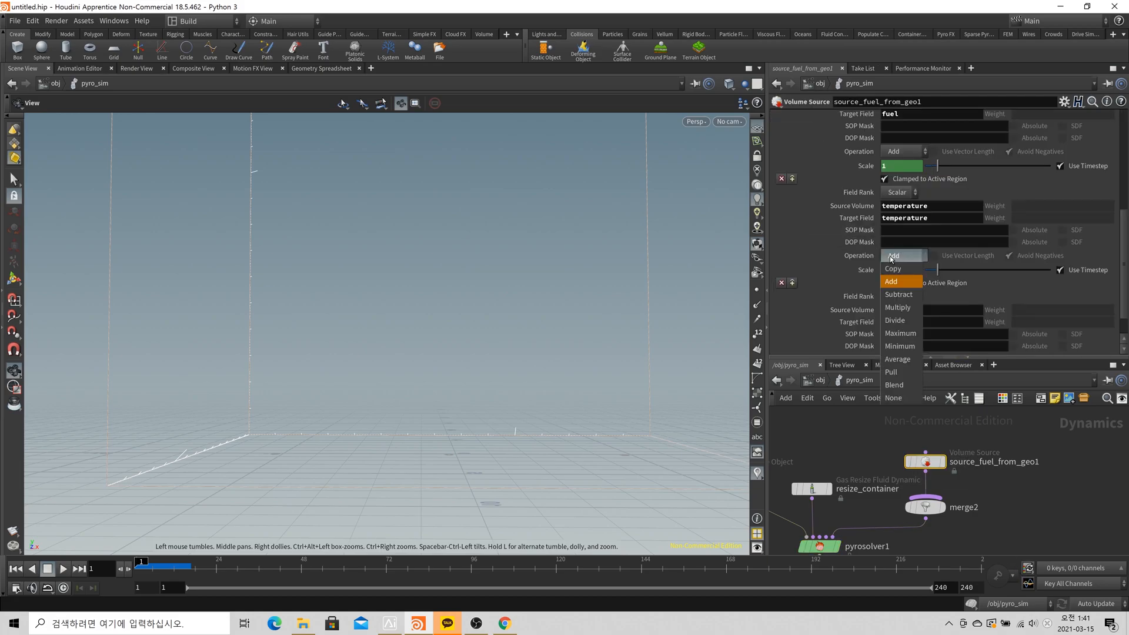
left_click(899, 270)
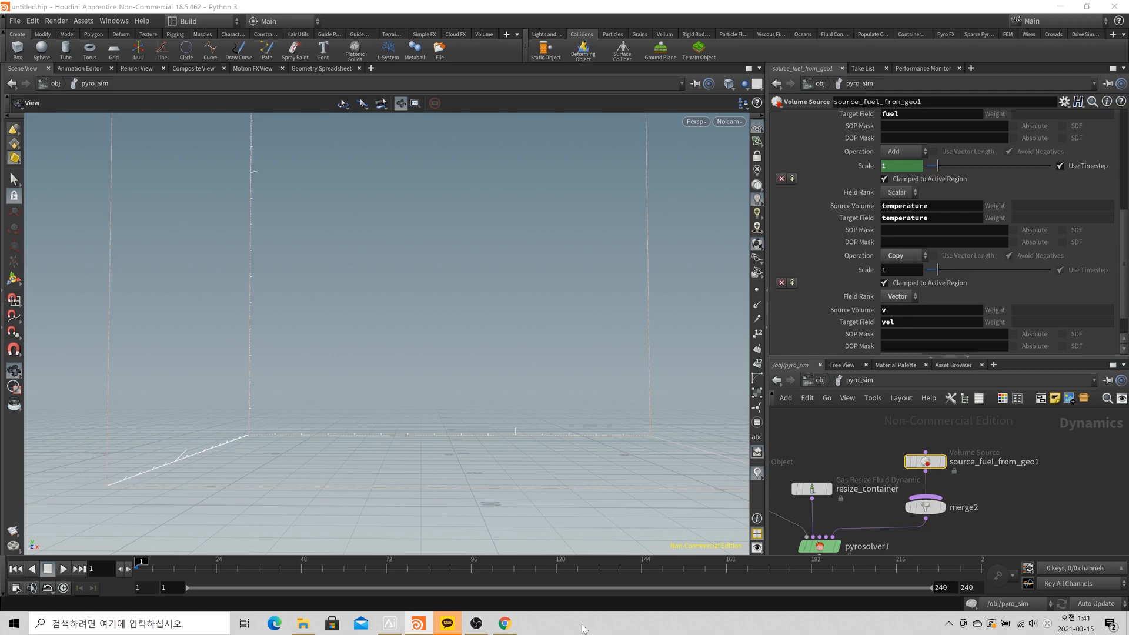
left_click(808, 549)
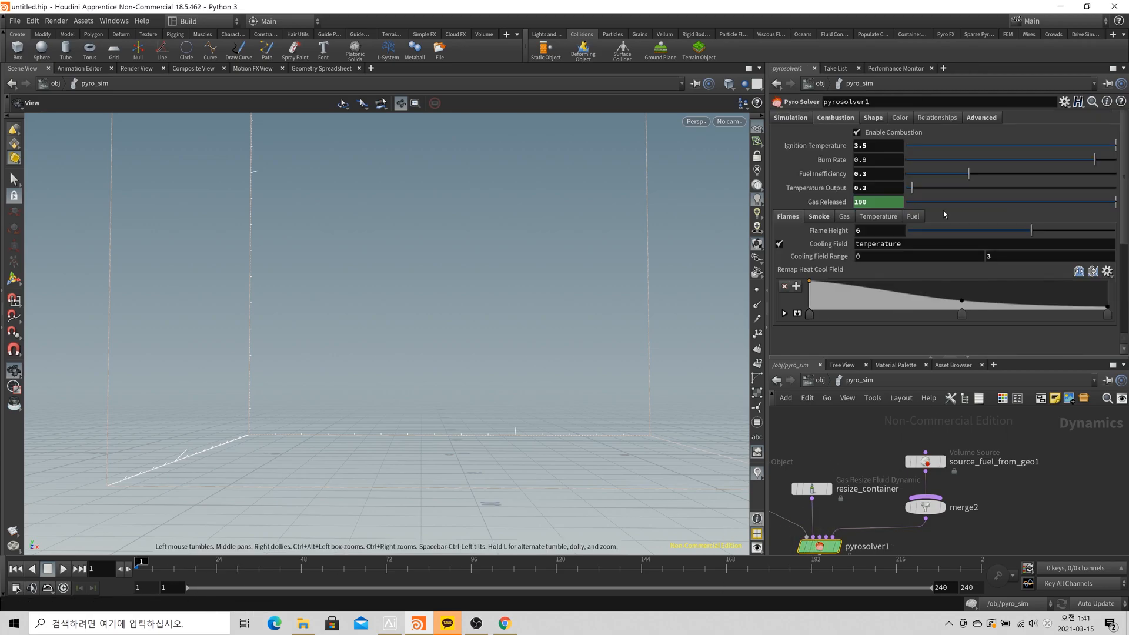
left_click(65, 569)
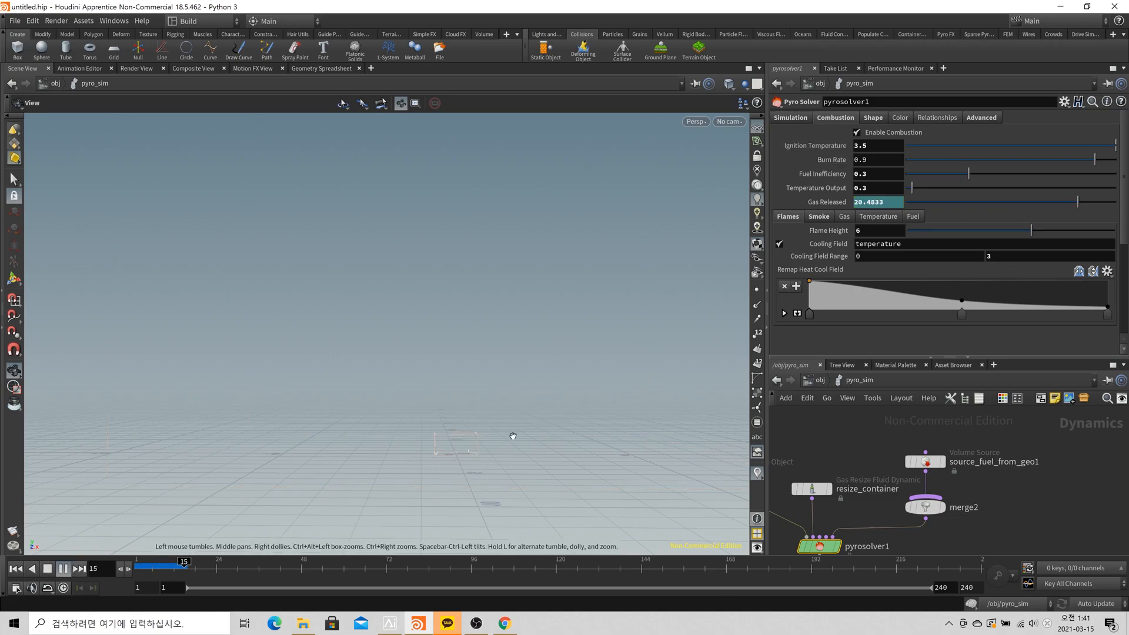
Return to the first frame, set pyrosolver1's Ignition Temperature to 2.5 and play the explosion.
left_click(19, 570)
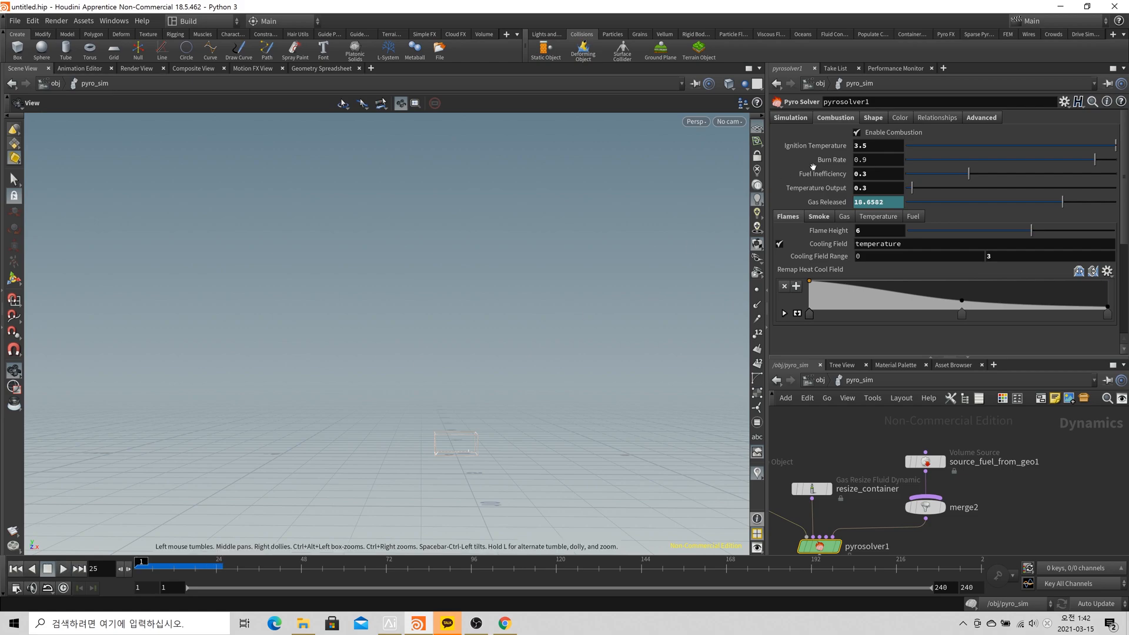
left_click_drag(859, 145, 851, 206)
type("2")
key("Return")
left_click(62, 569)
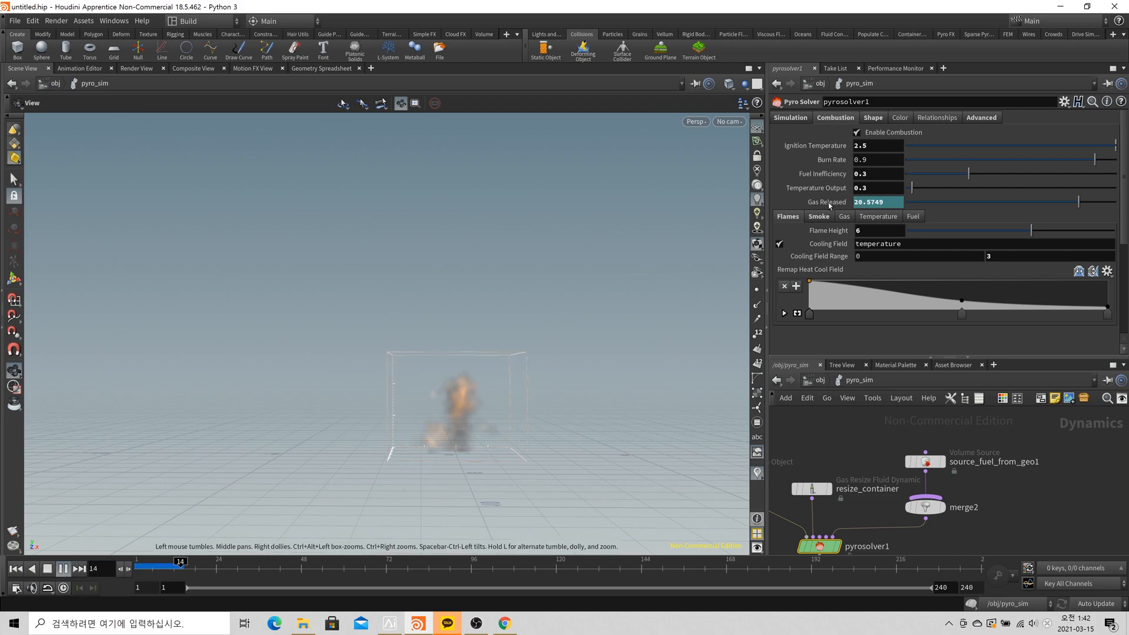
Rewind the simulation and set pyrosolver1's Ignition Temperature to 0.1.
left_click(15, 569)
right_click(836, 146)
left_click(833, 146)
left_click(783, 148)
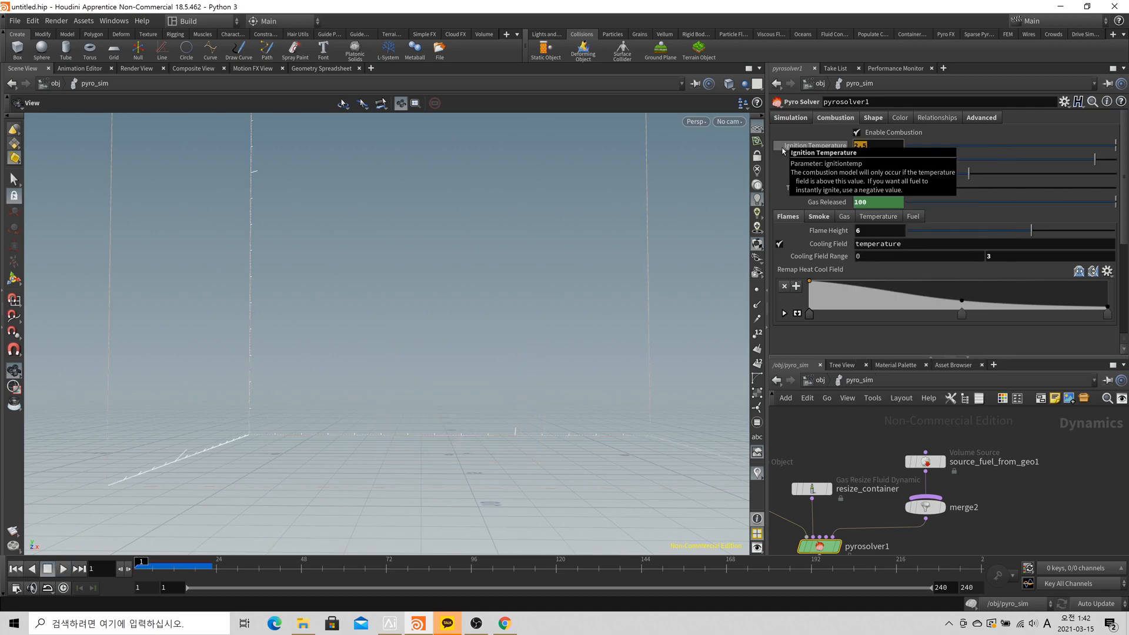
type("0.1")
key("Return")
Set the temperature volume's Operation to Add on source_fuel_from_geo1.
left_click(925, 461)
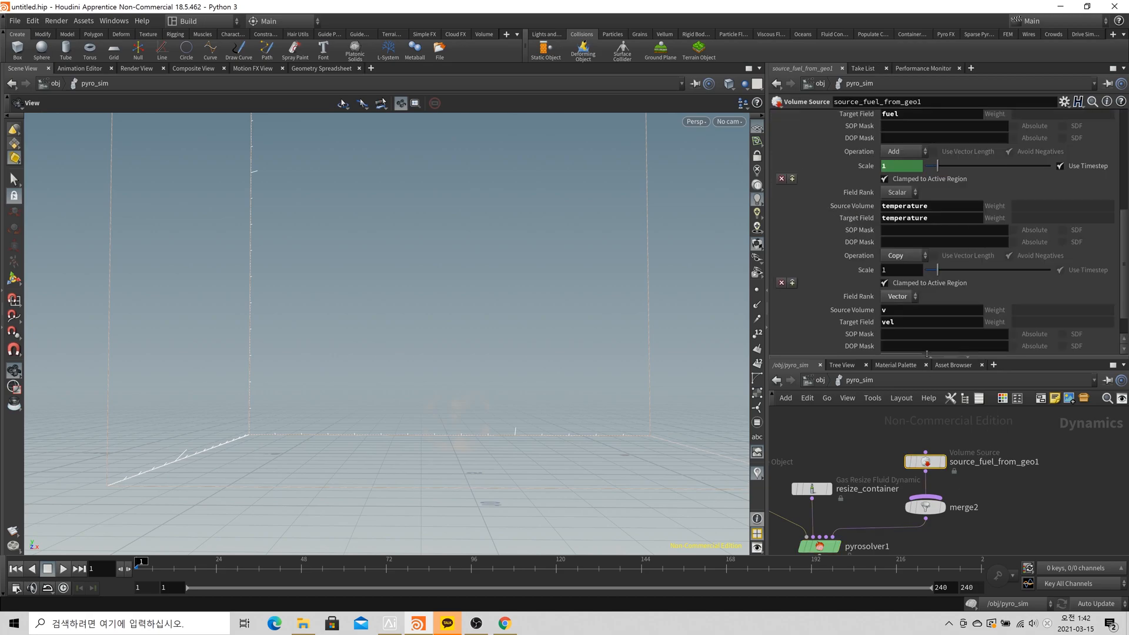
left_click(912, 261)
left_click(905, 269)
left_click(864, 449)
Set pyrosolver1's Burn Rate to 0.25 and switch the pyro object's visible guide from Multi Field to Burn.
left_click(822, 547)
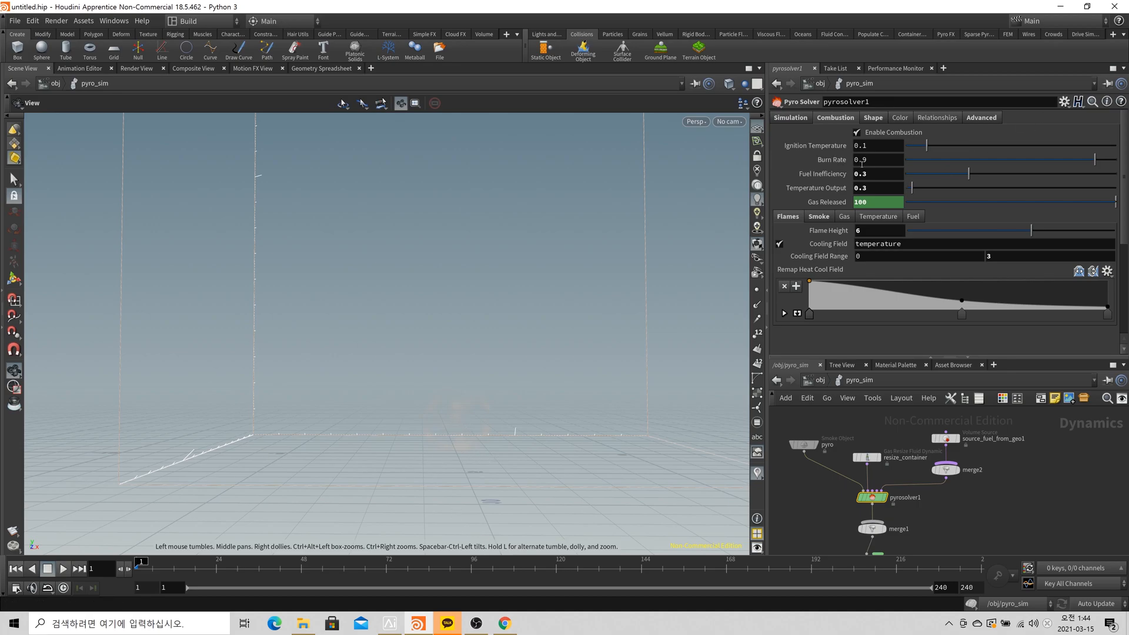
type("25")
key("Return")
left_click(803, 444)
left_click(780, 250)
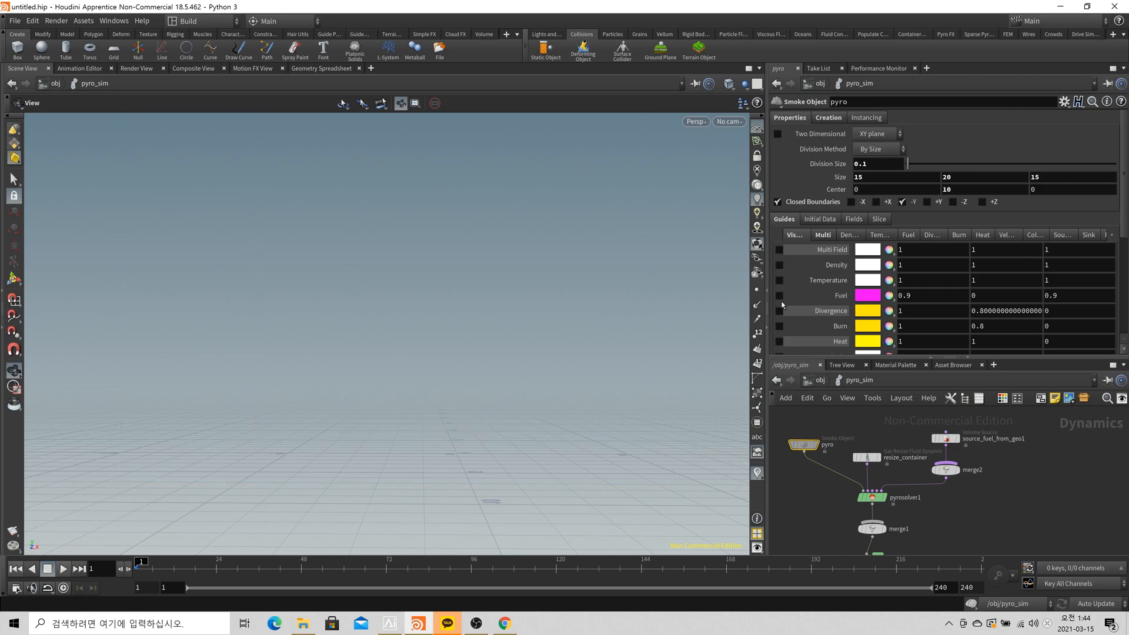
Set pyrosolver1's Burn Rate to 0.9 and play the simulation with only the burn field displayed.
left_click(871, 497)
left_click_drag(864, 160, 883, 165)
type("9")
key("Return")
left_click(63, 569)
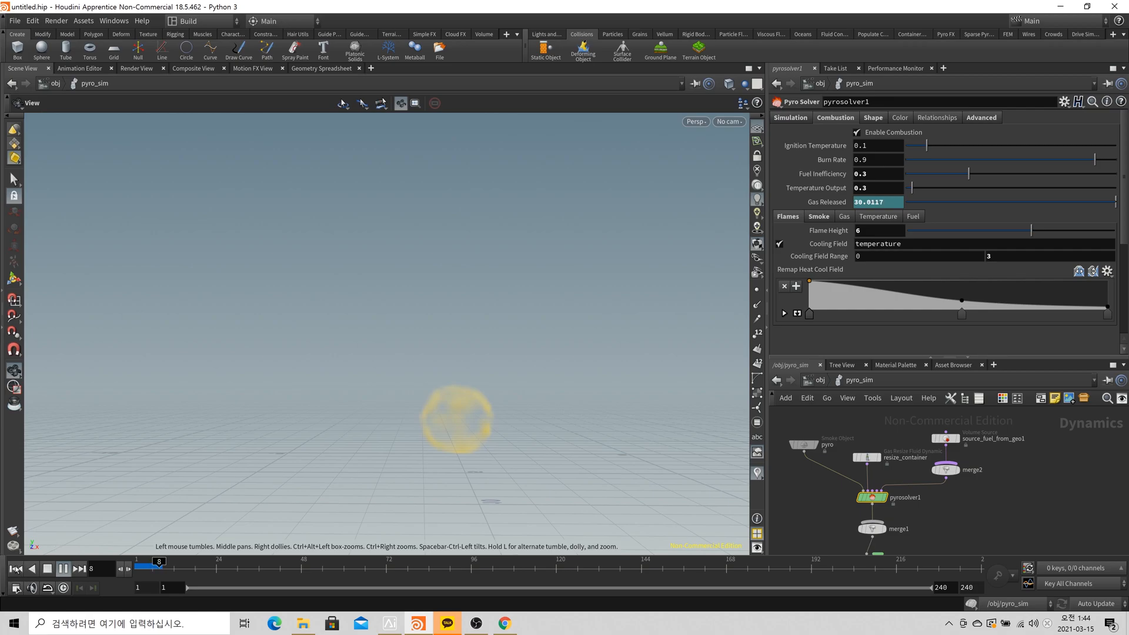
From the first frame, set pyrosolver1's Burn Rate to 0.25, play the burn field and stop at frame 16.
type("100")
key("Return")
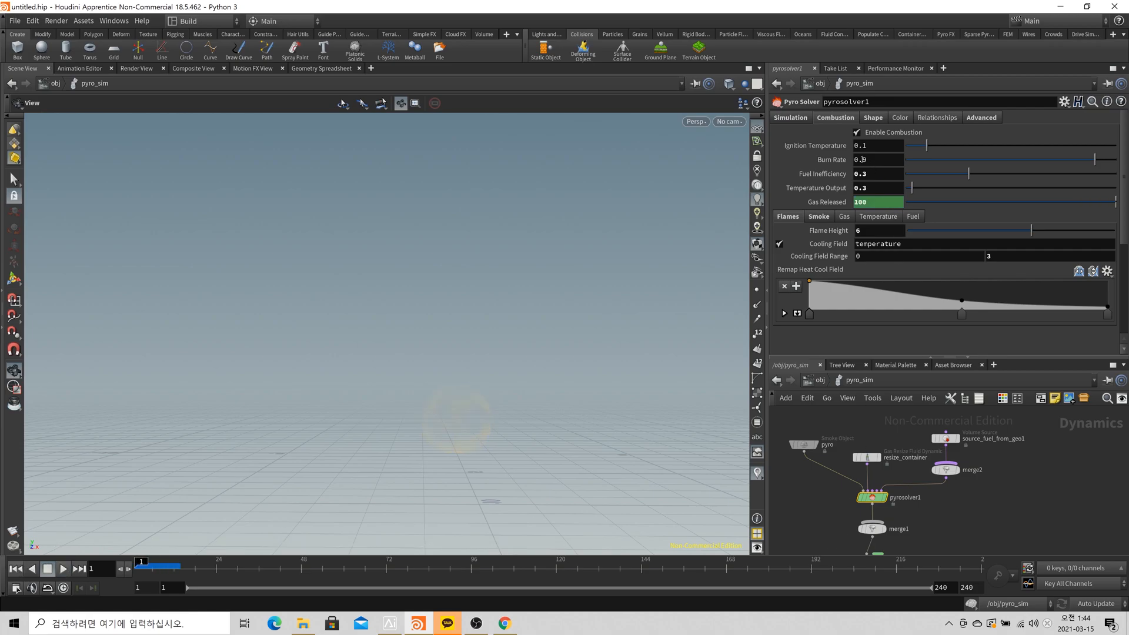
double_click(859, 160)
type("0.25")
key("Tab")
left_click(62, 568)
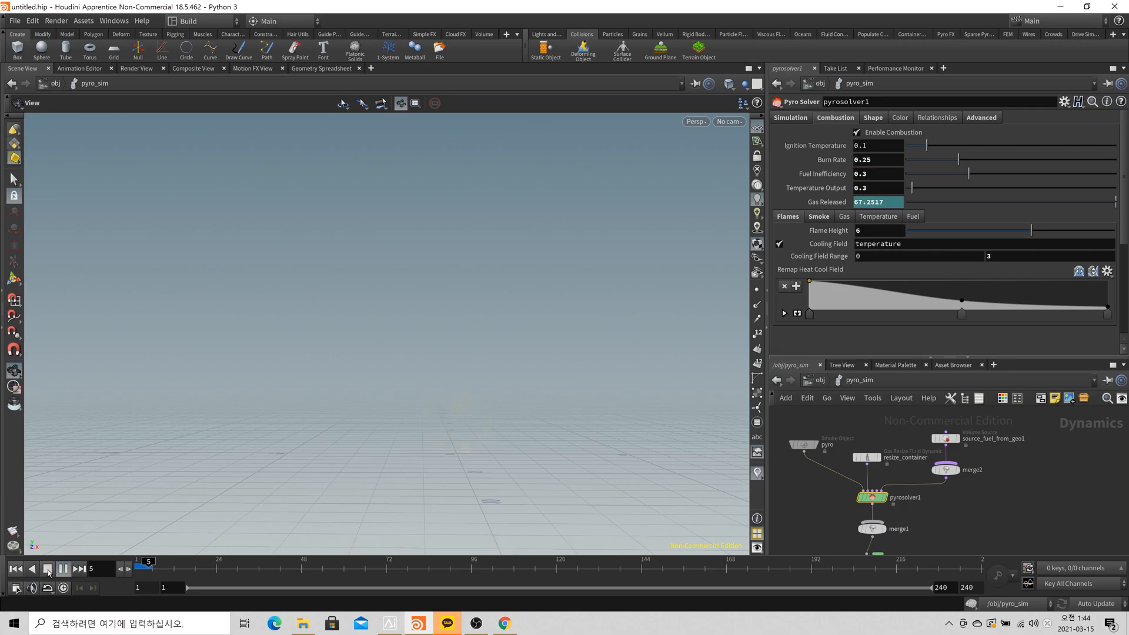
left_click(48, 569)
Display the pyro object's Multi Field guide instead of Burn and play the simulation from the first frame.
left_click(804, 445)
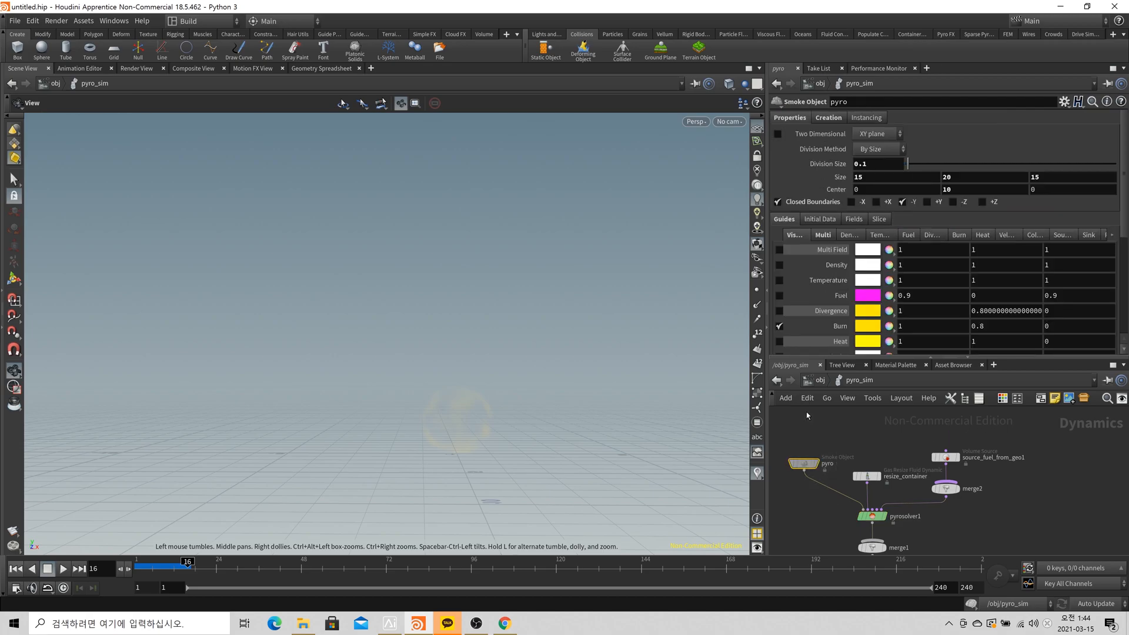
left_click(779, 325)
left_click(779, 249)
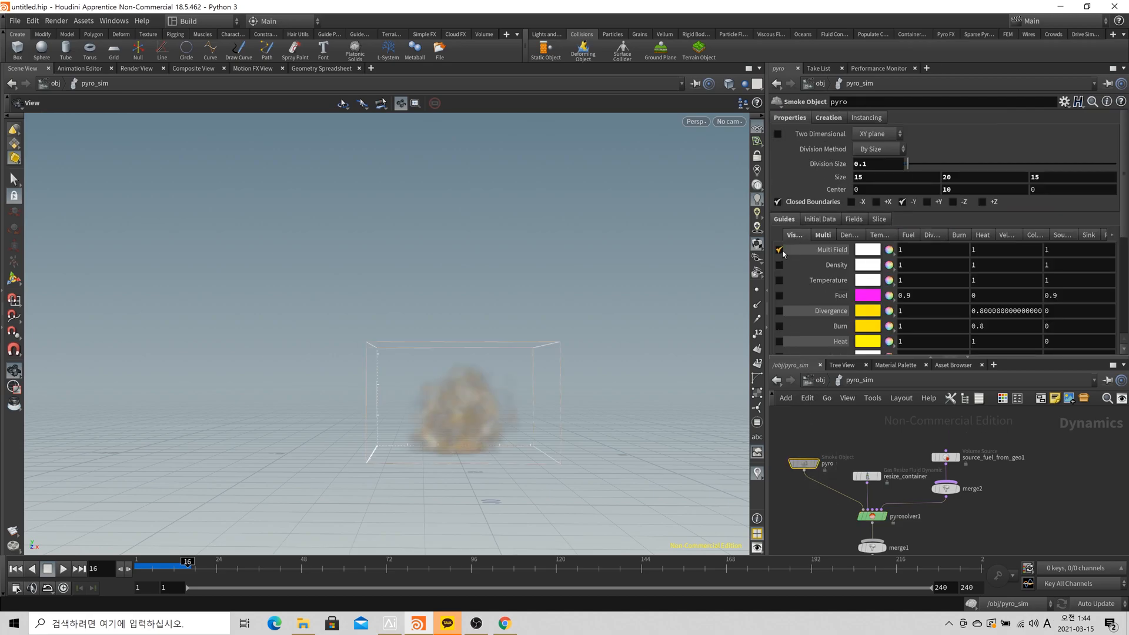
left_click(16, 568)
left_click(64, 569)
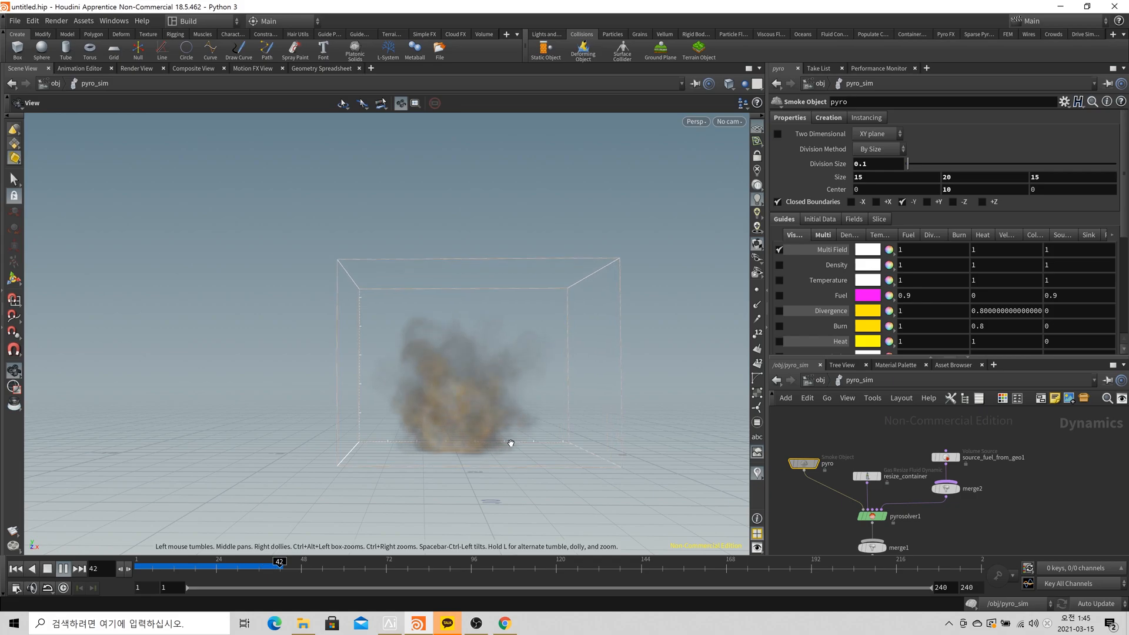
Rewind the simulation, set pyrosolver1's Burn Rate to 0.99 and play the explosion.
left_click(18, 570)
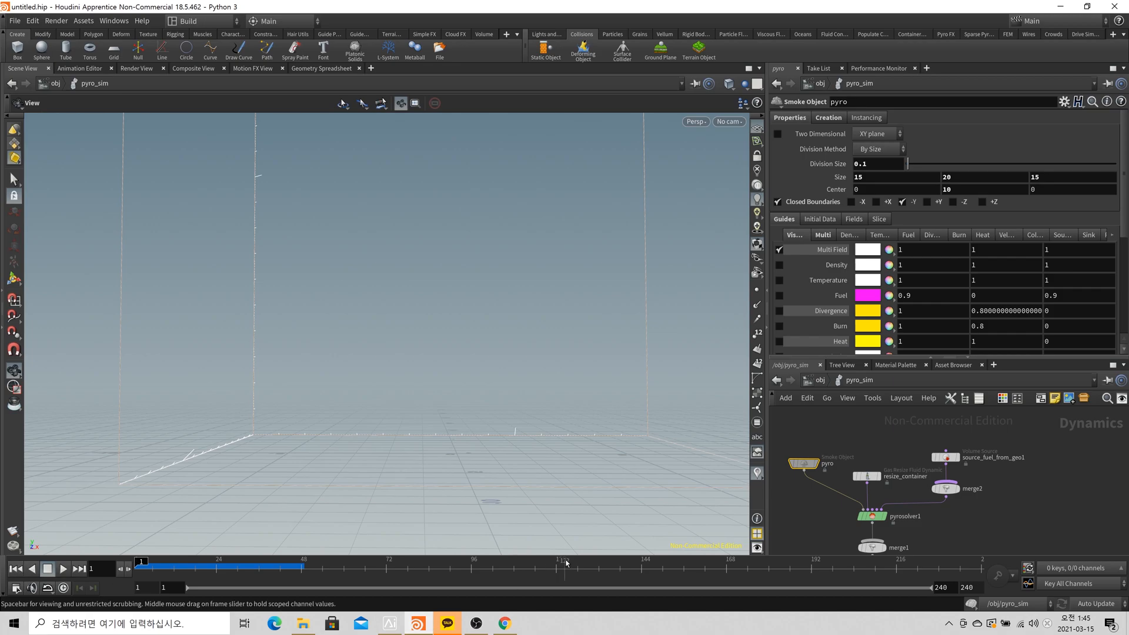
left_click(857, 516)
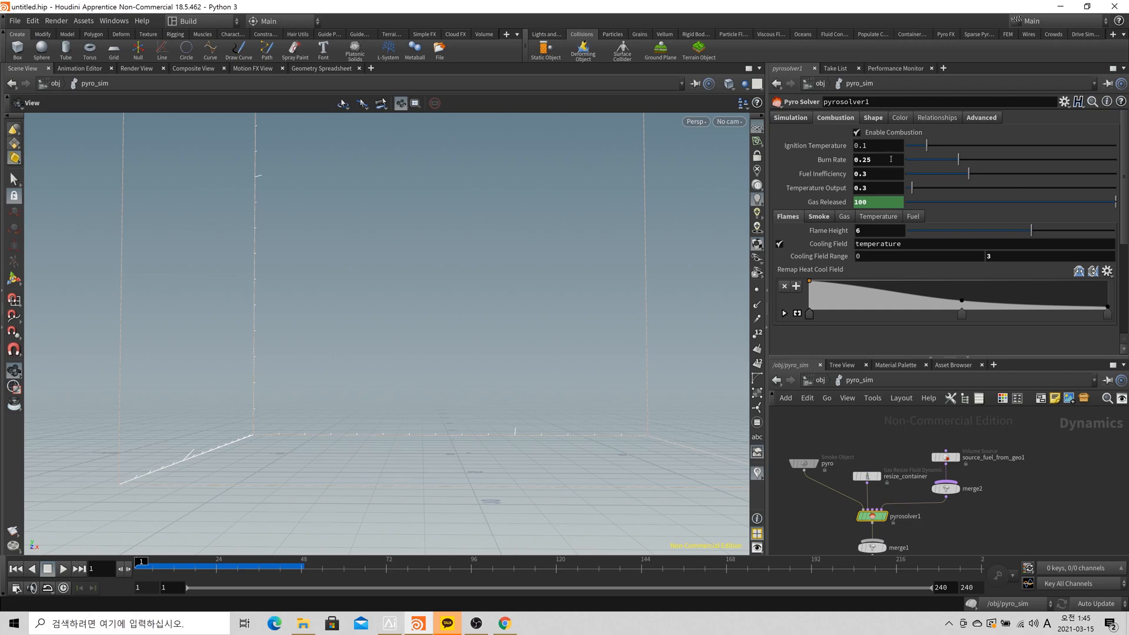
left_click_drag(883, 161, 862, 160)
type("99")
key("Return")
left_click(63, 568)
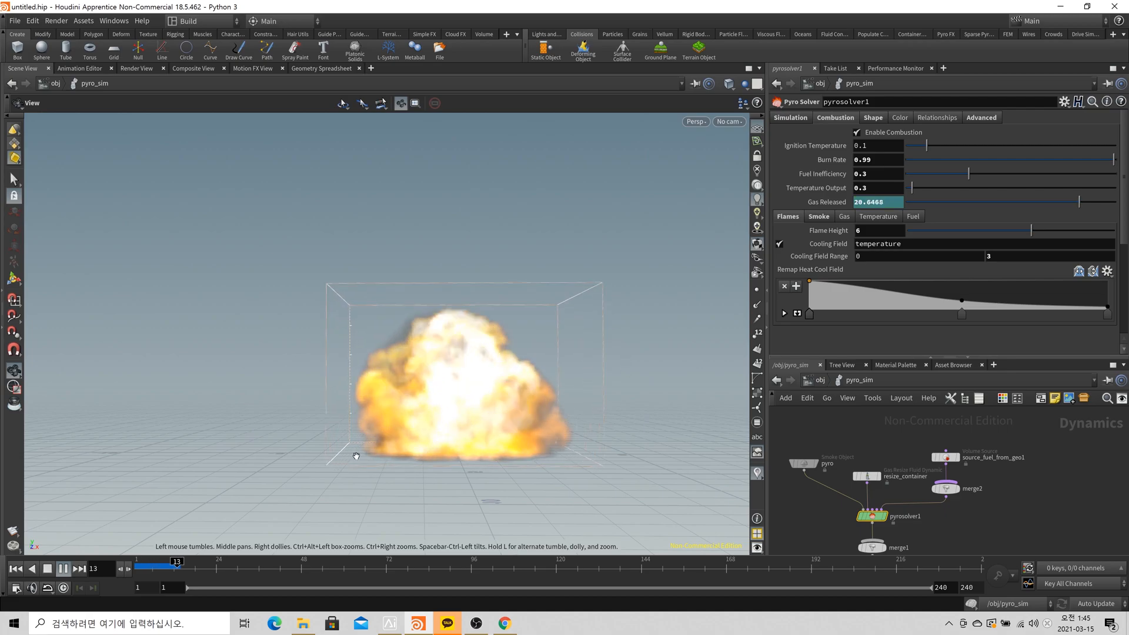
Return to the first frame, review the fuel and temperature settings of source_fuel_from_geo1, and go back to pyrosolver1's parameters.
left_click(17, 568)
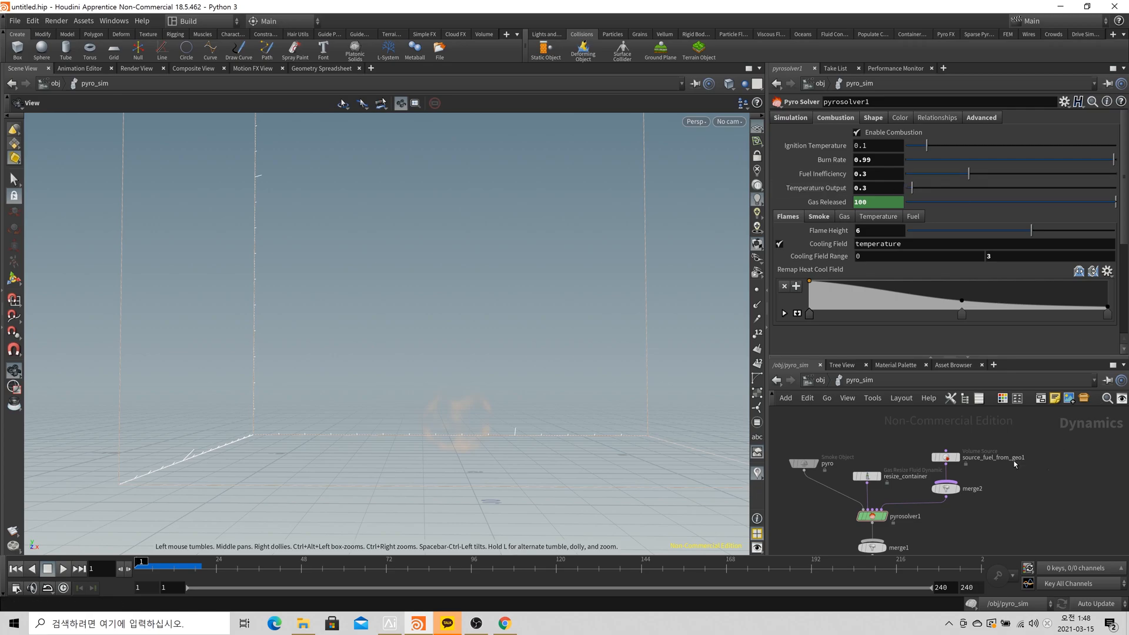
left_click(946, 457)
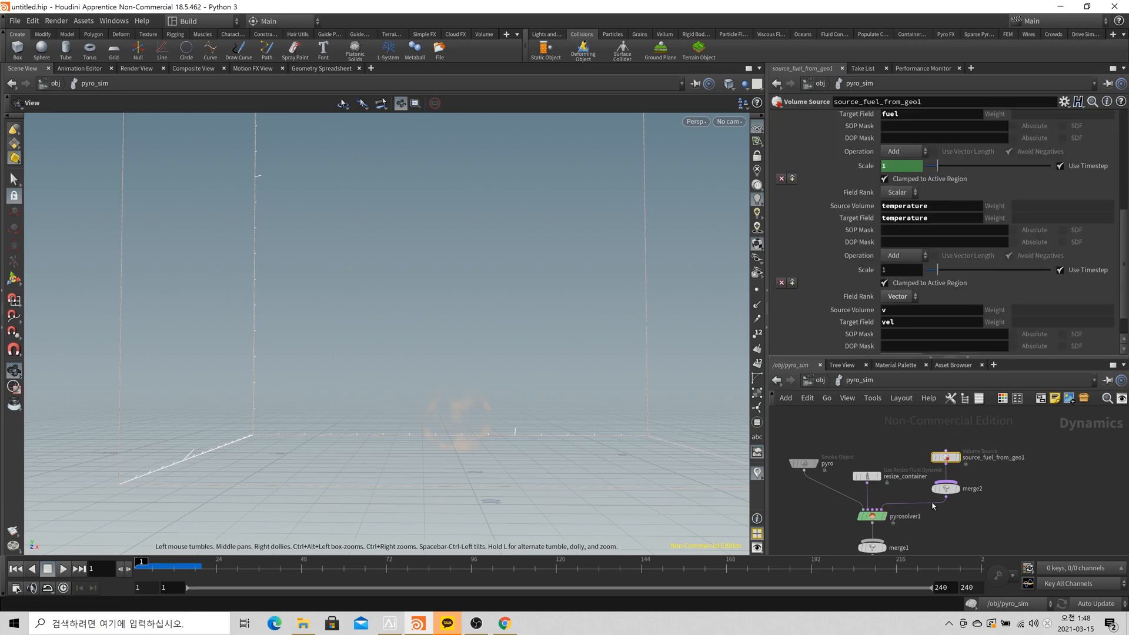
left_click(867, 516)
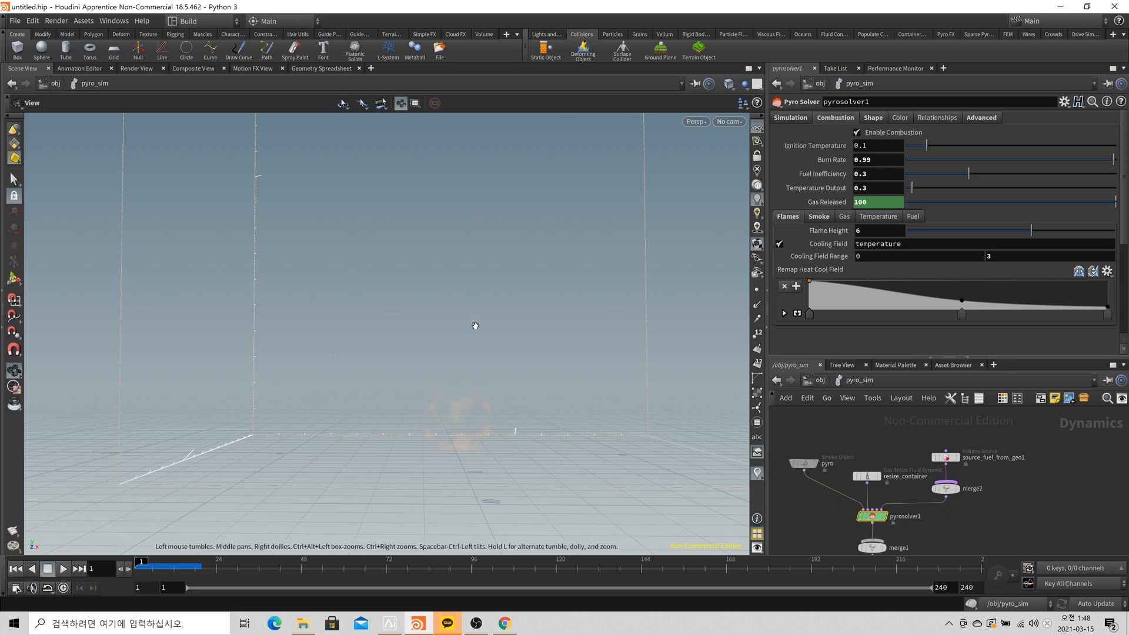
Set pyrosolver1's Temperature Output to 0, play the explosion and stop it at frame 24.
left_click_drag(502, 366, 433, 453)
left_click_drag(908, 190, 905, 190)
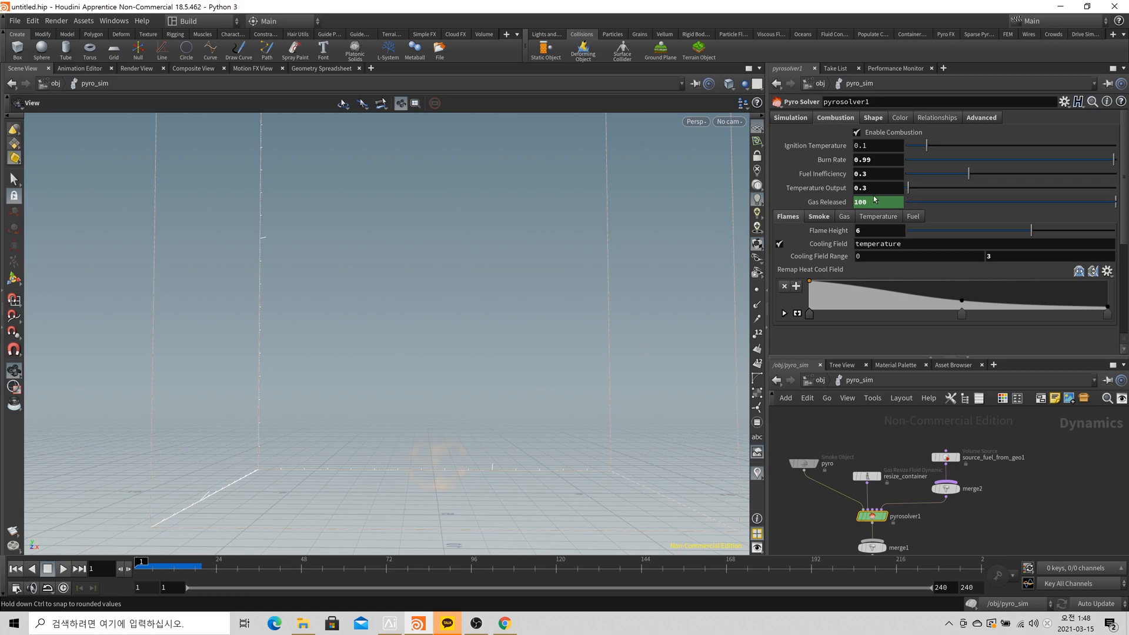
left_click(63, 569)
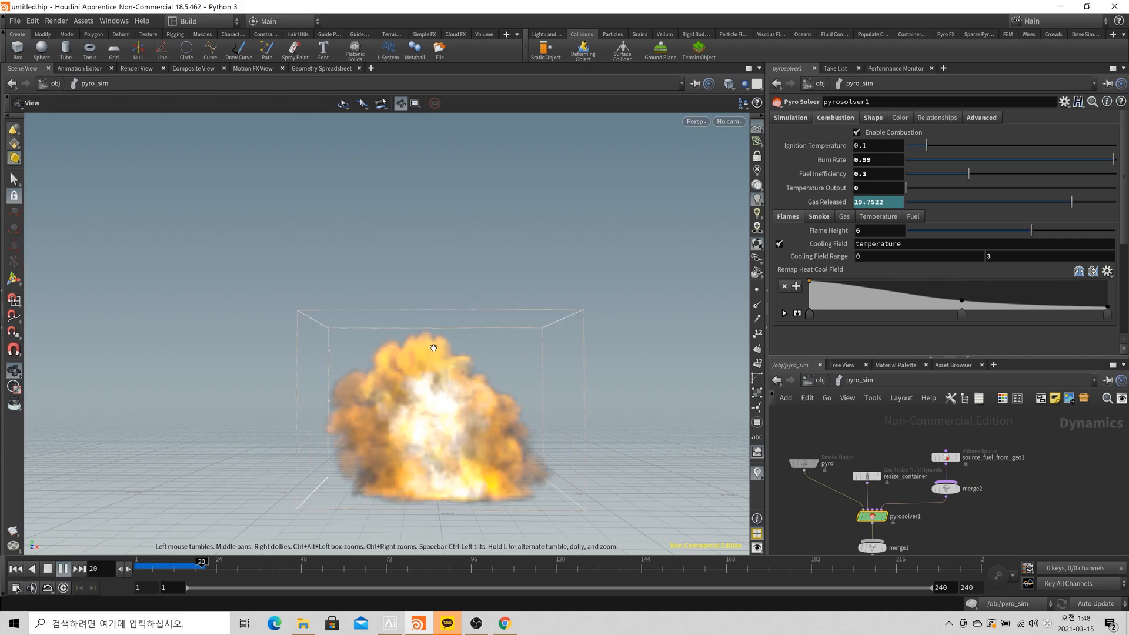
left_click(60, 570)
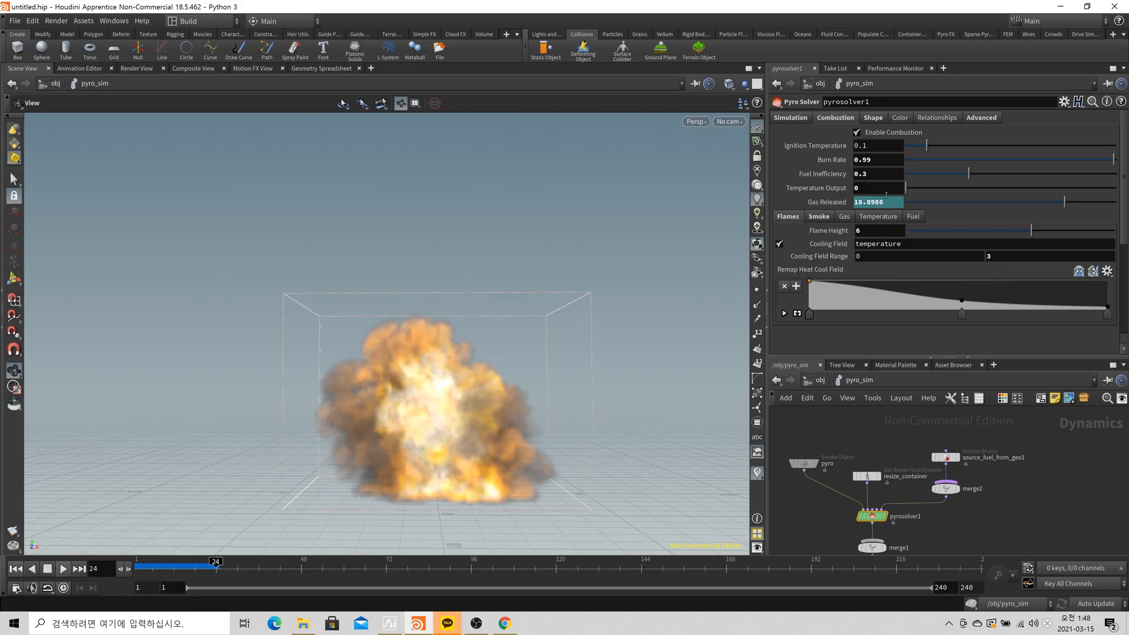
Set pyrosolver1's Temperature Output to 1.5 and play the explosion from the first frame.
left_click_drag(885, 191, 779, 218)
type("1,")
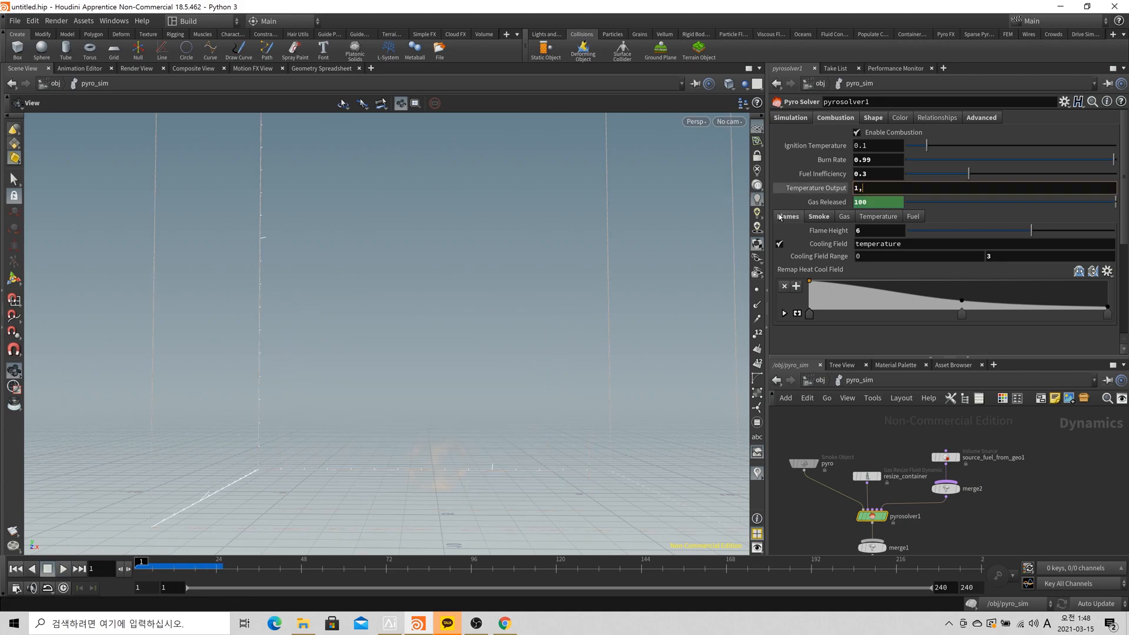
key("BackSpace")
type(".5")
key("Return")
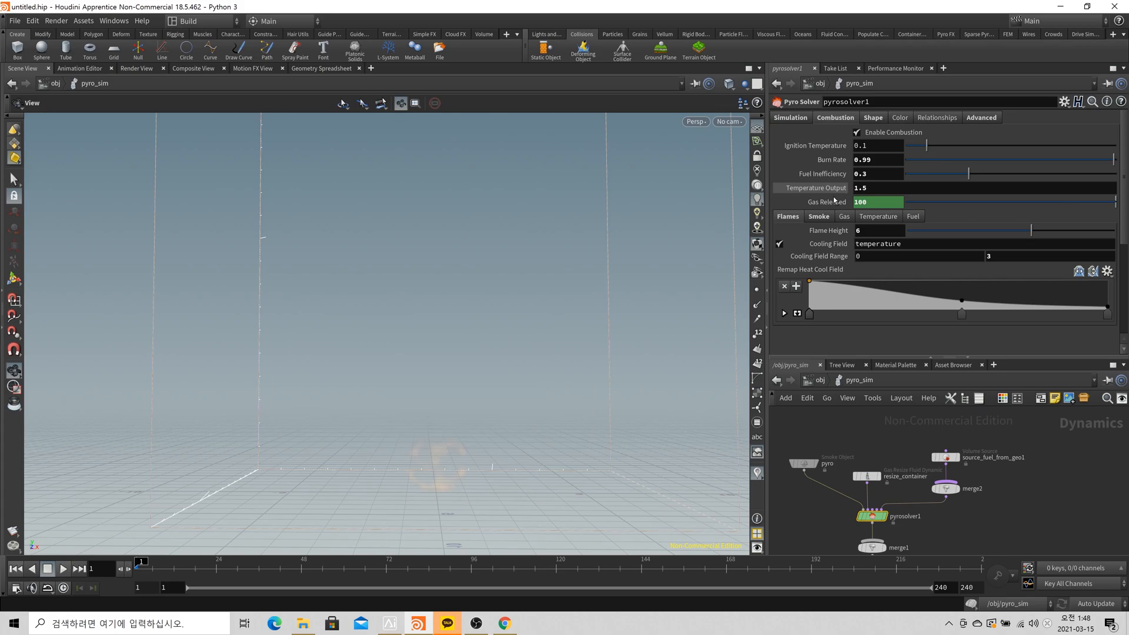
left_click(64, 569)
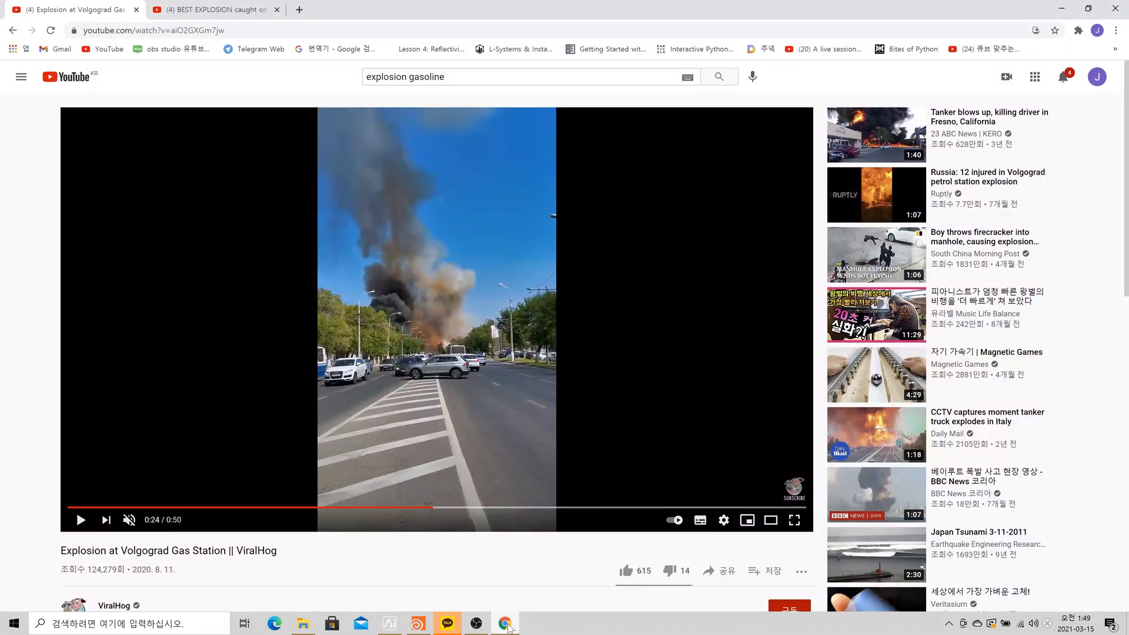
Switch to the YouTube gas station explosion video in Chrome, watch it from 0:15, and return to Houdini.
left_click(504, 623)
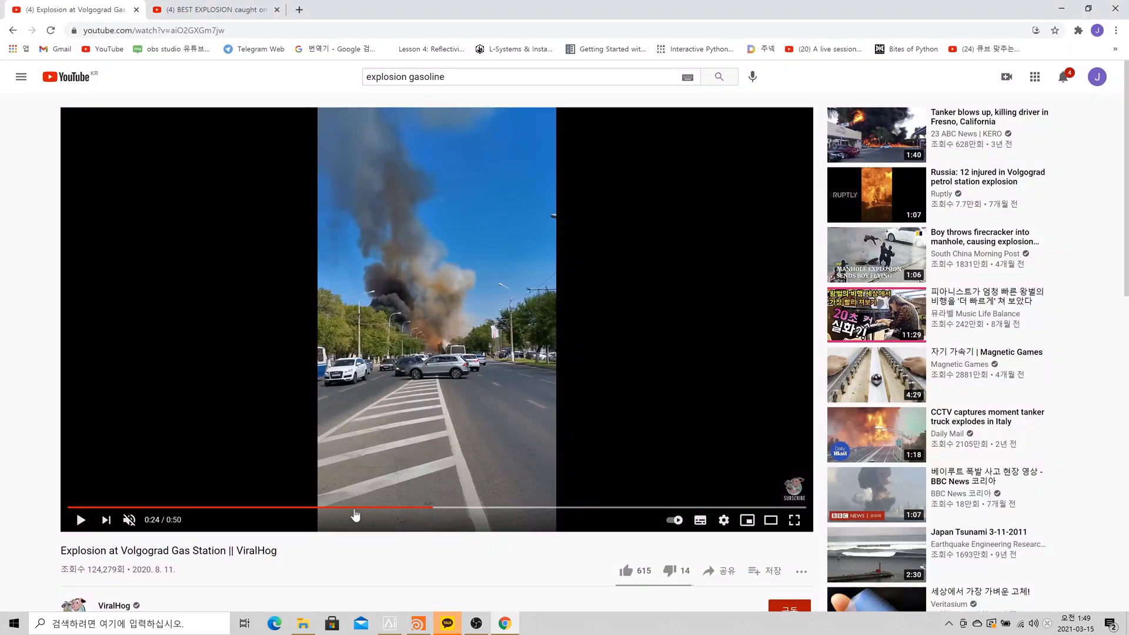
left_click(292, 509)
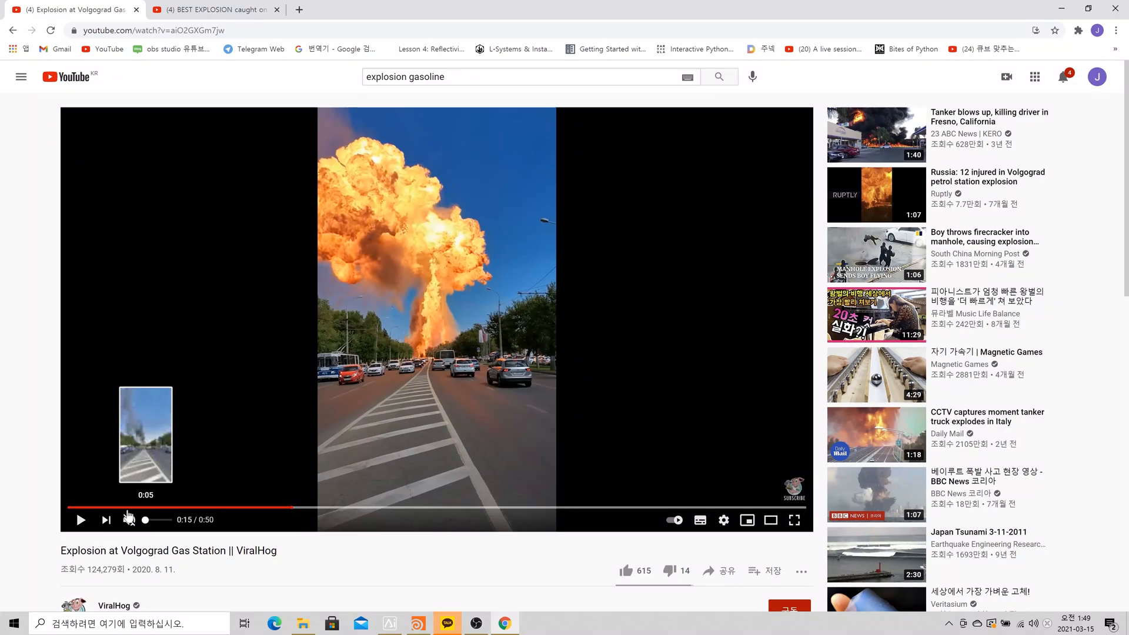
left_click(80, 520)
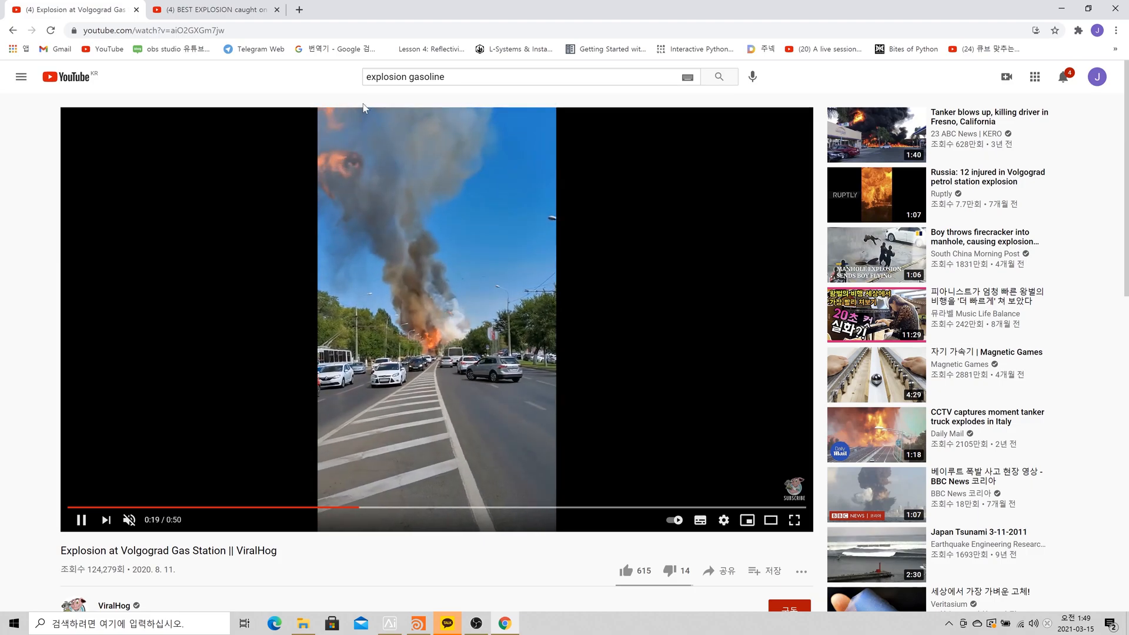
key("space")
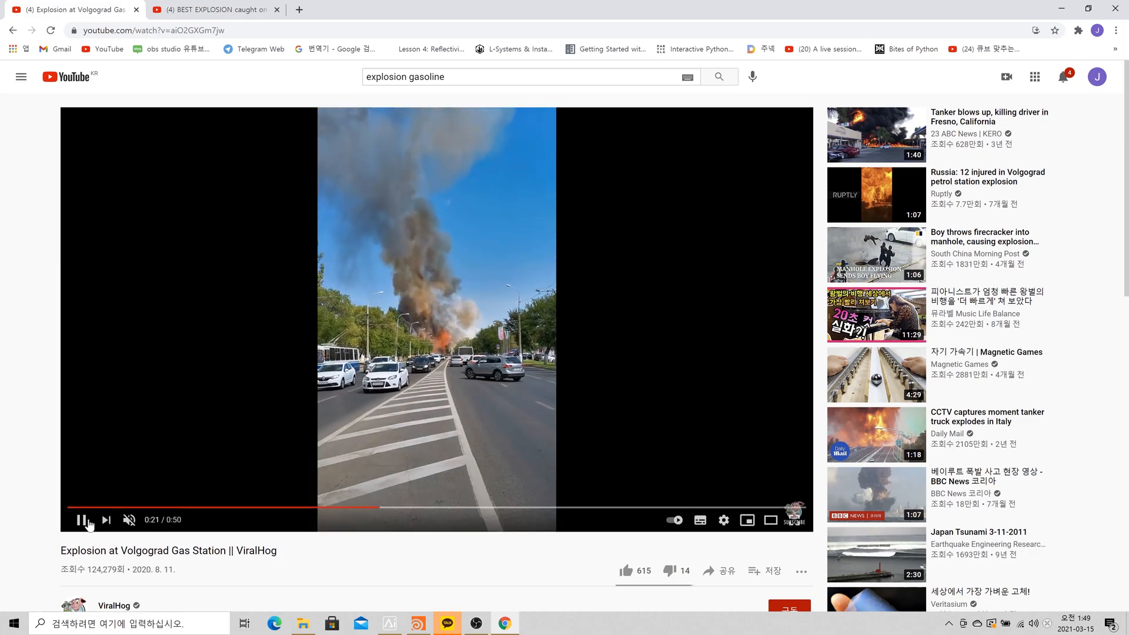
key("alt+Tab")
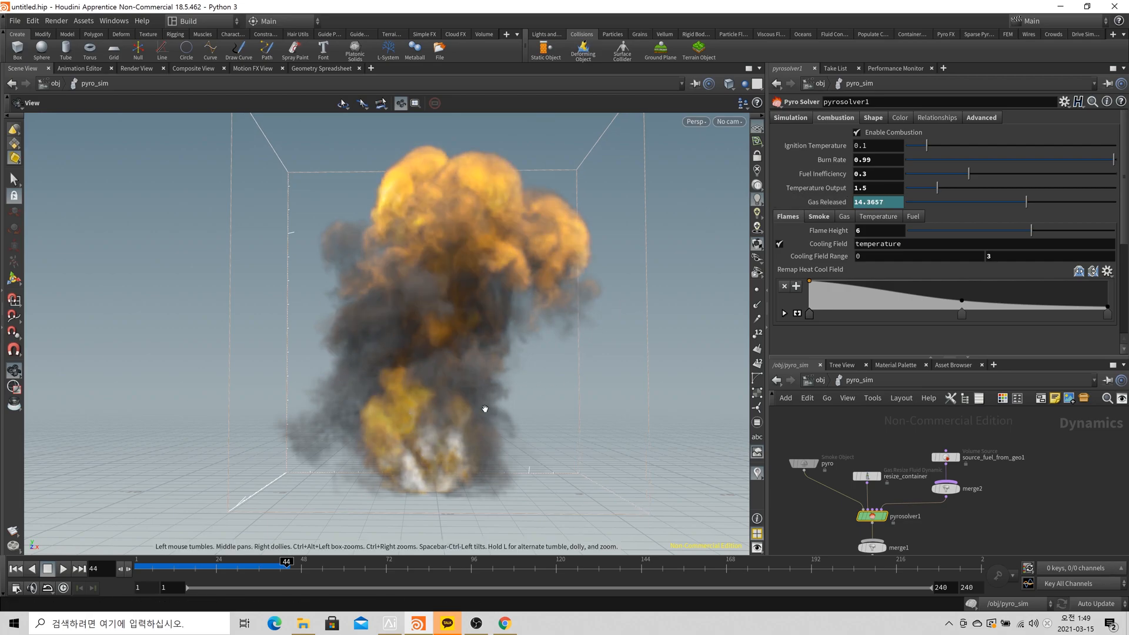
Return to the first frame and set pyrosolver1's Temperature Output to 0.2.
left_click(13, 569)
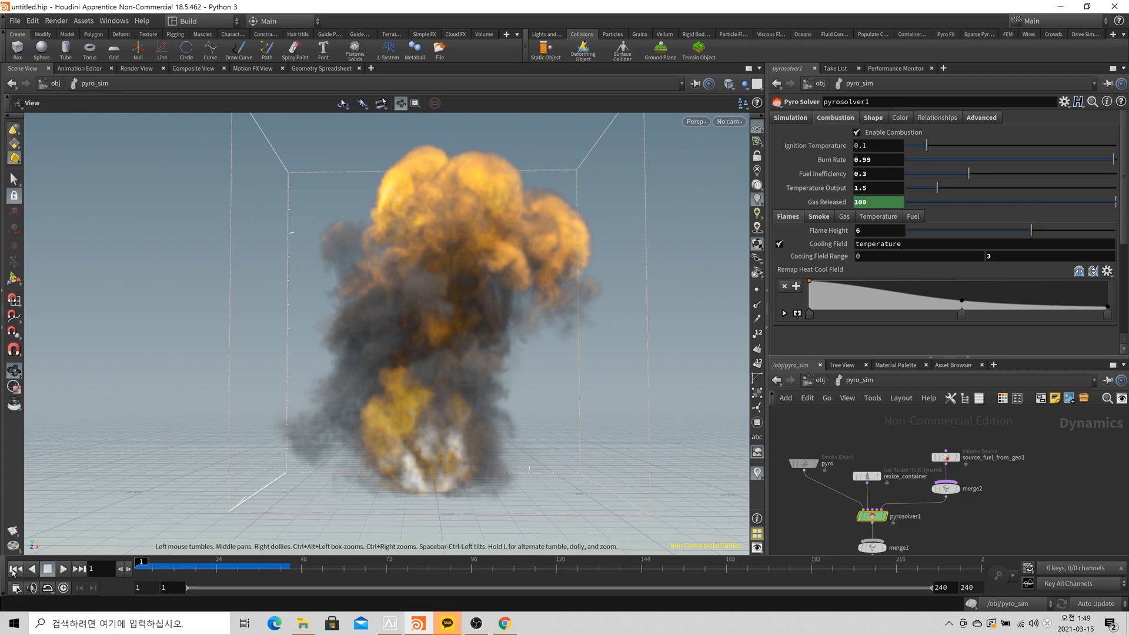
left_click(868, 188)
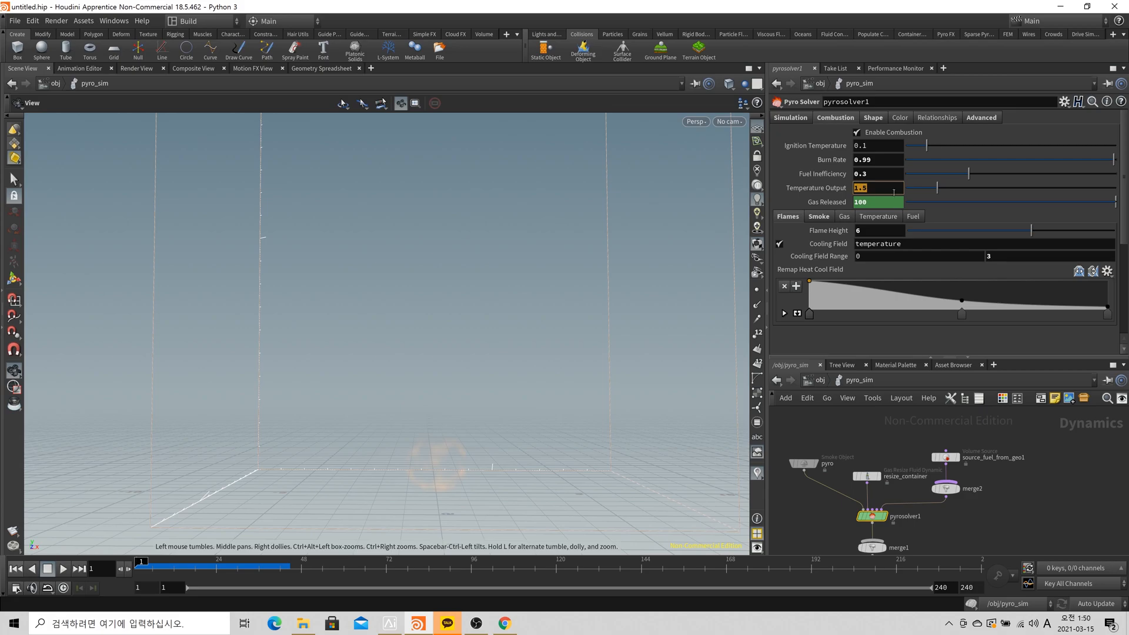
type("0.2")
key("Return")
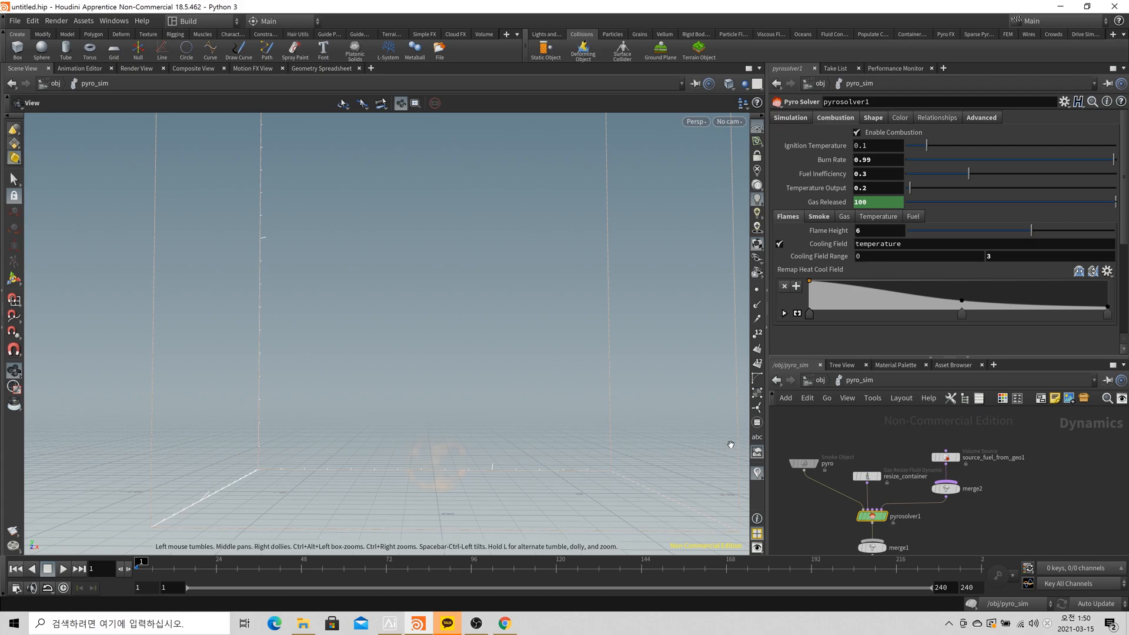
Check the pyro object's guide settings and open pyrosolver1's Gas Released curve in the Animation Editor.
left_click(803, 463)
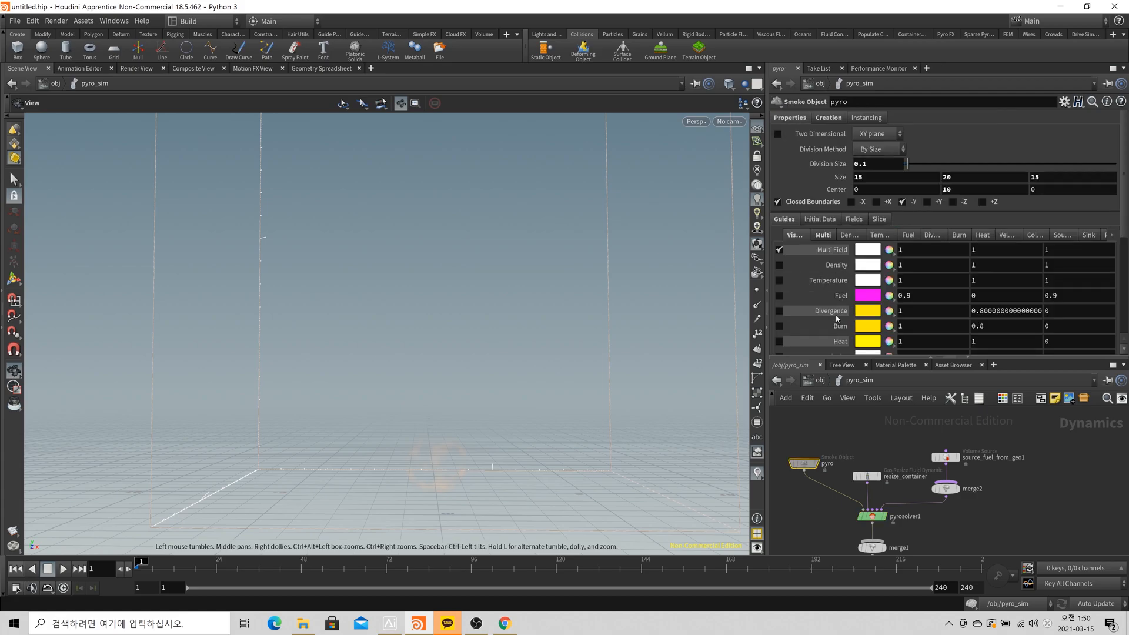
left_click(872, 516)
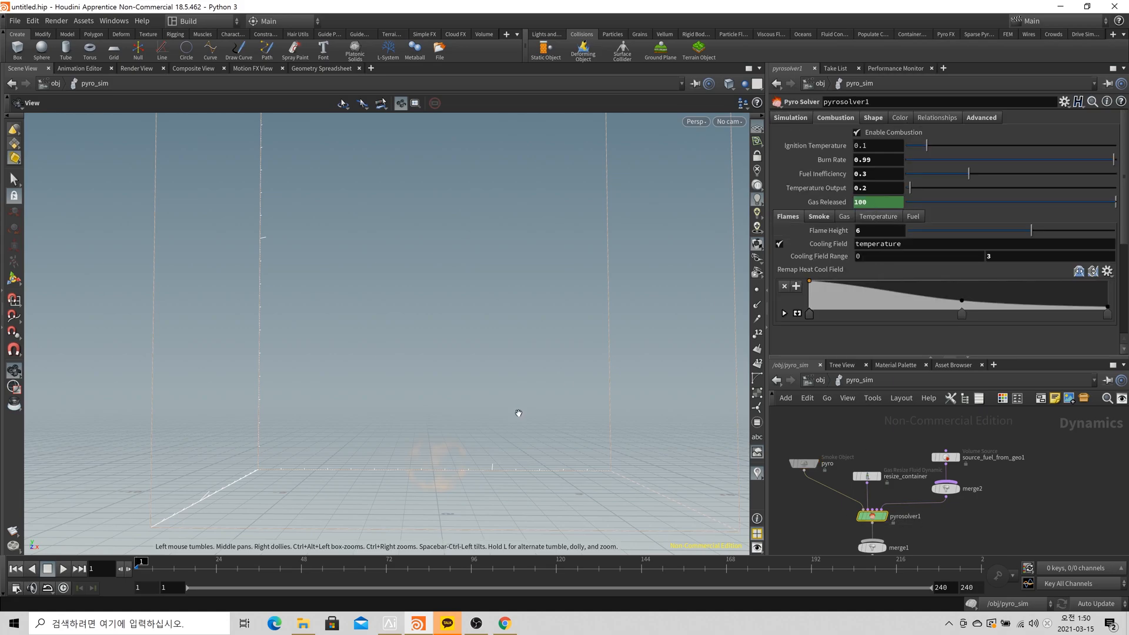
left_click(885, 204, "shift")
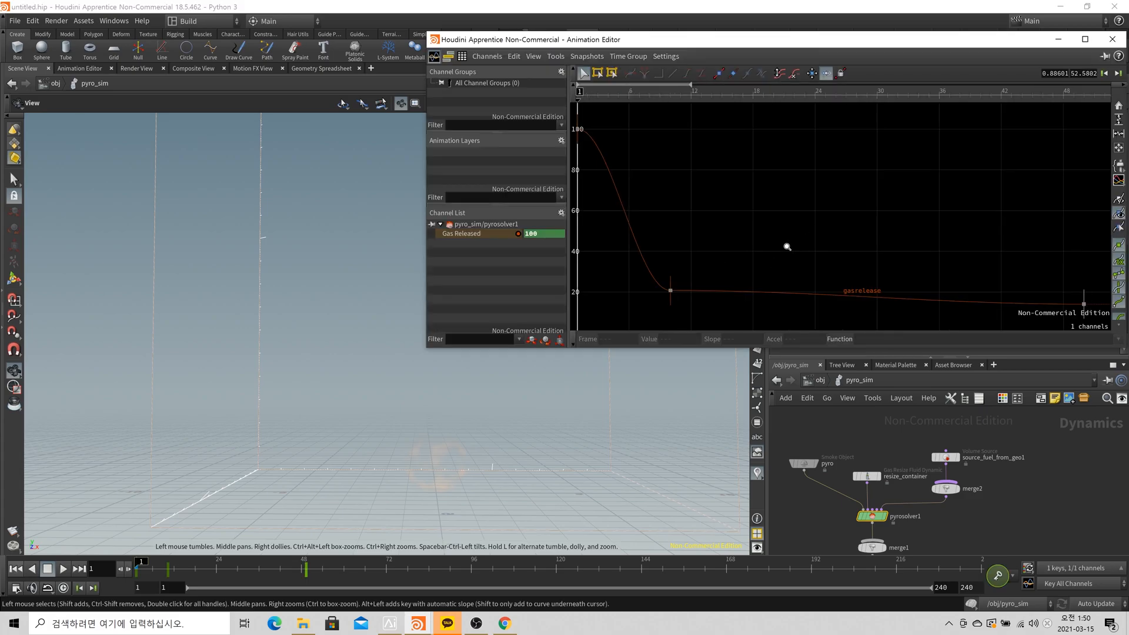
Review pyrosolver1's Gas Released curve across its three keyframes and close the Animation Editor.
right_click_drag(906, 295, 960, 174)
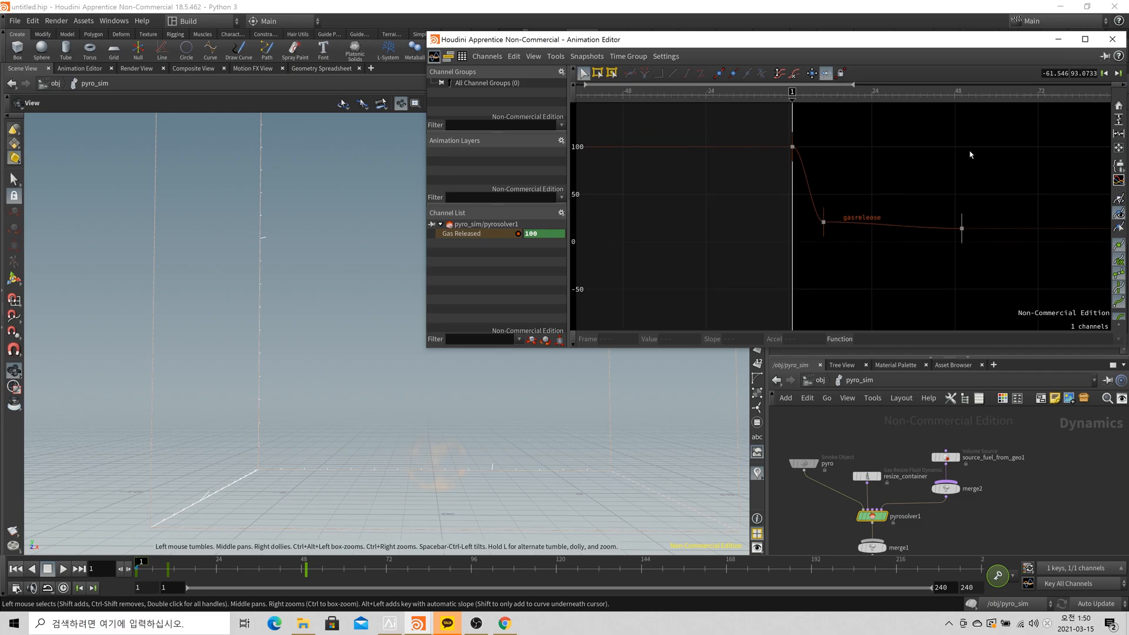
left_click_drag(1041, 40, 788, 190)
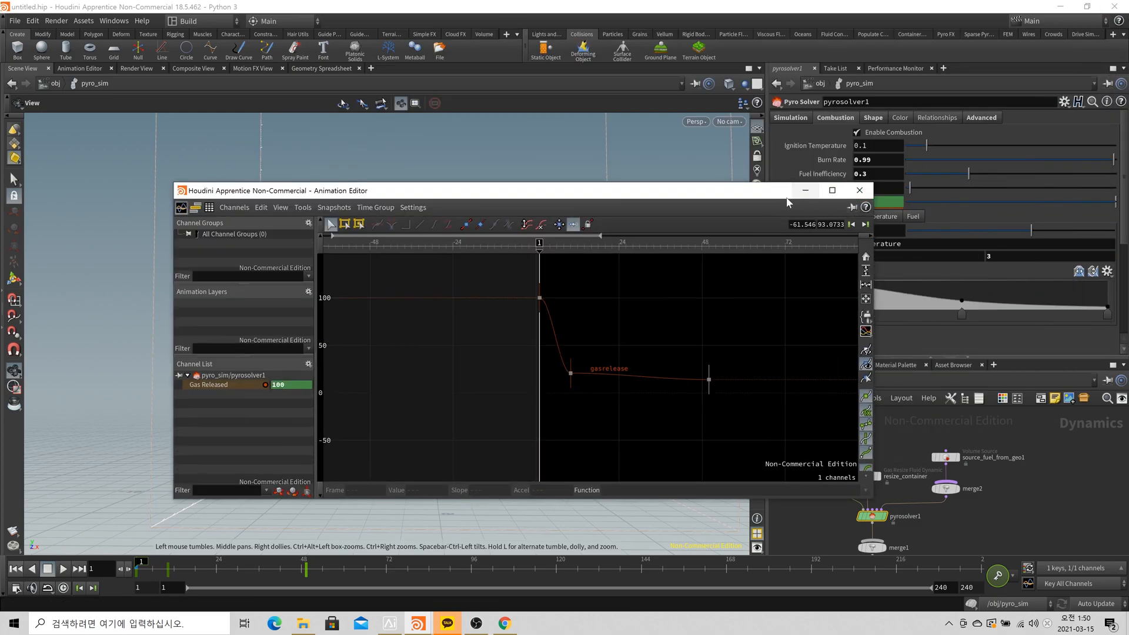
left_click_drag(788, 200, 542, 217)
left_click(614, 207)
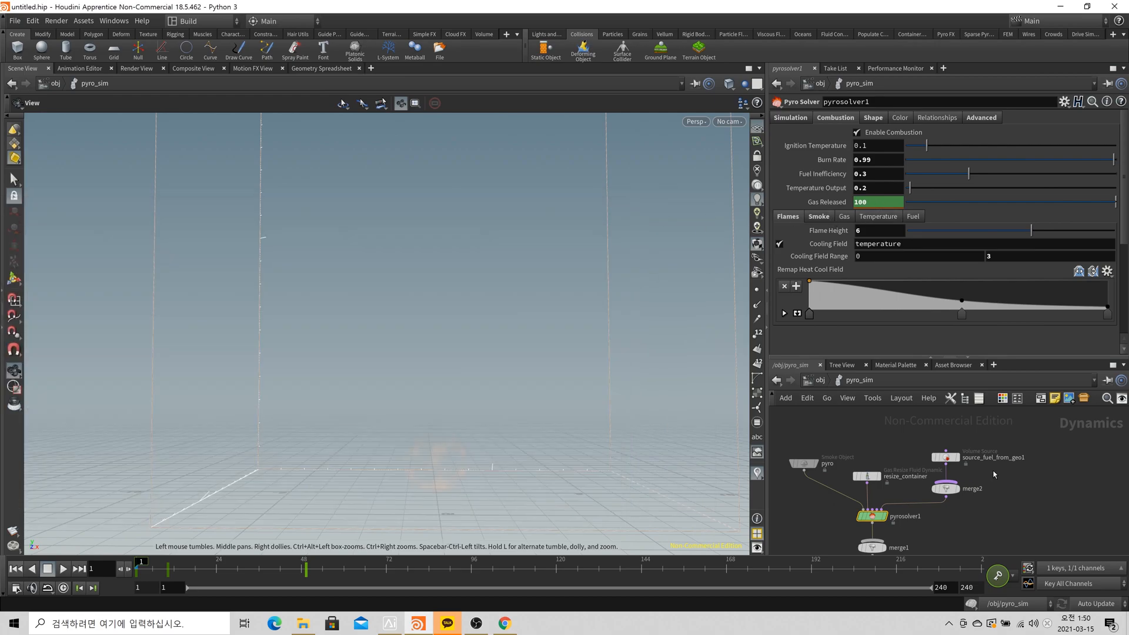
Open the fuel operation's Scale curve from source_fuel_from_geo1 in the Animation Editor and look over its full shape.
left_click(945, 457)
scroll(1050, 271, "down", 2)
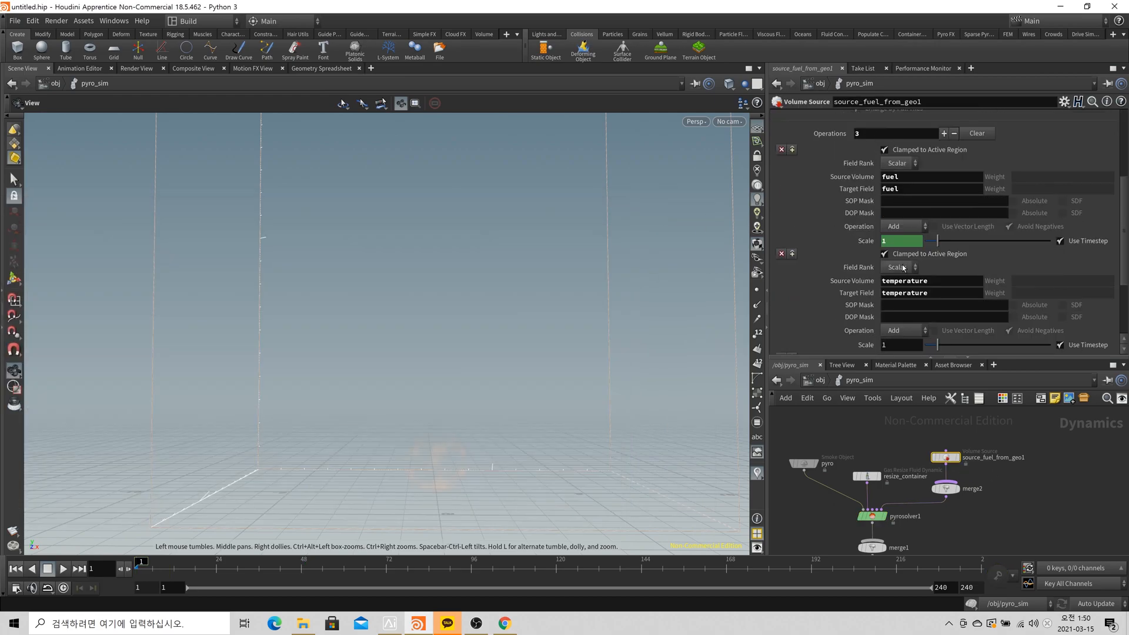
left_click(908, 241, "shift")
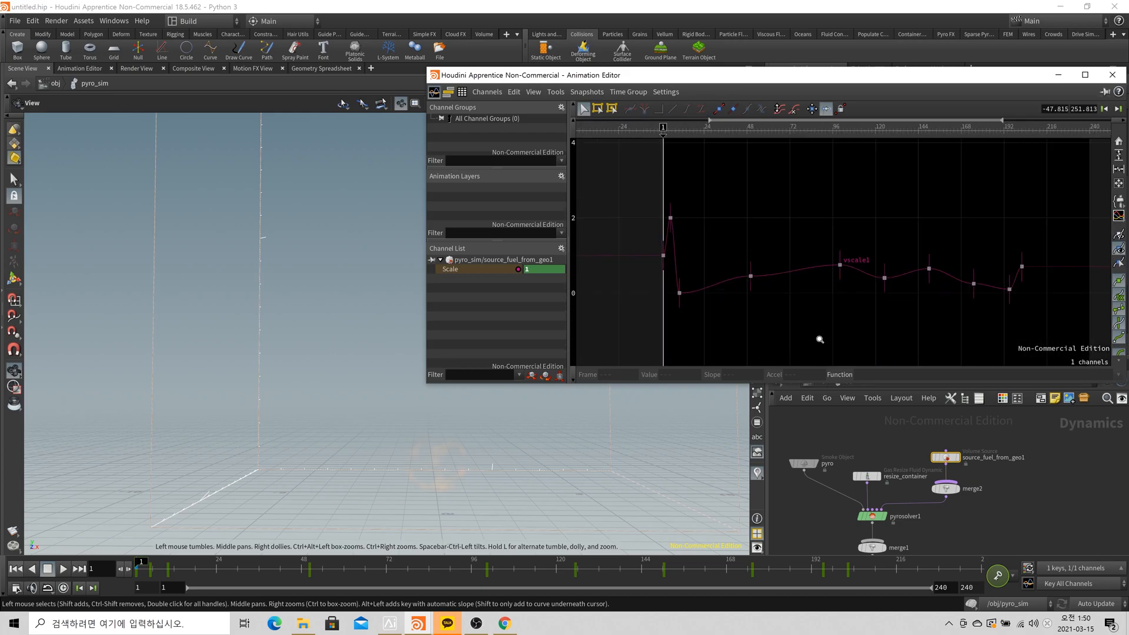
middle_click_drag(646, 276, 755, 285)
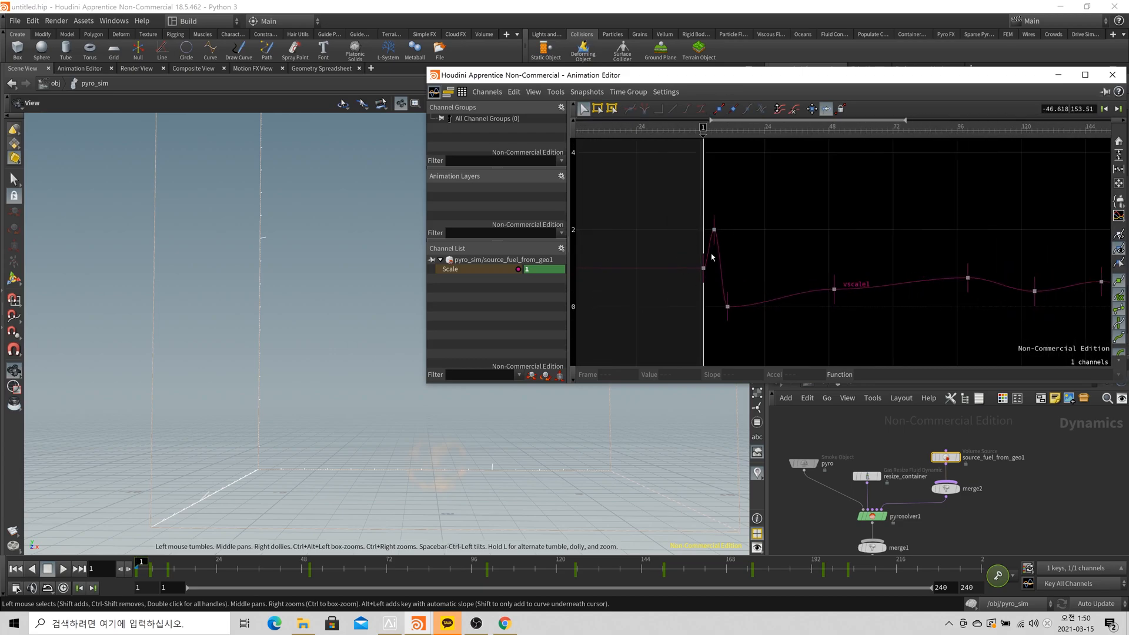
right_click_drag(729, 314, 996, 339)
middle_click_drag(996, 339, 872, 324)
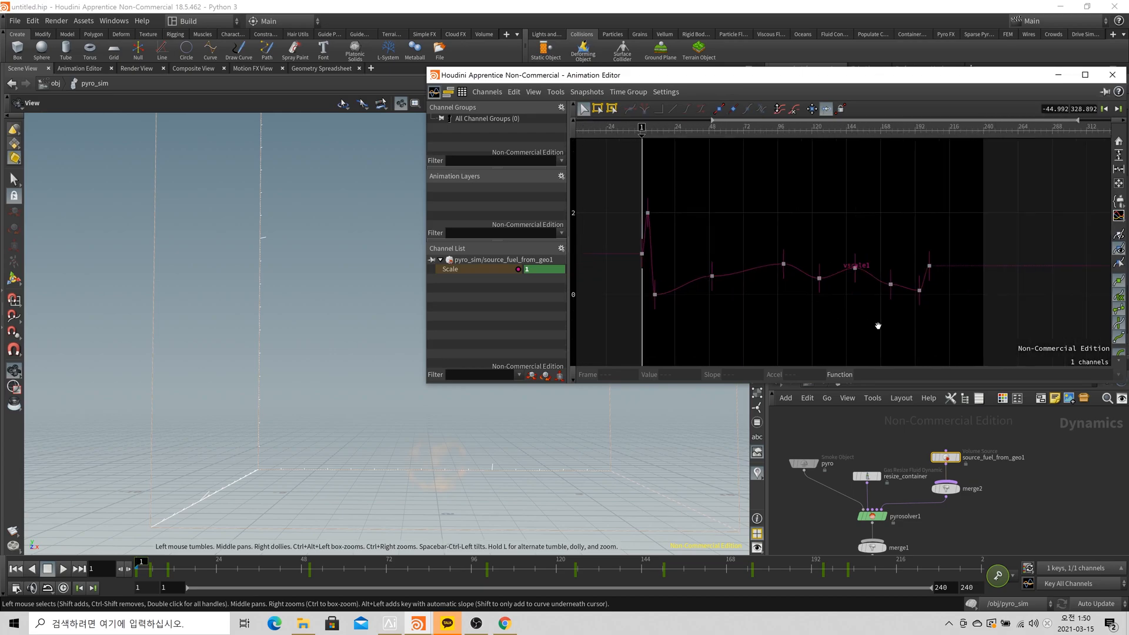
right_click_drag(852, 320, 708, 296)
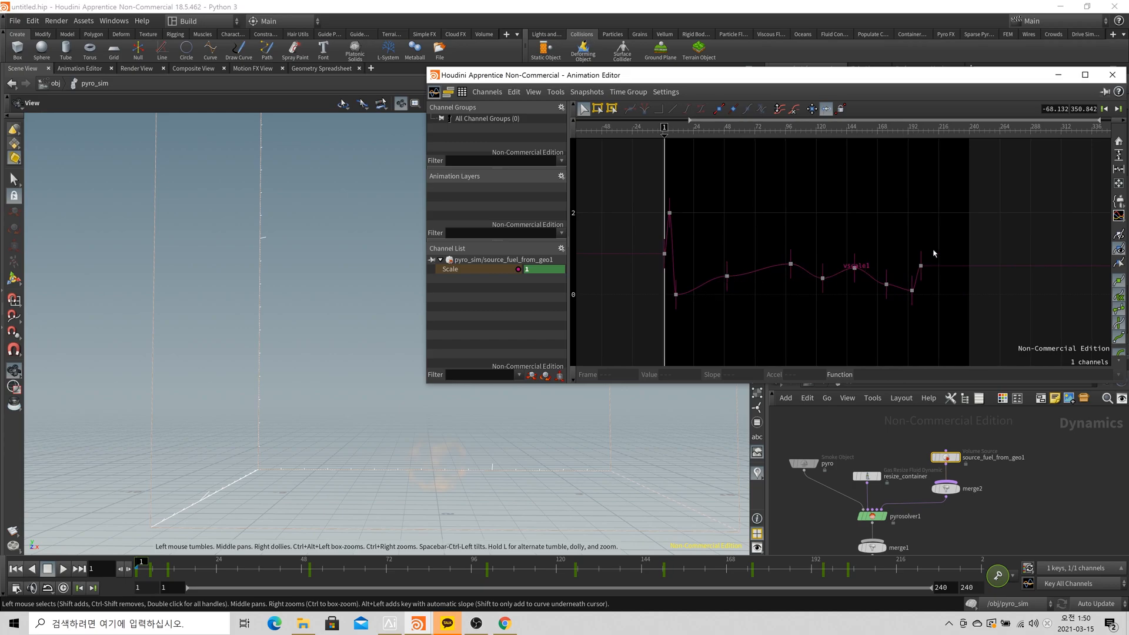
Examine the frames and values of the fuel Scale curve's keyframes that follow the initial spike.
left_click_drag(975, 321, 672, 250)
left_click(741, 286)
right_click(741, 284)
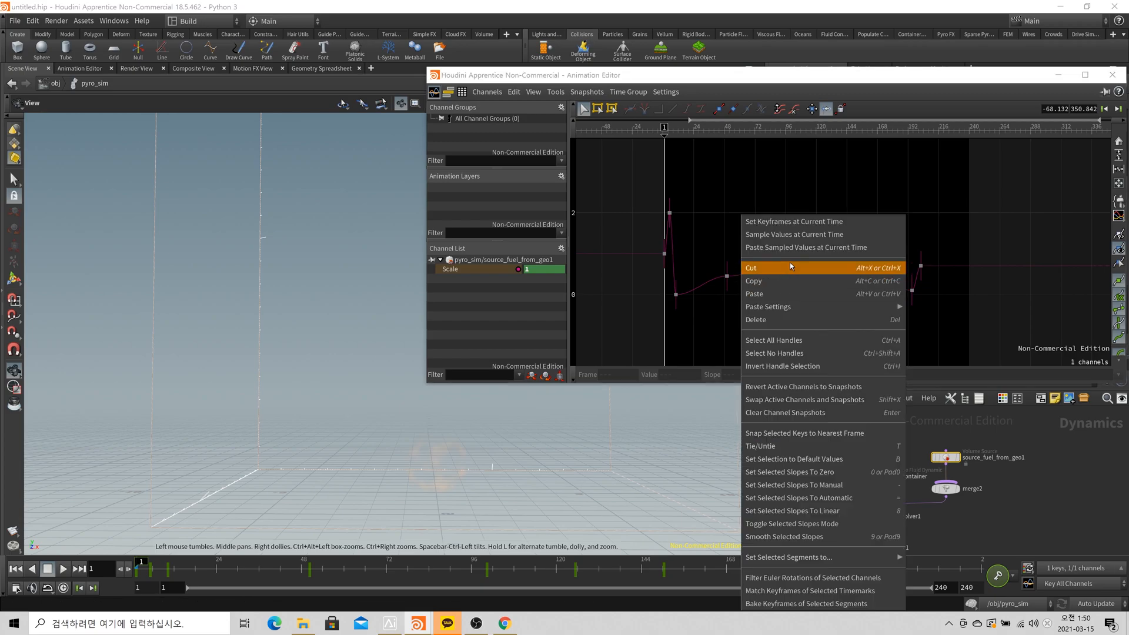
left_click(729, 244)
left_click(822, 278)
left_click(825, 262)
left_click(835, 272)
left_click(854, 268)
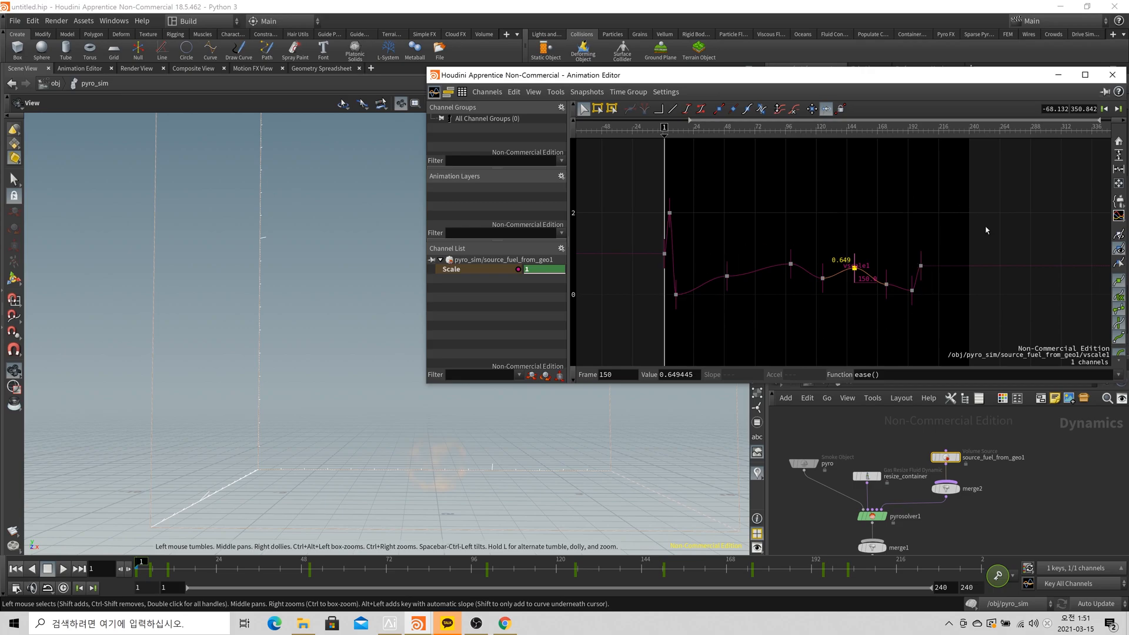
left_click_drag(1011, 296, 707, 190)
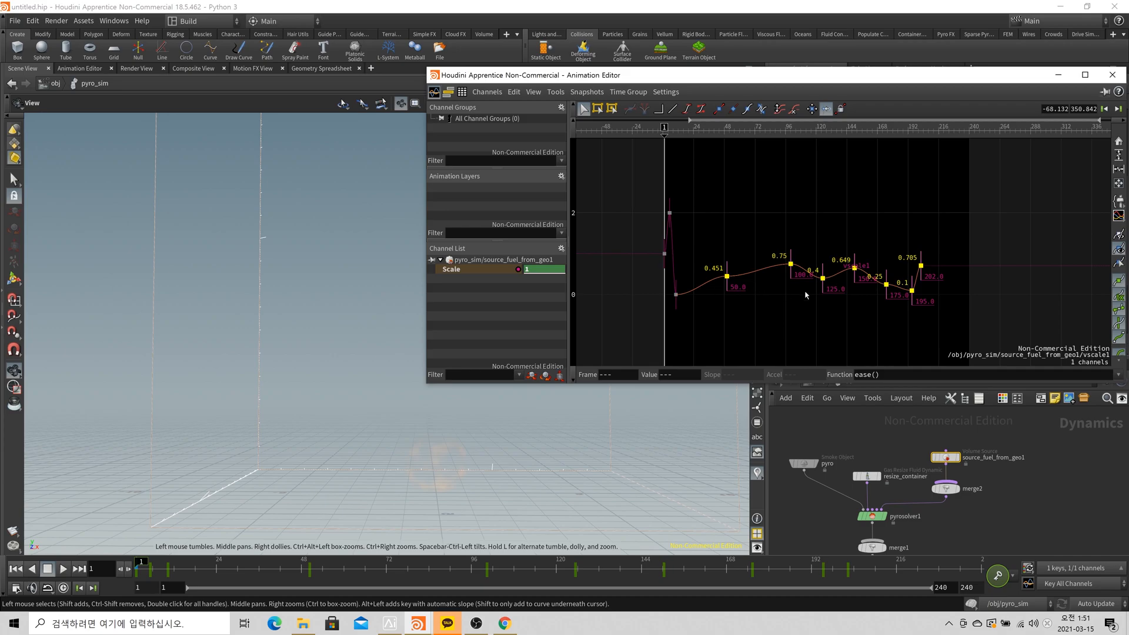
left_click(836, 306)
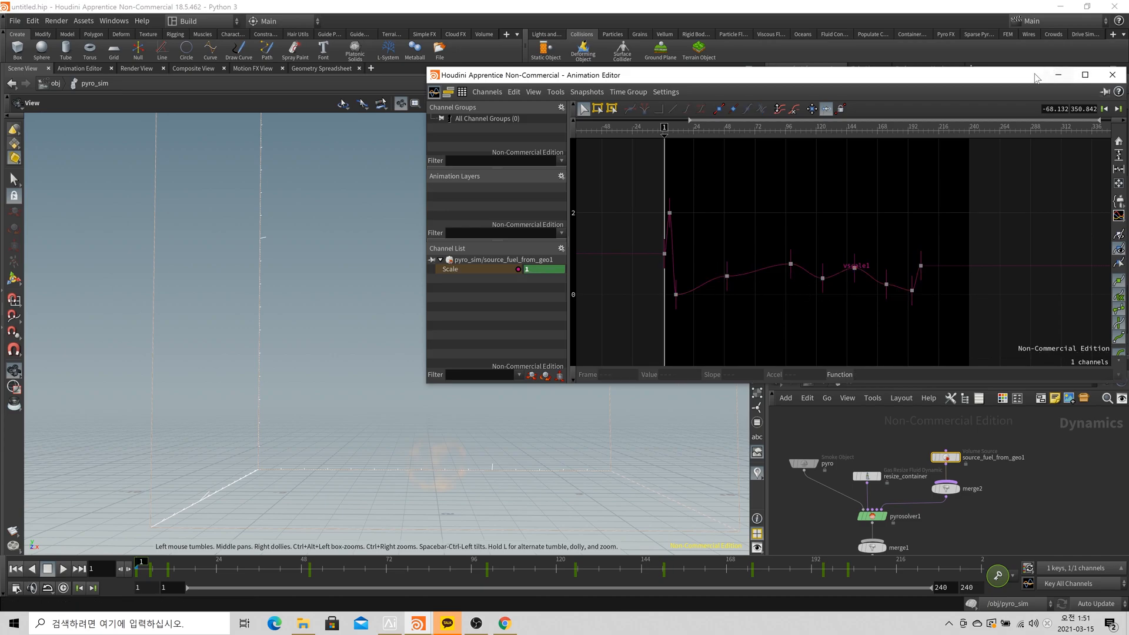
Review the fuel Scale curve's opening spike and complete set of keyframes, and close the Animation Editor.
left_click_drag(1039, 75, 682, 115)
right_click_drag(339, 280, 418, 352)
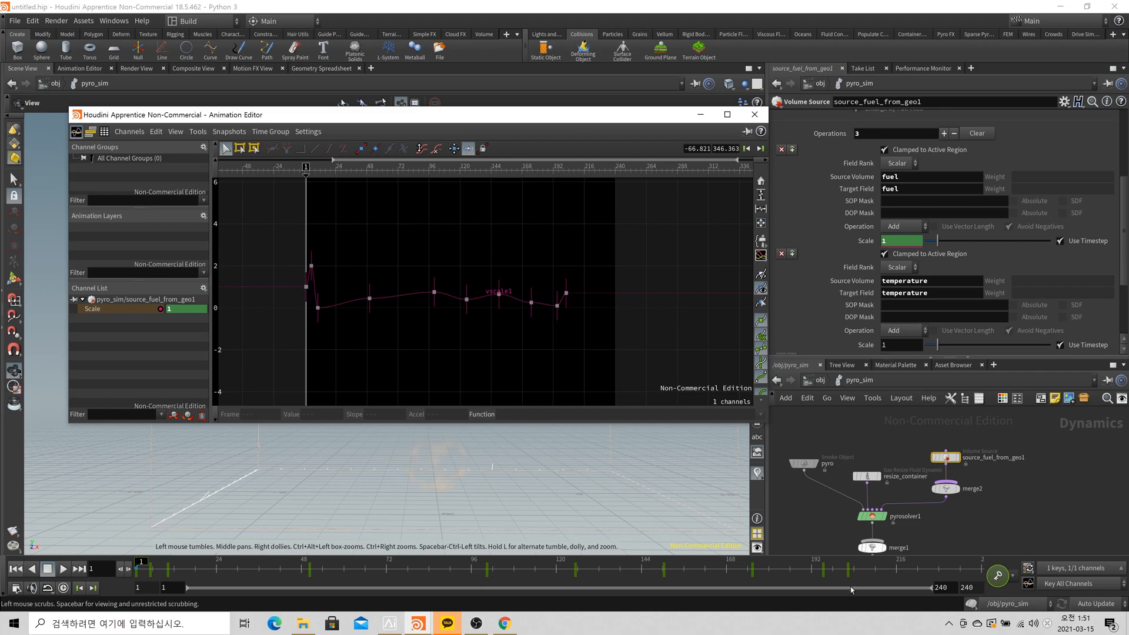
left_click(16, 569)
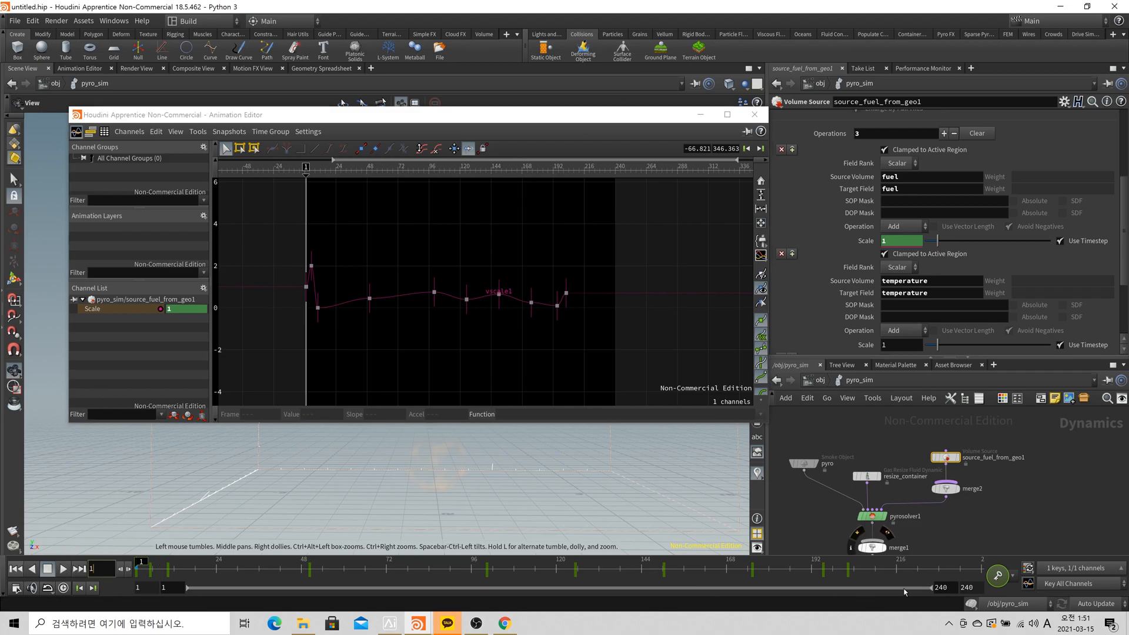
left_click_drag(263, 278, 318, 294)
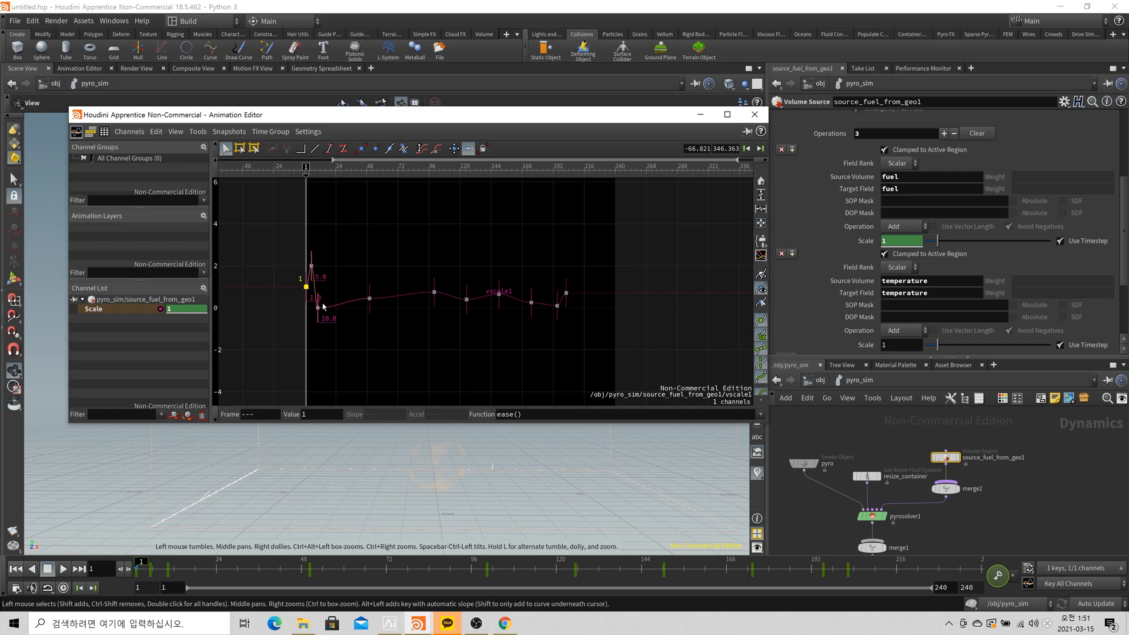
left_click_drag(731, 340, 291, 279)
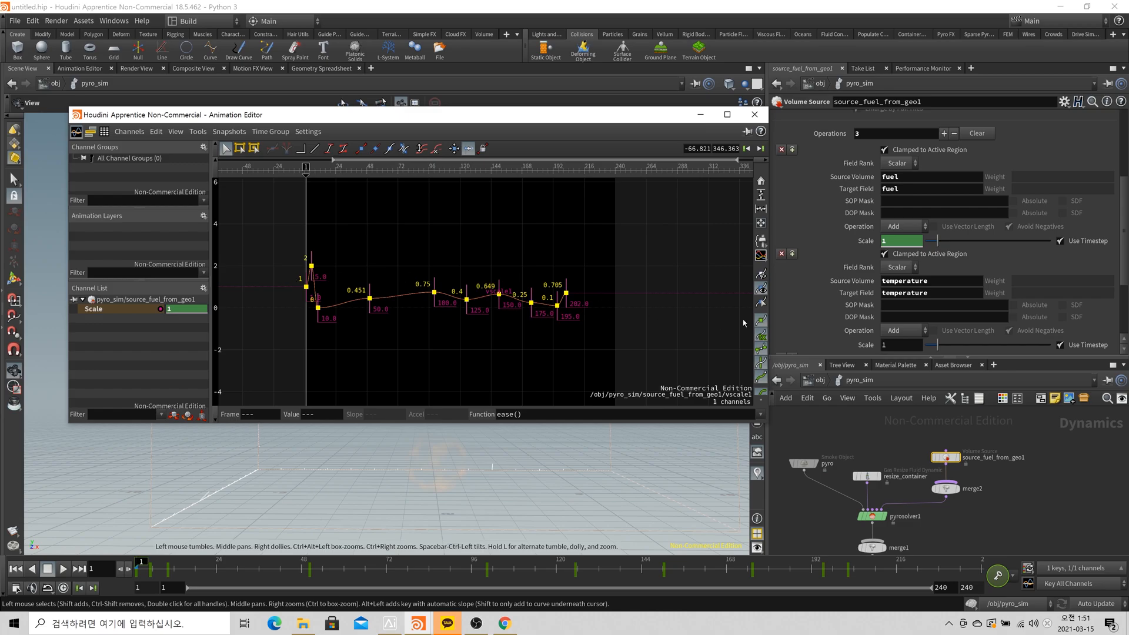
left_click(754, 115)
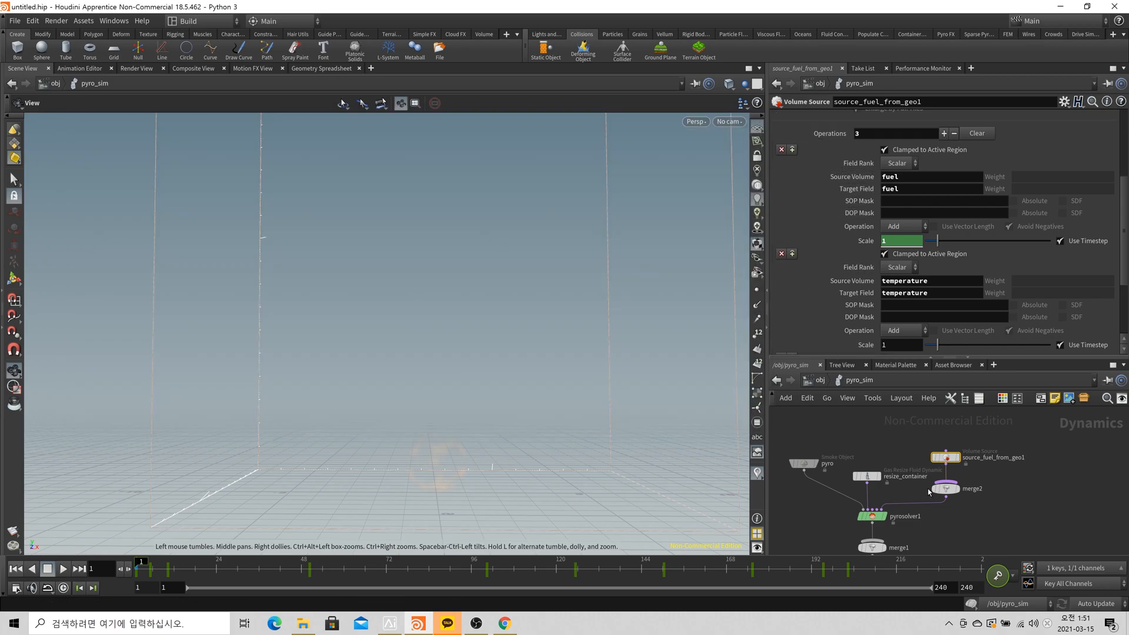
Reopen pyrosolver1's Gas Released curve in the Animation Editor and set its frame 1 keyframe to 500.
left_click(872, 515)
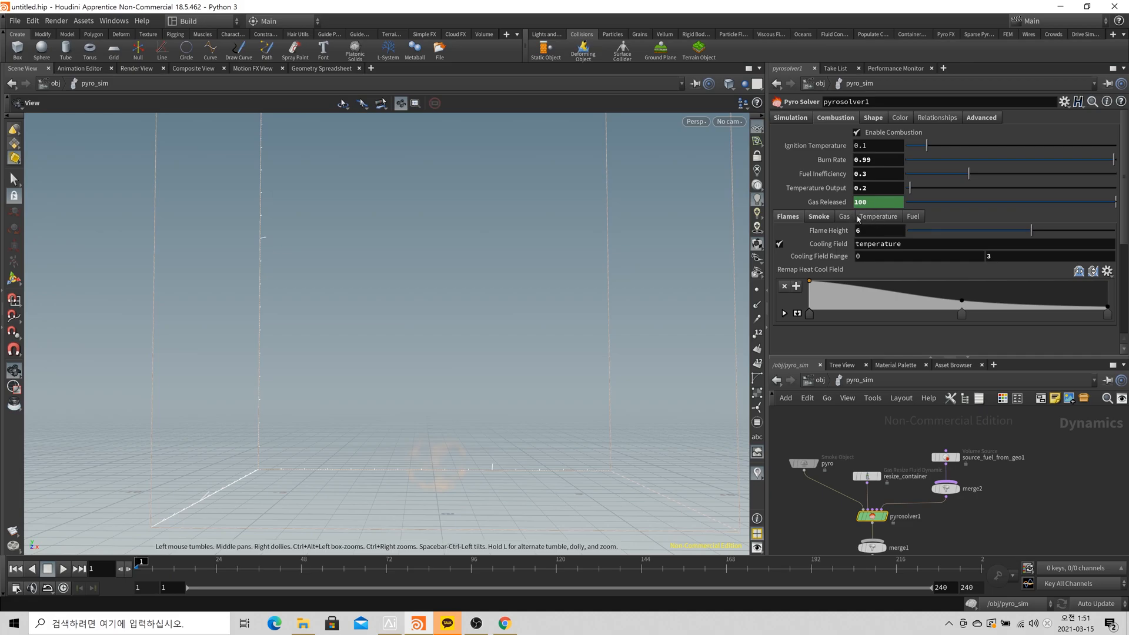
key("Caps_Lock")
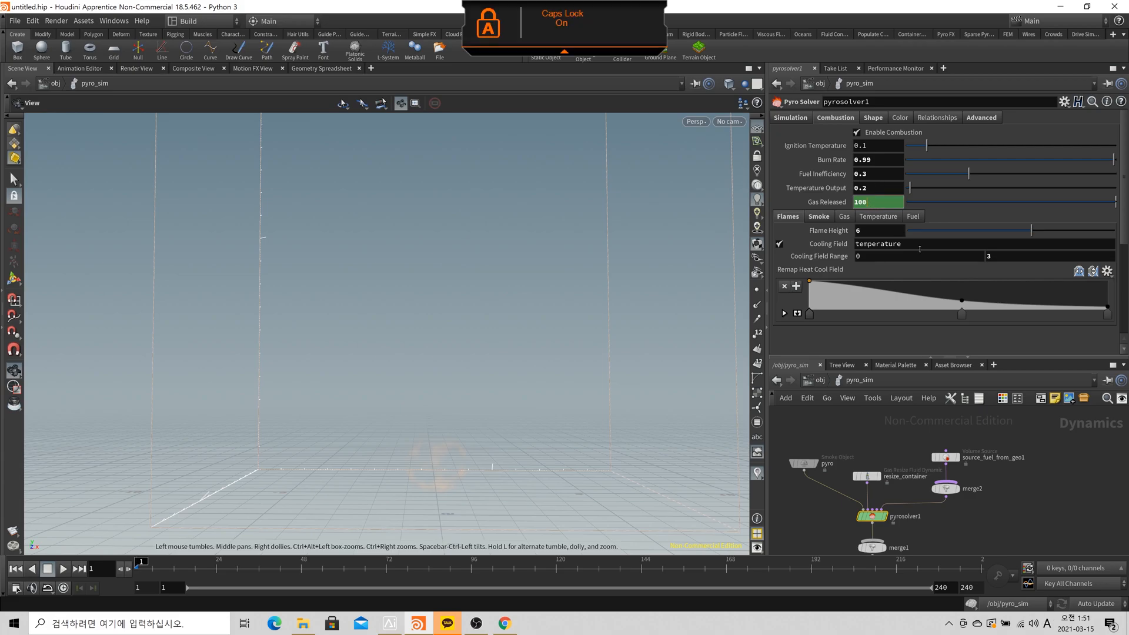
left_click(893, 206, "shift")
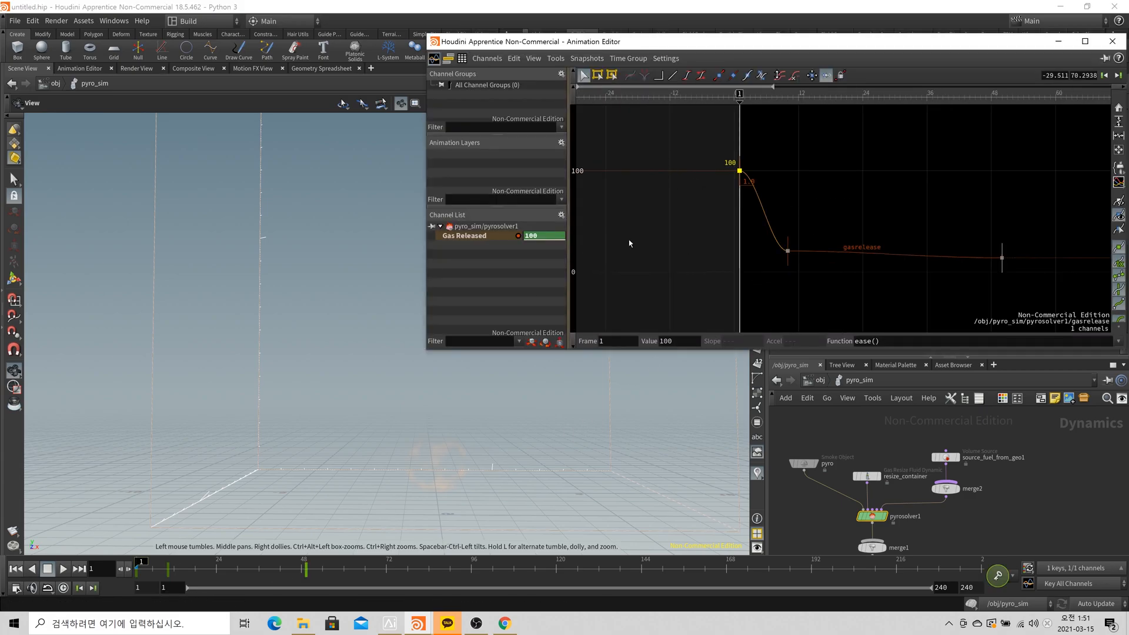
double_click(664, 341)
type("500")
key("Return")
right_click_drag(758, 300, 766, 280)
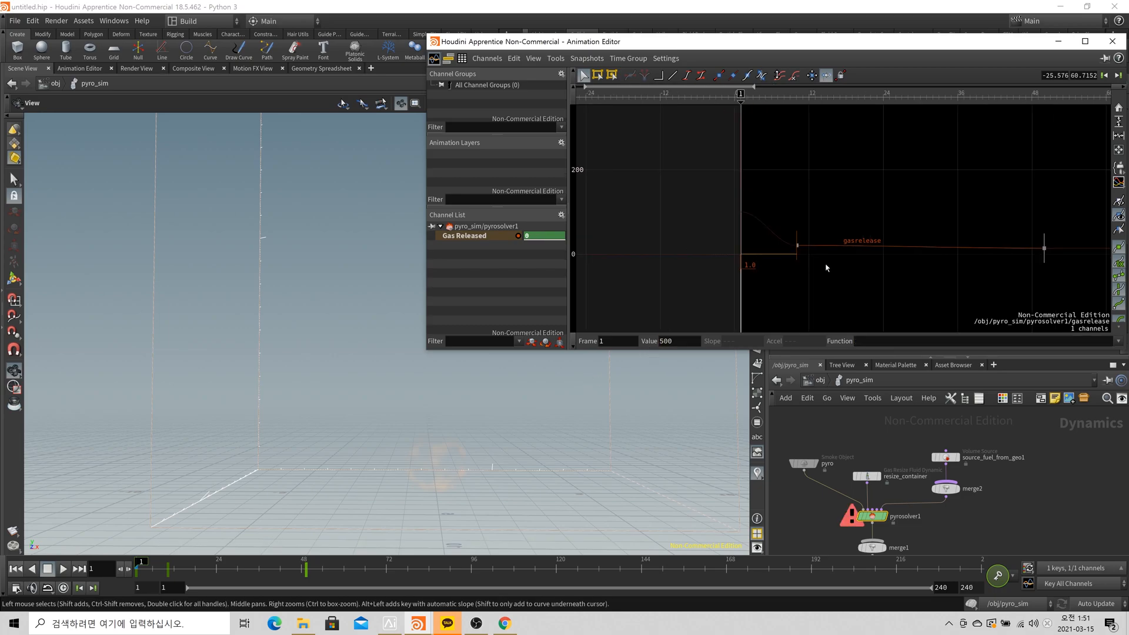
right_click_drag(844, 266, 844, 318)
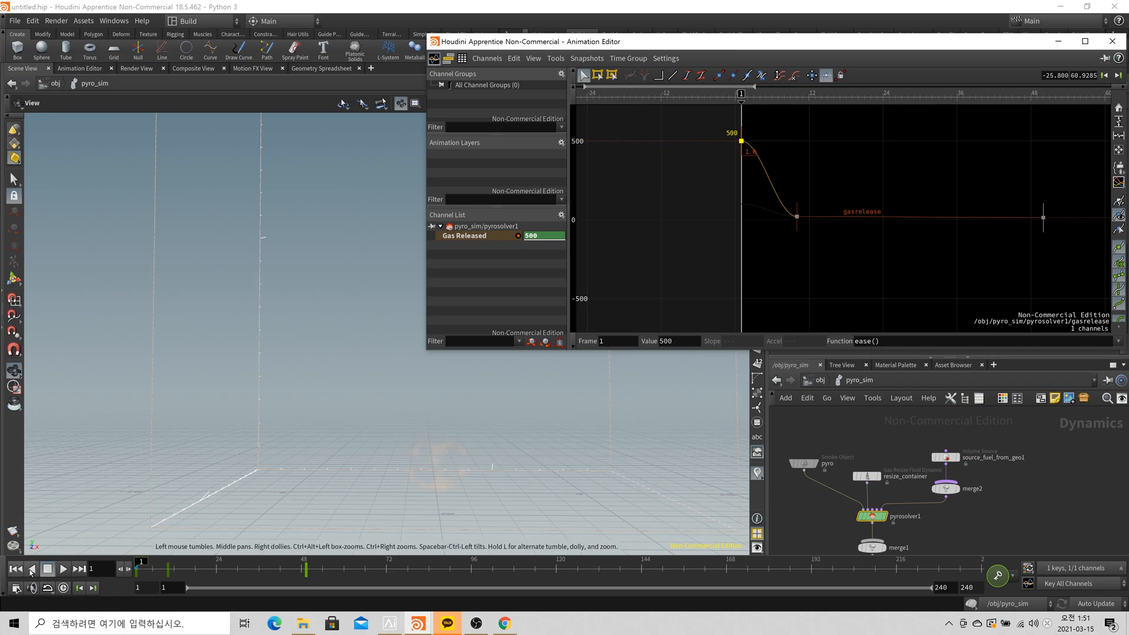
Play the explosion through the first ten frames, stop it, and return to the first frame.
left_click(63, 568)
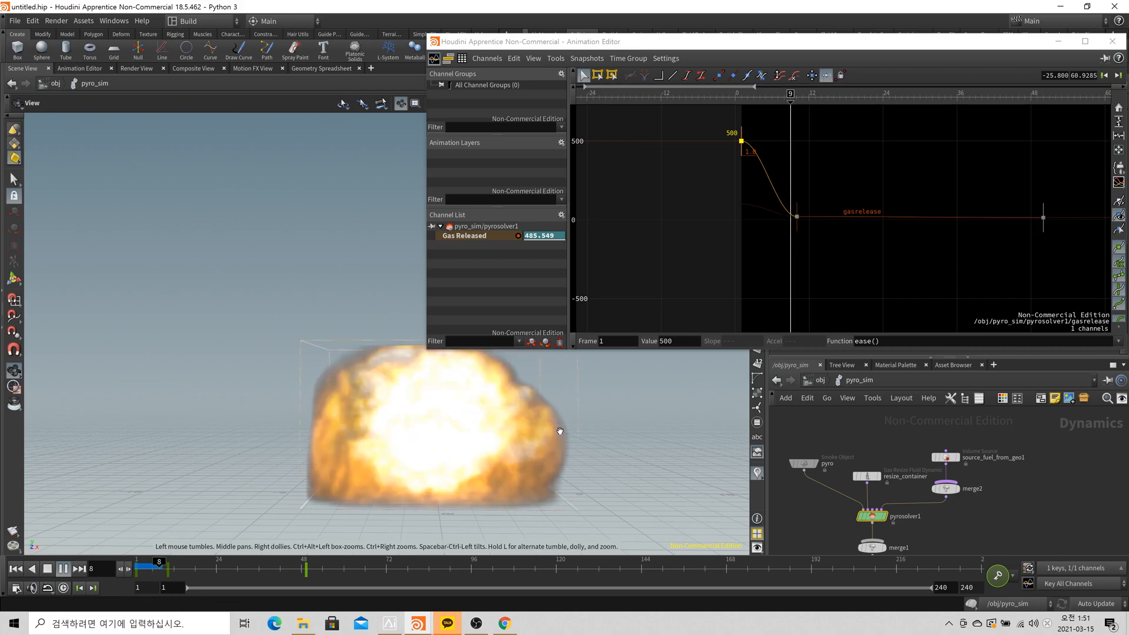
key("Escape")
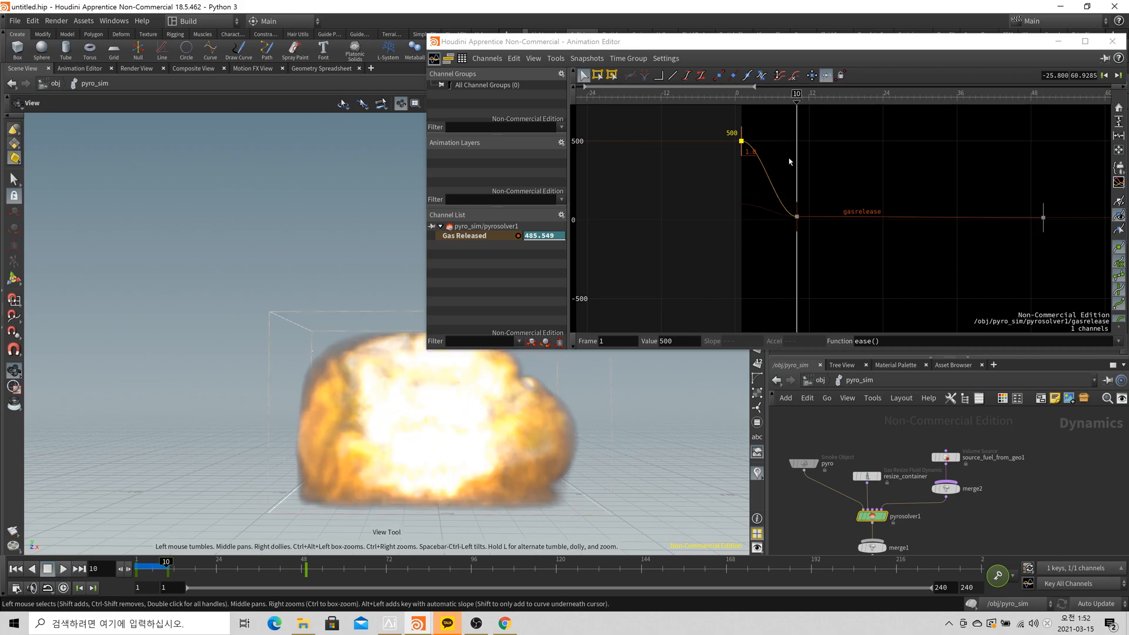
left_click(16, 568)
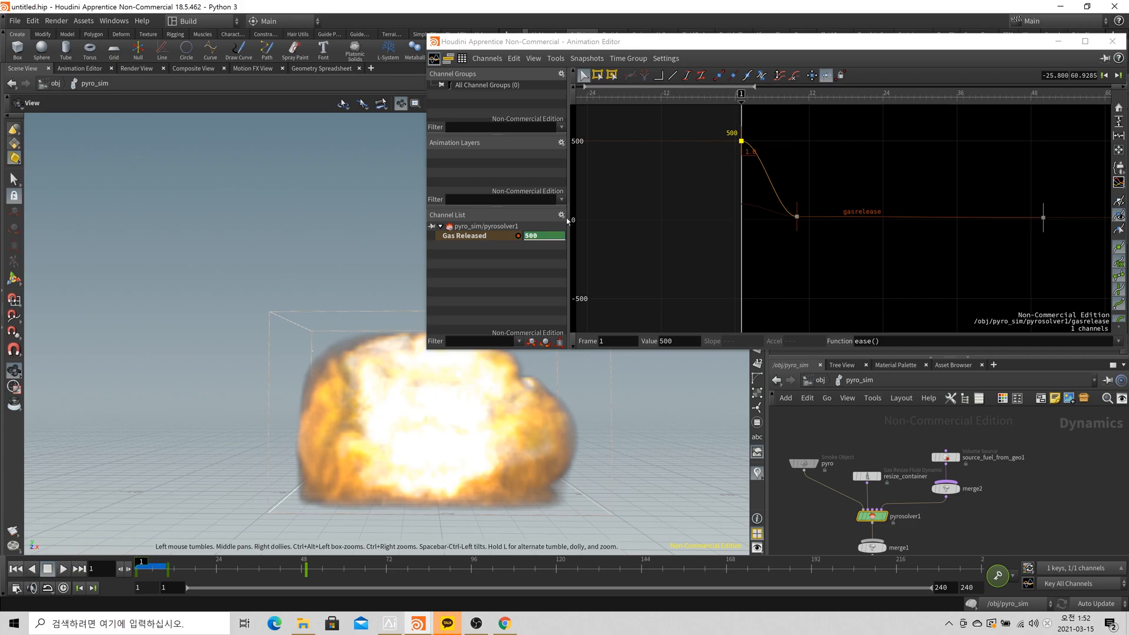
Set the frame 1 keyframe of Gas Released to 20 and play the explosion.
left_click(669, 343)
type("10")
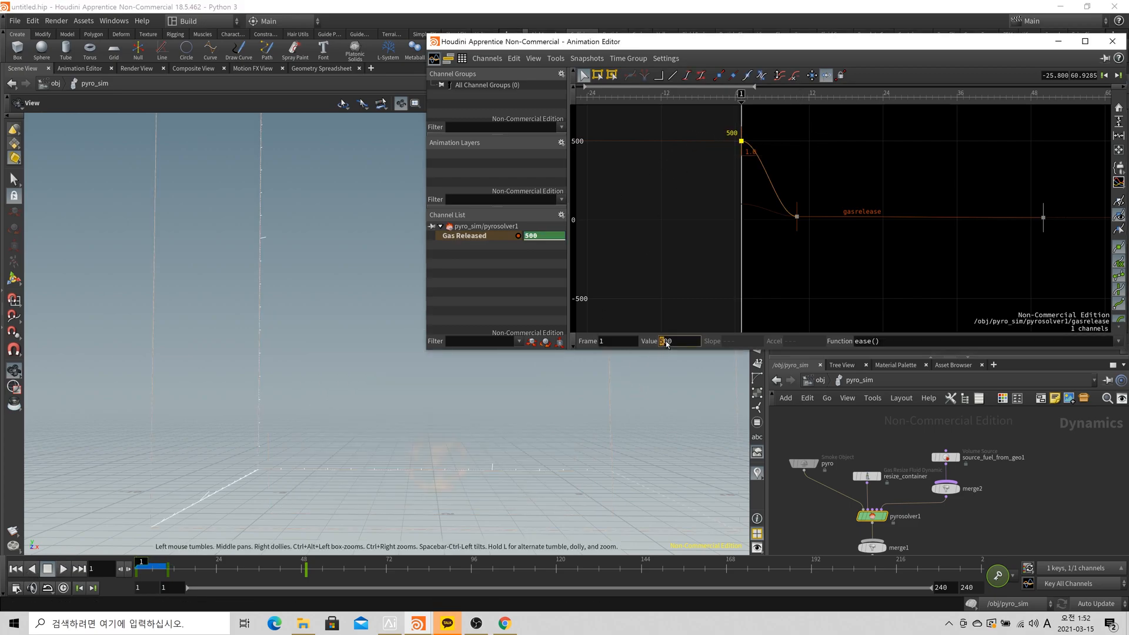
key("Tab")
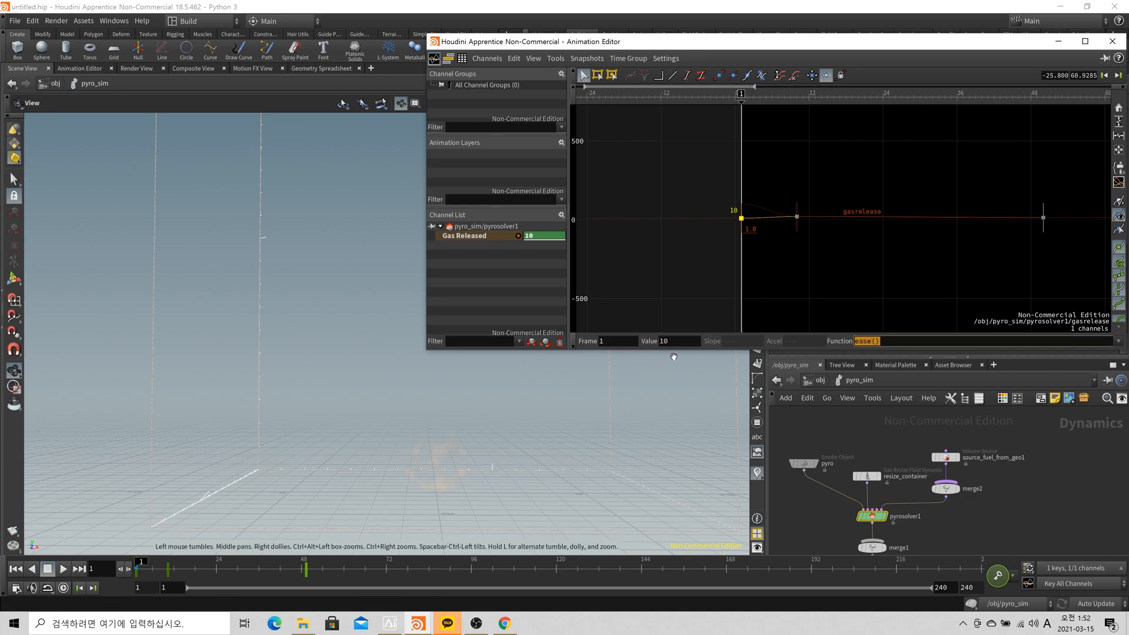
left_click_drag(668, 345, 658, 345)
type("20")
key("Tab")
left_click(1048, 513)
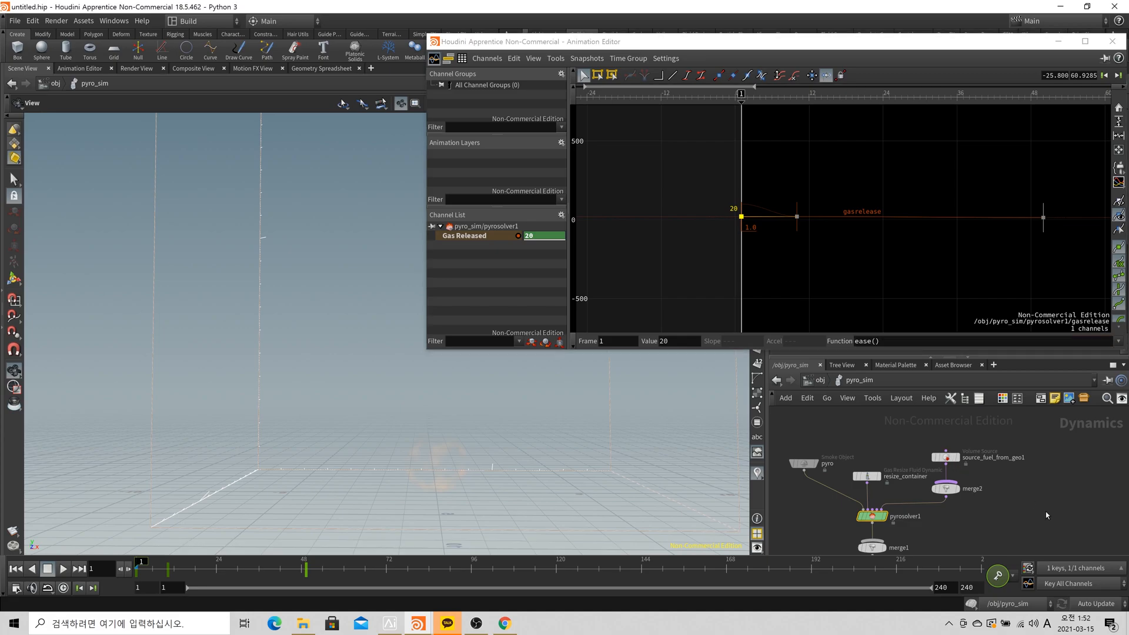
left_click(63, 568)
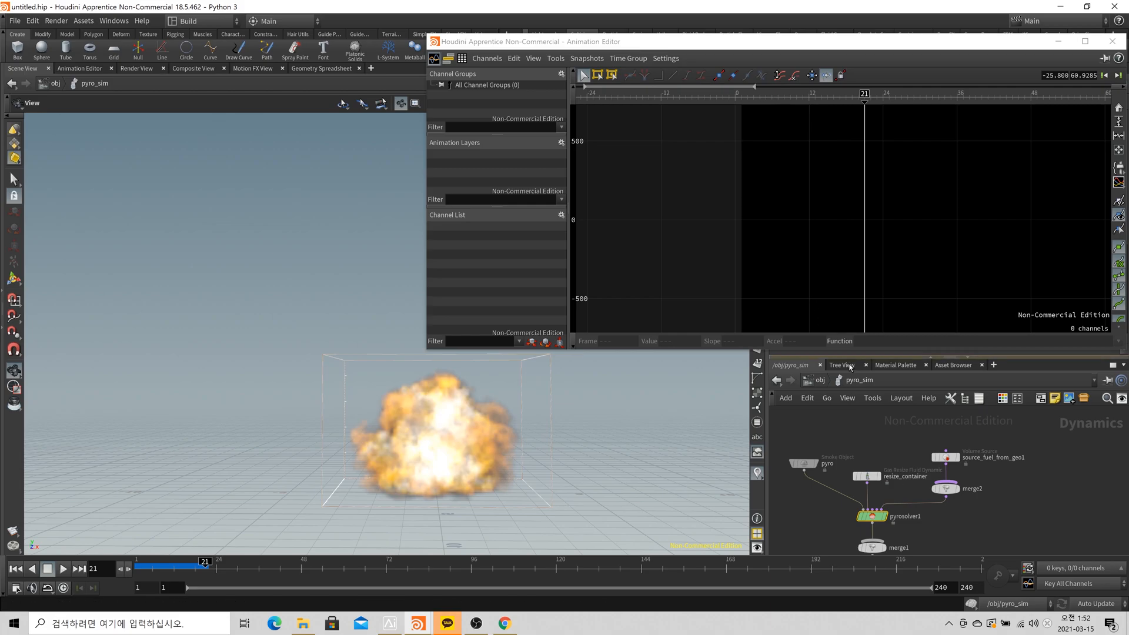
Set pyrosolver1's Gas Released keyframe at frame 1 to 150 and return to the first frame.
left_click(827, 202)
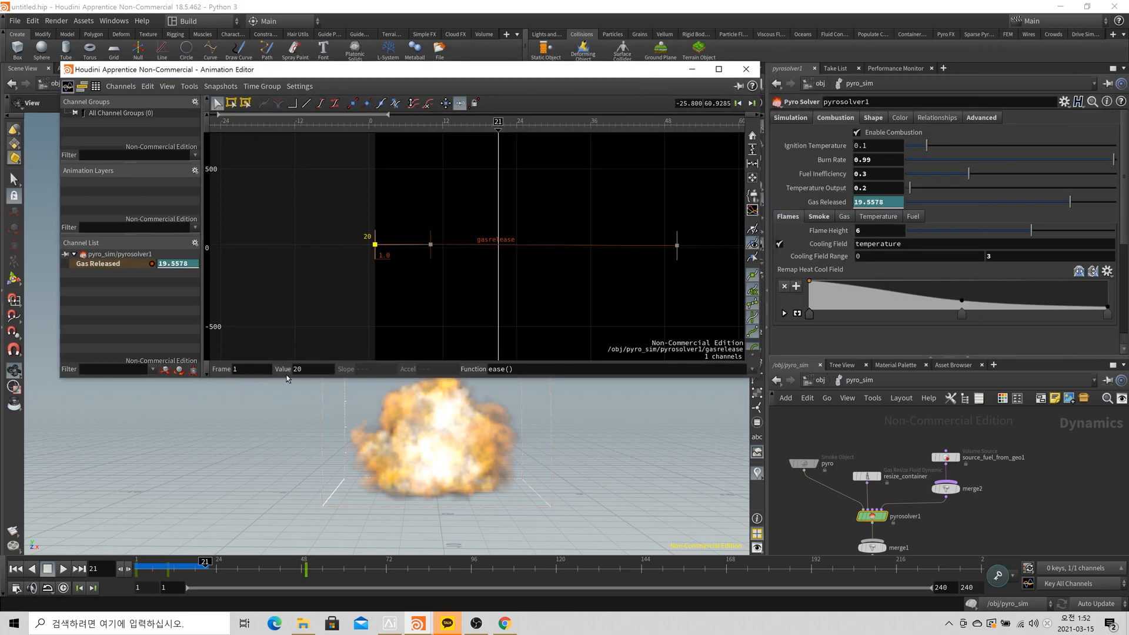
left_click_drag(298, 369, 280, 375)
type("150")
key("Return")
left_click(15, 569)
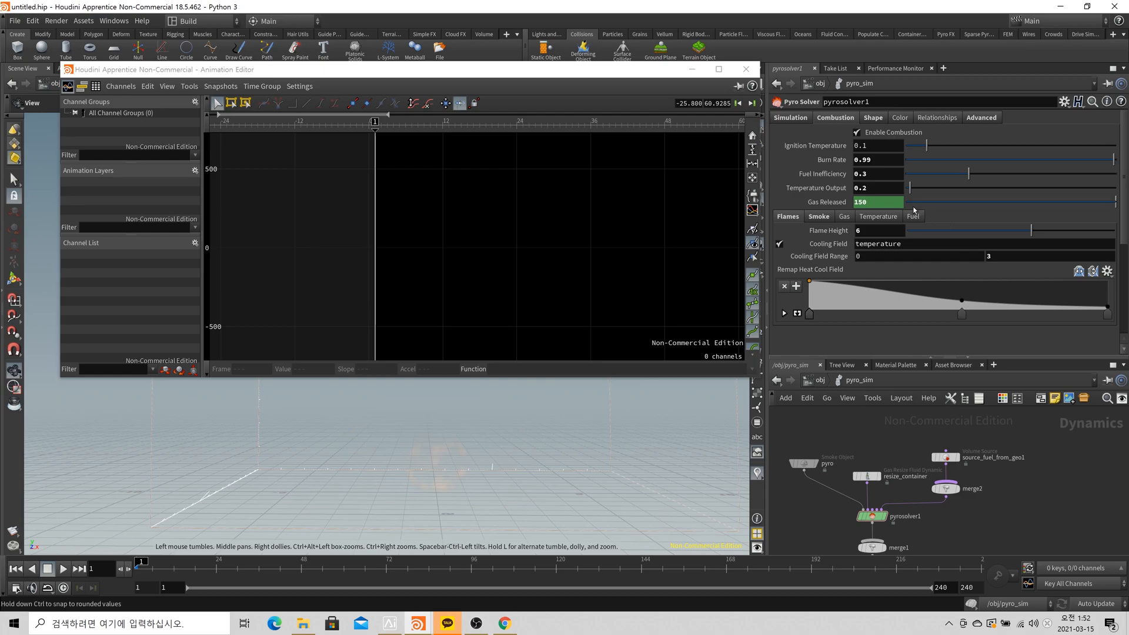
Play the explosion in the unobstructed viewport and stop it at about frame 25.
left_click(63, 568)
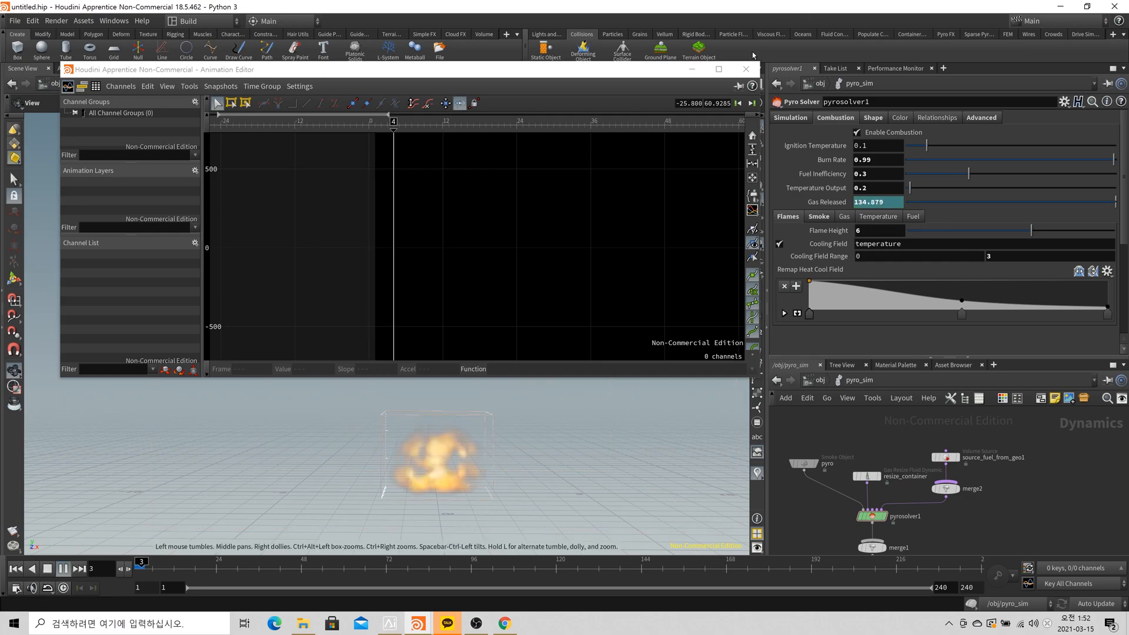
left_click(388, 469)
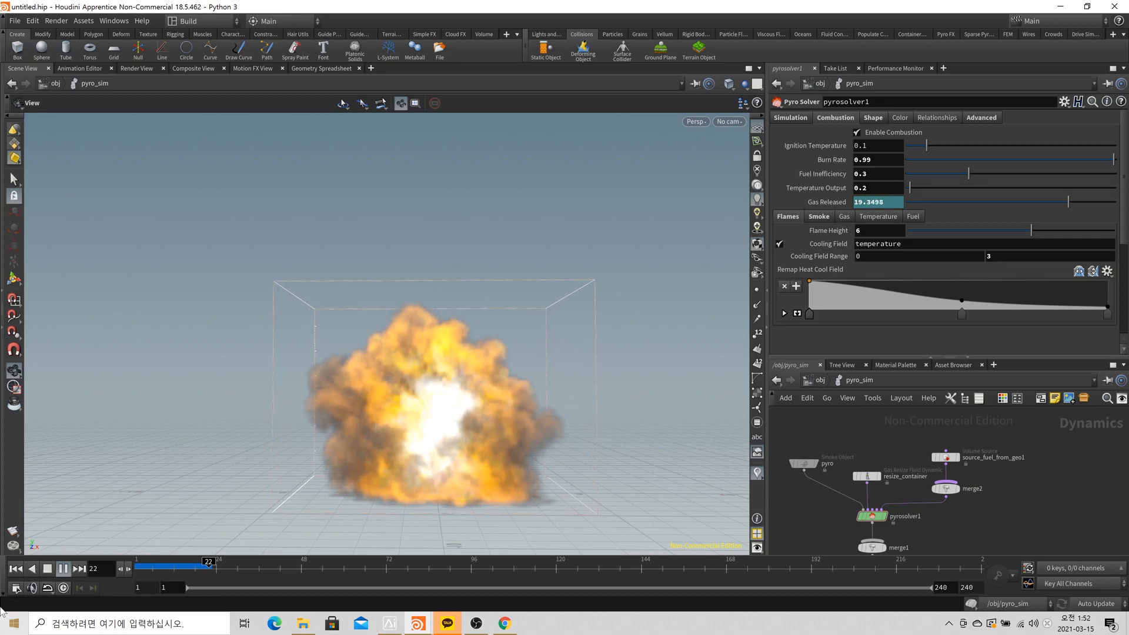
left_click(48, 570)
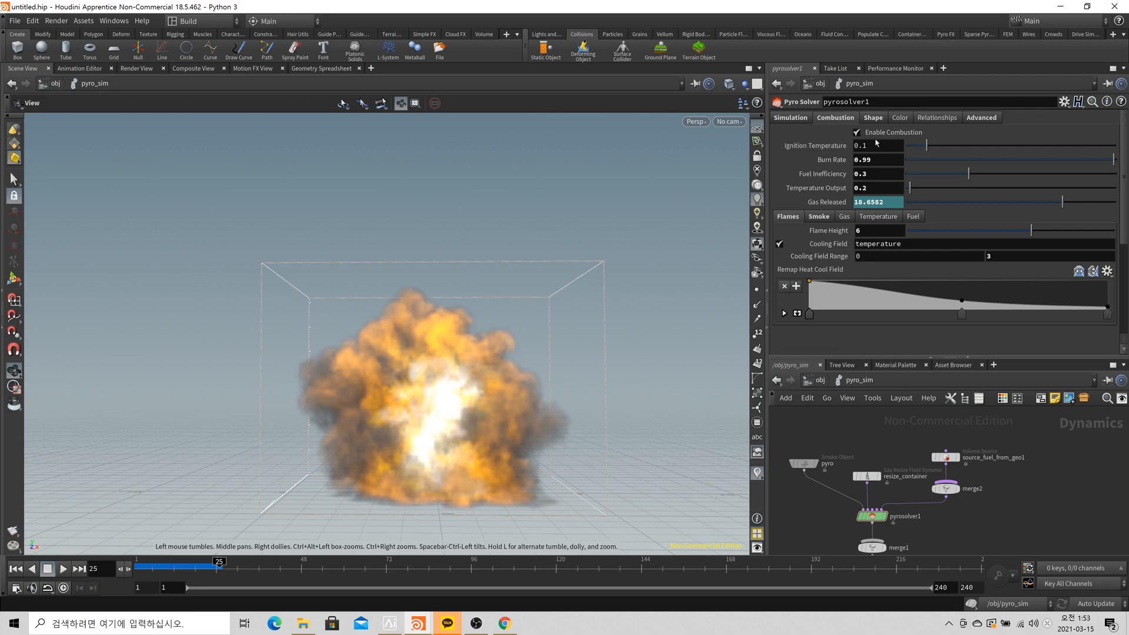
Return to the first frame and set pyrosolver1's Burn Rate to 0.9.
left_click(15, 569)
left_click(898, 164)
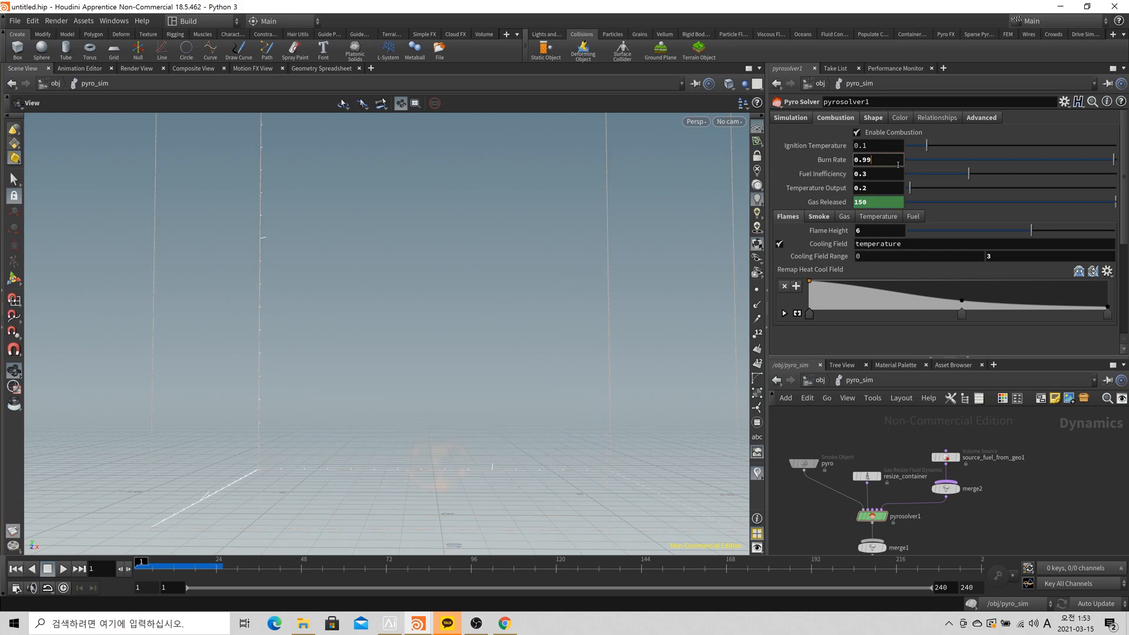
key("Return")
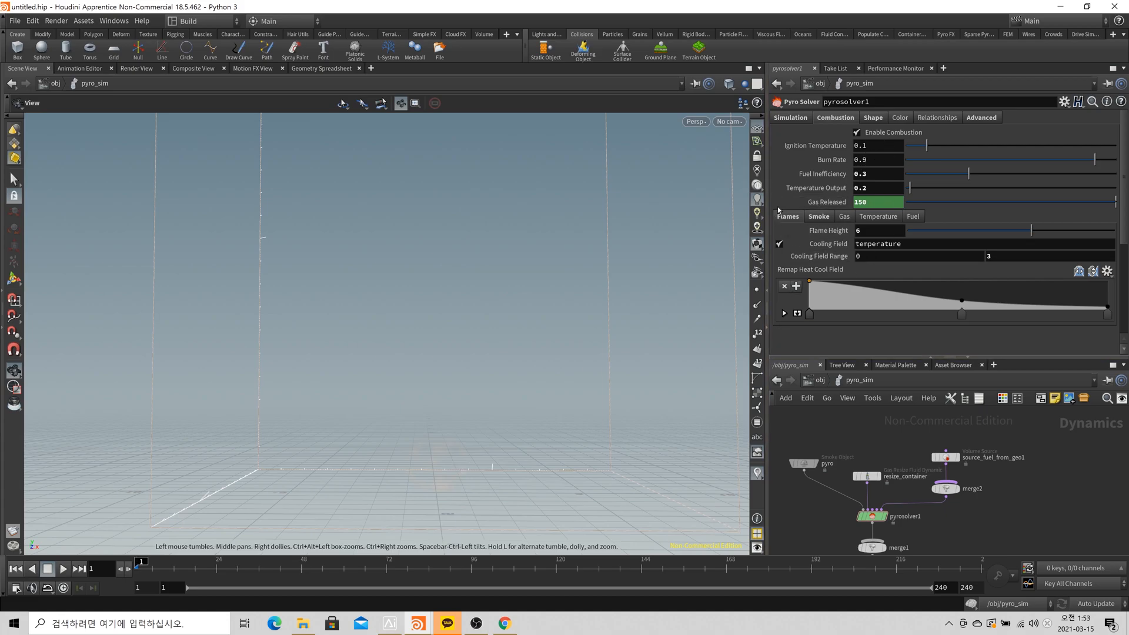
Review the pyro object, the fuel source operations, and pyrosolver1's Simulation, Flames and Smoke combustion settings.
left_click(803, 463)
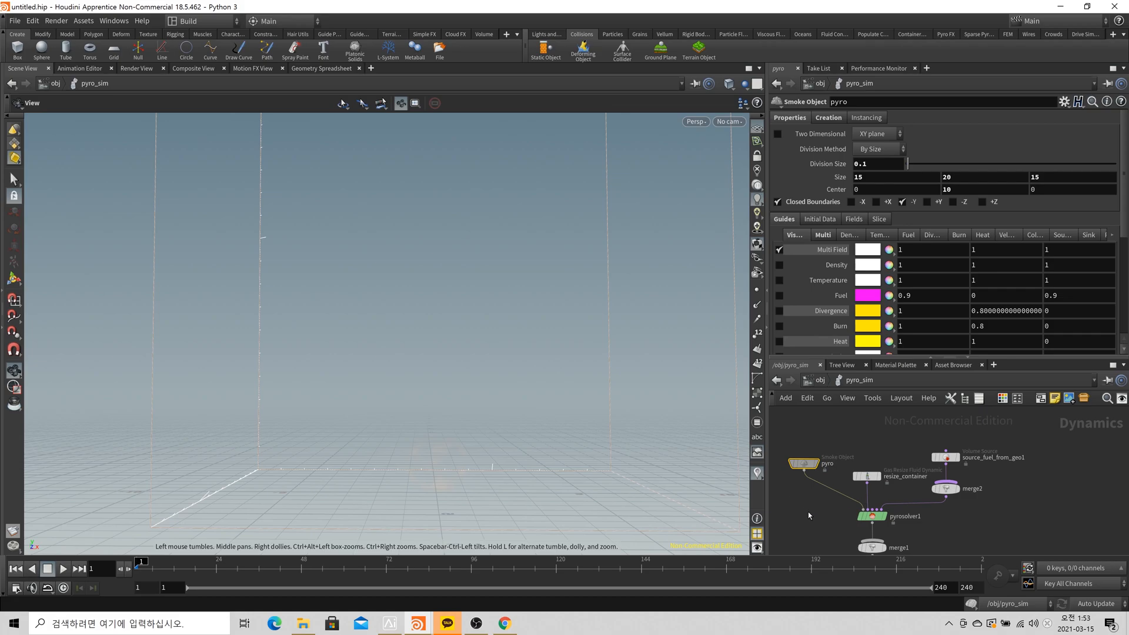
left_click(910, 518)
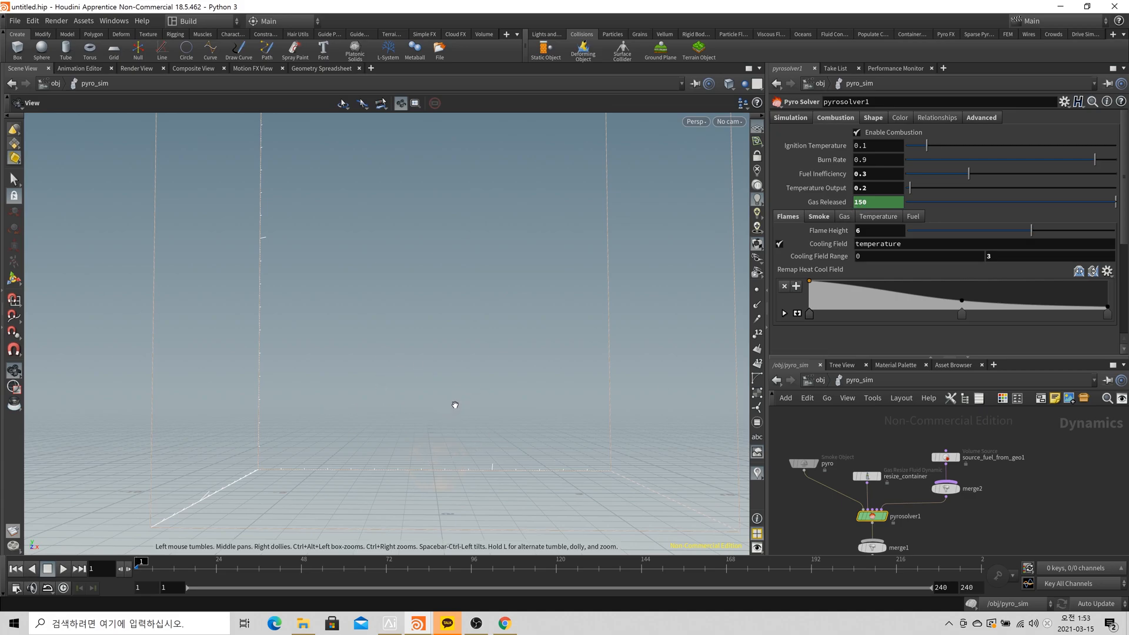
left_click(945, 457)
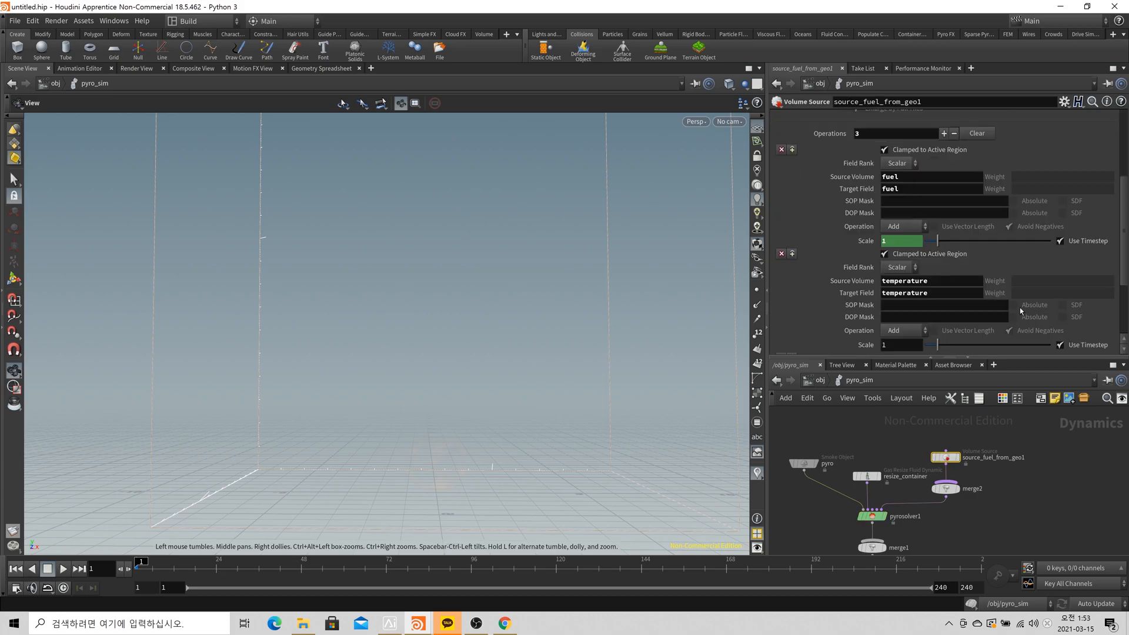
left_click(803, 463)
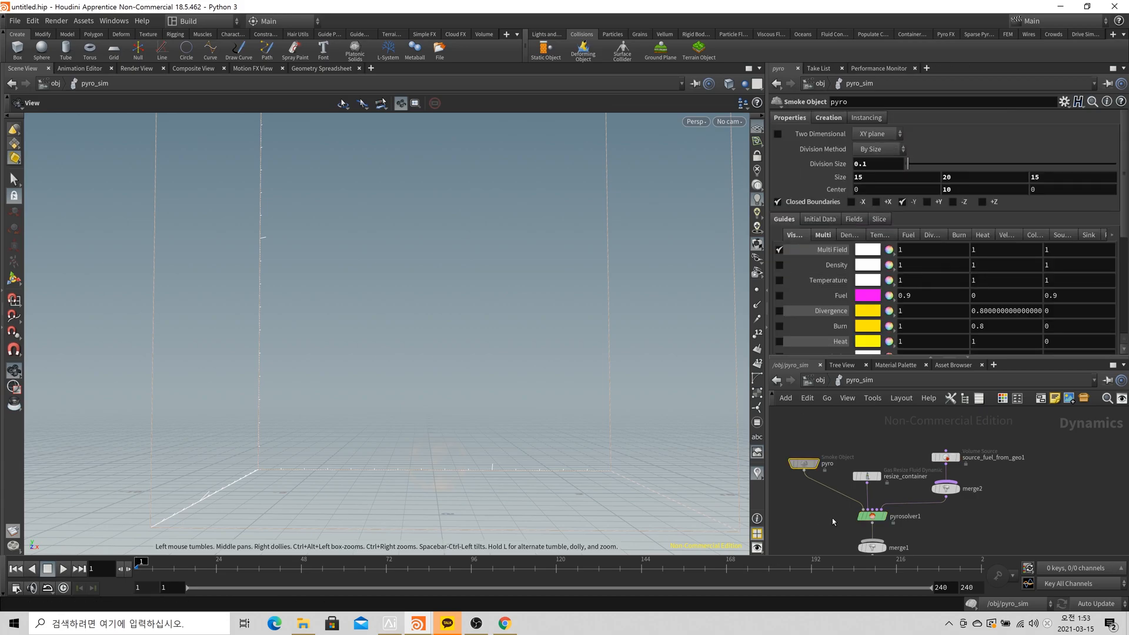
left_click(872, 516)
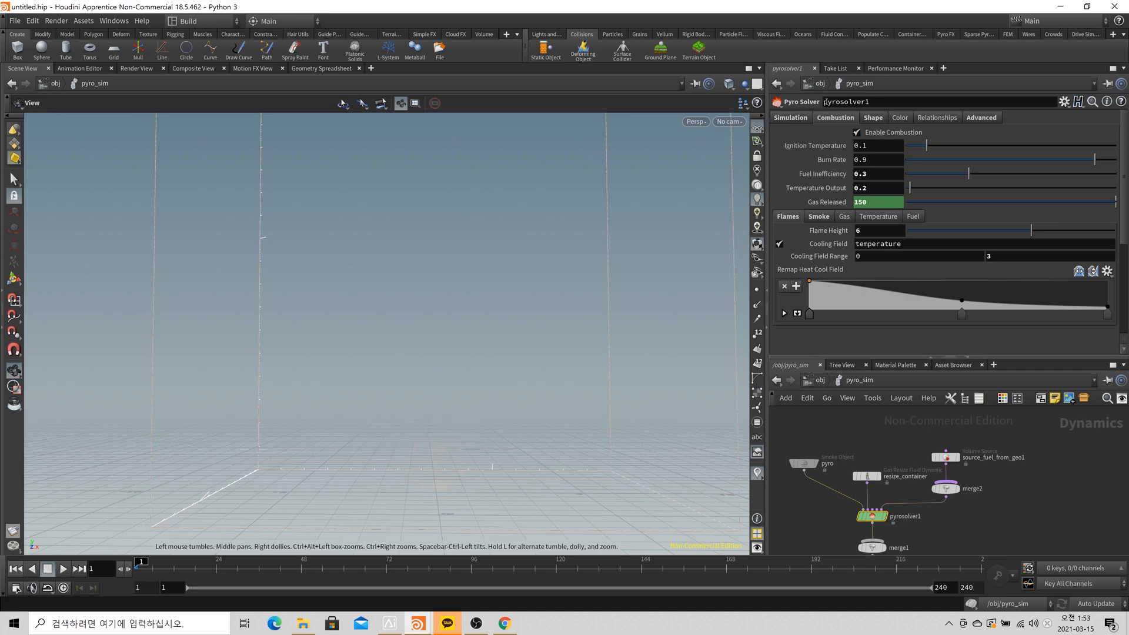
left_click(793, 120)
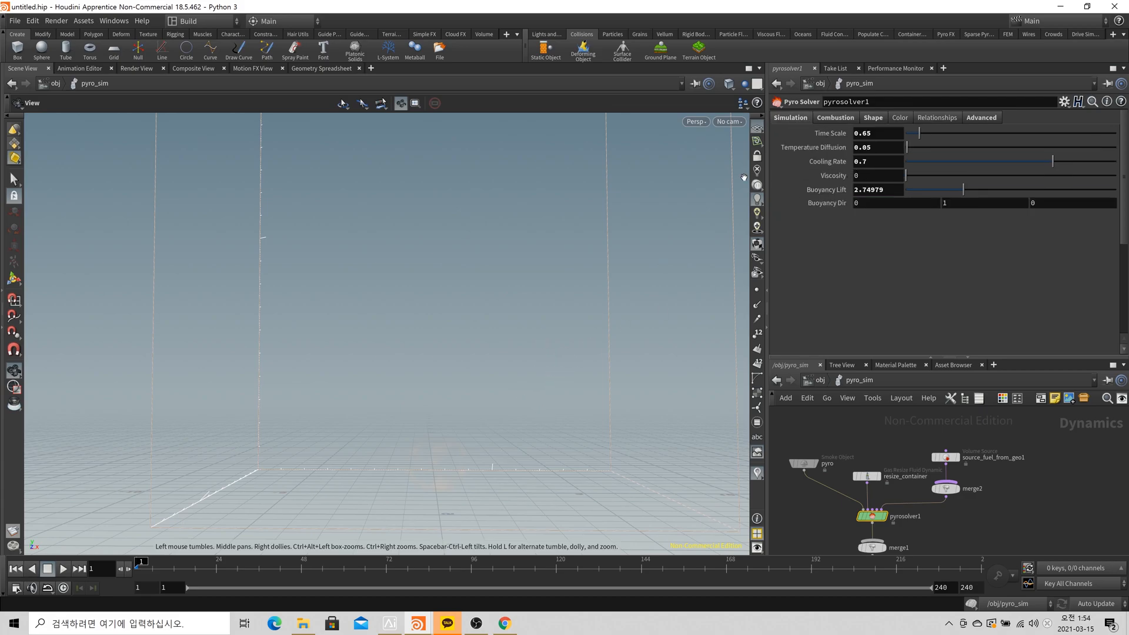
left_click(851, 122)
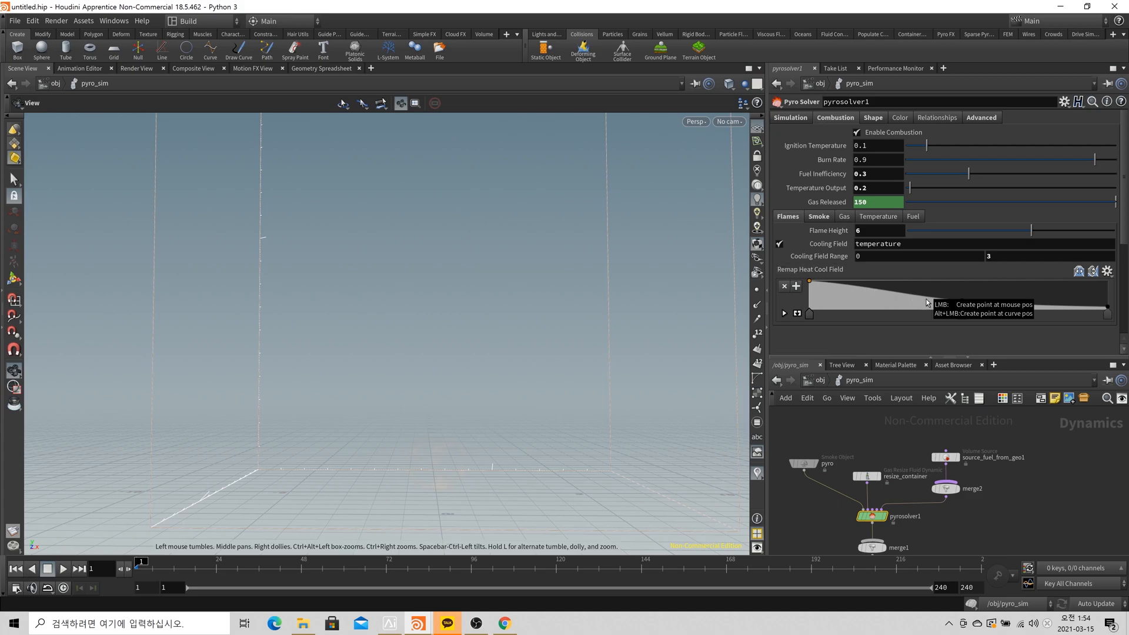
left_click(959, 297)
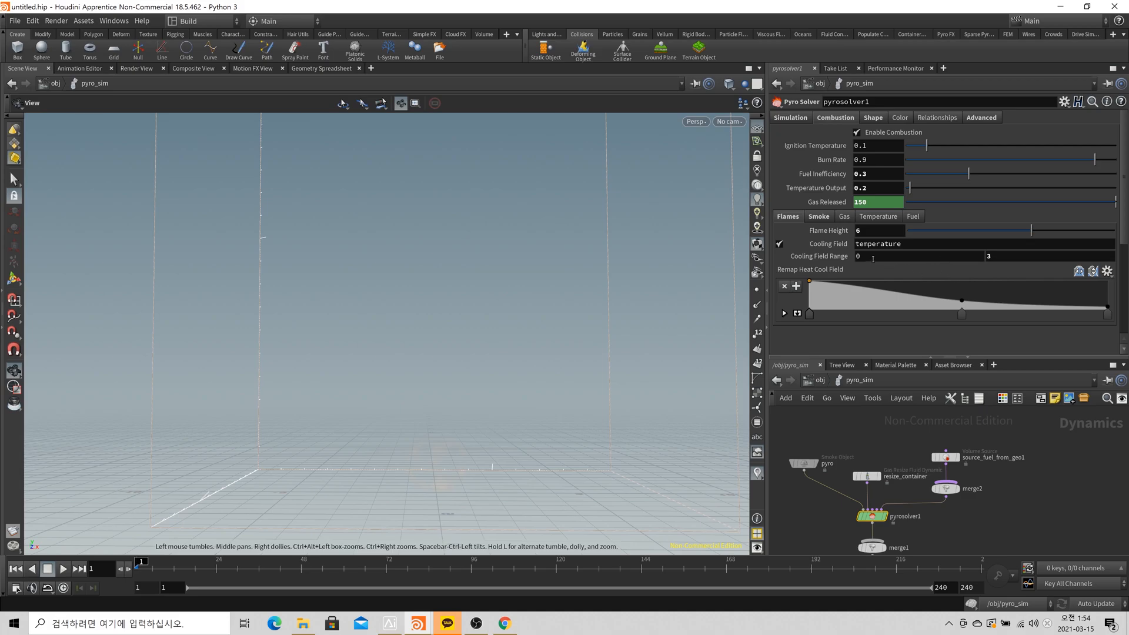
left_click(828, 219)
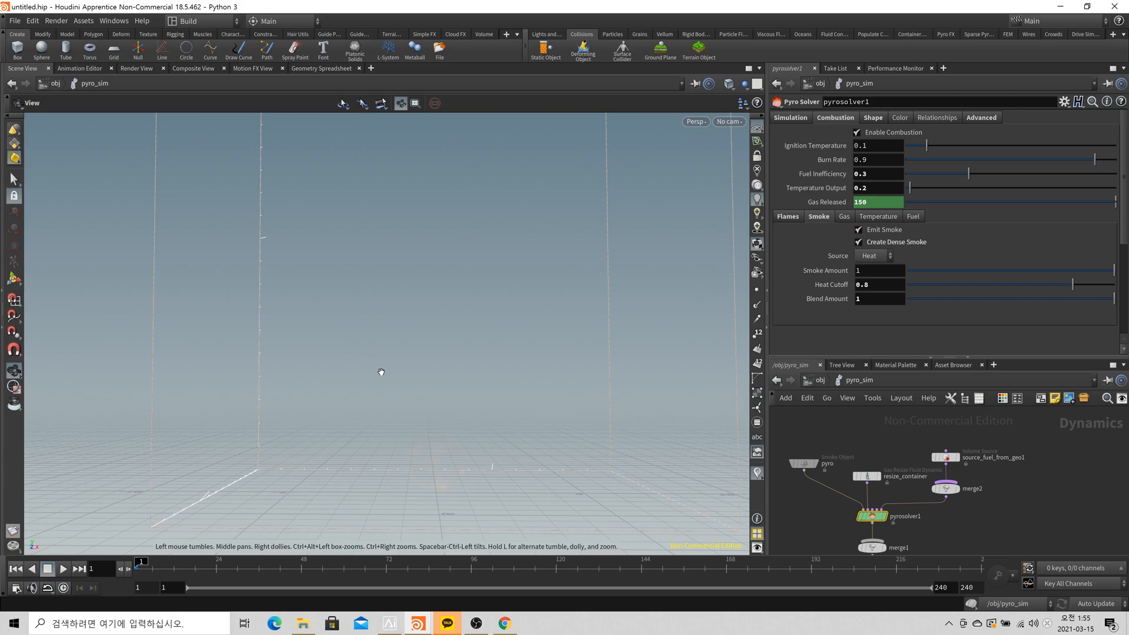
Show the pyro object's Heat guide, play the explosion to frame 9 to inspect it, and hide the guide again.
left_click(803, 463)
scroll(806, 305, "down", 2)
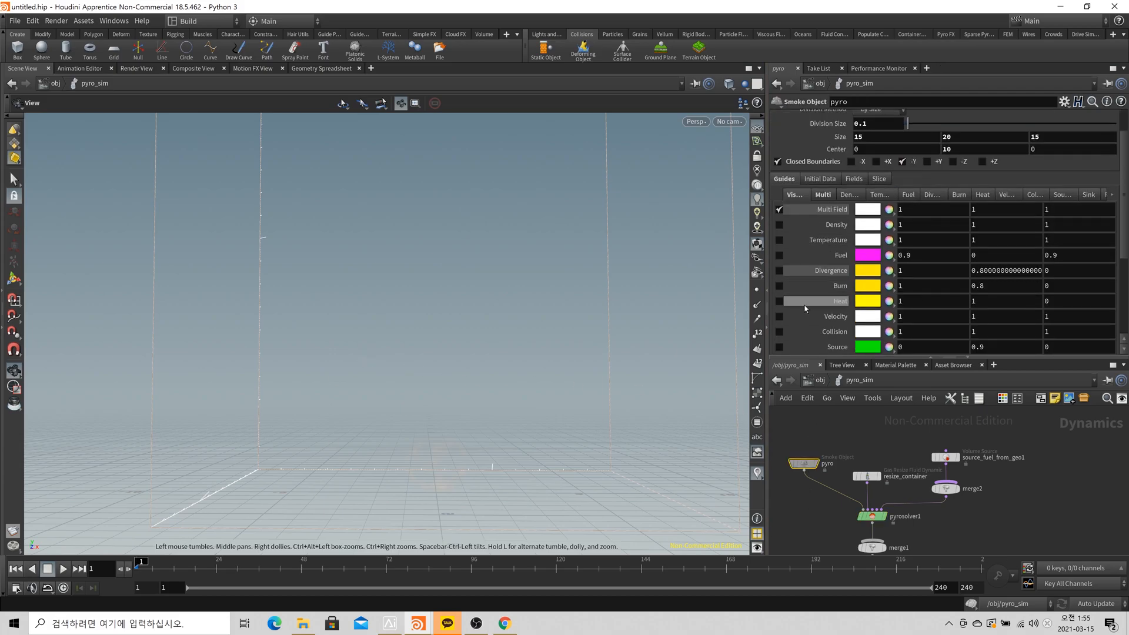
left_click(63, 569)
left_click(48, 569)
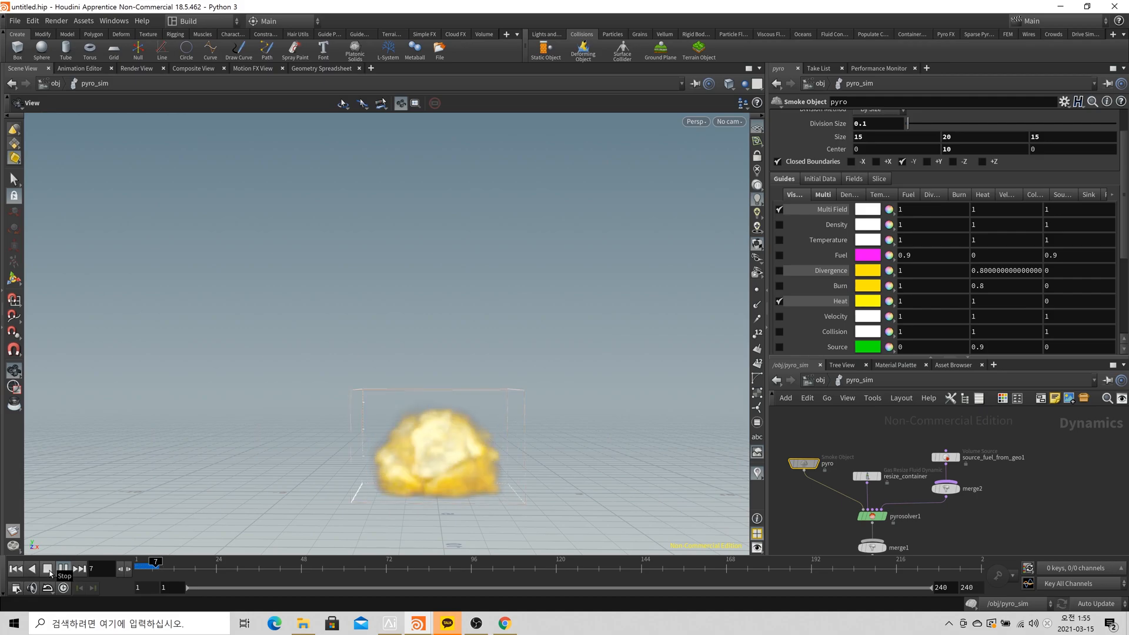
left_click(779, 212)
left_click(779, 212)
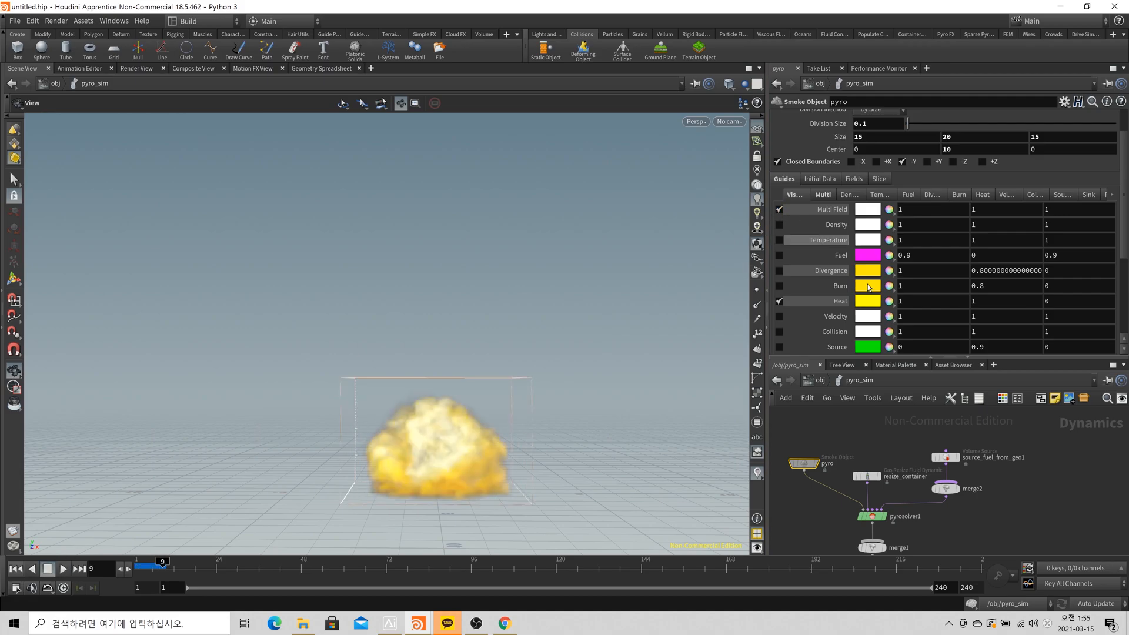
left_click(780, 301)
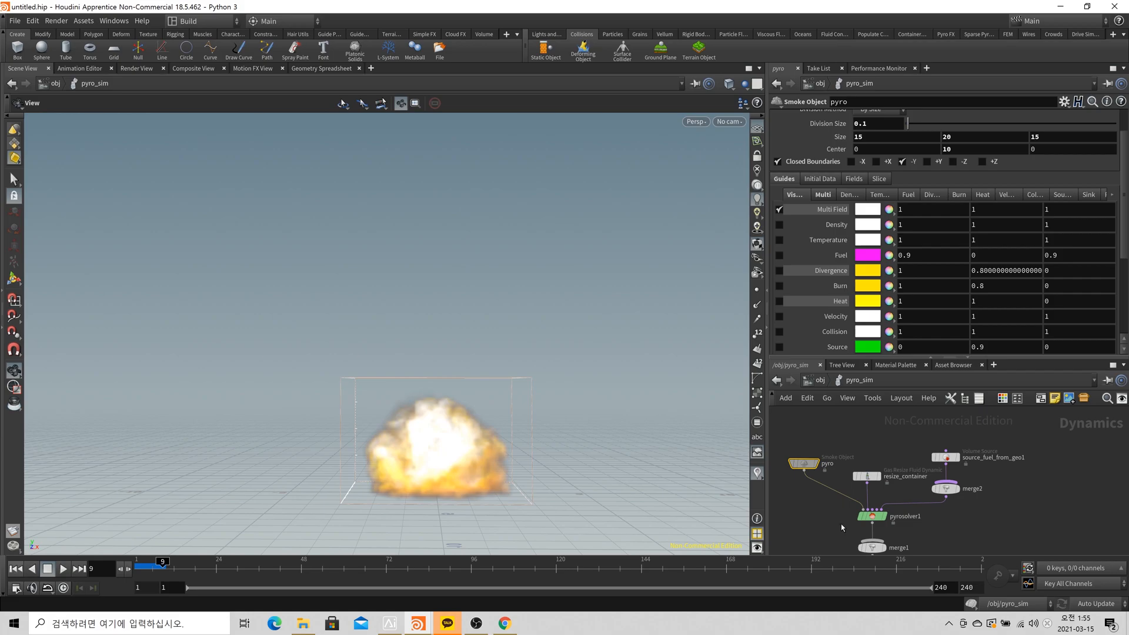
Examine pyrosolver1's dense smoke Source options and its Gas contribution settings.
left_click(872, 516)
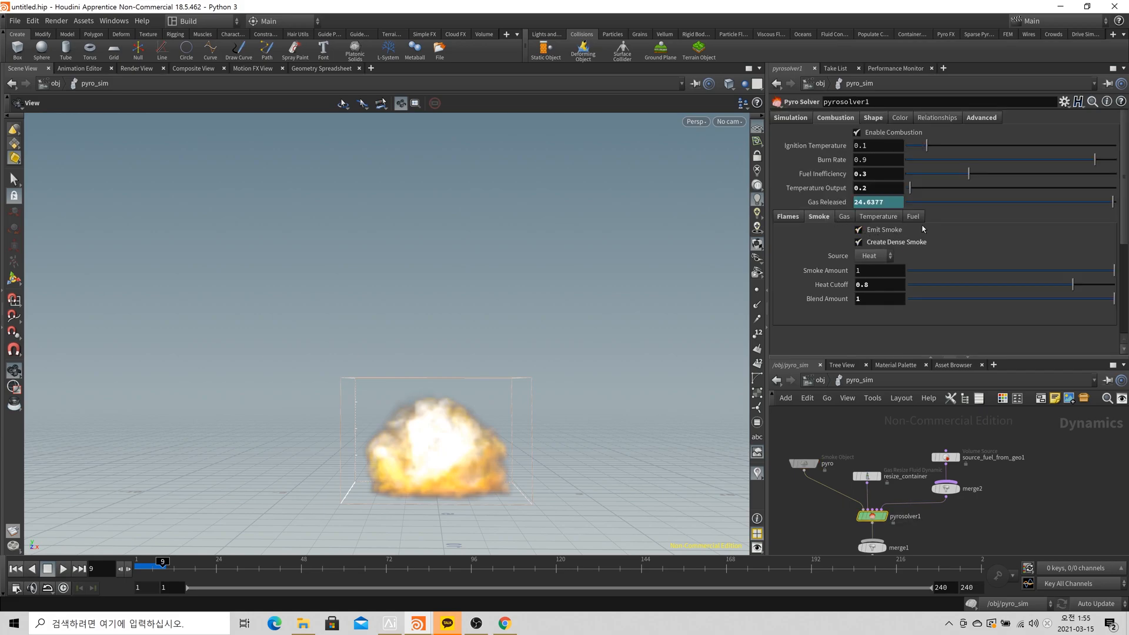
left_click(871, 257)
left_click(871, 256)
mouse_move(900, 247)
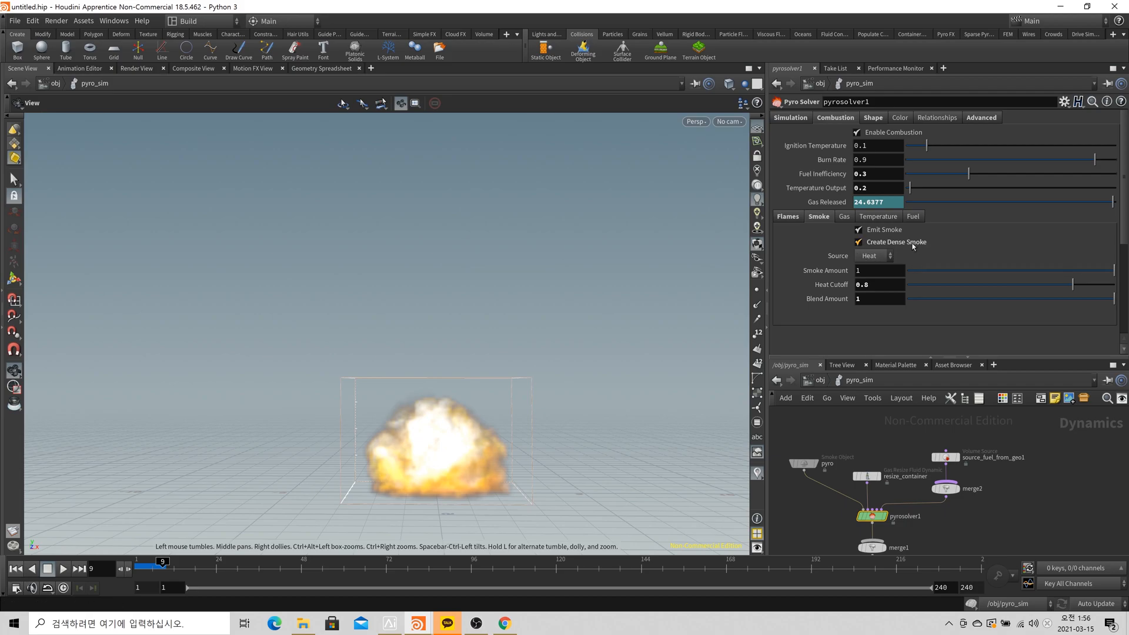
mouse_move(911, 245)
left_click(845, 216)
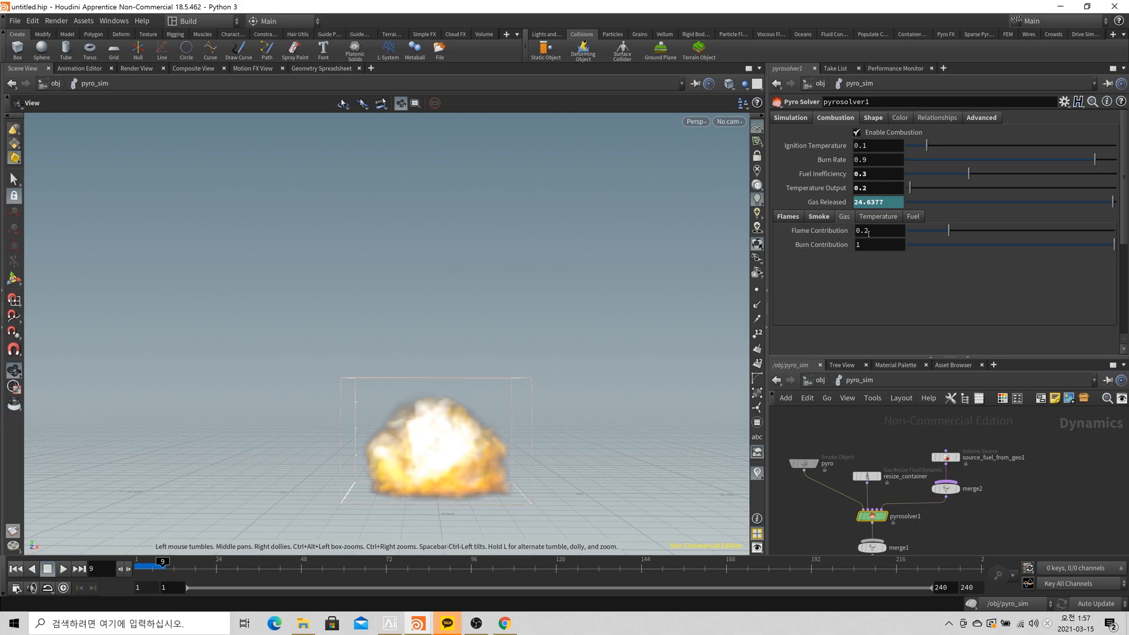
Display only the pyro object's Divergence guide in place of Multi Field and play on to frame 14.
left_click(803, 463)
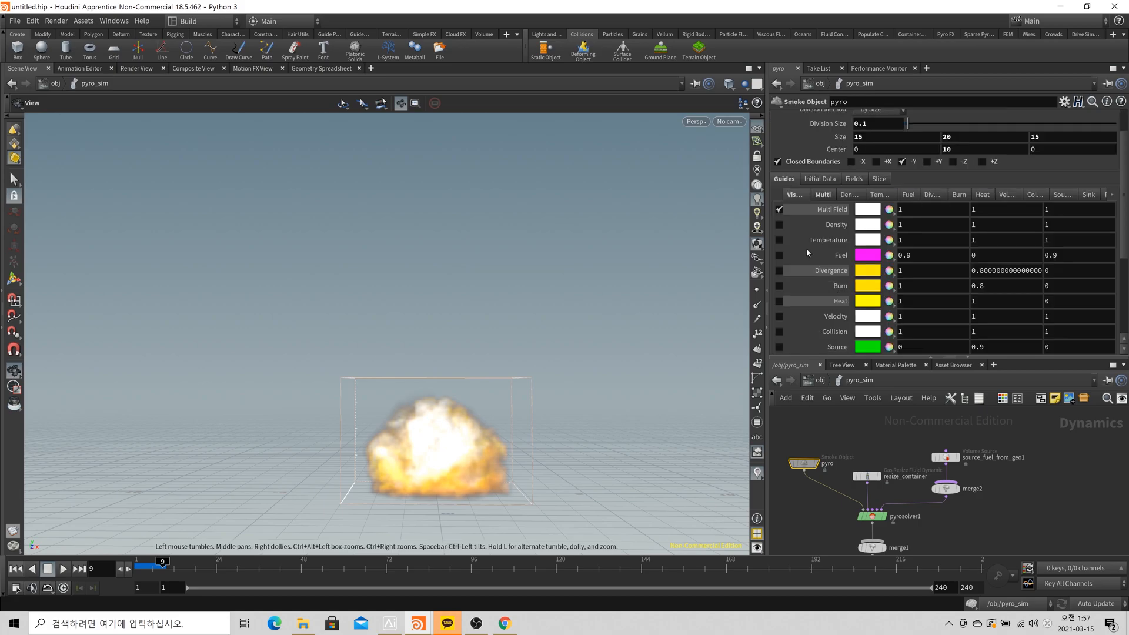
left_click(779, 270)
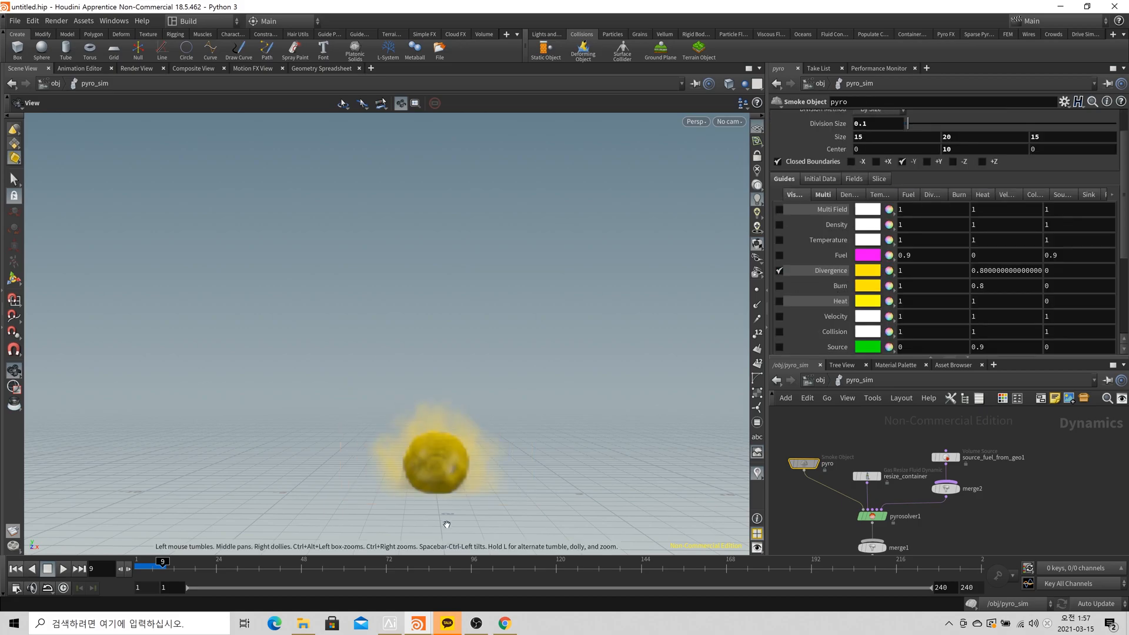
left_click(63, 568)
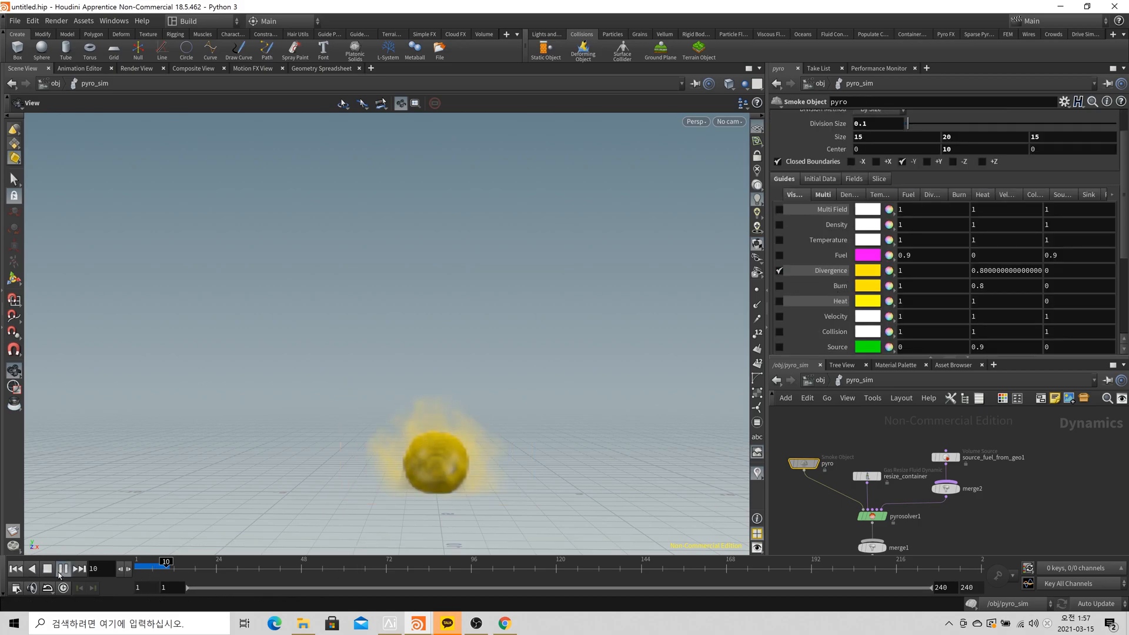
key("Escape")
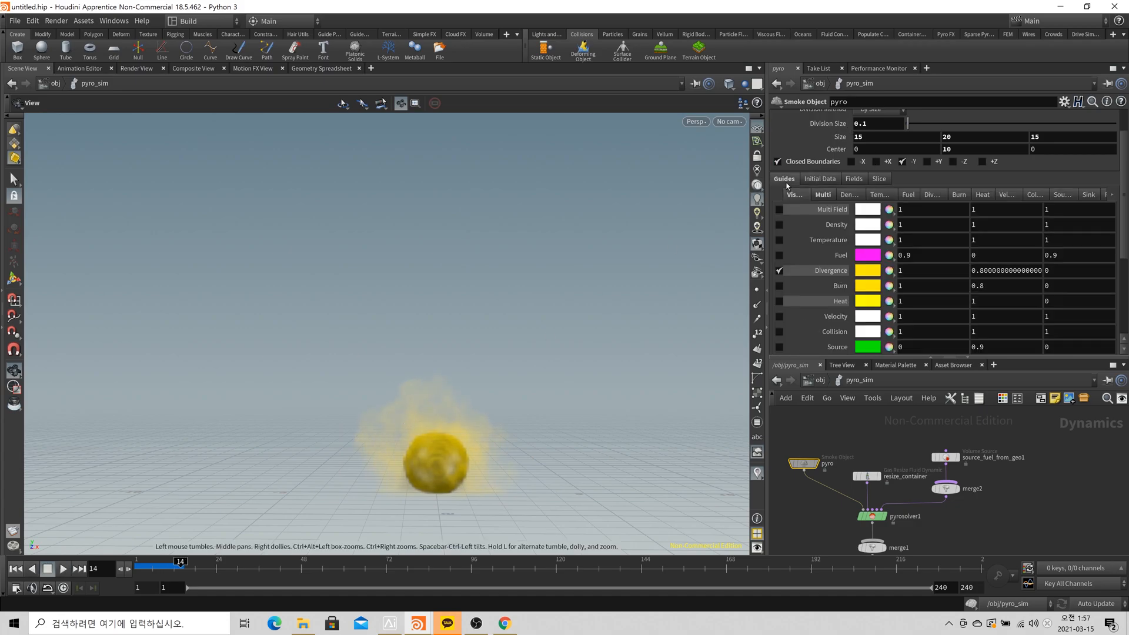
Review pyrosolver1's Flame and Burn Contribution values for gas and temperature, along with Temperature Output.
left_click(893, 517)
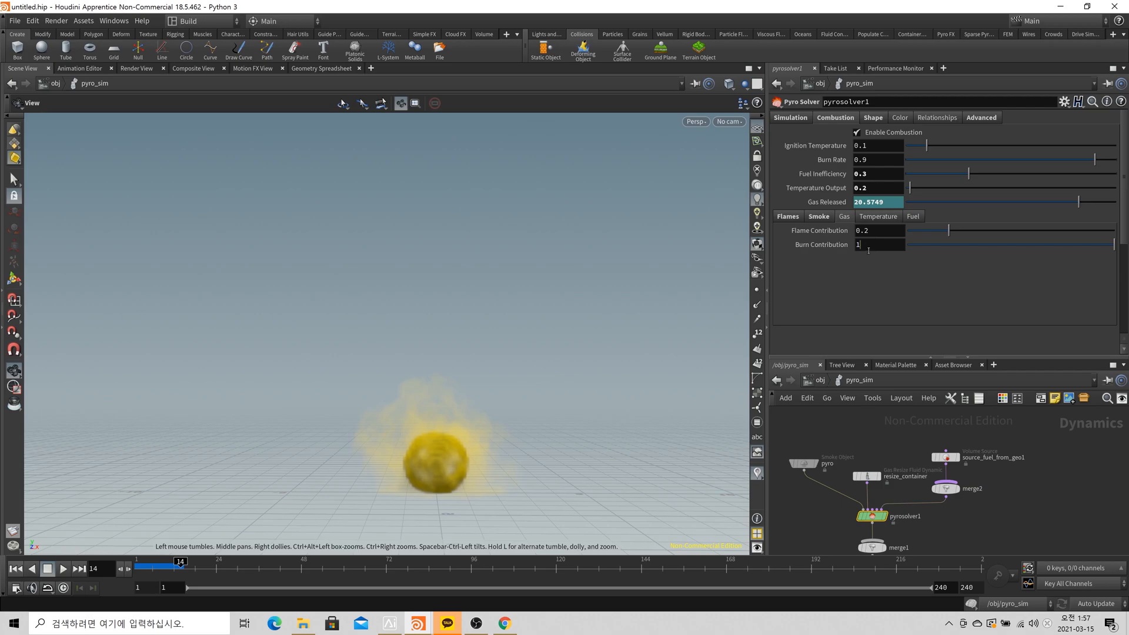
left_click(870, 232)
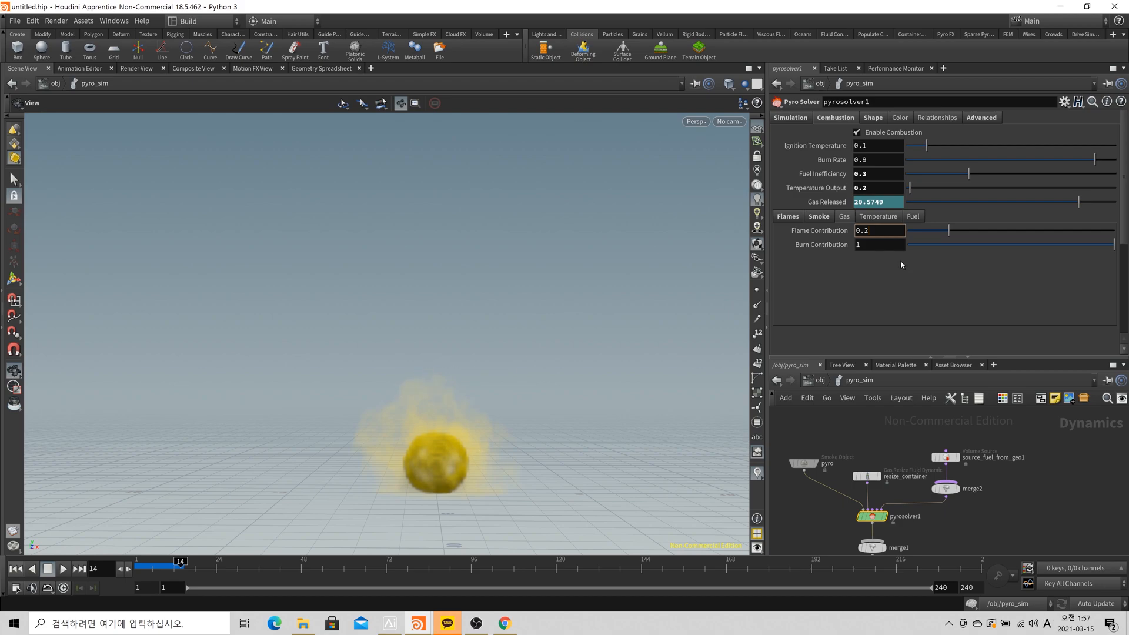
left_click(881, 215)
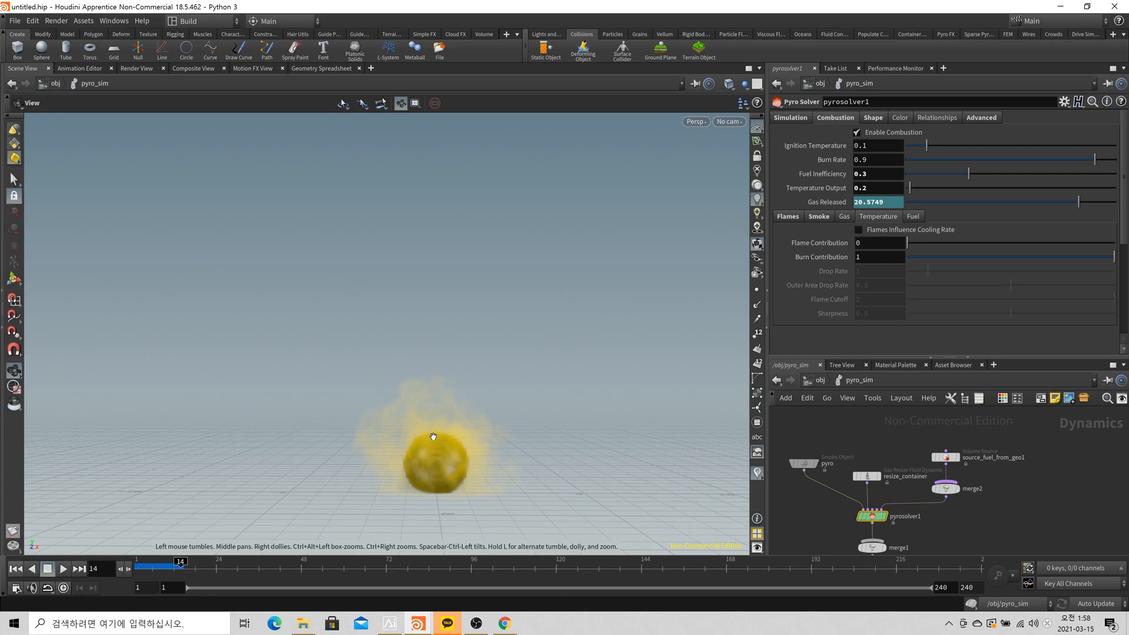
left_click(881, 190)
Return to the first frame and restore the pyro object's Multi Field guide in place of Divergence.
left_click(17, 568)
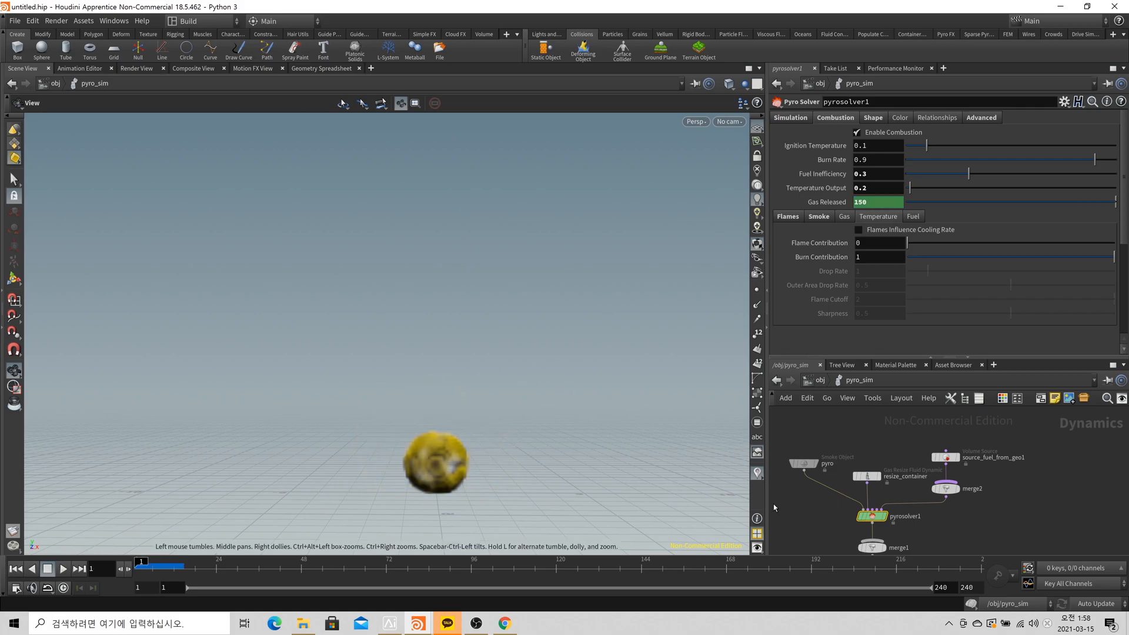
left_click(802, 463)
left_click(779, 209)
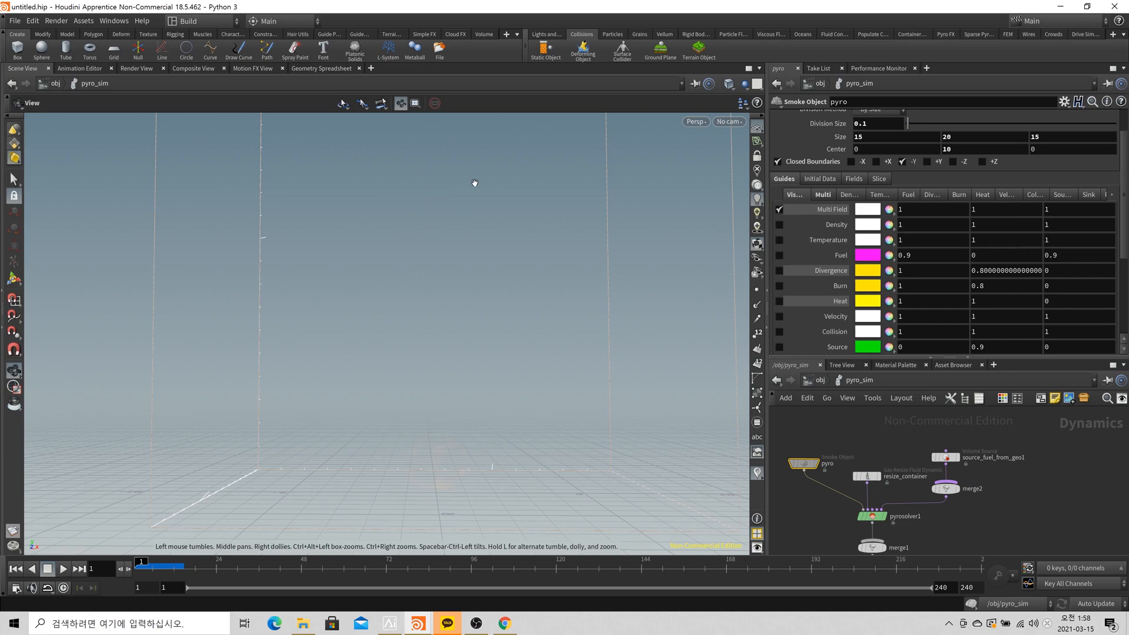
Examine pyrosolver1's Temperature and Fuel combustion settings.
left_click(872, 516)
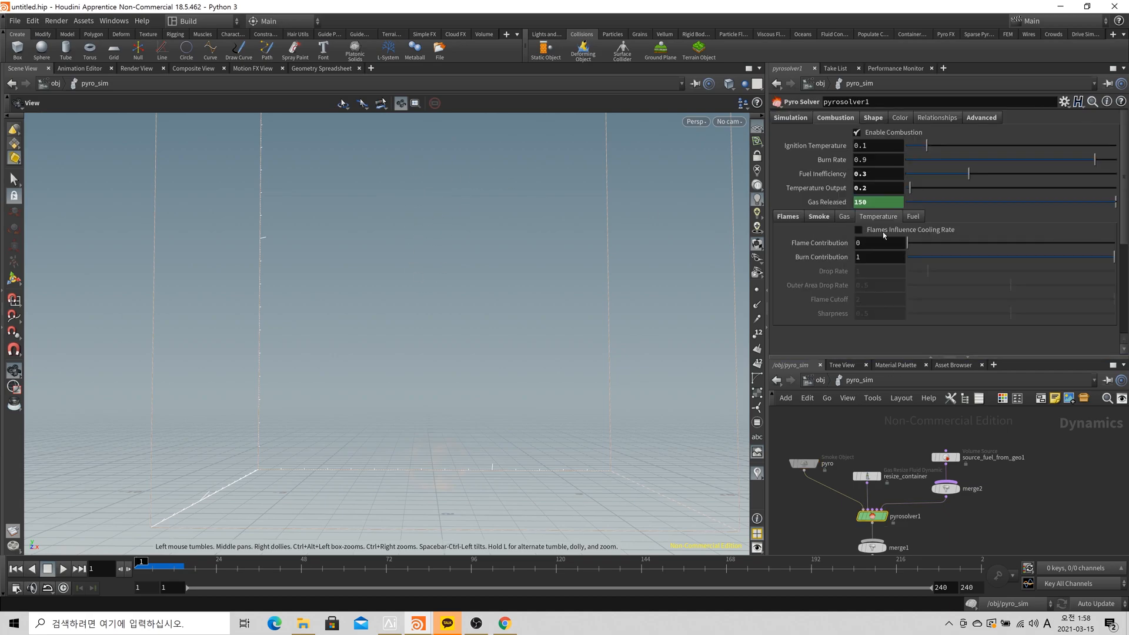
left_click(874, 249)
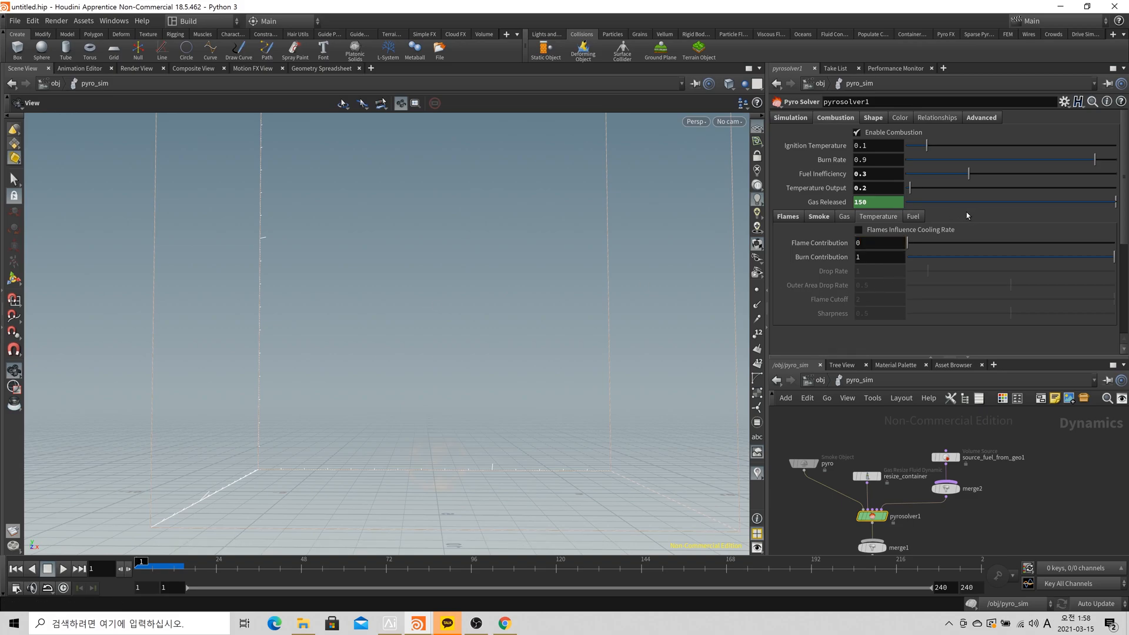
left_click(913, 217)
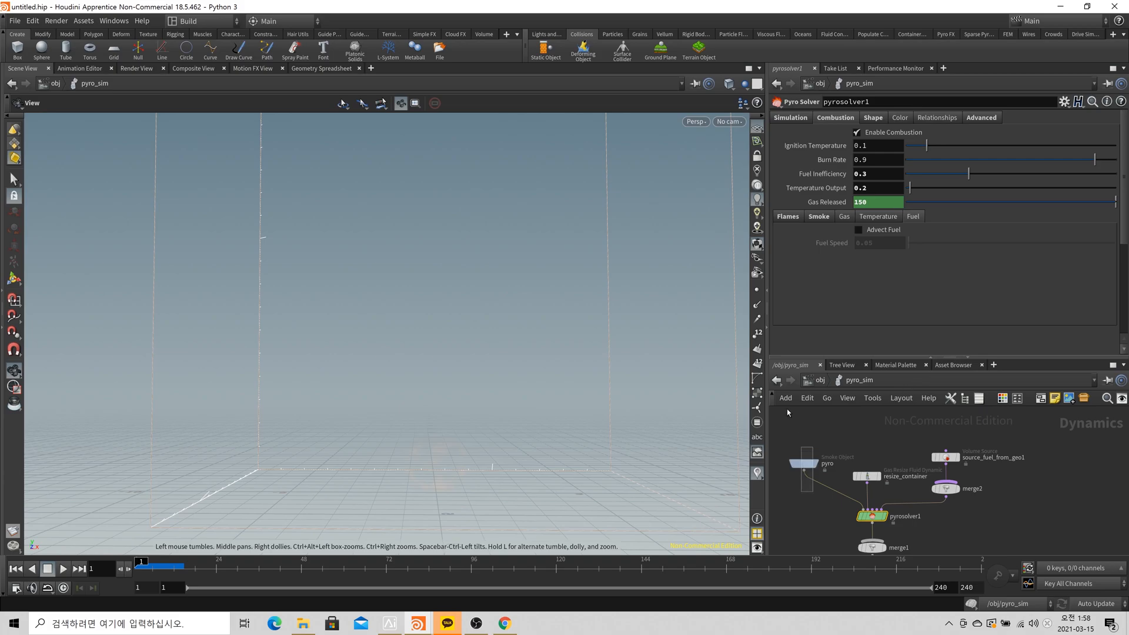
Display only the pyro object's Fuel guide, play the simulation to frame 18, and return to the first frame.
left_click(803, 464)
left_click(779, 255)
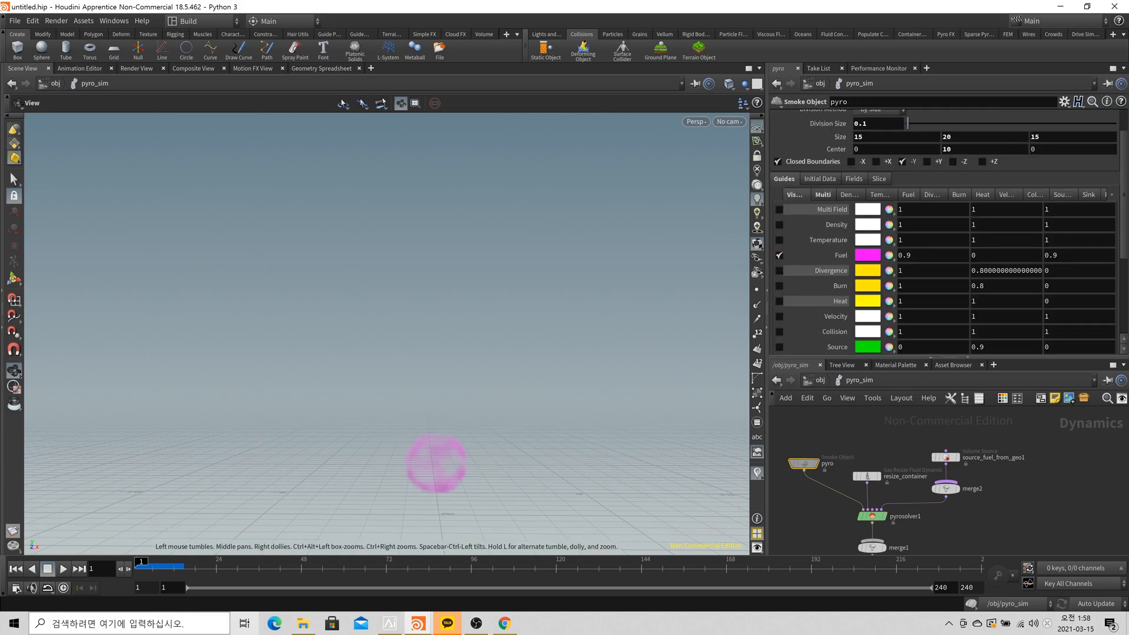
left_click(64, 570)
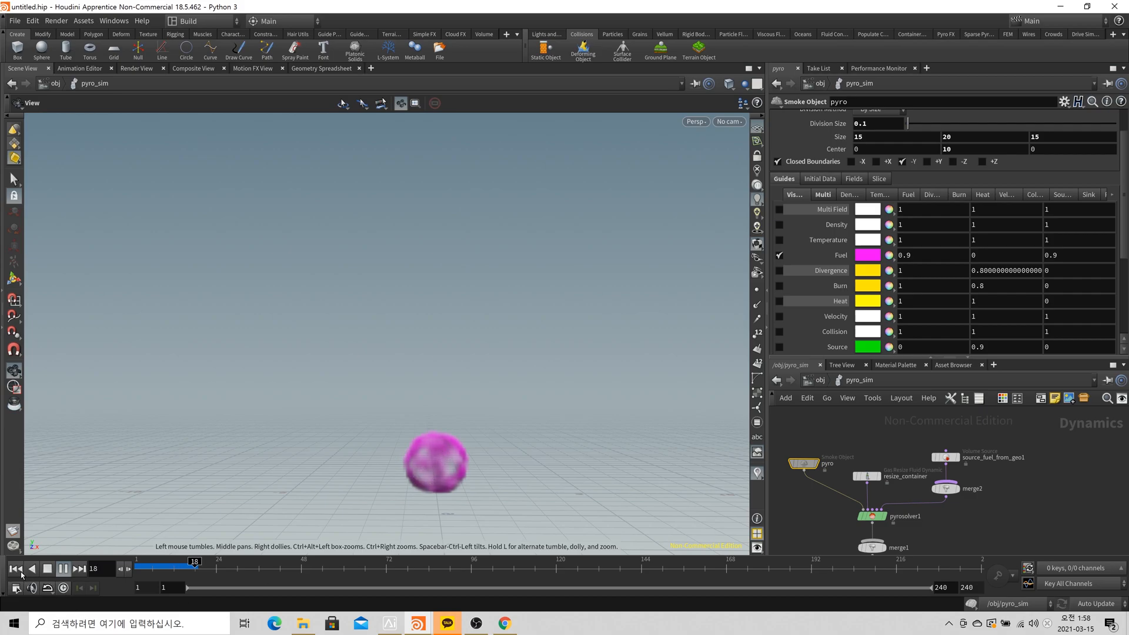
key("ctrl+Up")
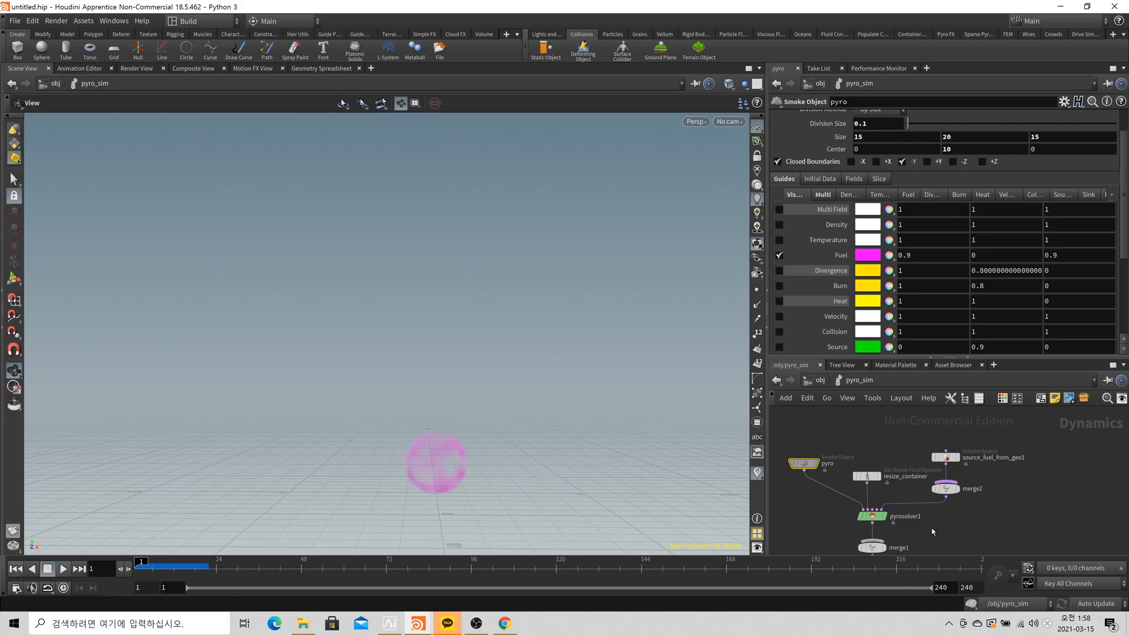
Enable Advect Fuel on pyrosolver1 with Fuel Speed 0.05 and play the fuel simulation.
left_click(872, 516)
left_click(858, 230)
key("Up")
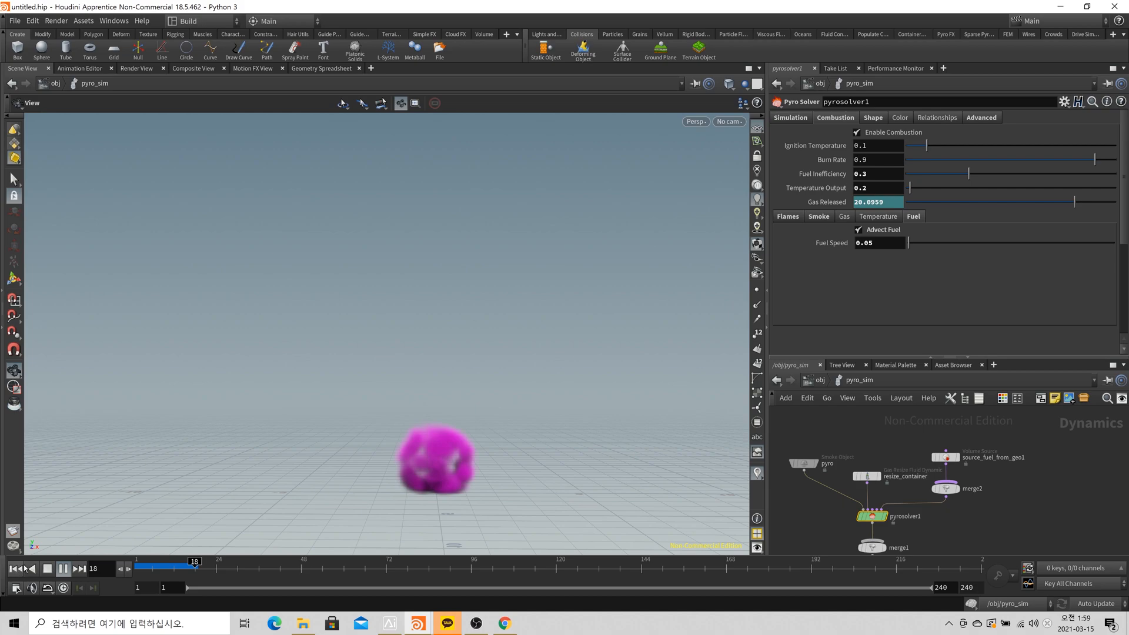
Set pyrosolver1's Fuel Speed to 0.5 and replay the fuel simulation from the start.
left_click(869, 244)
key("BackSpace")
key("Return")
left_click(63, 569)
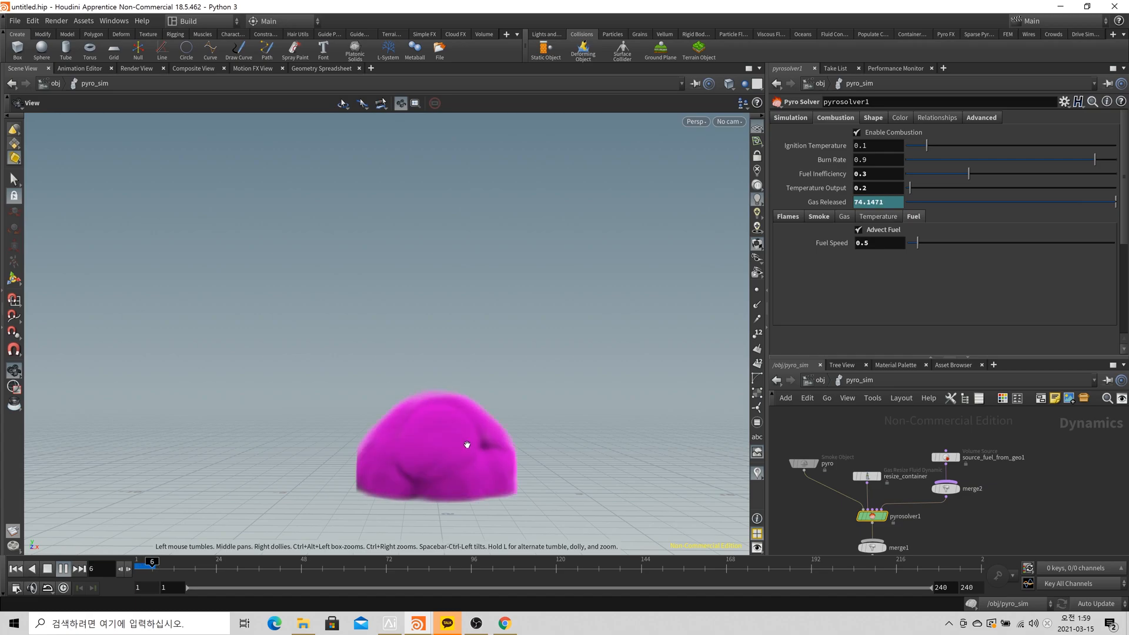
Return to the first frame and set pyrosolver1's Fuel Speed to 0.05.
left_click(16, 569)
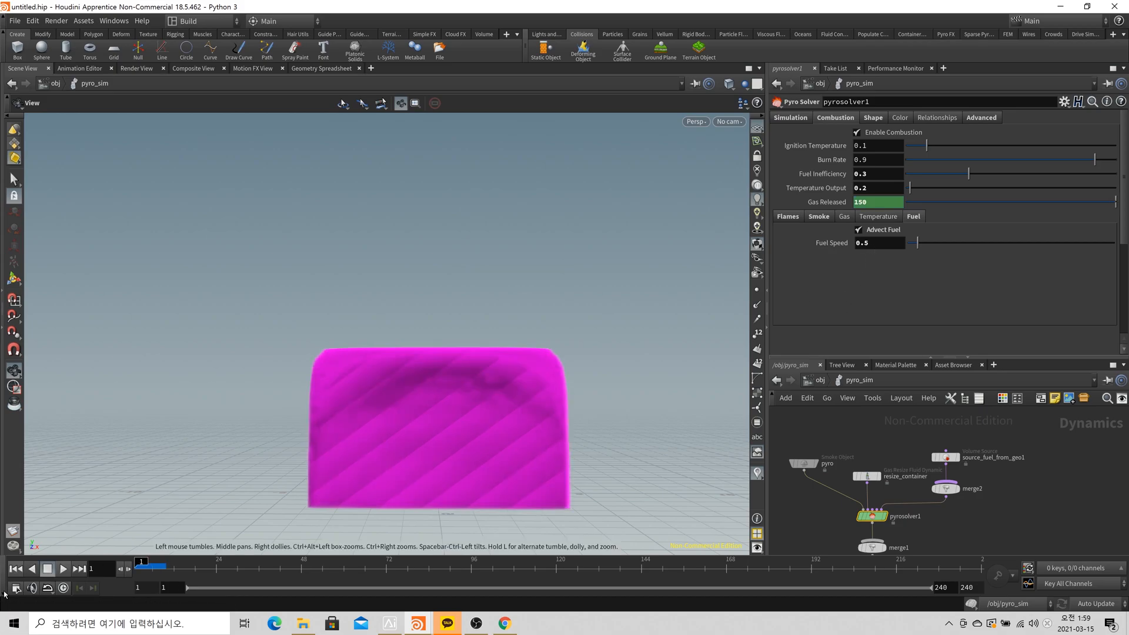
left_click(859, 230)
left_click(880, 243)
type("5")
key("Return")
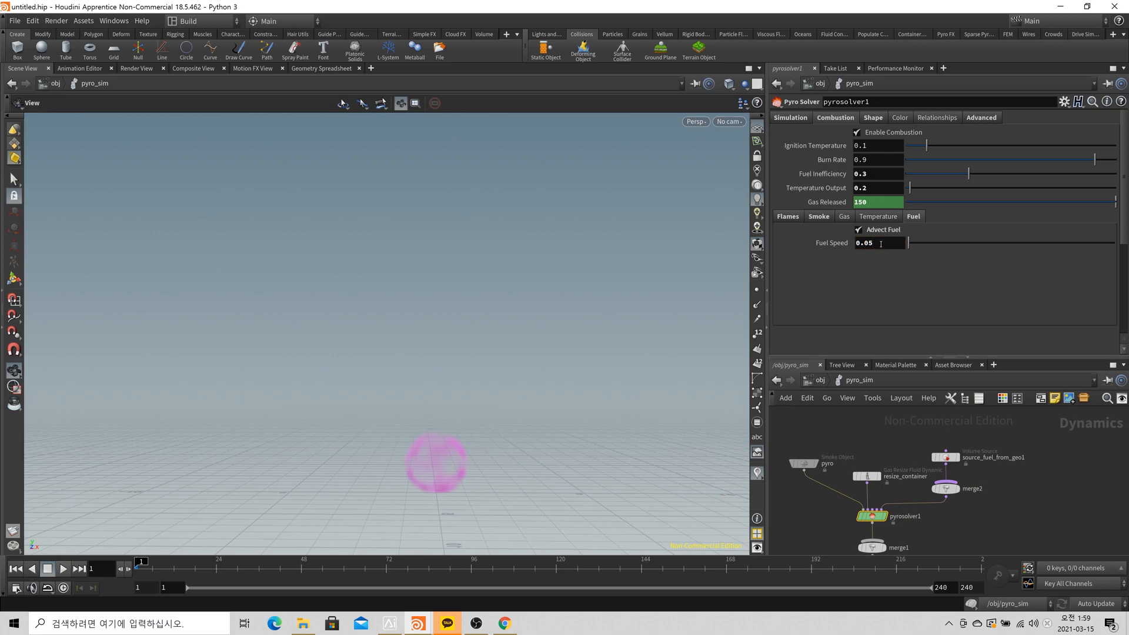
Display the pyro object's Multi Field guide instead of Fuel, play the explosion, and return to the first frame.
left_click(803, 464)
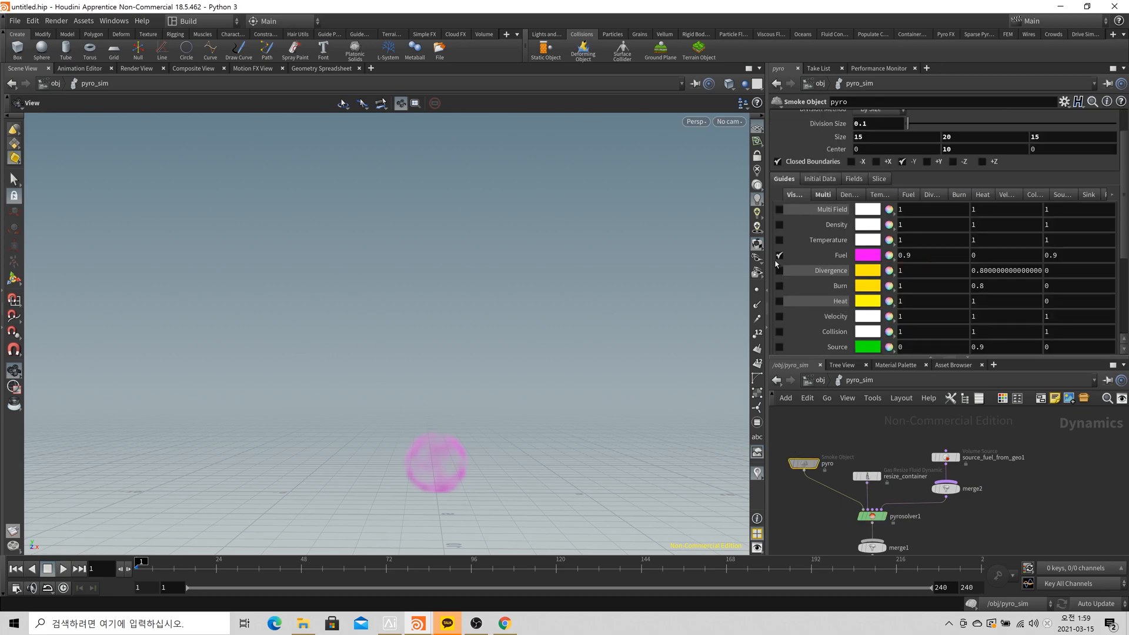
left_click(779, 209)
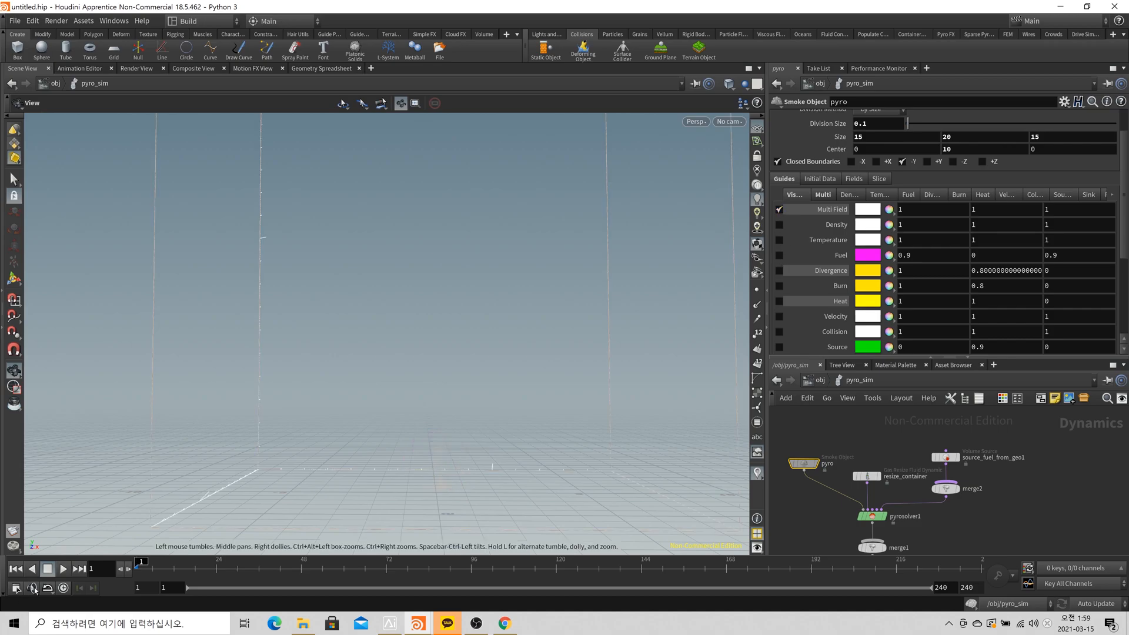
left_click(63, 568)
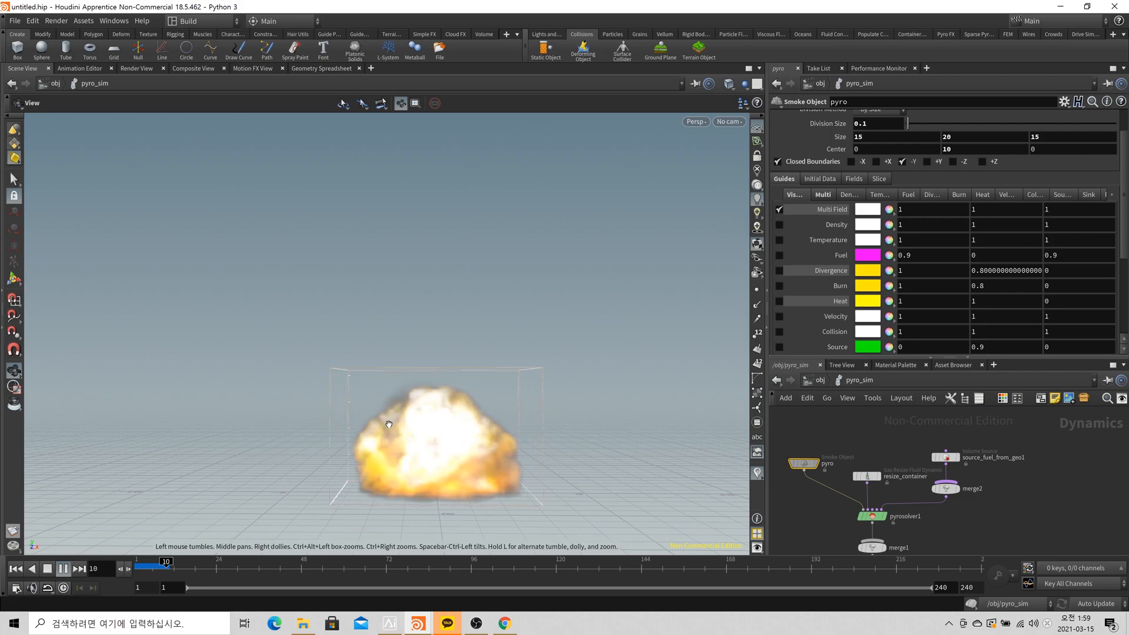
left_click(47, 568)
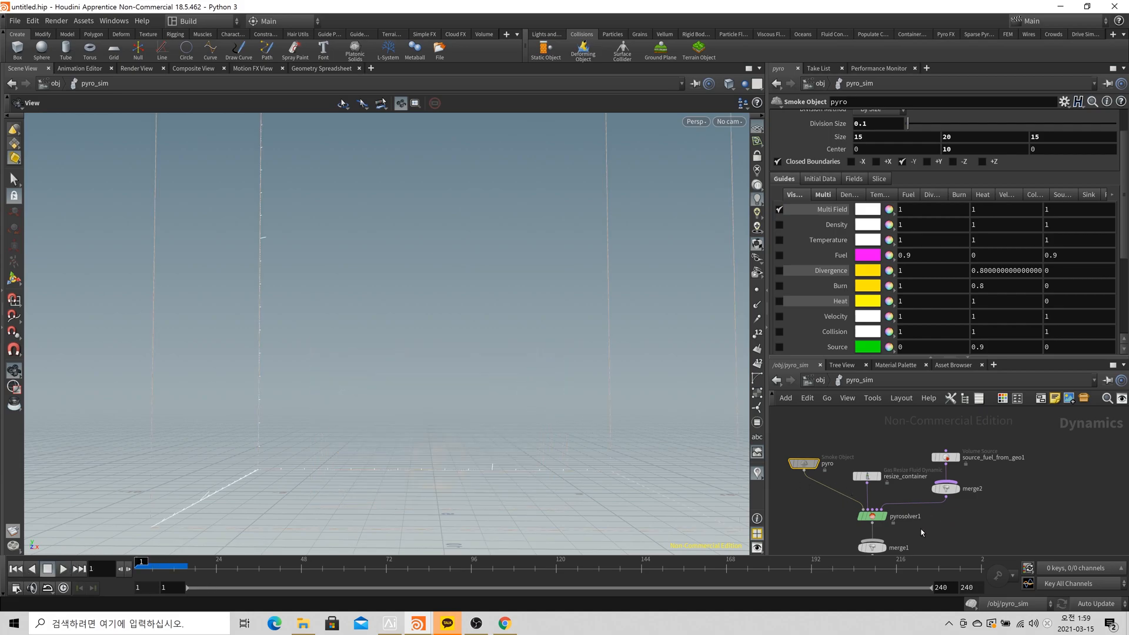
Set pyrosolver1's Fuel Speed to 0.25, play the explosion, and return to the first frame.
left_click(868, 515)
double_click(867, 247)
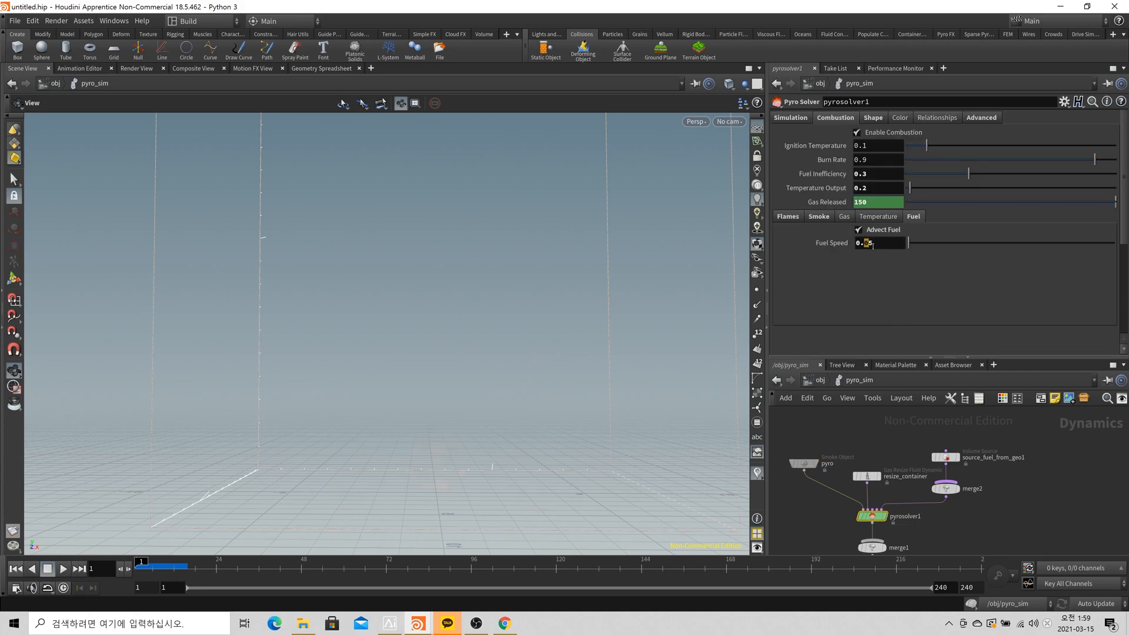
type("25")
key("Return")
left_click(63, 569)
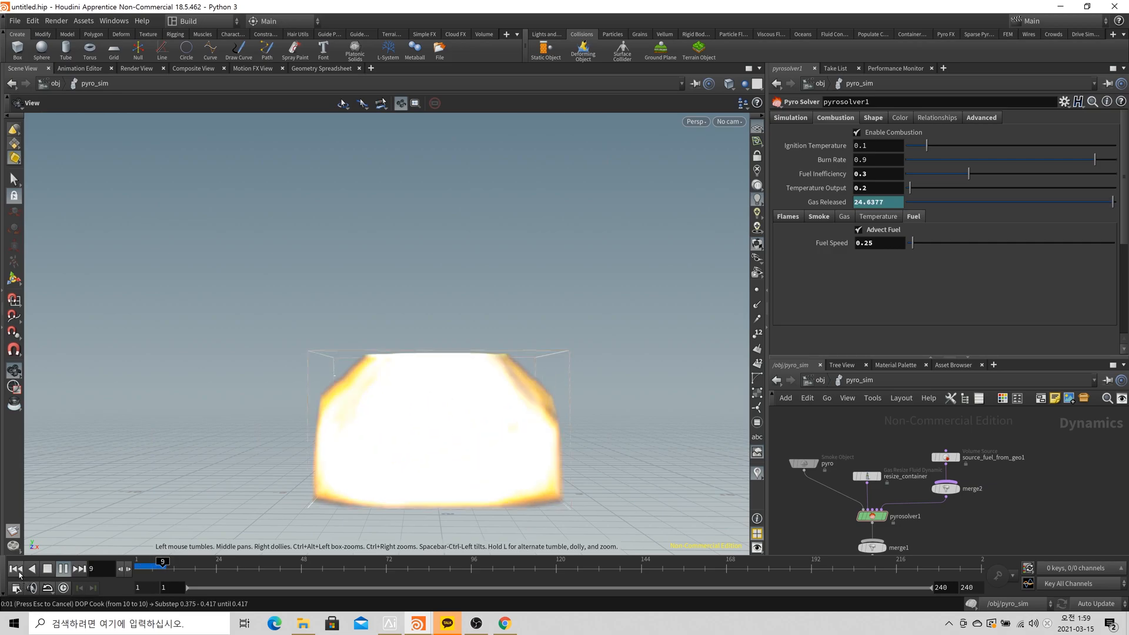
left_click(47, 569)
left_click(16, 568)
Set pyrosolver1's Fuel Speed back to 0.05 and disable Advect Fuel.
left_click_drag(865, 242, 868, 243)
type("0")
key("Return")
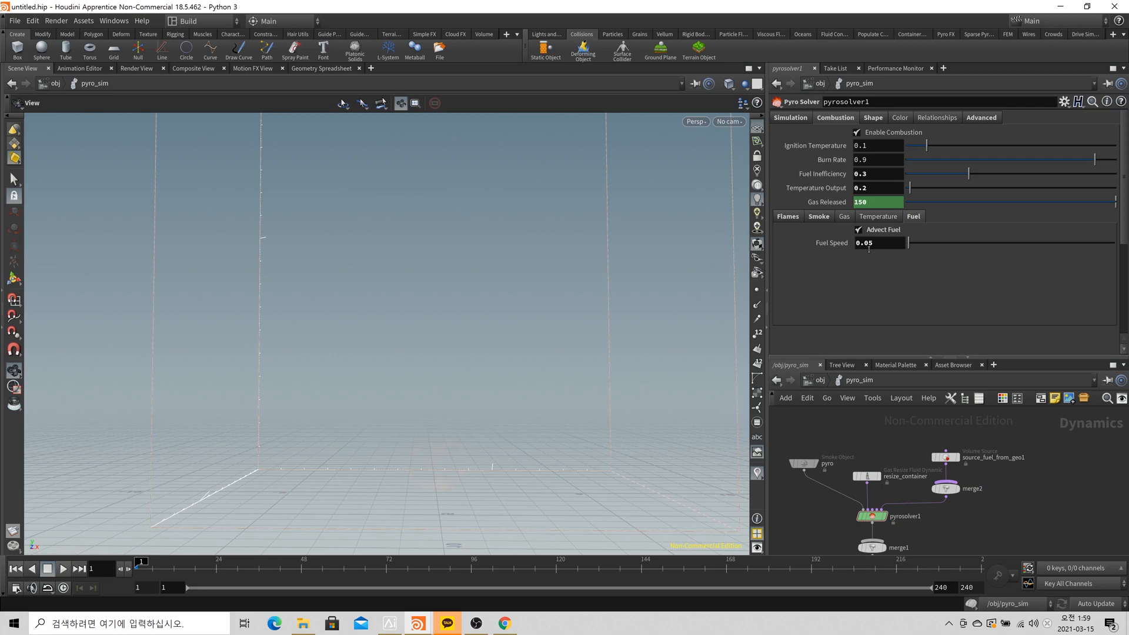
left_click(888, 231)
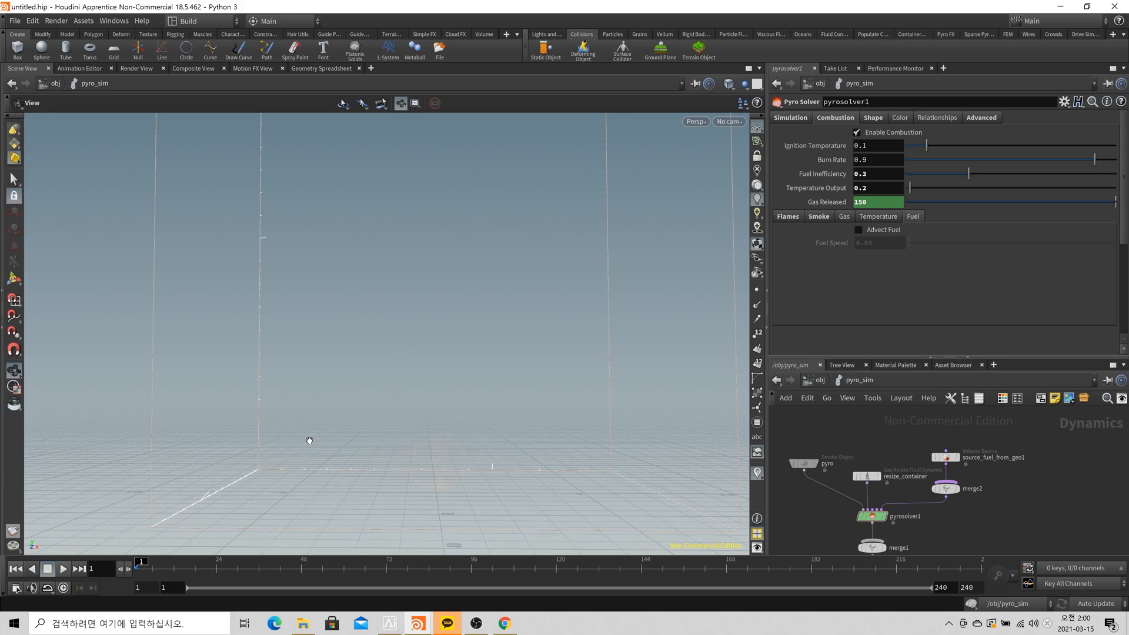
Play the simulation to frame 12 and examine pyrosolver1's Shape settings, including Shredding and Disturbance.
left_click(870, 118)
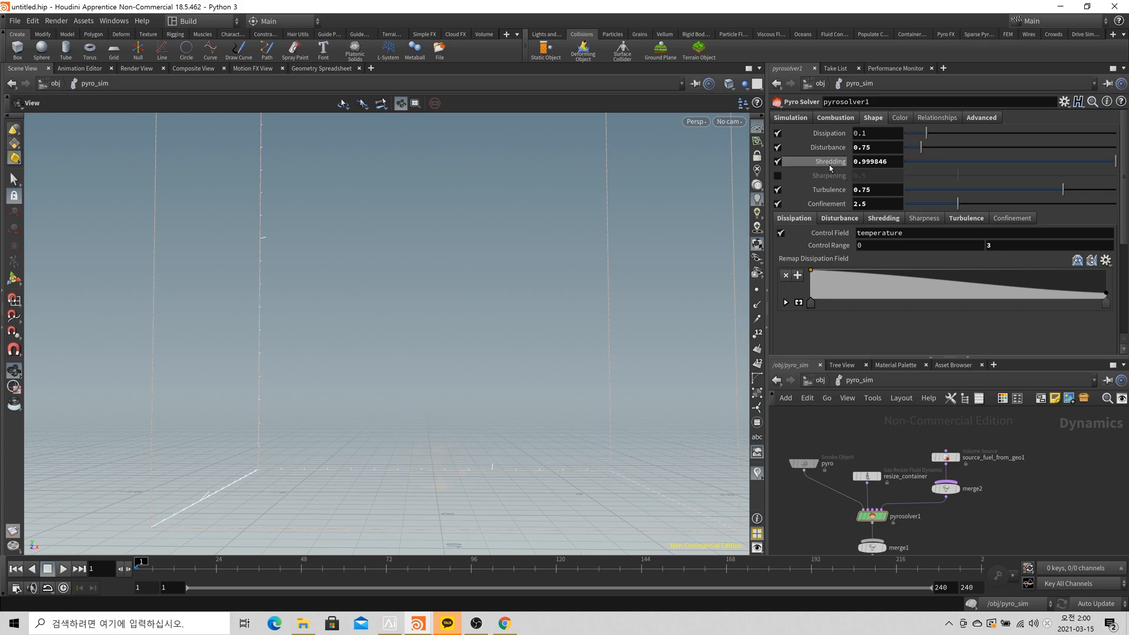
left_click(63, 568)
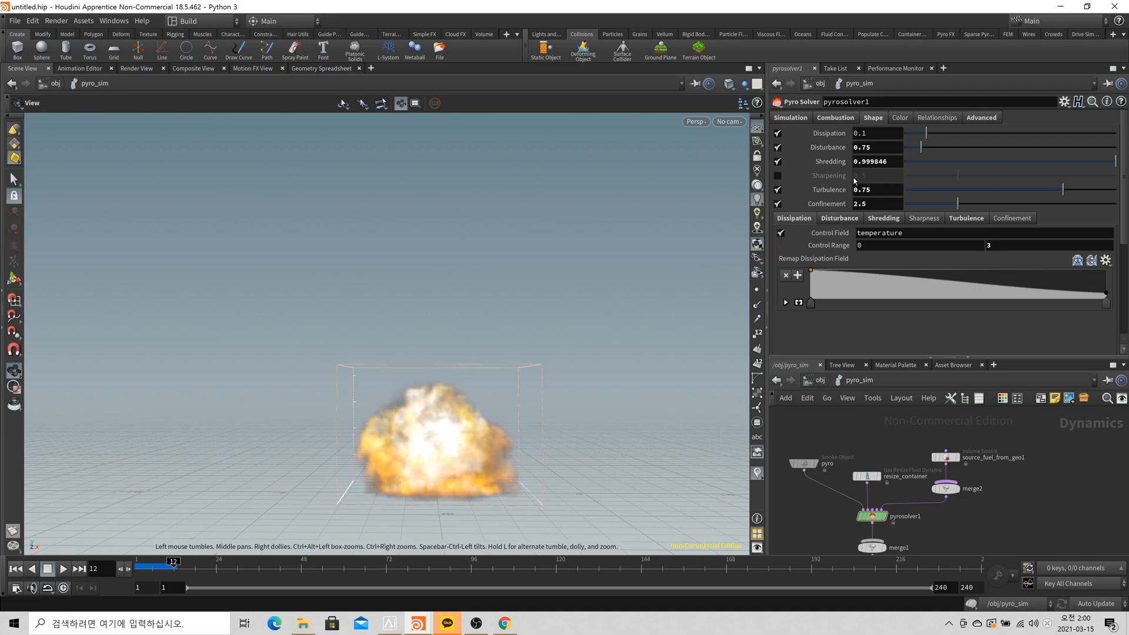
left_click(881, 221)
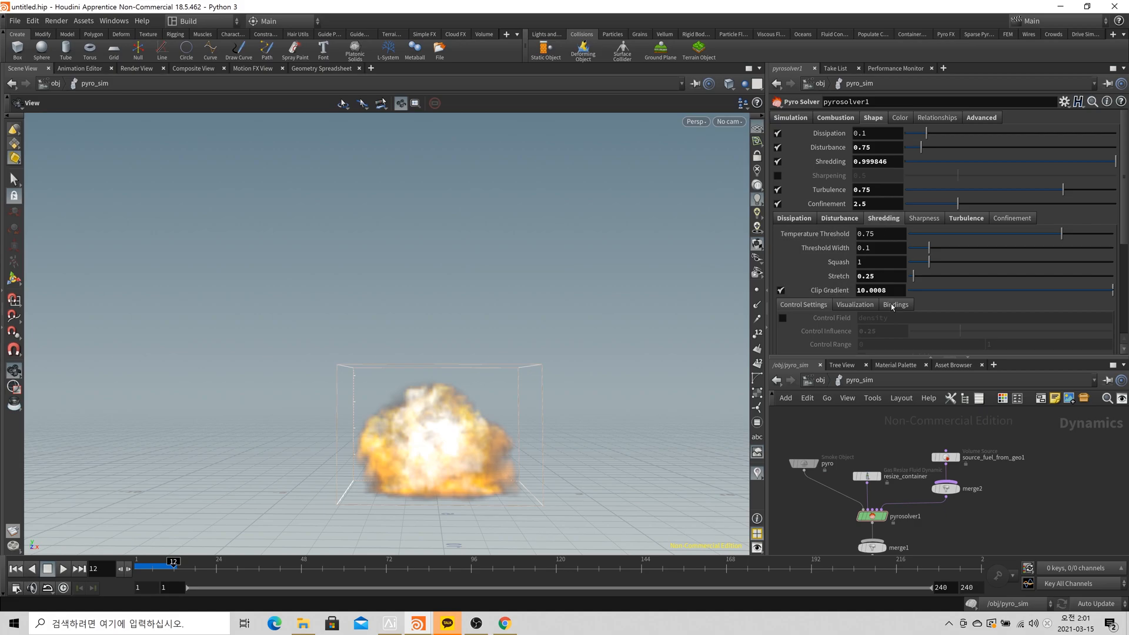
left_click(841, 218)
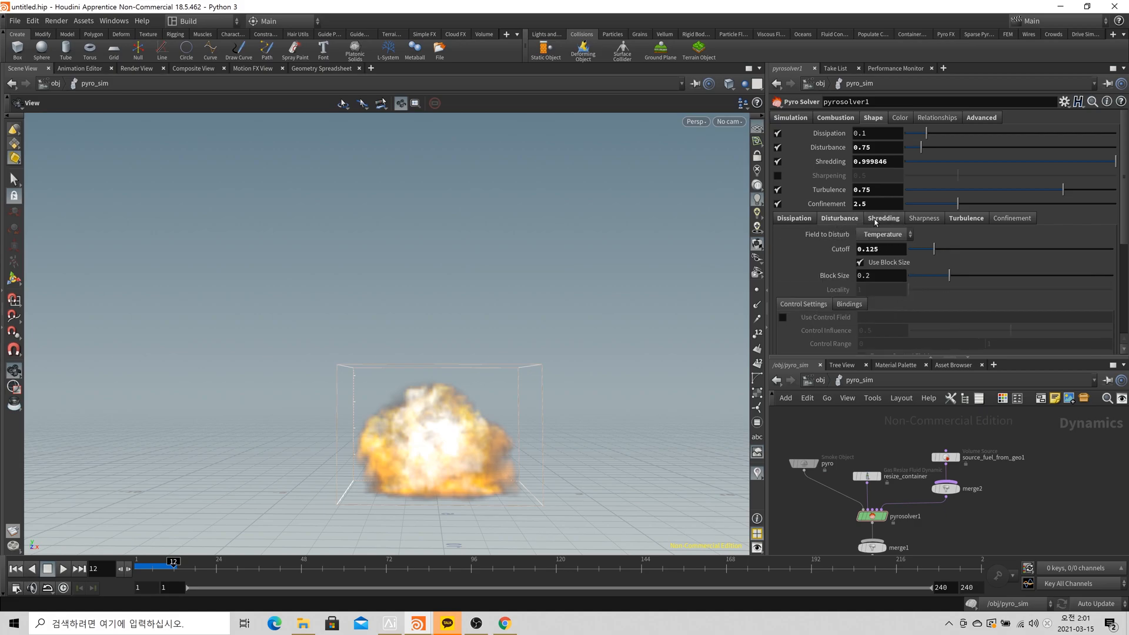
left_click(875, 221)
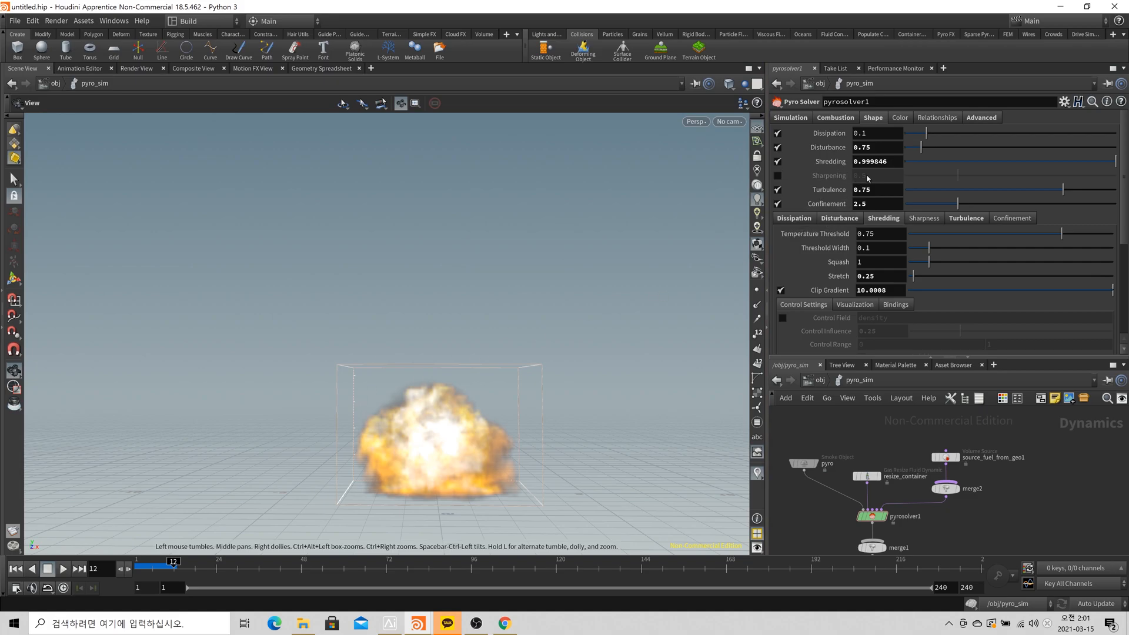
Set pyrosolver1's Shredding to 5, replay the simulation from the start, and return to the first frame.
left_click(904, 167)
type("5")
key("Tab")
left_click(18, 569)
left_click(59, 569)
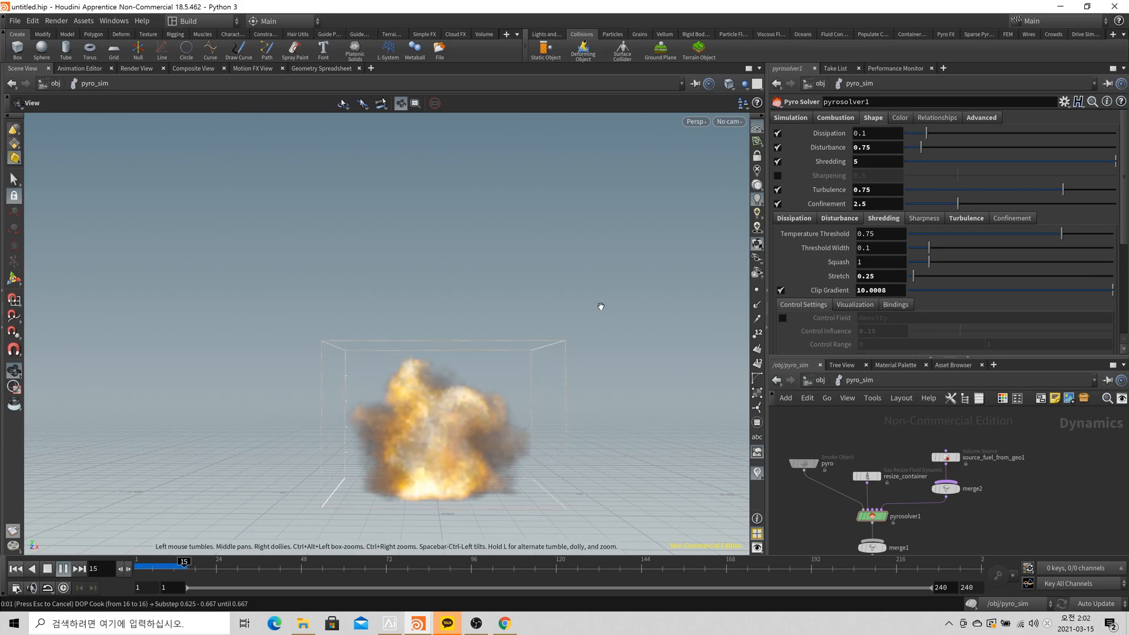
key("ctrl+Up")
Set pyrosolver1's Shredding to 1 and play the simulation to frame 19.
left_click_drag(871, 162, 773, 185)
type("1")
key("Tab")
key("Up")
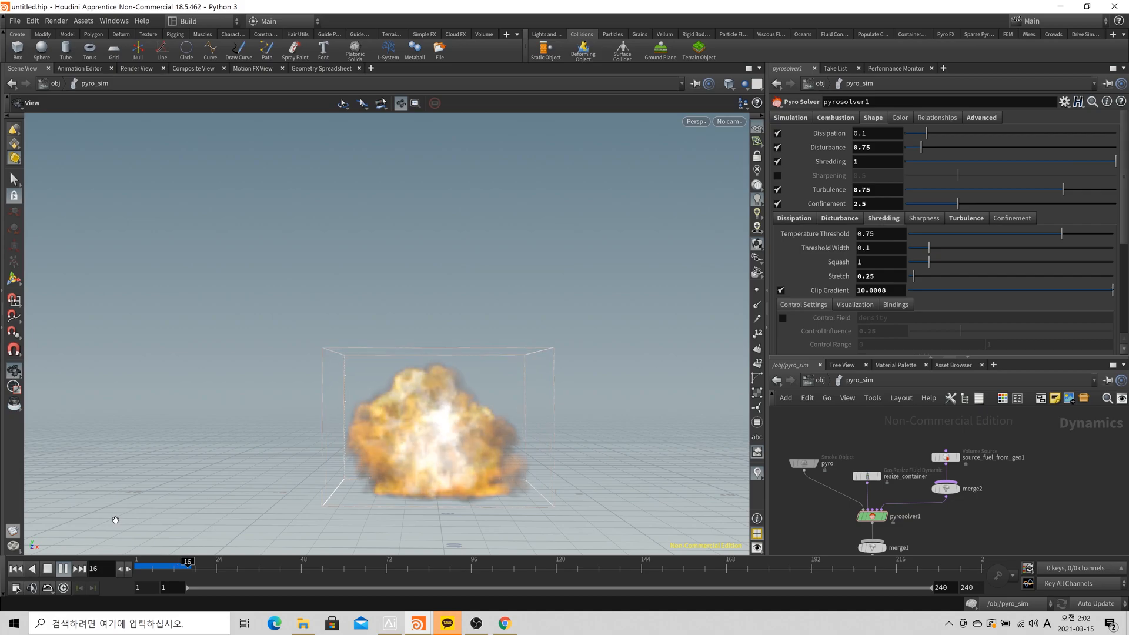
left_click(52, 568)
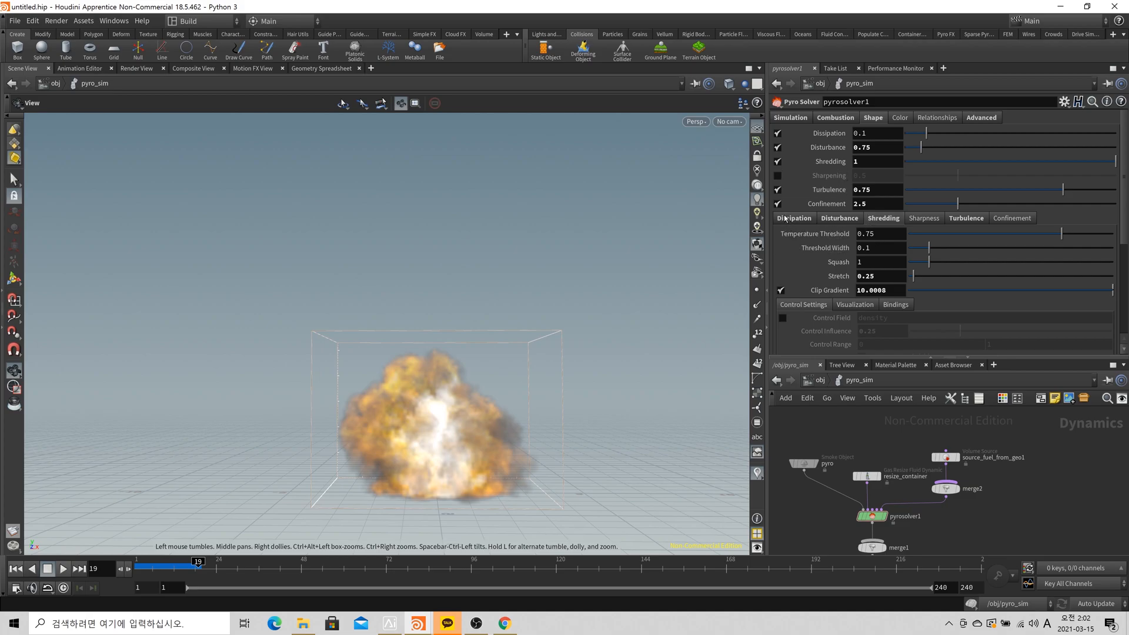
scroll(564, 405, "up", 6)
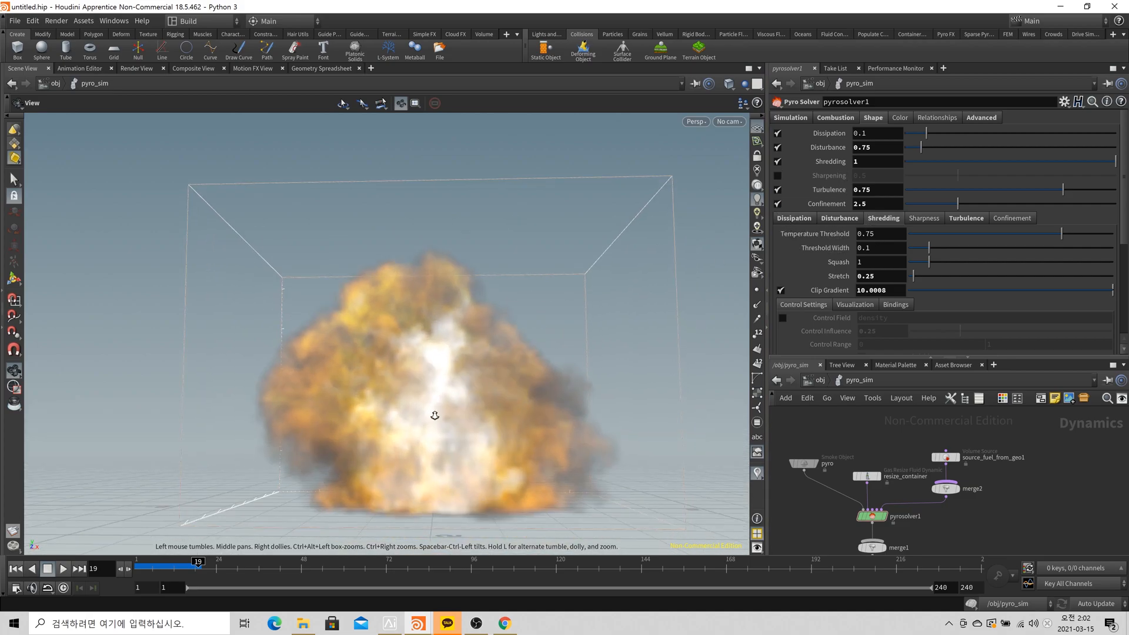
left_click(4, 576)
left_click(13, 581)
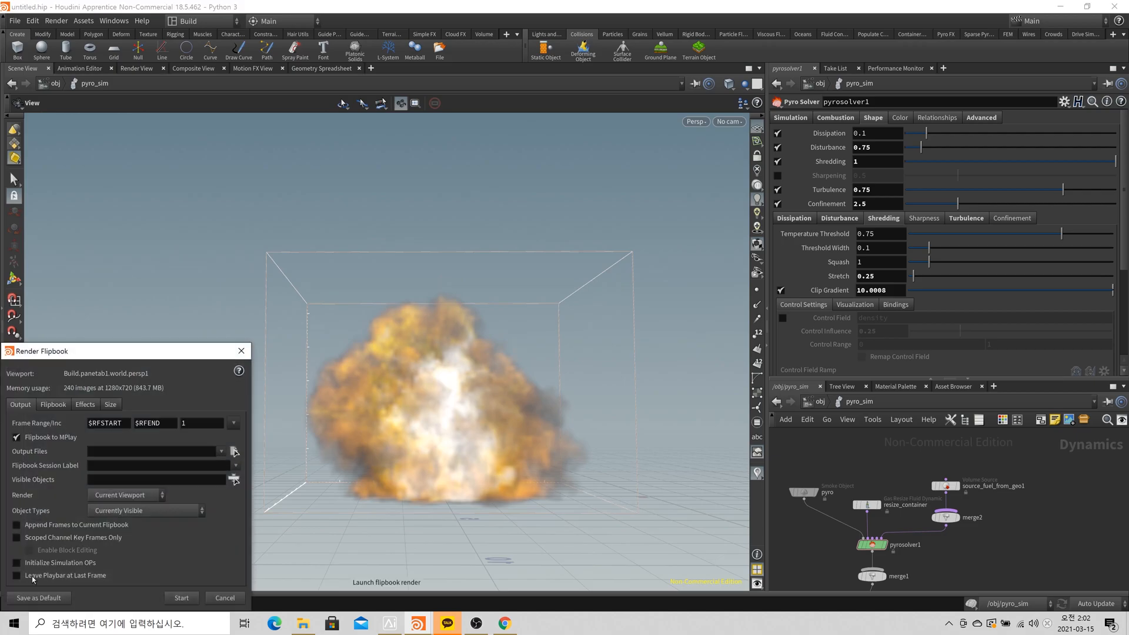
left_click(241, 351)
left_click(330, 593)
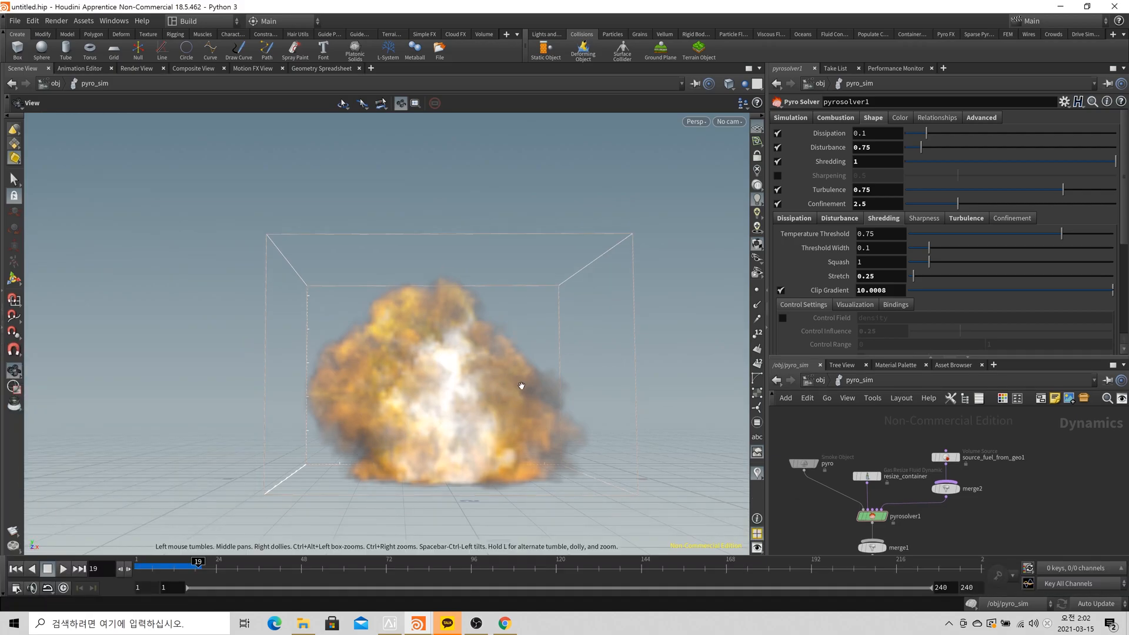
Enable Visualize Confinement in pyrosolver1's Confinement shape settings and inspect the explosion up close.
left_click_drag(539, 378, 534, 410)
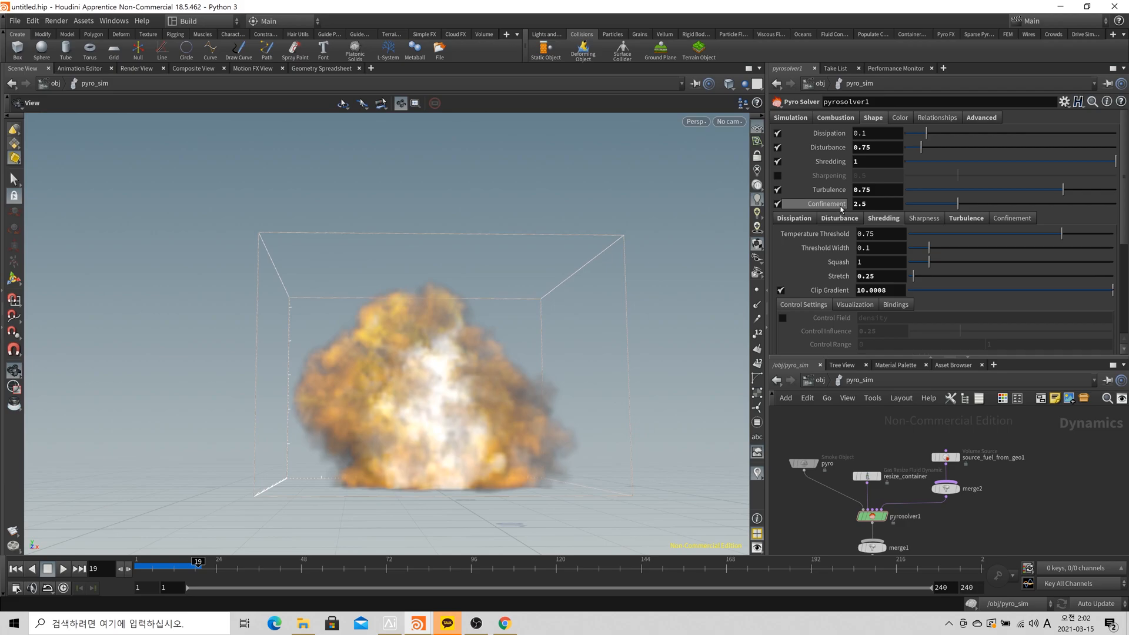
left_click_drag(456, 383, 459, 372)
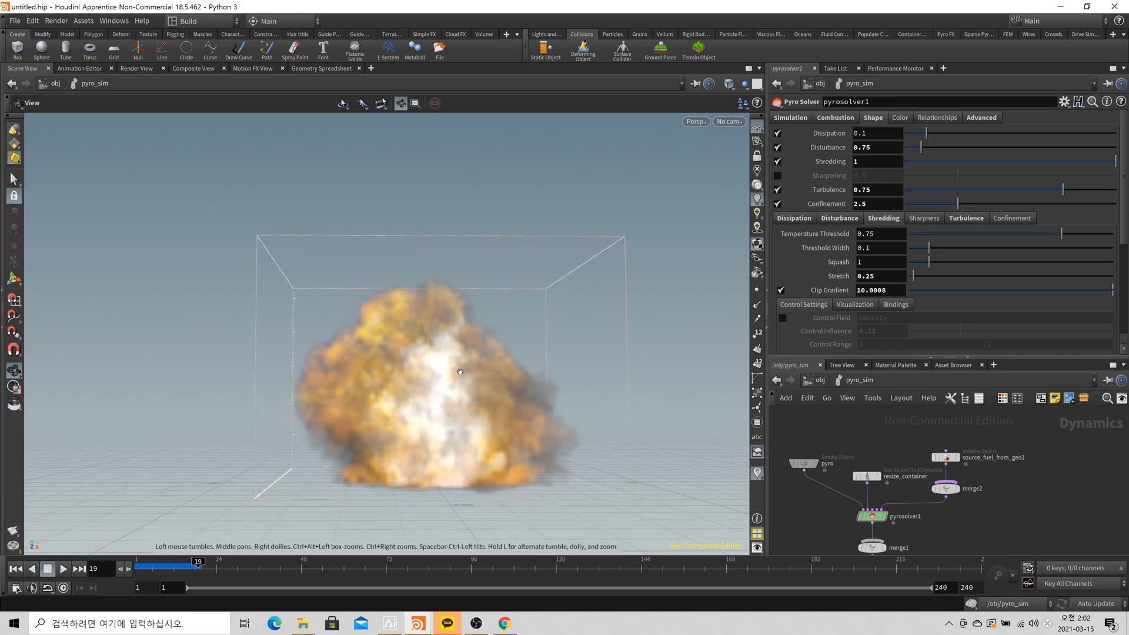
left_click(1012, 218)
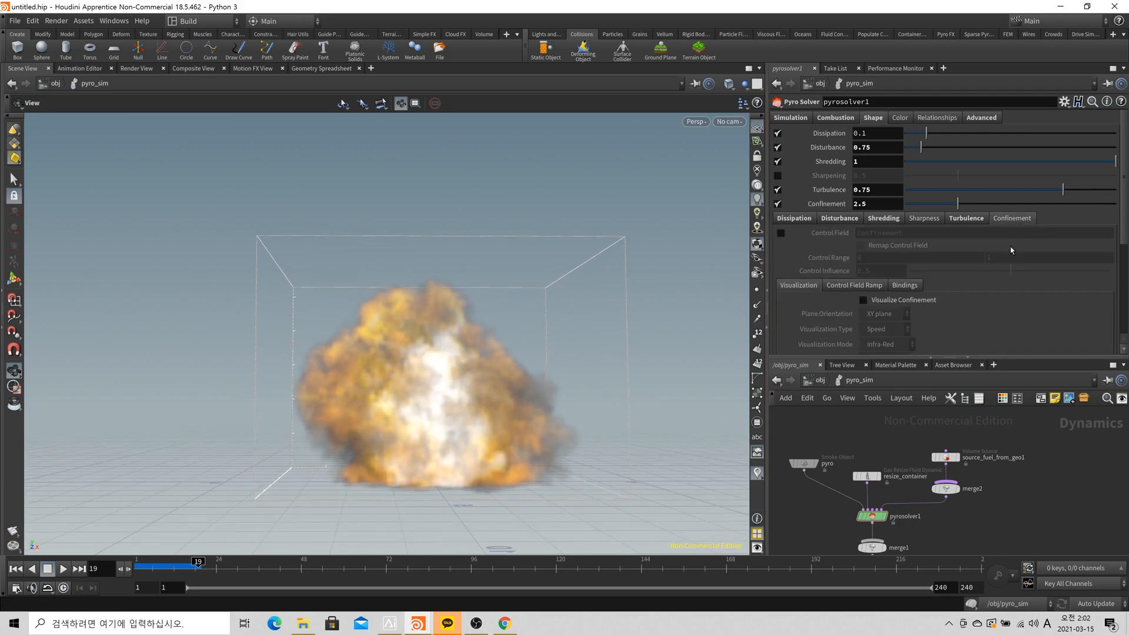
scroll(972, 221, "down", 3)
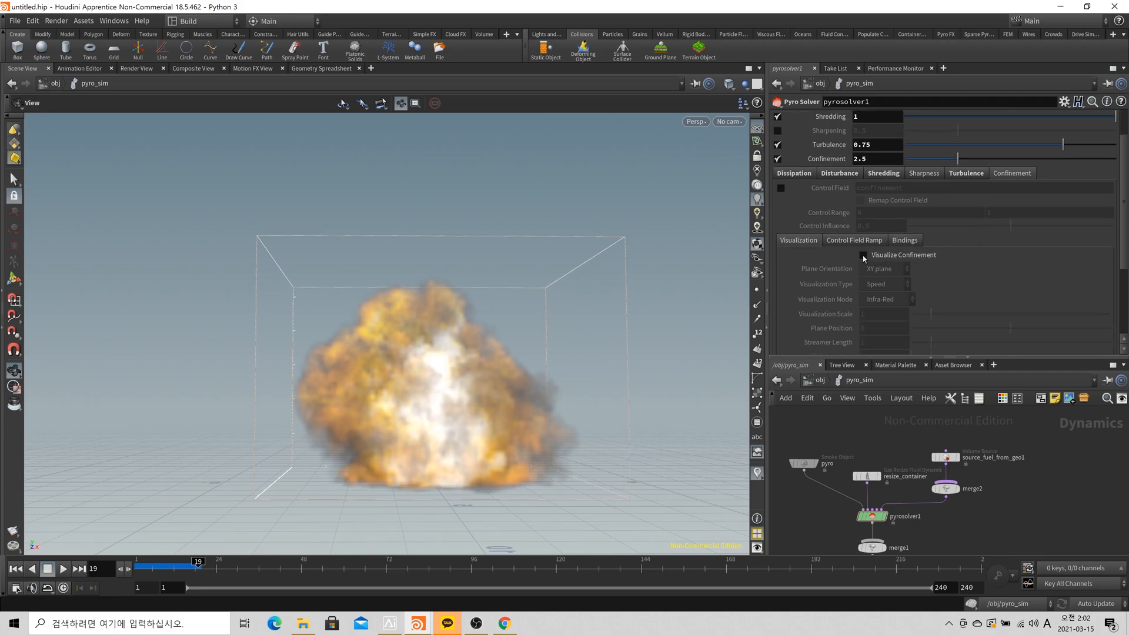
left_click(862, 256)
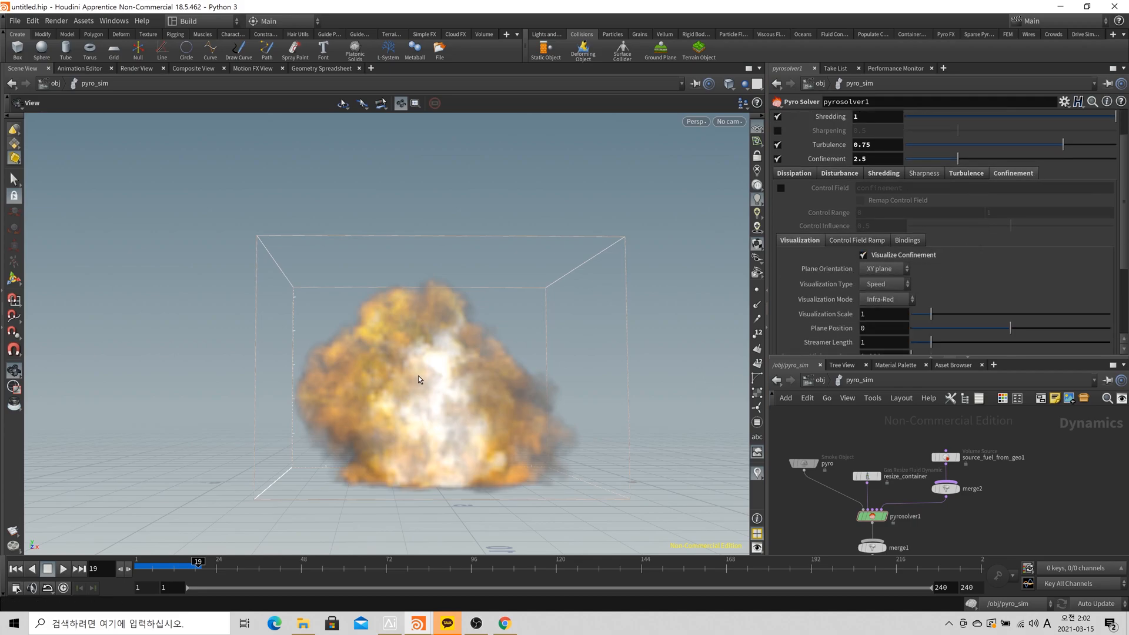
right_click_drag(412, 394, 529, 379)
middle_click_drag(528, 379, 466, 376)
right_click_drag(466, 376, 485, 347)
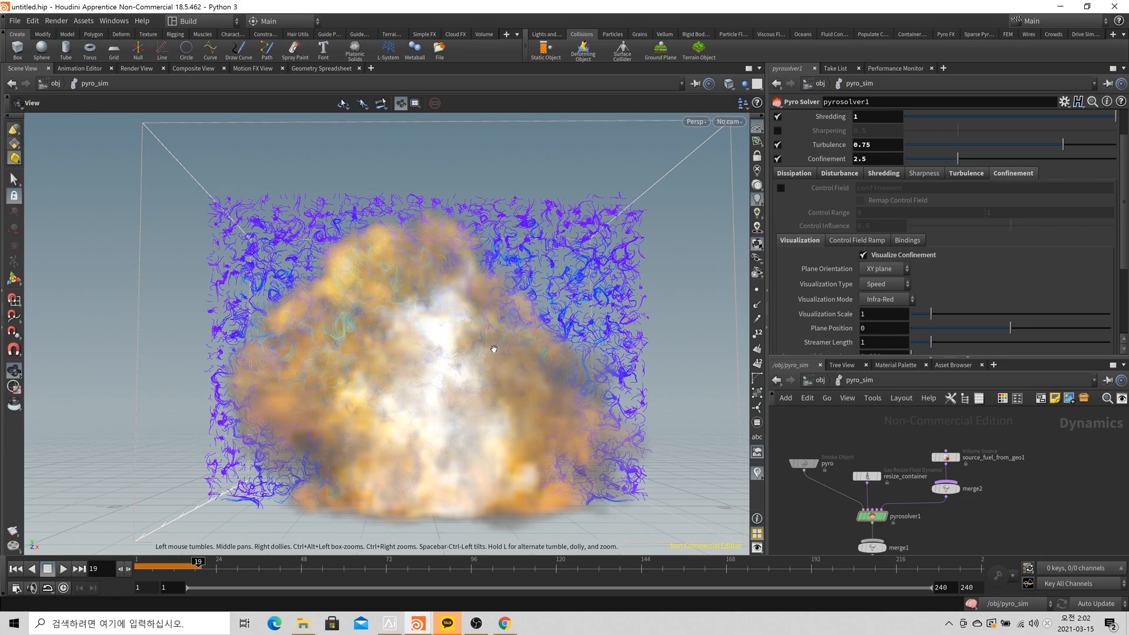
Replay the simulation from the first frame to frame 24 with the confinement visualization displayed.
left_click(16, 568)
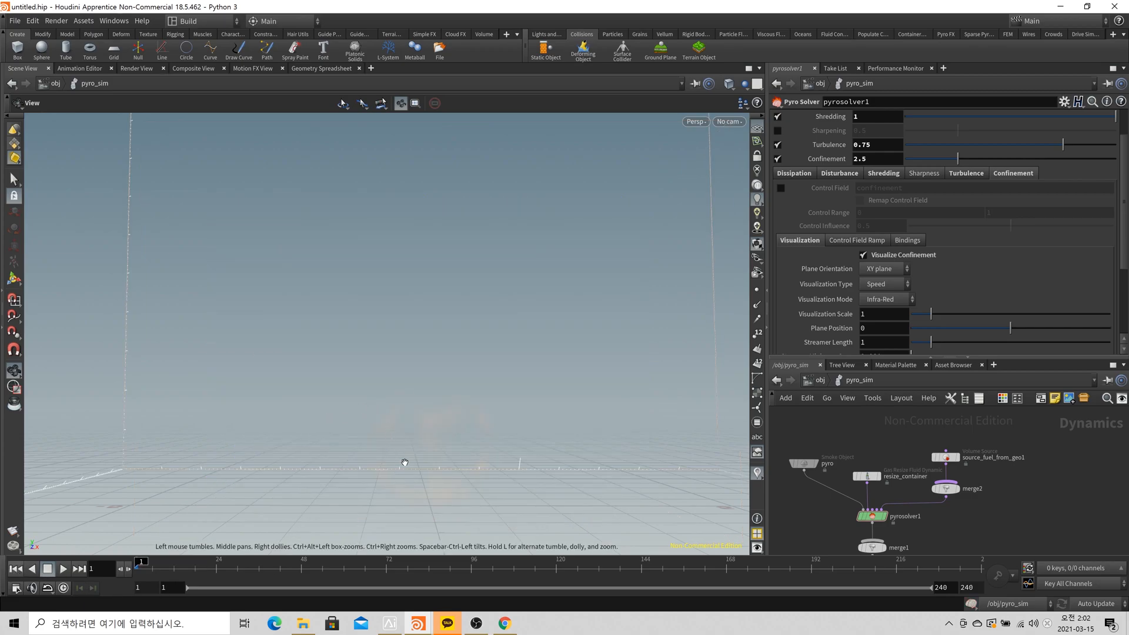
left_click(63, 568)
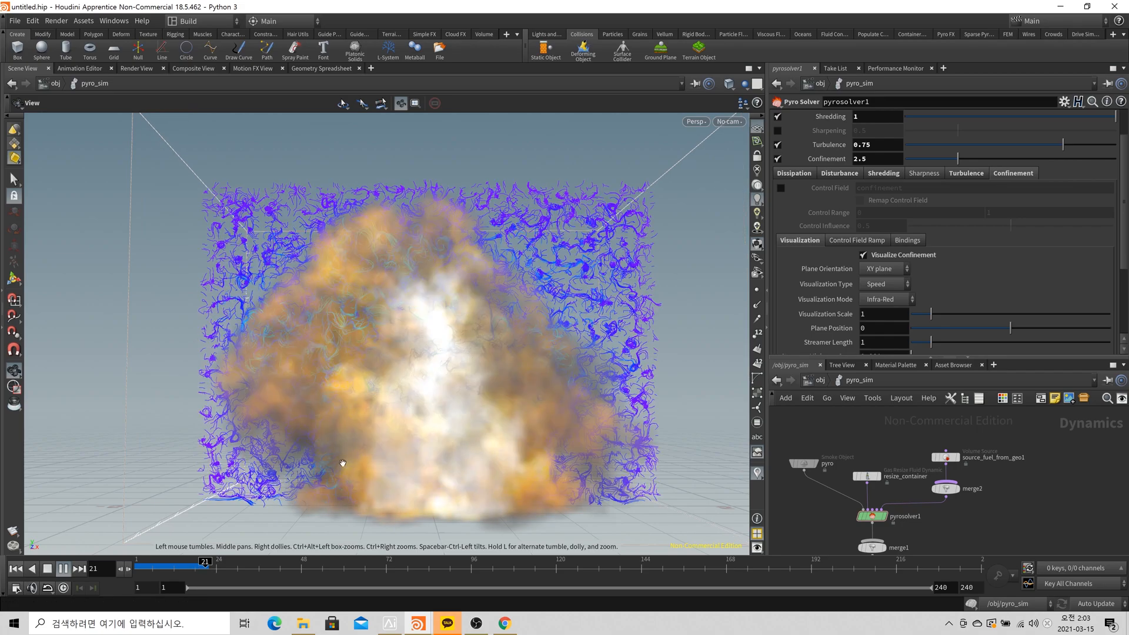
left_click(48, 569)
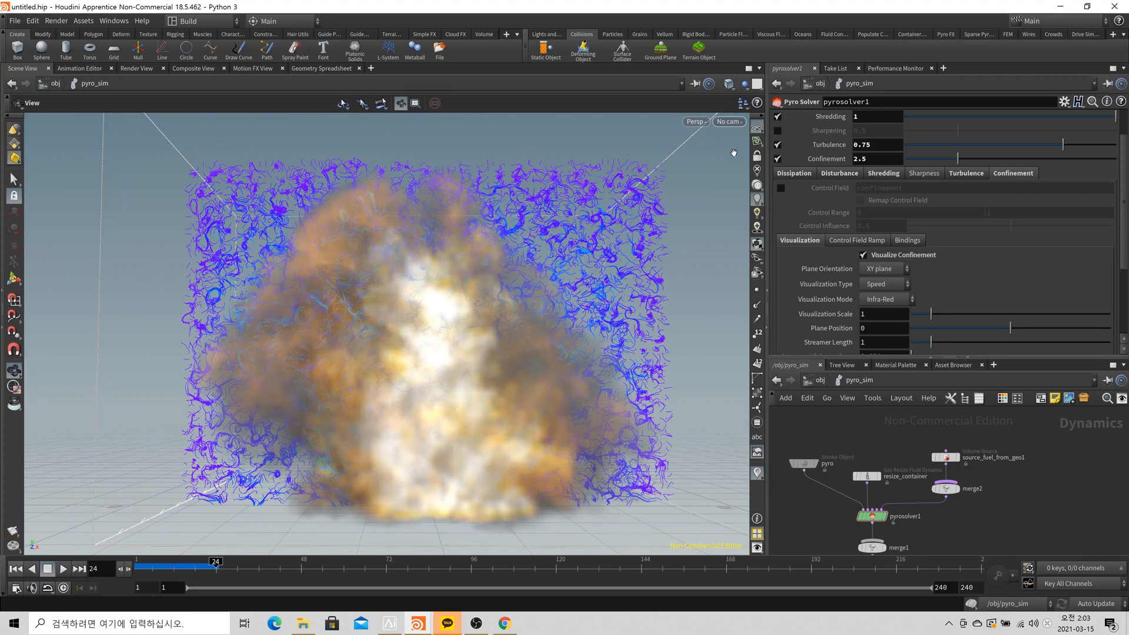
Disable Visualize Confinement on pyrosolver1 and view the explosion from farther away.
scroll(1043, 296, "up", 2)
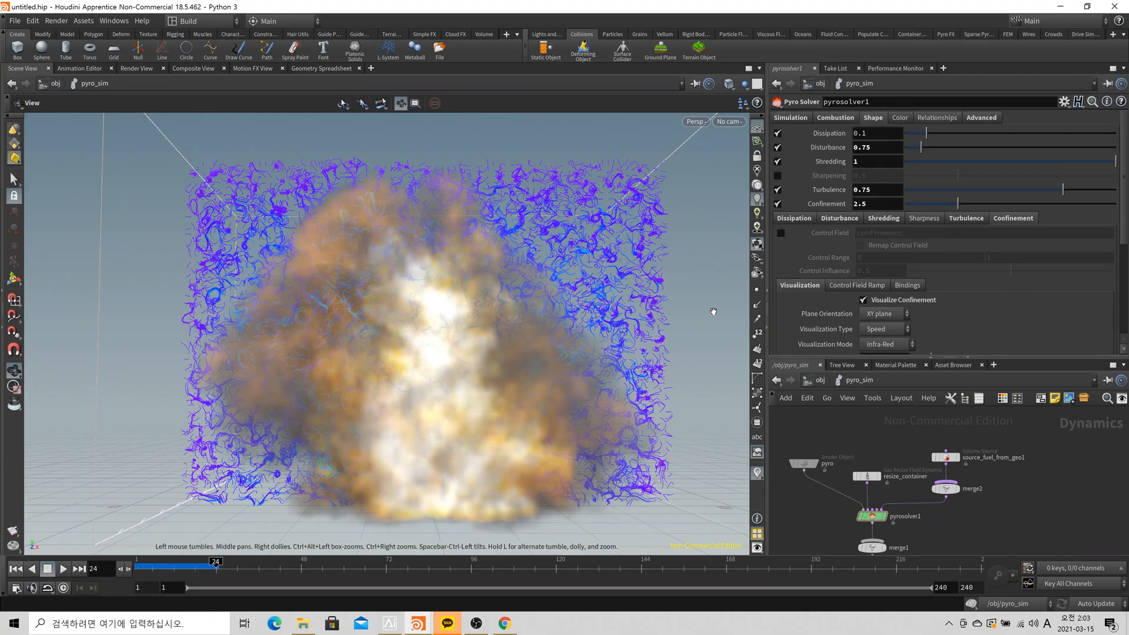
scroll(676, 330, "down", 3)
left_click(863, 300)
left_click_drag(672, 358, 509, 350)
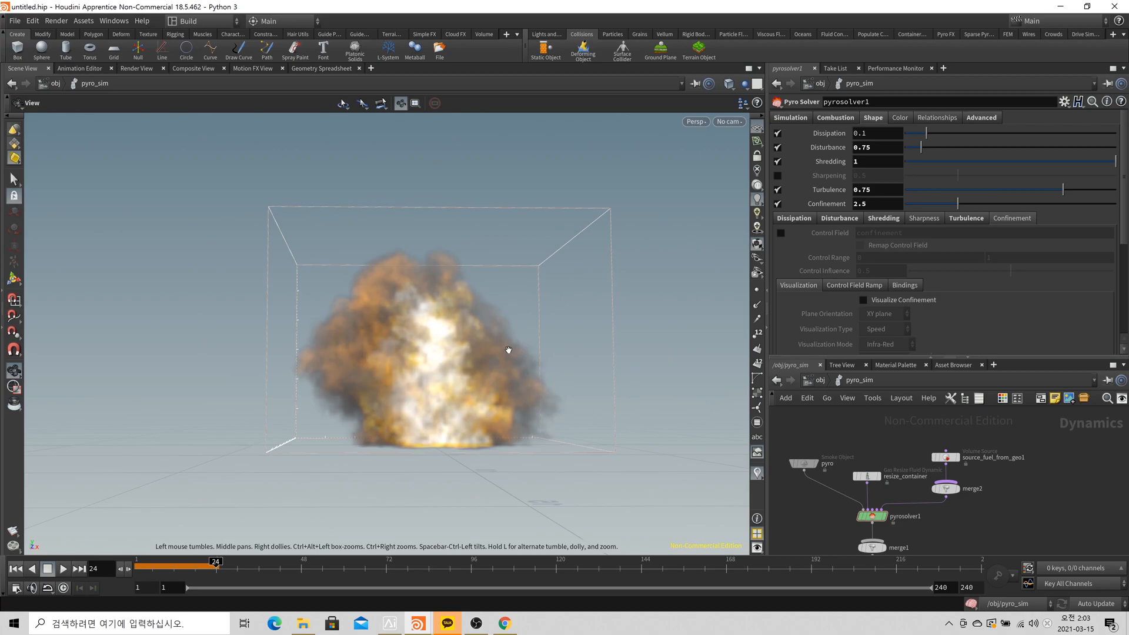
right_click_drag(494, 363, 365, 370)
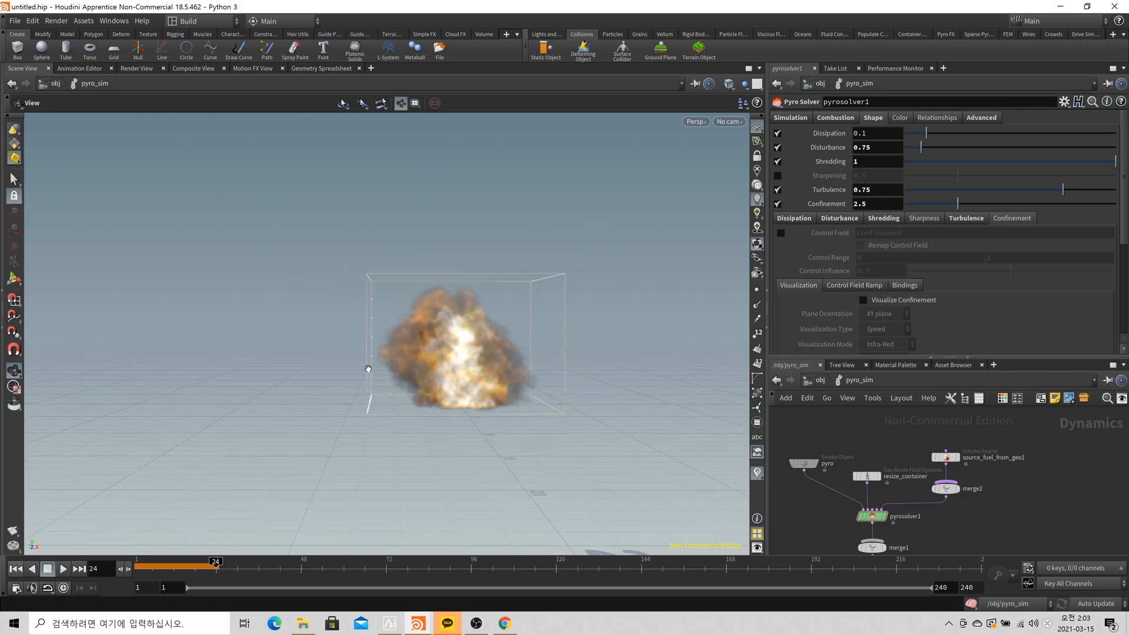
middle_click_drag(365, 370, 341, 404)
Widen the parameter and network panes, make the network pane taller, and look through pyrosolver1's Color and Relationships settings.
left_click_drag(767, 423, 674, 421)
left_click_drag(826, 349, 823, 317)
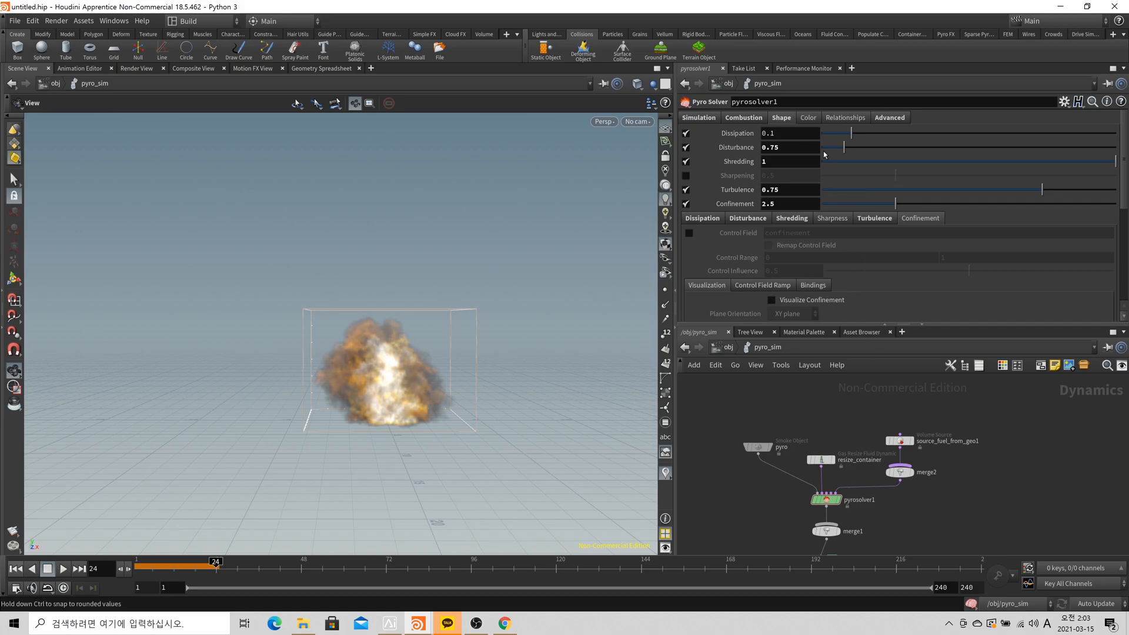
left_click(809, 119)
left_click(842, 118)
left_click(808, 120)
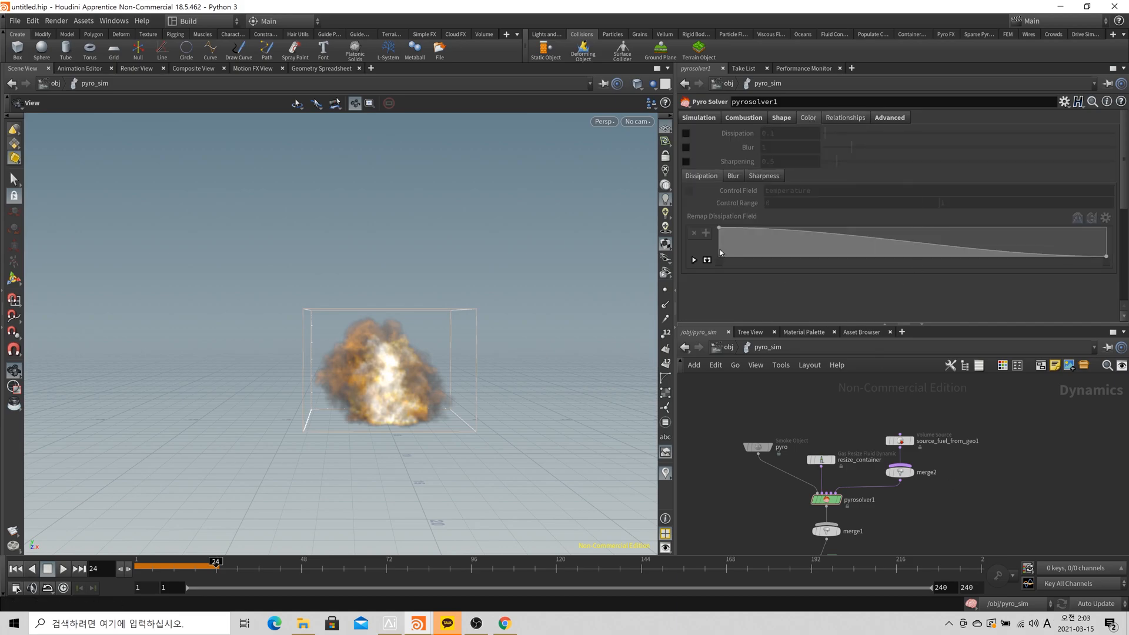
Open pyrosolver1's Advanced settings and spread the pyro, resize_container, source_fuel_from_geo1 and merge2 nodes farther apart in the network.
left_click(847, 119)
left_click(902, 118)
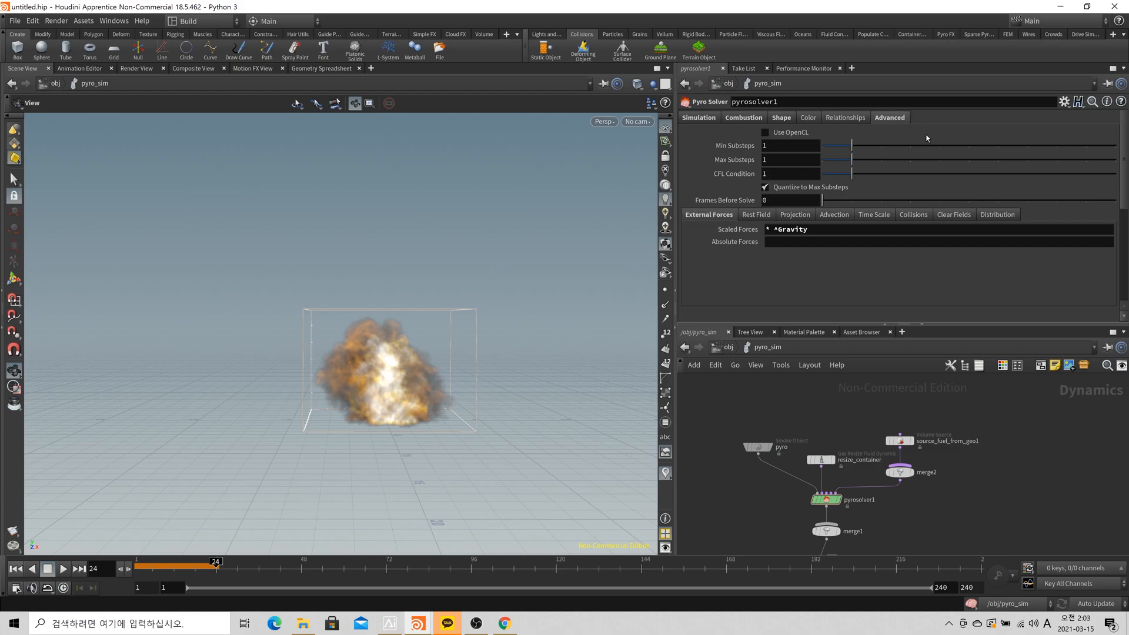
scroll(852, 434, "up", 3)
middle_click_drag(848, 464, 883, 429)
scroll(883, 430, "down", 2)
left_click_drag(771, 427, 723, 419)
left_click_drag(846, 440, 801, 418)
left_click(941, 418)
left_click_drag(943, 421, 1023, 406)
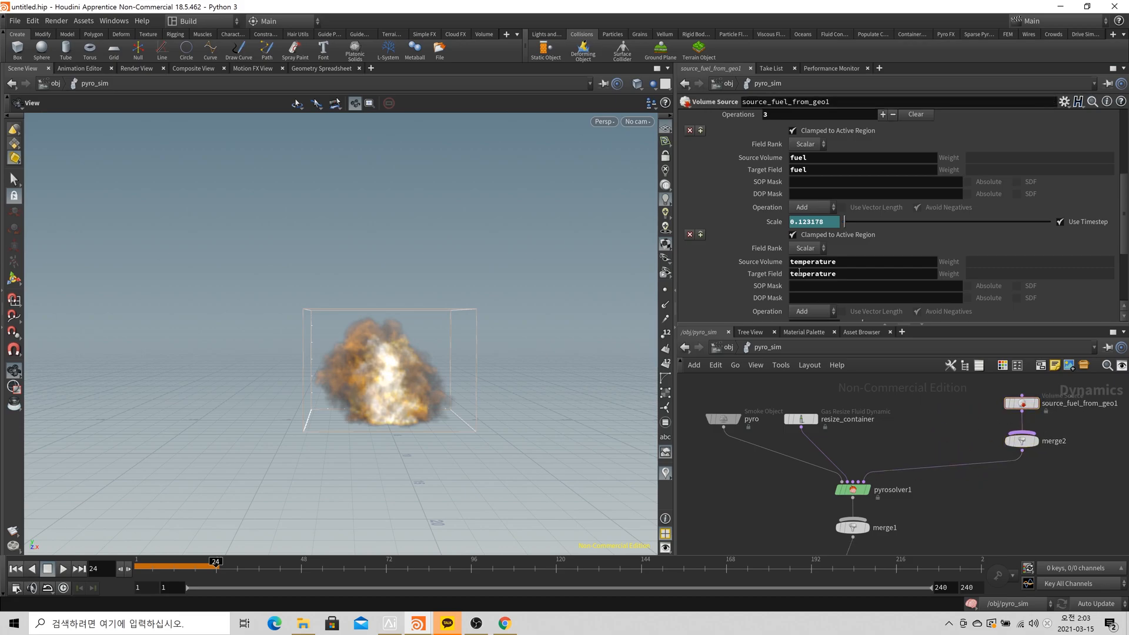
Review source_fuel_from_geo1's volume source settings, then examine pyrosolver1's Scaled Forces entry with the simulation rewound to the first frame.
scroll(728, 221, "up", 6)
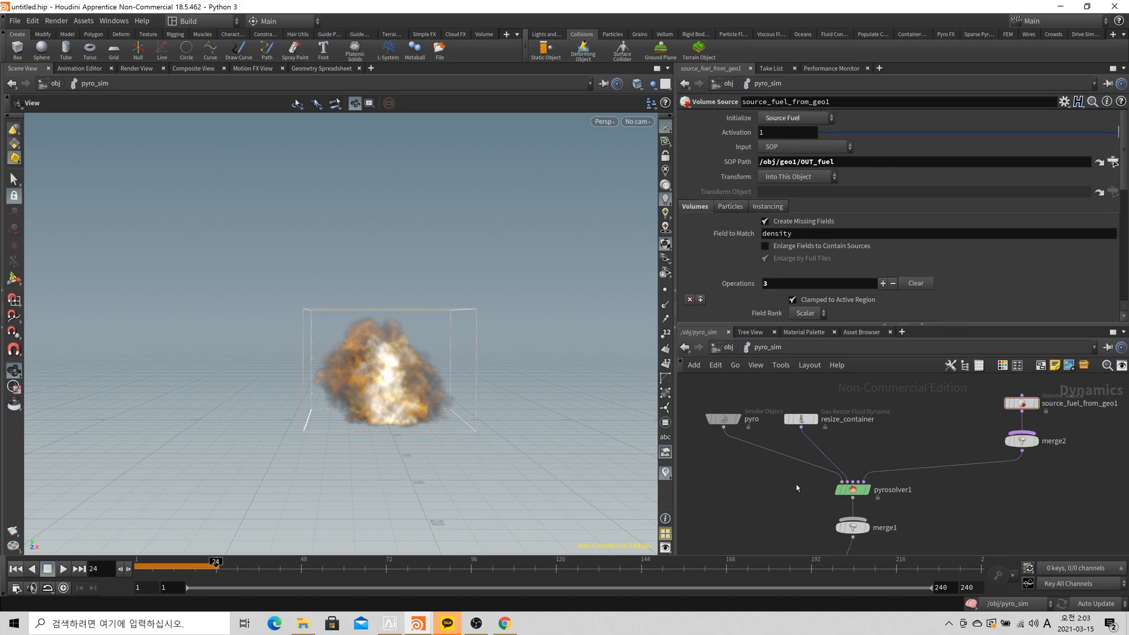
left_click(852, 489)
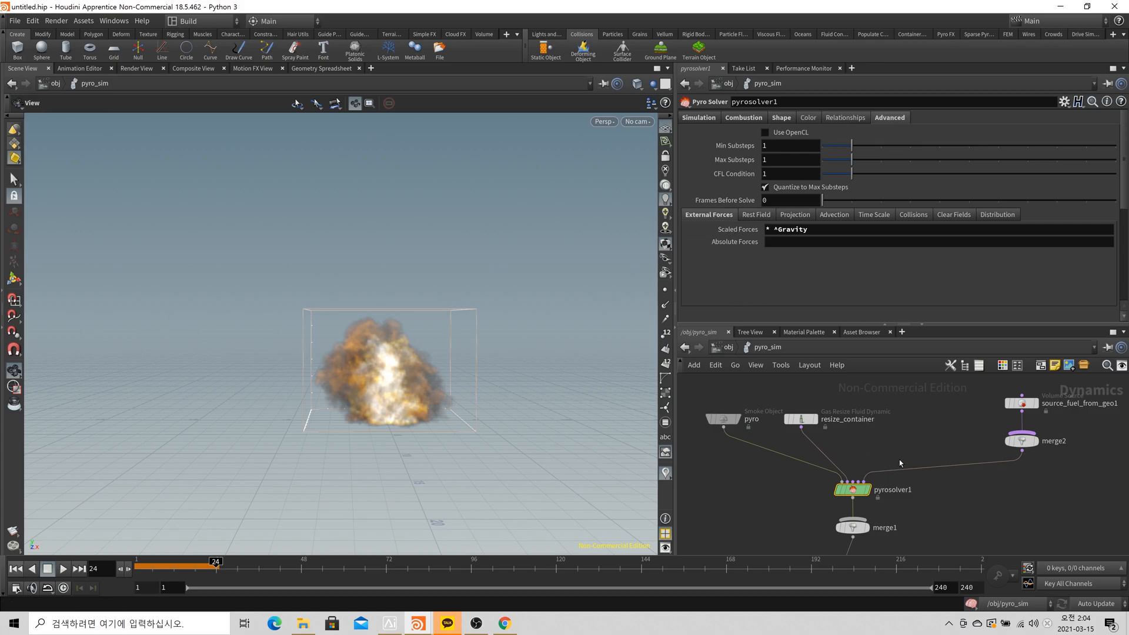
left_click(16, 568)
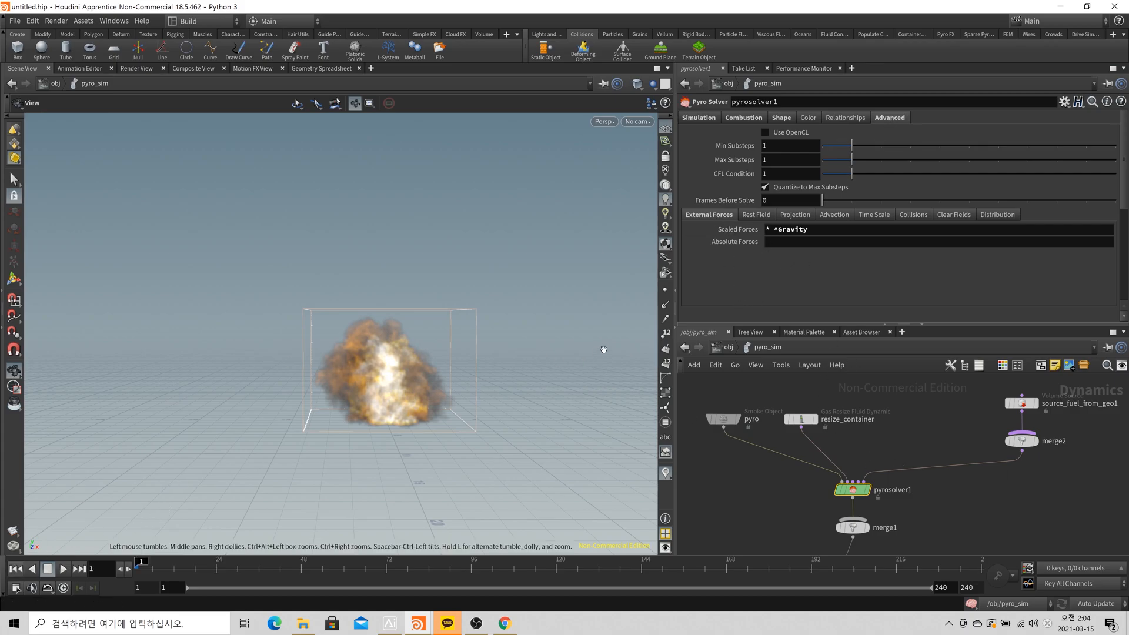
left_click_drag(774, 229, 824, 229)
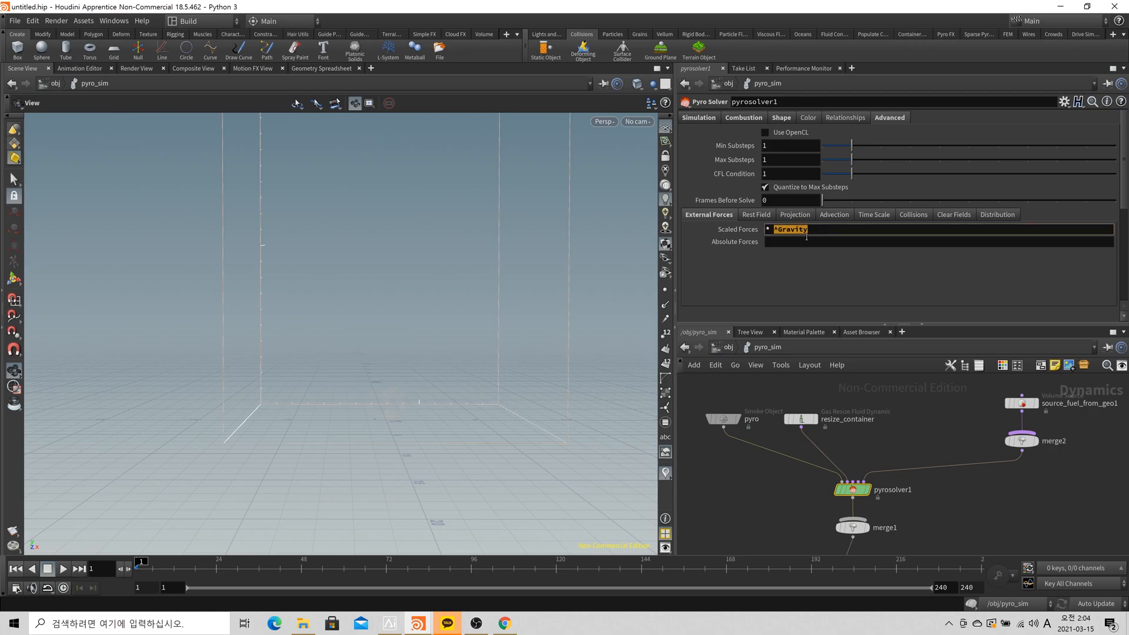
left_click_drag(442, 401, 449, 372)
Try out Use OpenCL in pyrosolver1's Advanced settings and switch it back off.
middle_click_drag(1004, 510, 1000, 437)
scroll(903, 508, "up", 2)
left_click_drag(900, 509, 795, 471)
middle_click_drag(916, 481, 895, 554)
left_click(804, 459)
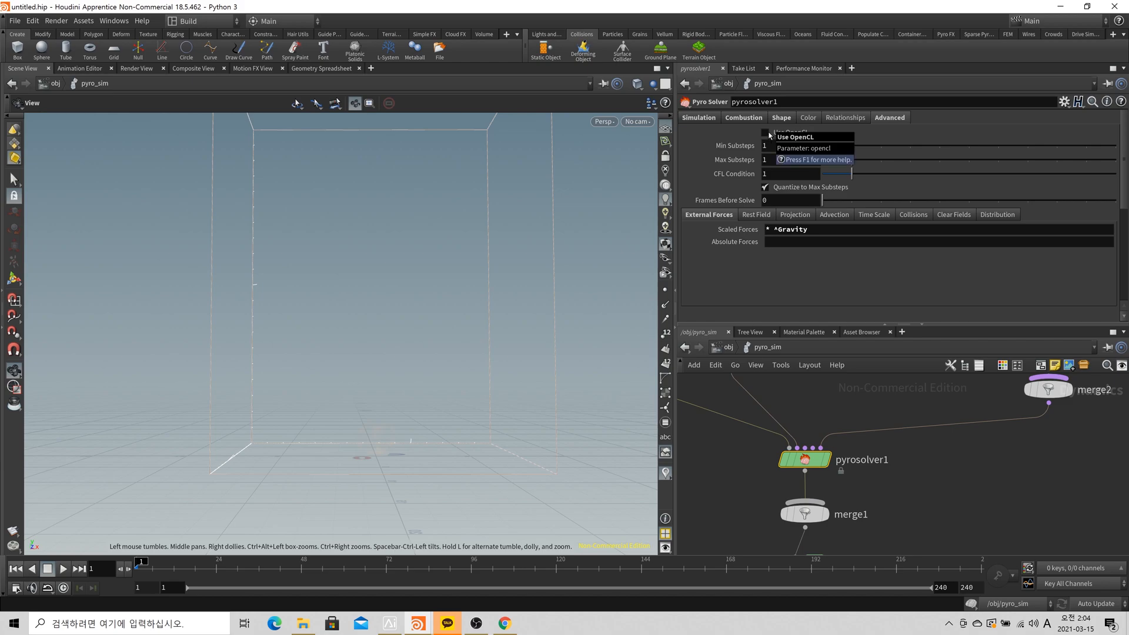
left_click(767, 134)
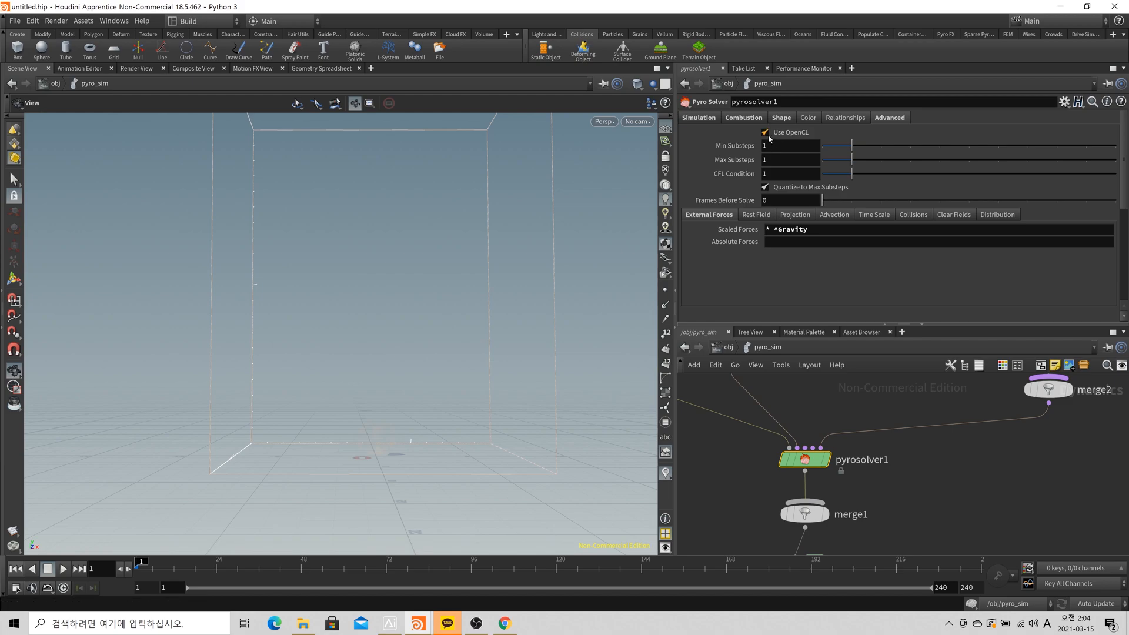
left_click(766, 133)
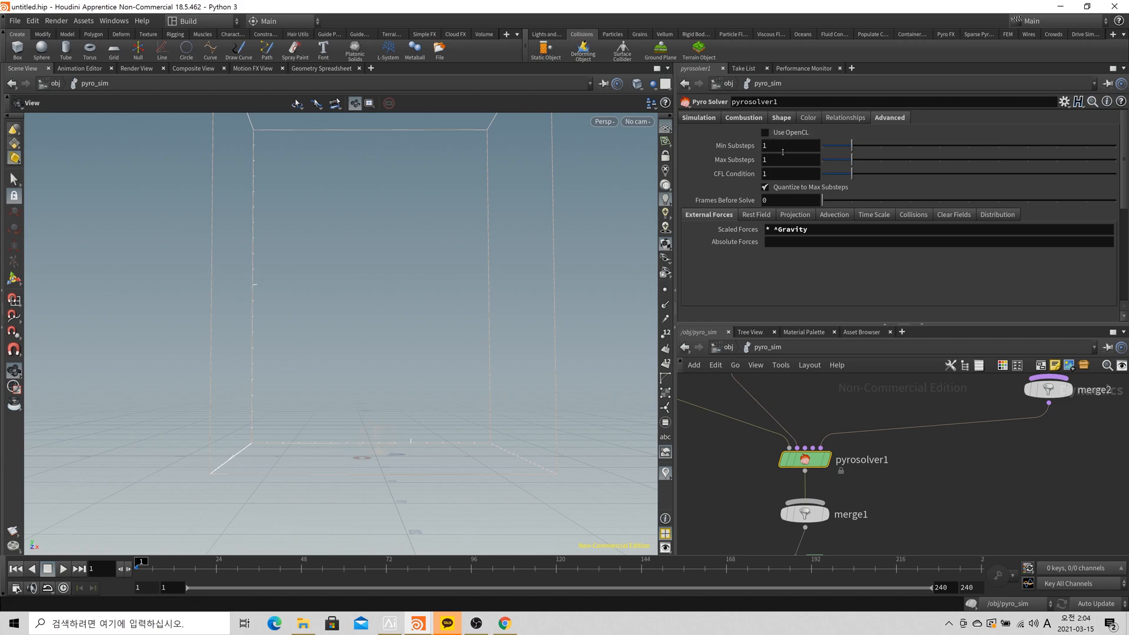
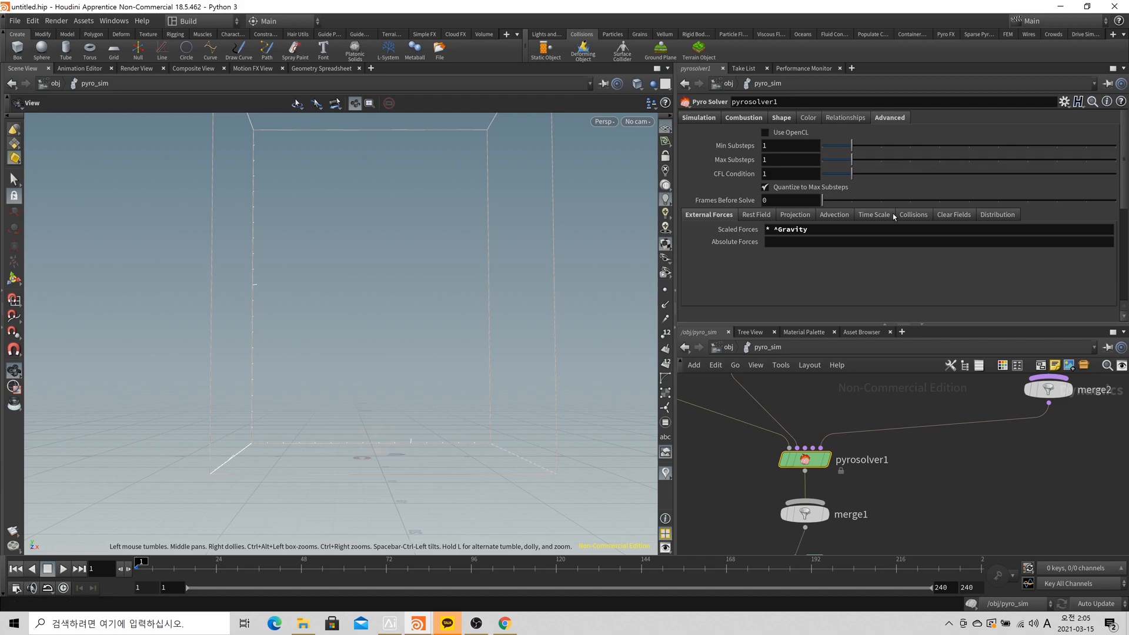
Examine pyrosolver1's Rest Field and Projection settings, including the available projection methods.
left_click(760, 215)
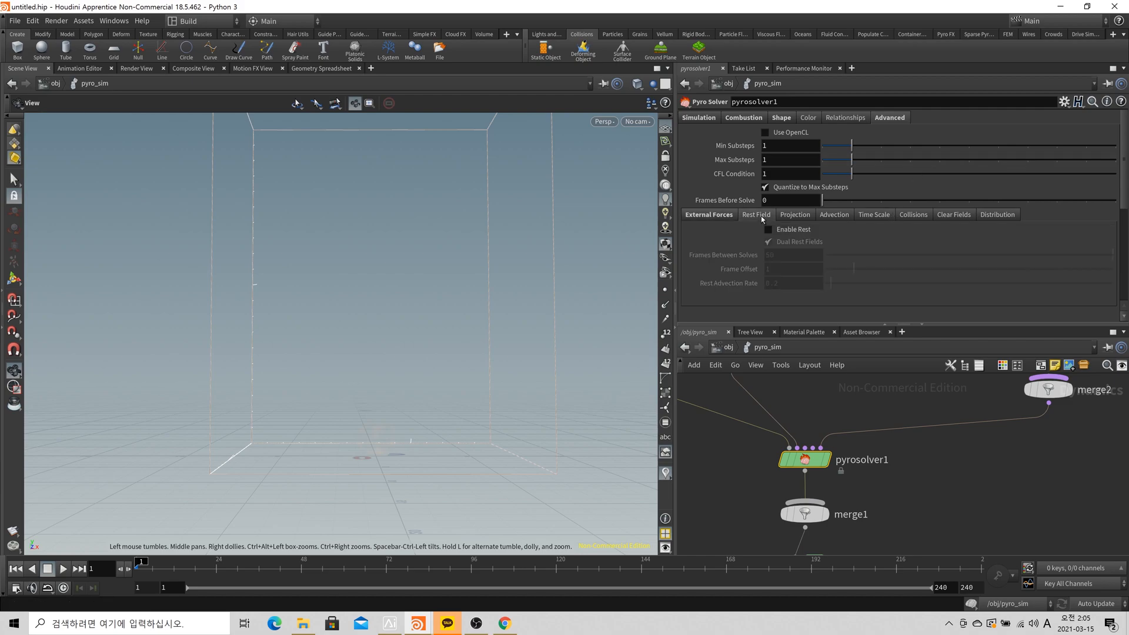
scroll(341, 305, "down", 5)
left_click_drag(350, 415, 371, 387)
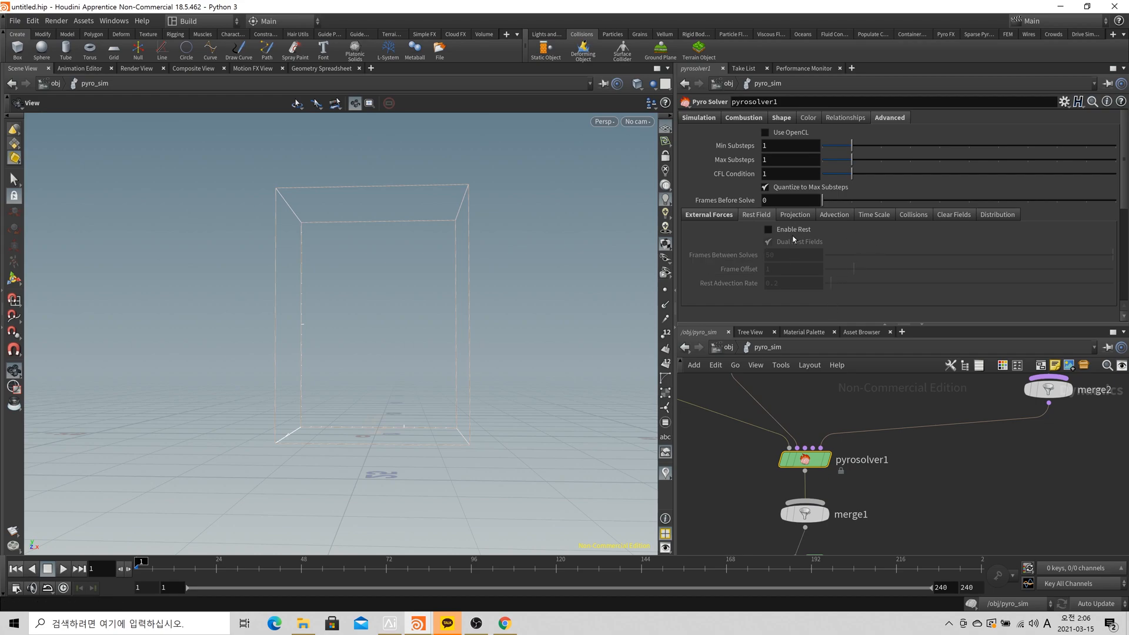
left_click(800, 217)
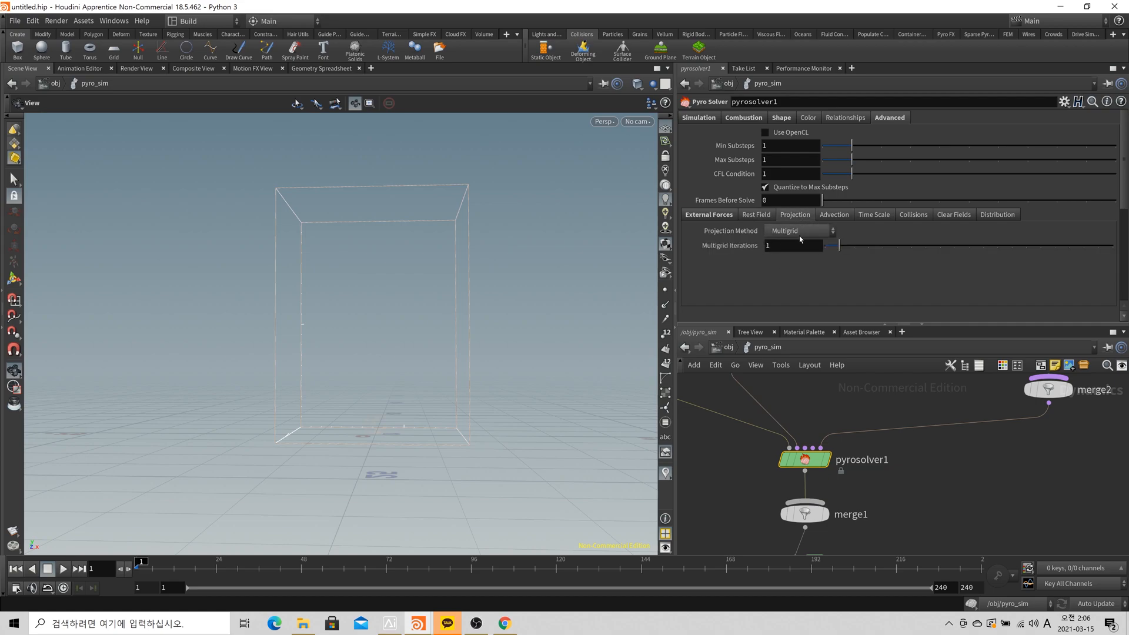
left_click(800, 238)
left_click(794, 234)
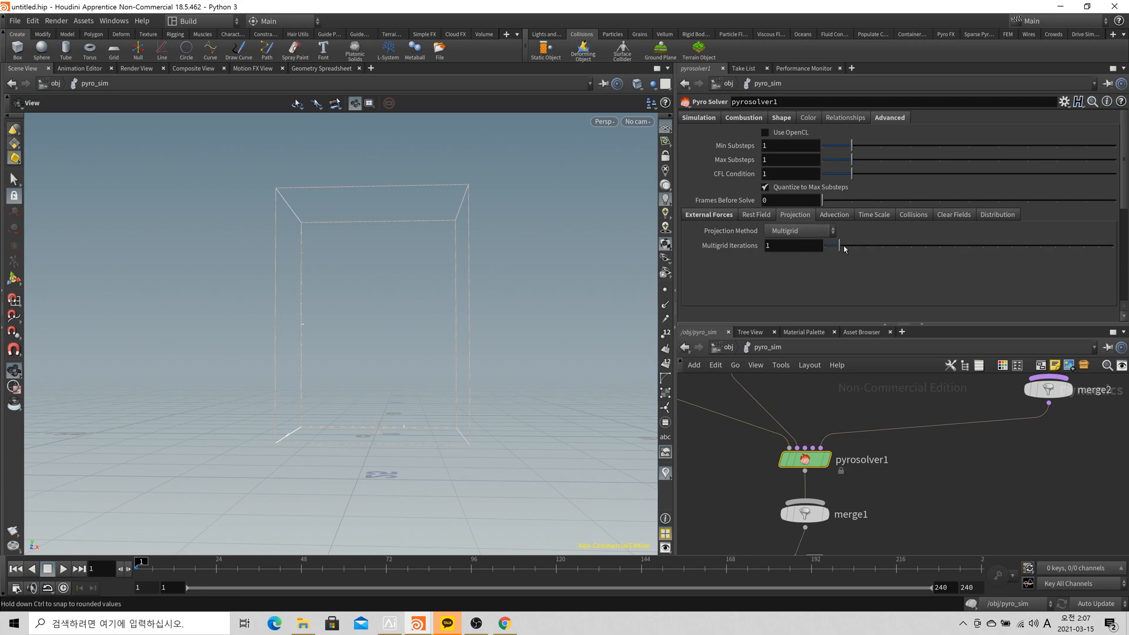
Set both the Advection Type and the Vel Advection Type of pyrosolver1 to BFECC.
left_click(833, 215)
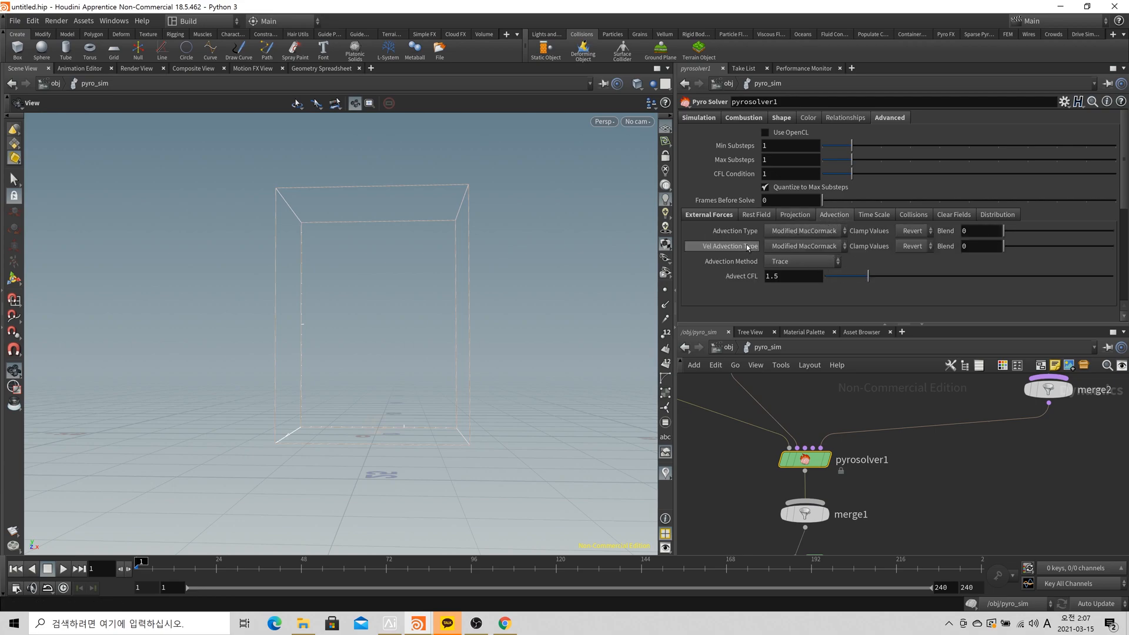
mouse_move(750, 246)
left_click(824, 231)
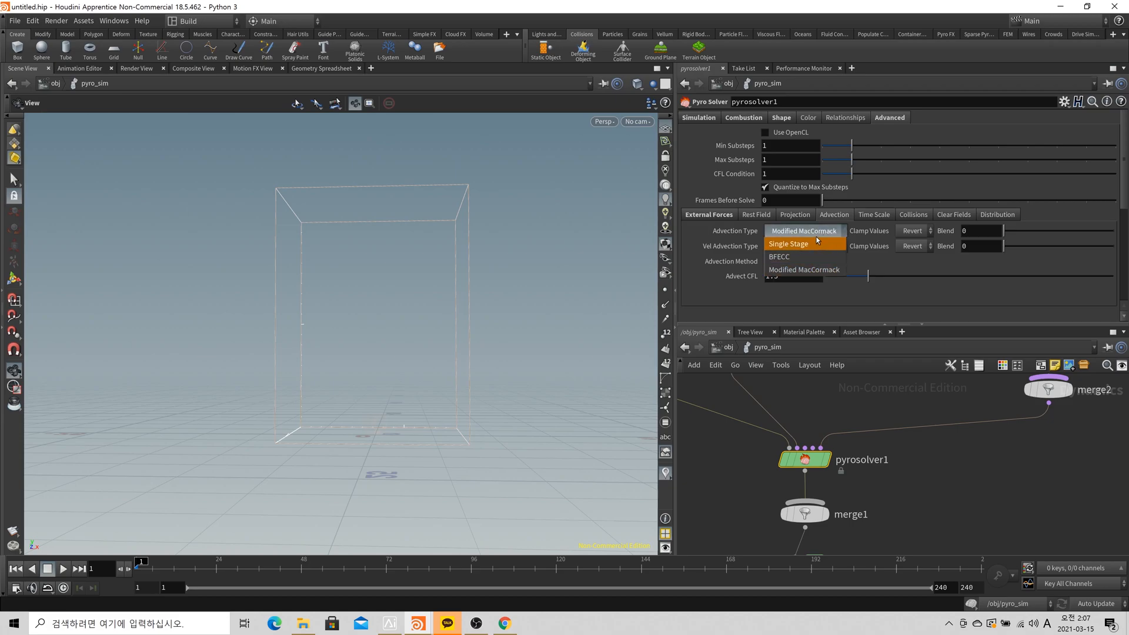
left_click(815, 233)
left_click(814, 247)
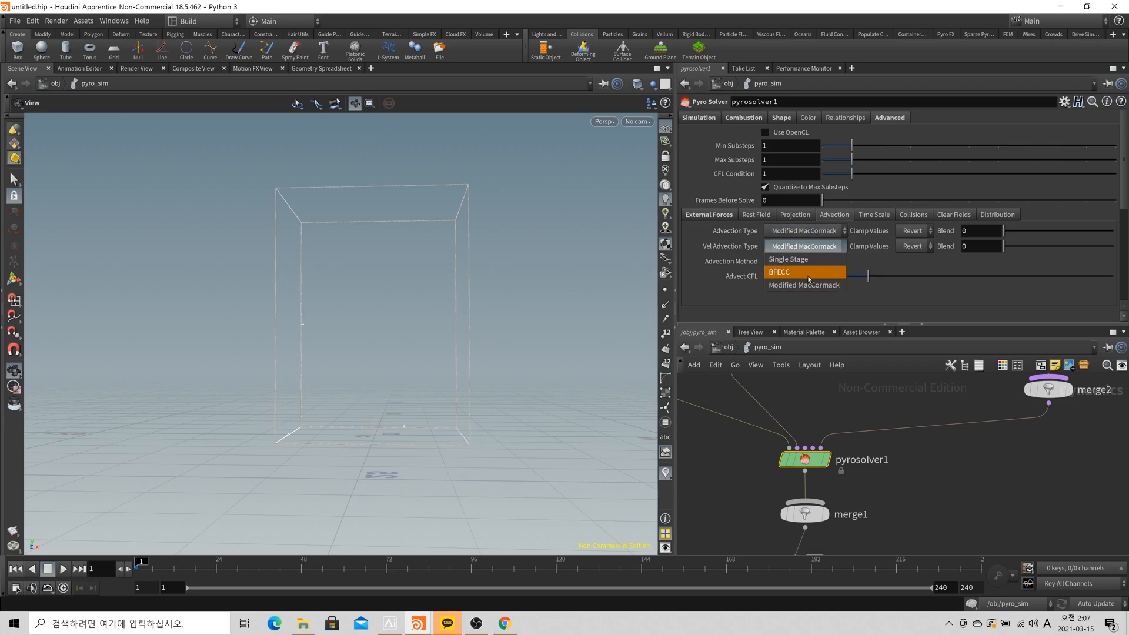
left_click(806, 268)
left_click(814, 231)
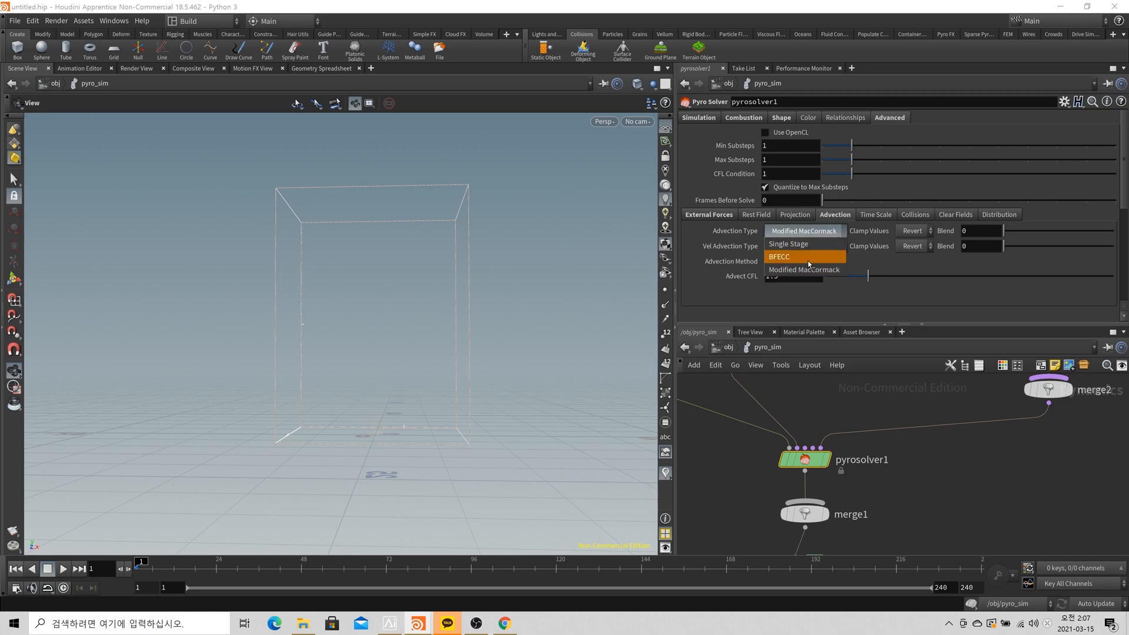
left_click(810, 248)
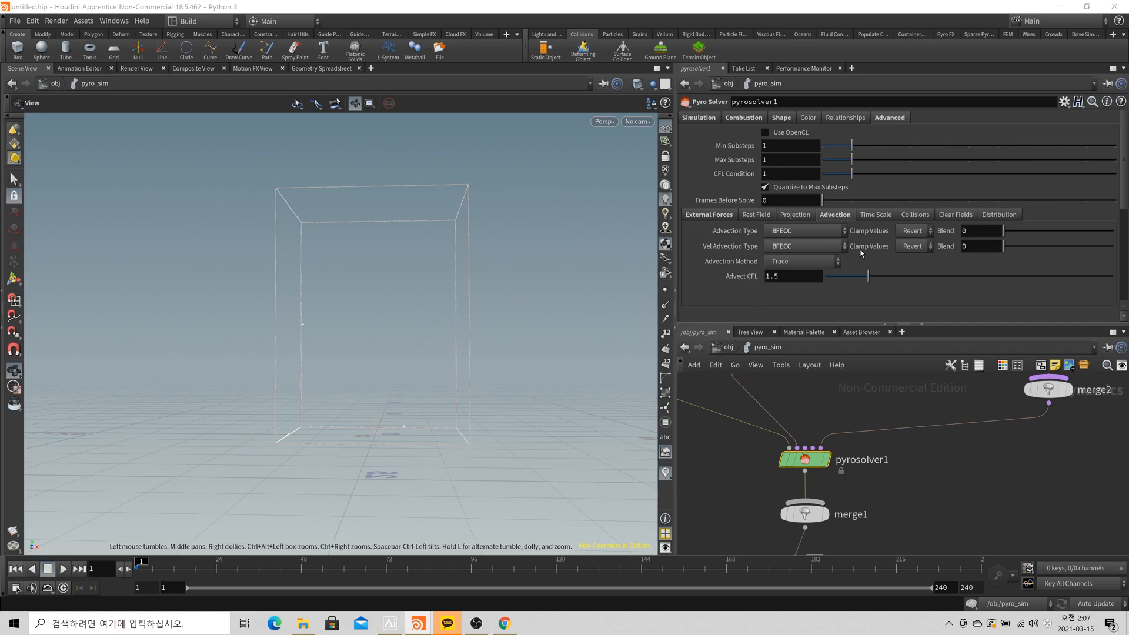
Look through pyrosolver1's Time Scale, Collisions, Clear Fields and Distribution settings and return to External Forces.
scroll(502, 335, "up", 4)
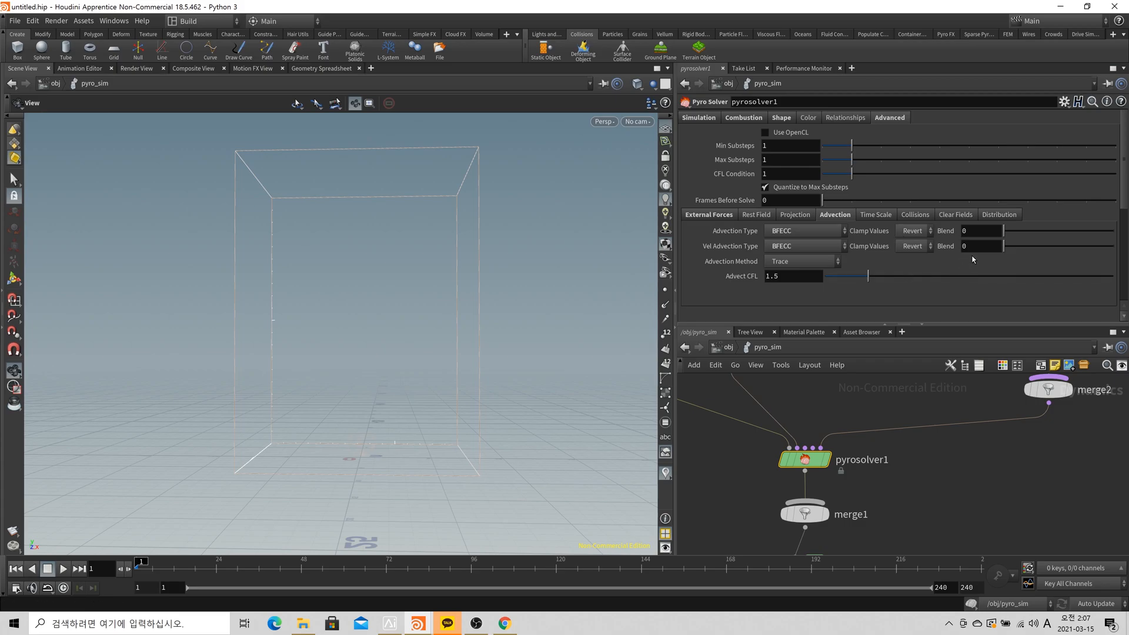
left_click(876, 214)
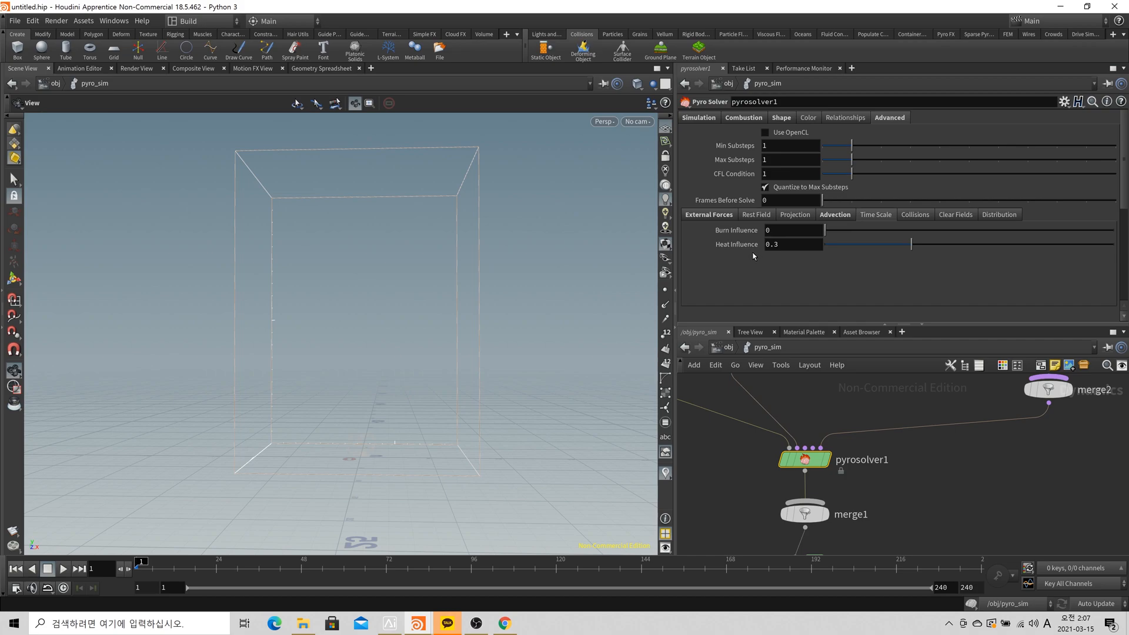
left_click(915, 215)
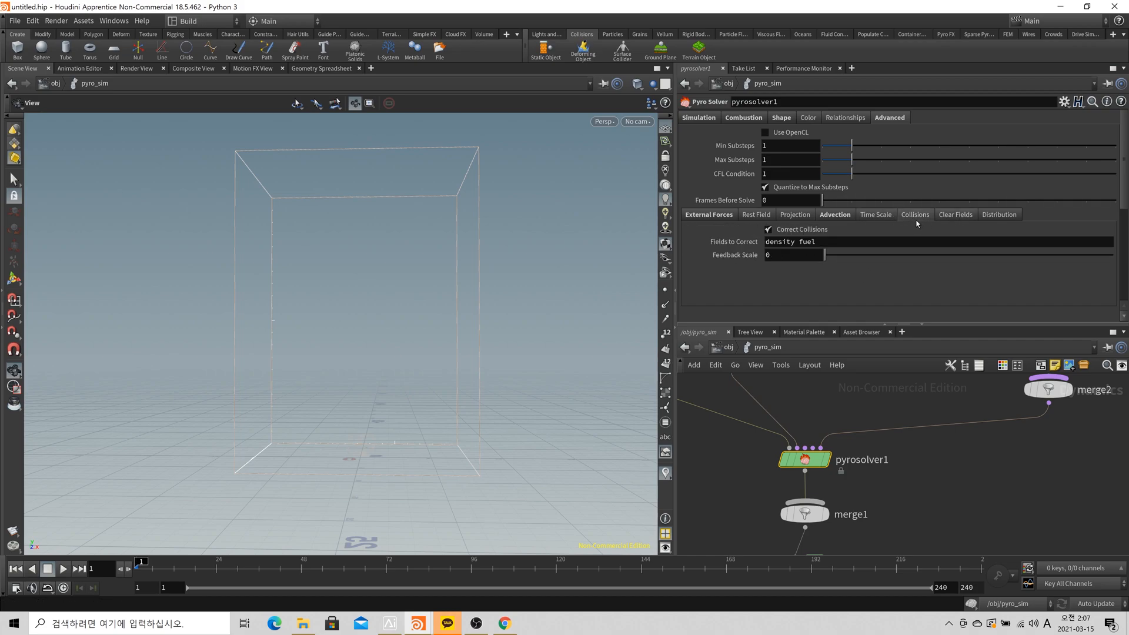
left_click(956, 215)
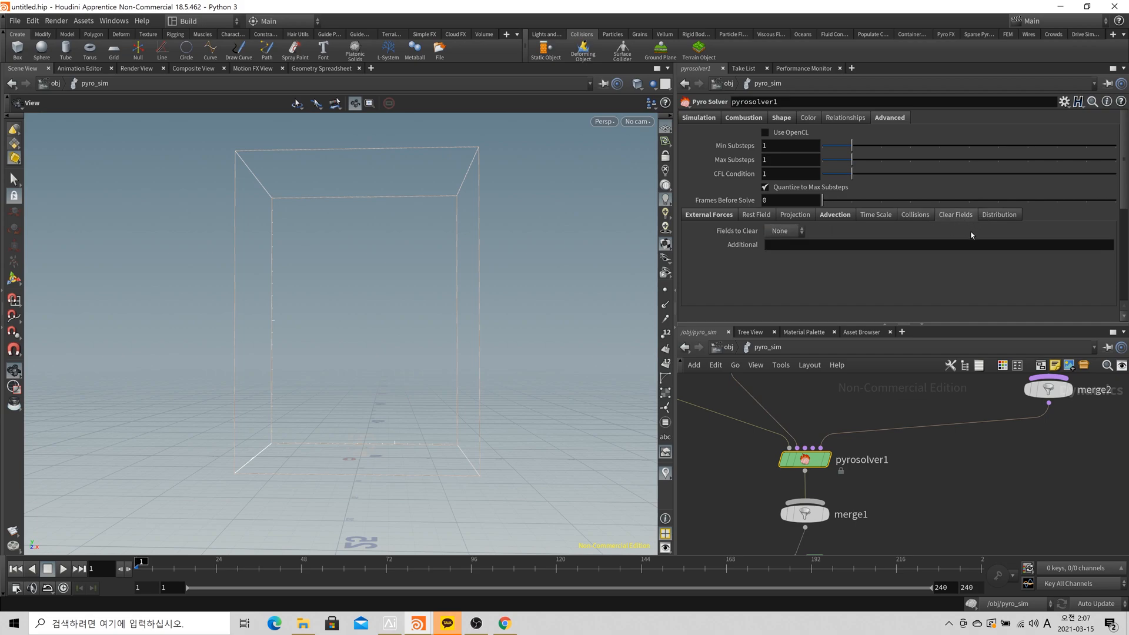
left_click(984, 216)
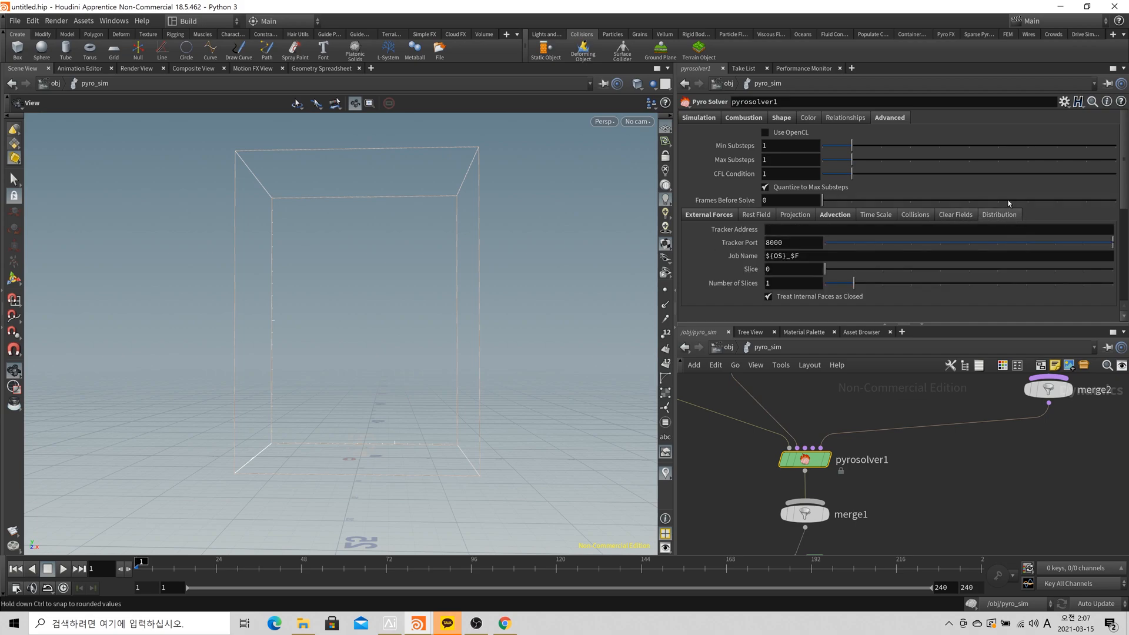
left_click(724, 217)
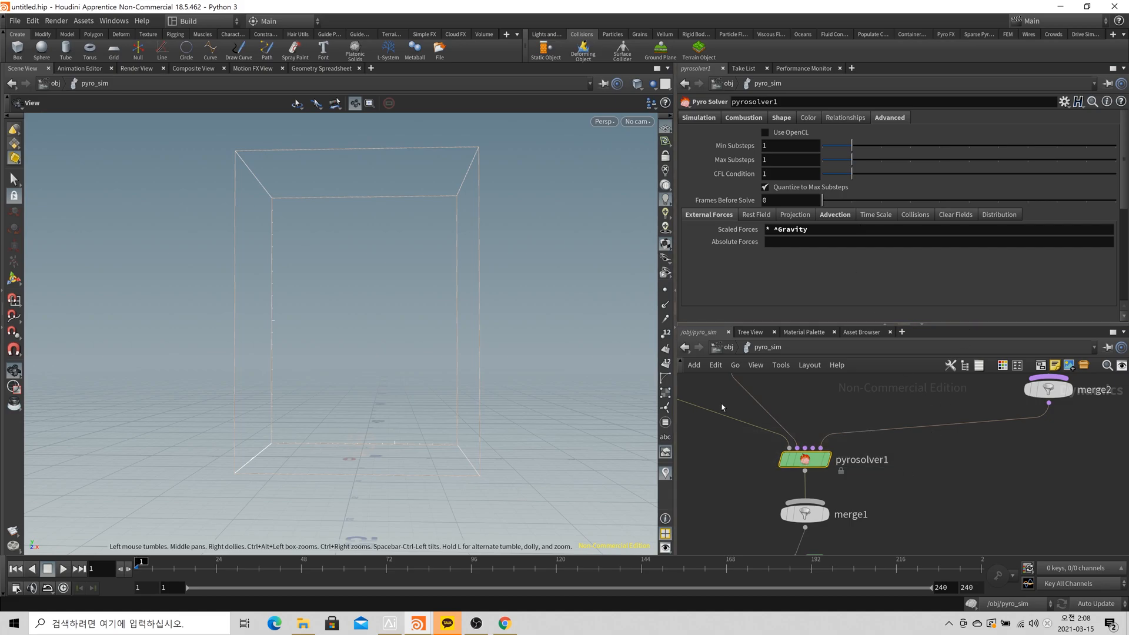
Review pyrosolver1's Combustion settings and its general Simulation parameters.
left_click(741, 120)
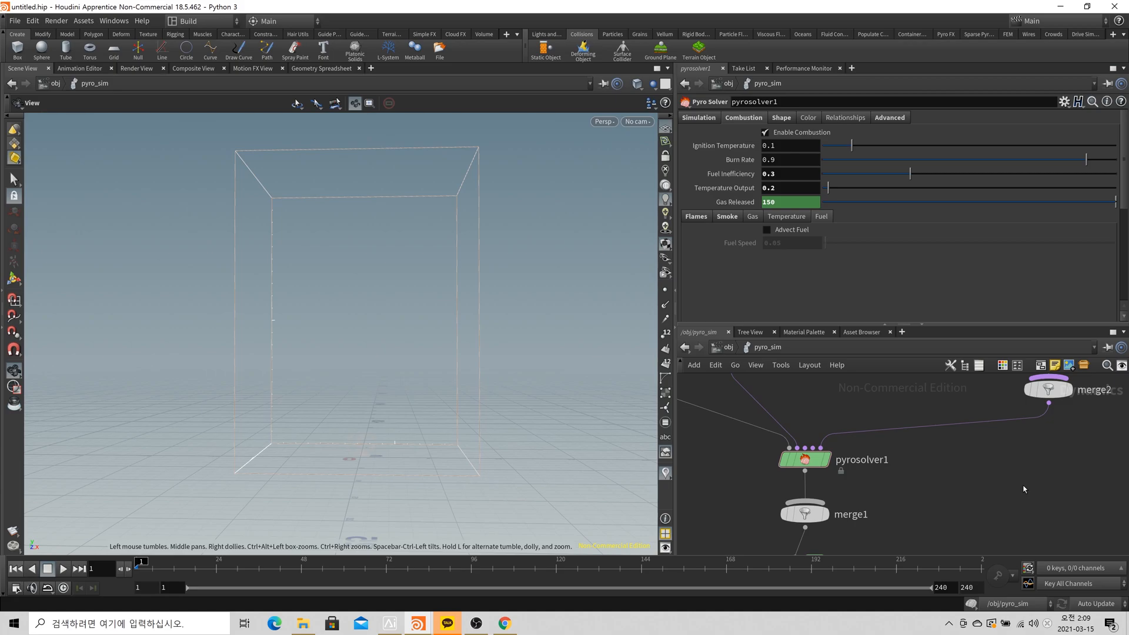
left_click_drag(903, 482, 700, 430)
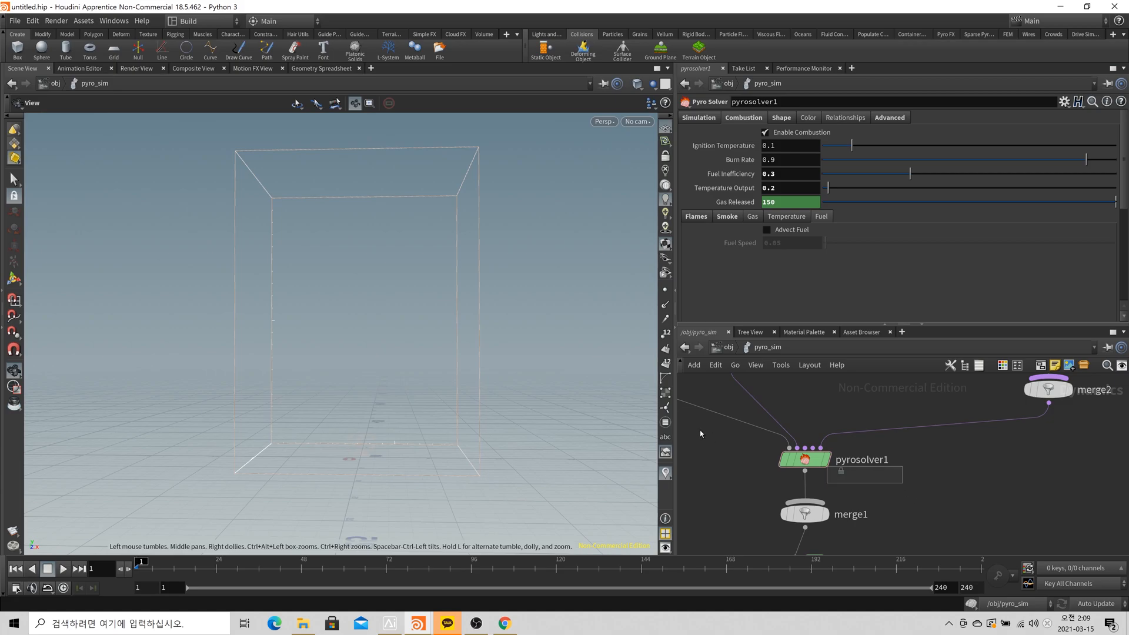
left_click(753, 121)
left_click(698, 118)
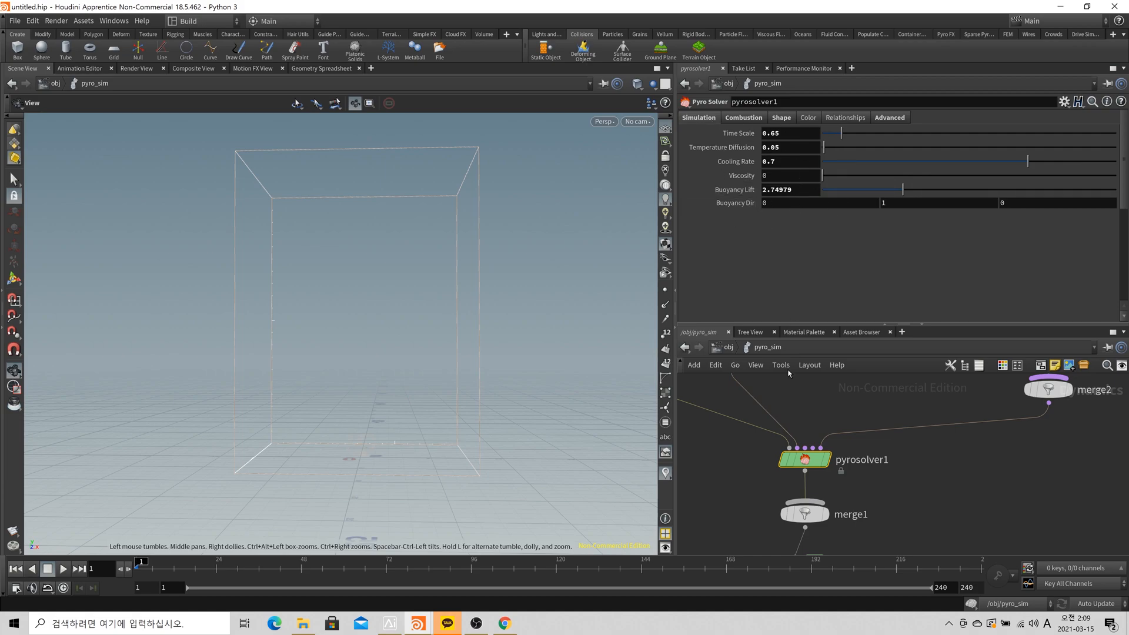
scroll(941, 473, "down", 3)
scroll(941, 494, "up", 3)
scroll(939, 514, "down", 2)
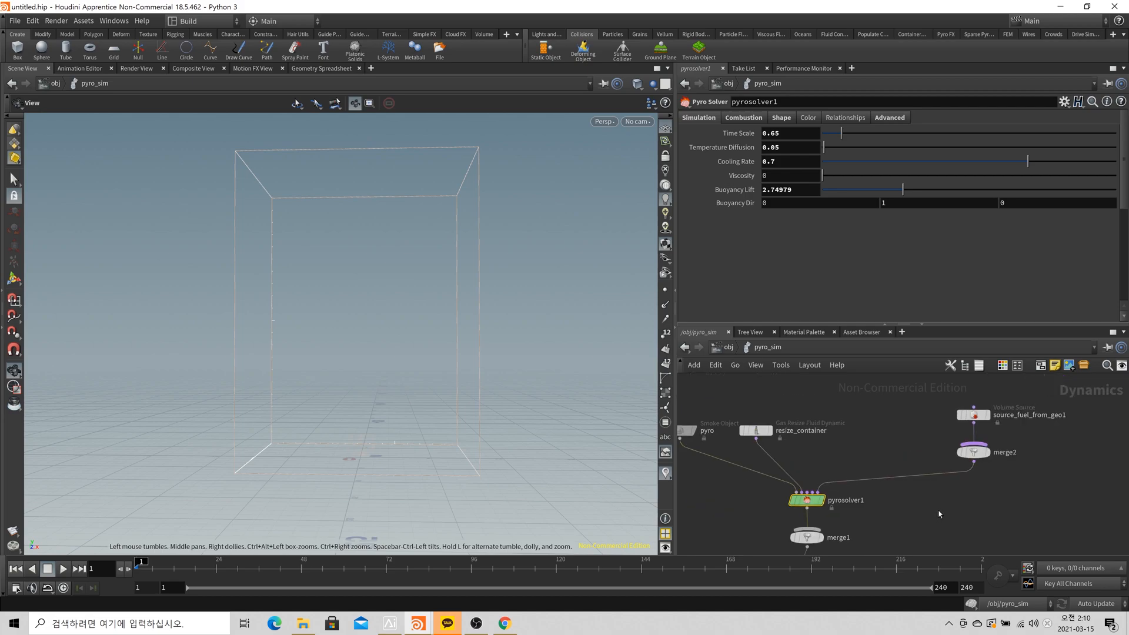
Set Shredding to 1 in pyrosolver1's Shape settings and read the description of the Disturbance parameter.
left_click(781, 118)
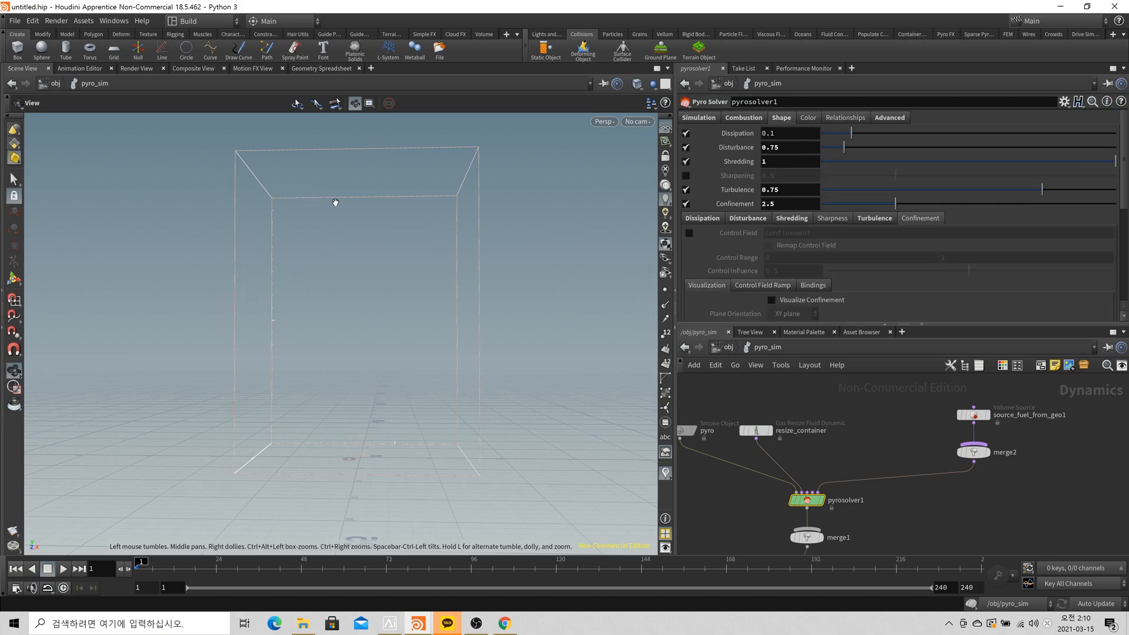
double_click(762, 161)
key("BackSpace")
type("1")
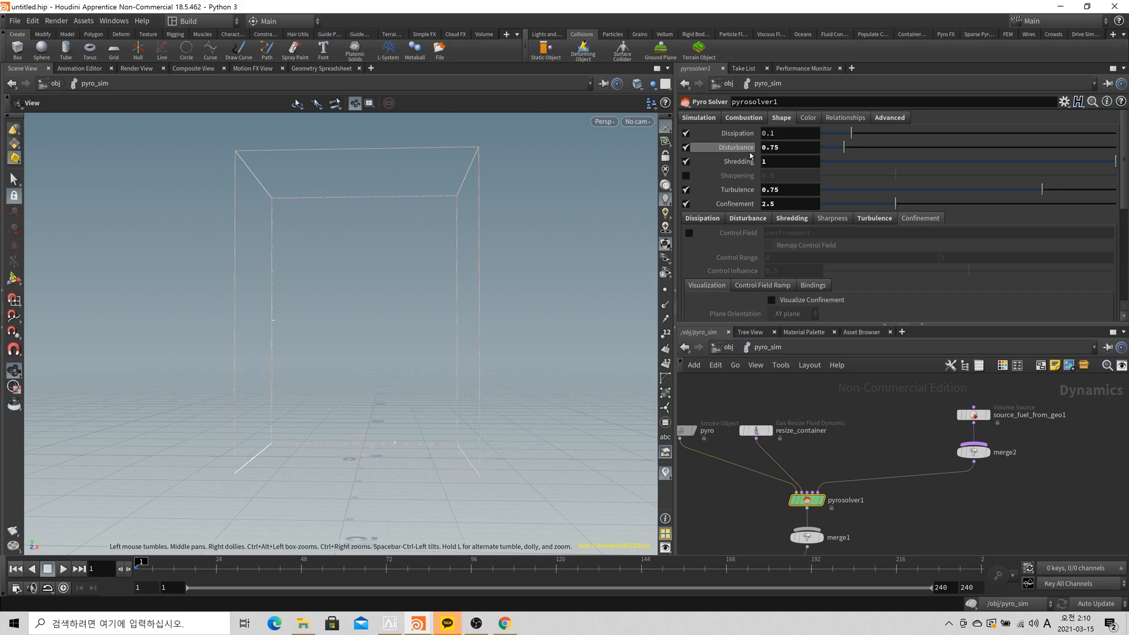
mouse_move(750, 155)
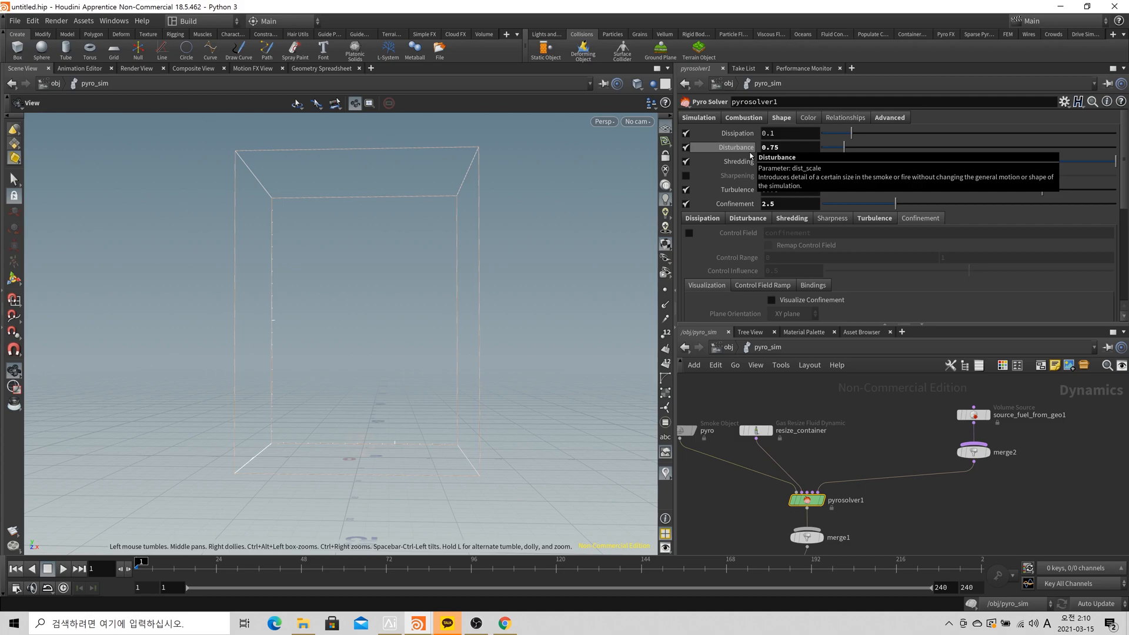
Make the network pane taller and bring pyrosolver1 and its input nodes into close view.
scroll(858, 436, "up", 3)
left_click_drag(858, 325, 858, 239)
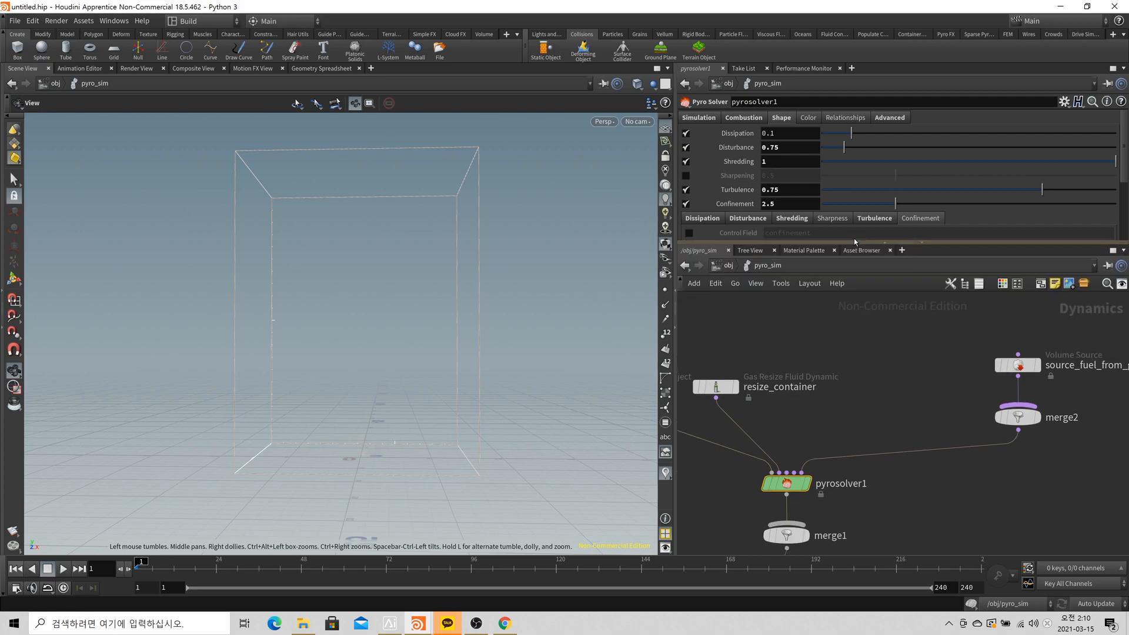
middle_click_drag(867, 529, 938, 474)
scroll(938, 474, "up", 2)
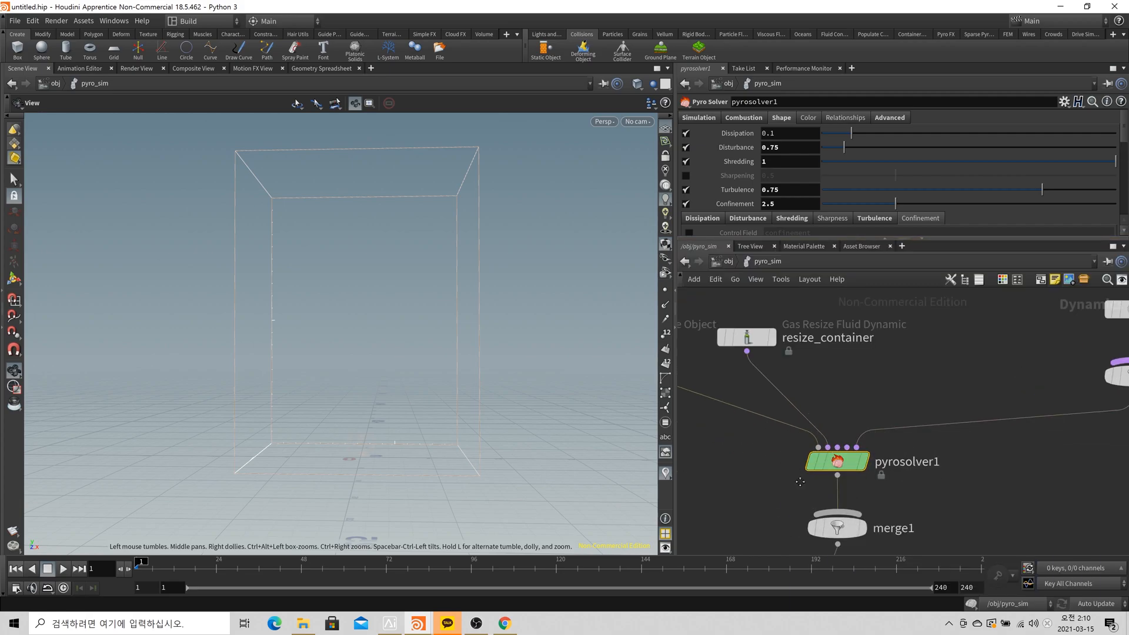
middle_click_drag(849, 450, 934, 460)
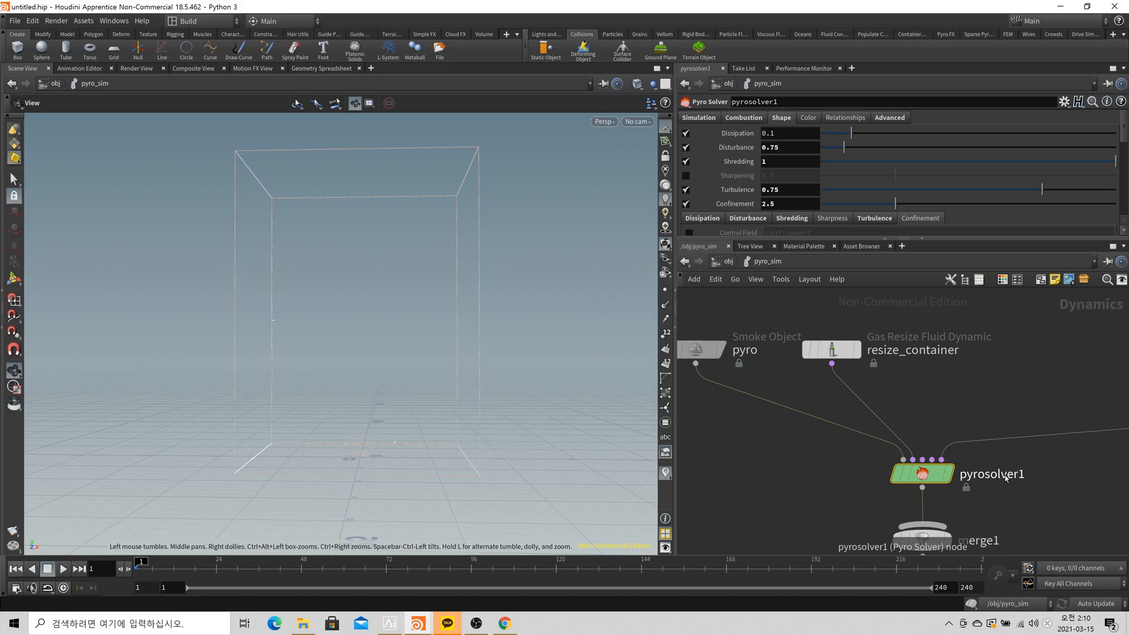
Open pyrosolver1's internal network and maximize the network pane.
middle_click_drag(1010, 480, 1005, 484)
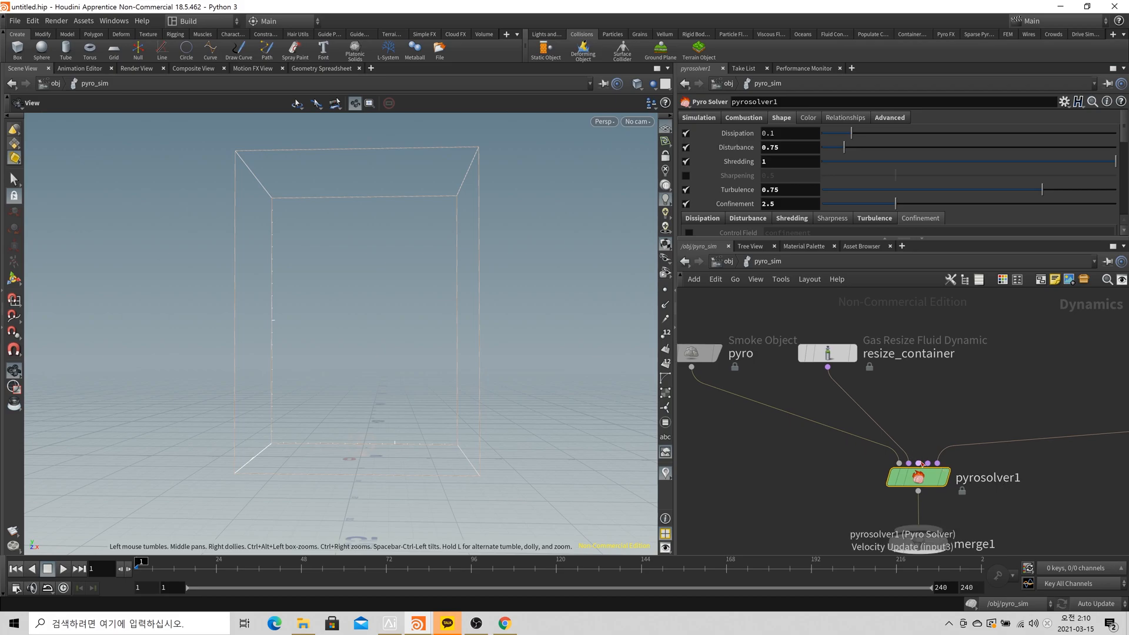
scroll(909, 425, "down", 3)
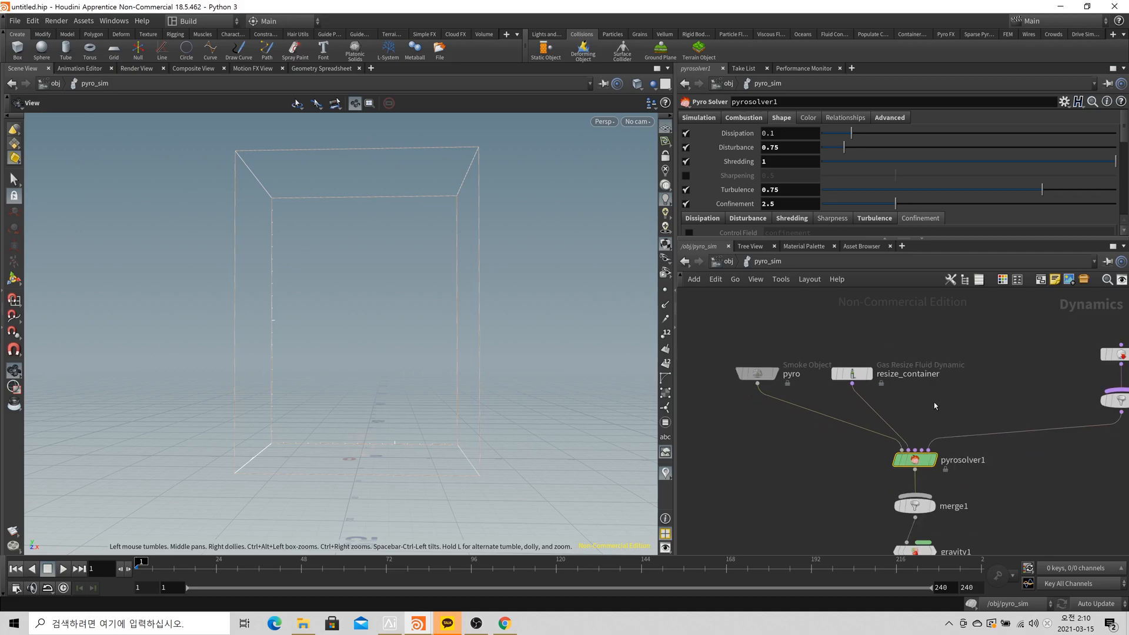
left_click(919, 463)
double_click(919, 463)
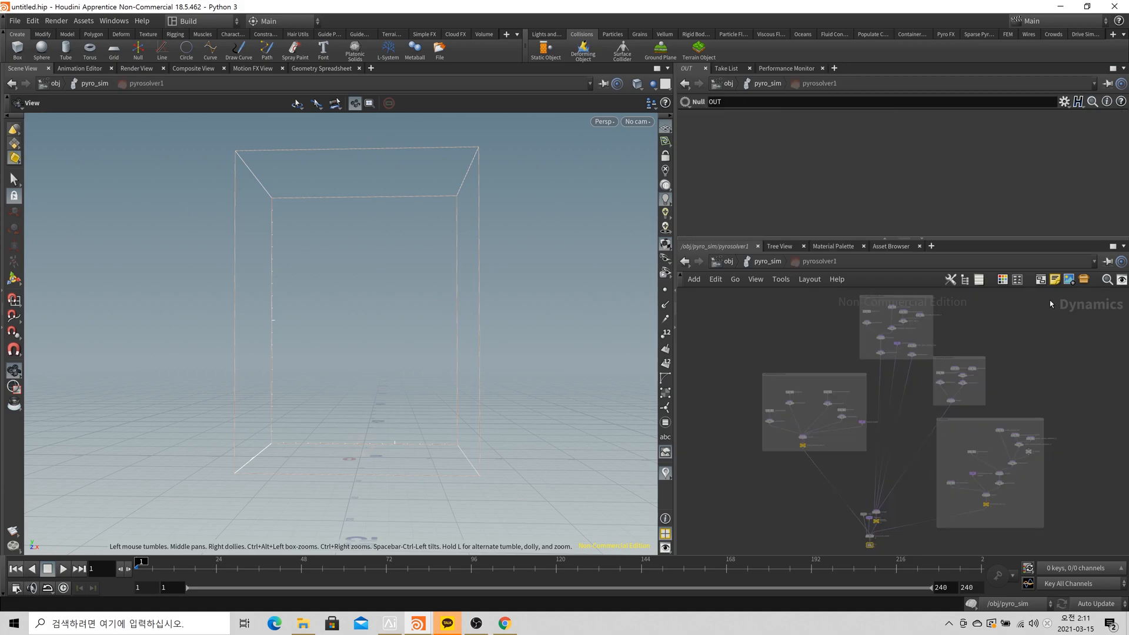
left_click(1112, 247)
scroll(536, 473, "up", 5)
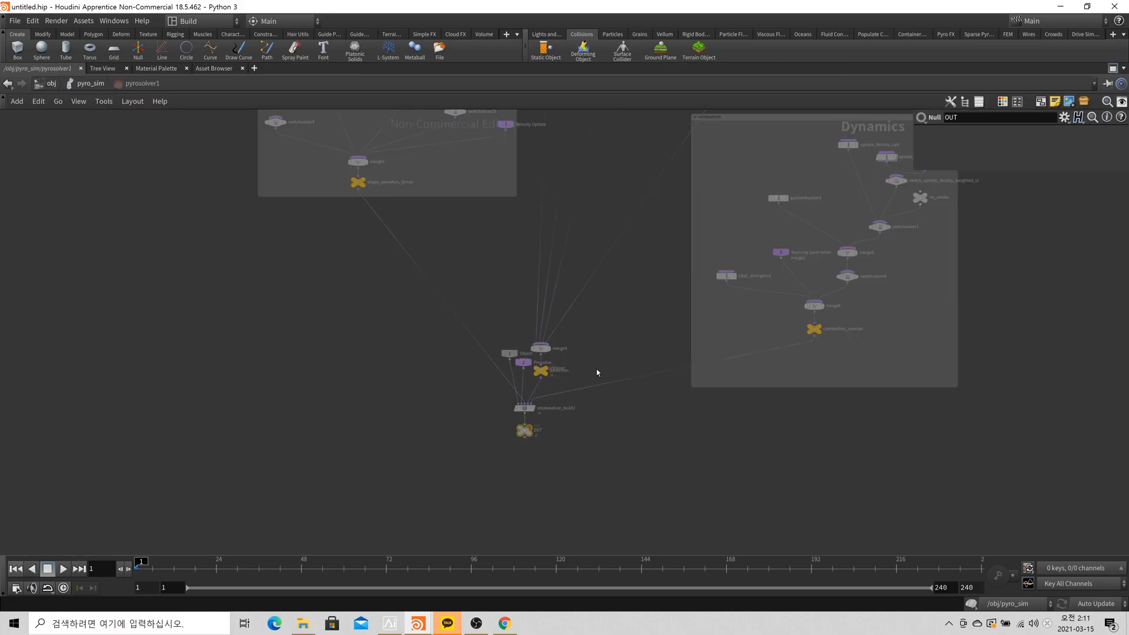
Spread the Object and Pre-solve input nodes away from the merge4 branch and select smokesolver_build2 to show its parameters.
middle_click_drag(596, 368, 687, 519)
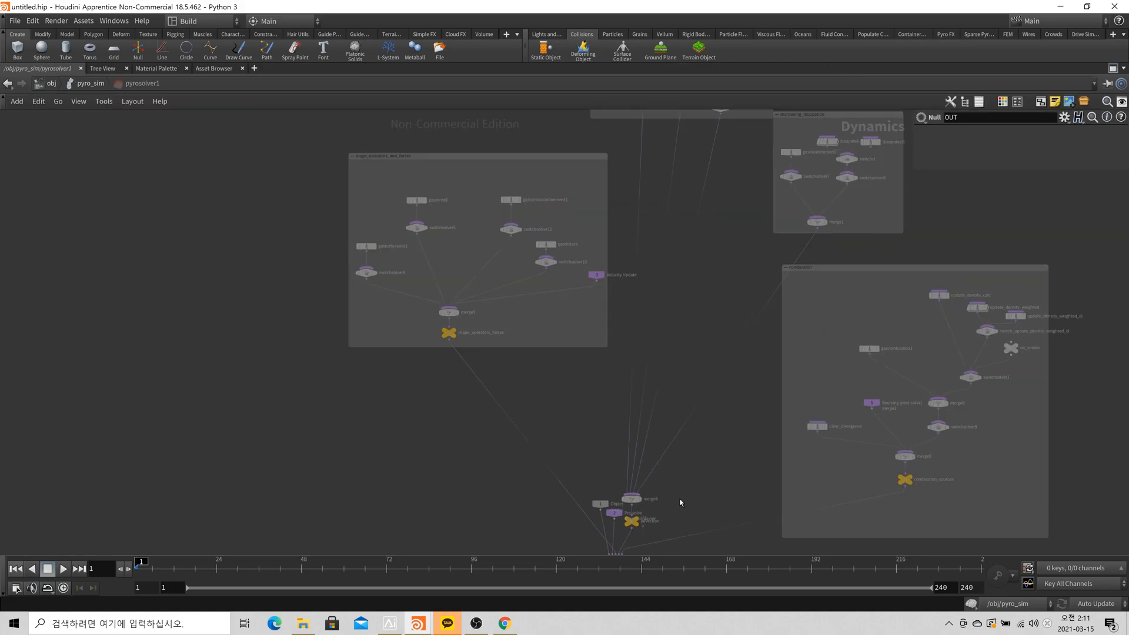
scroll(681, 506, "up", 3)
middle_click_drag(668, 479, 733, 405)
left_click_drag(623, 446, 436, 470)
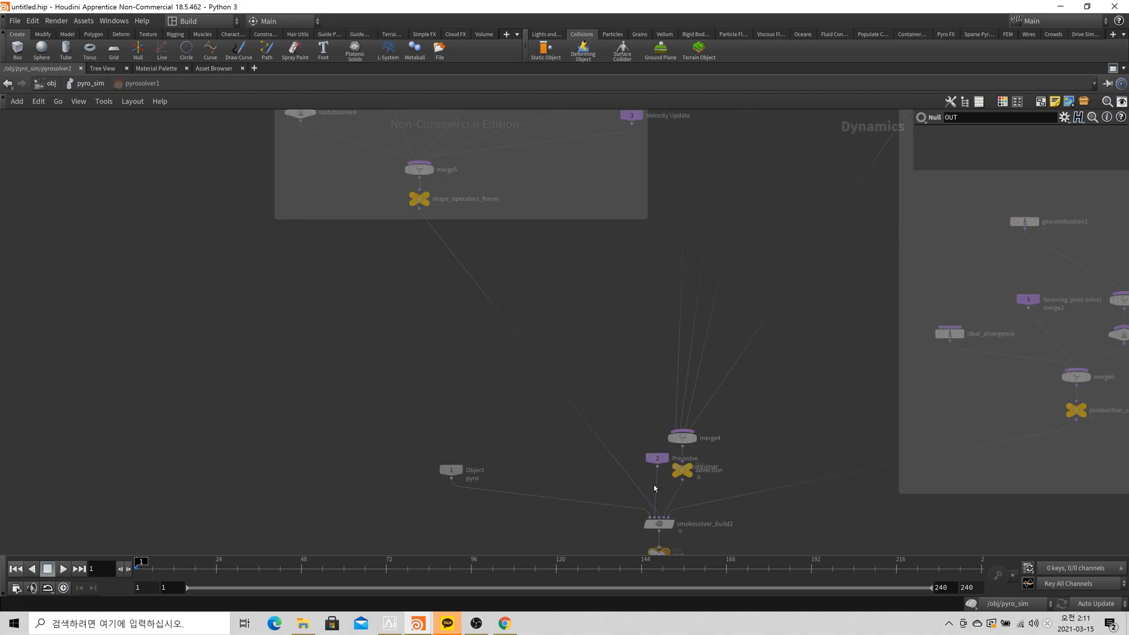
left_click_drag(657, 462, 505, 426)
scroll(781, 524, "up", 3)
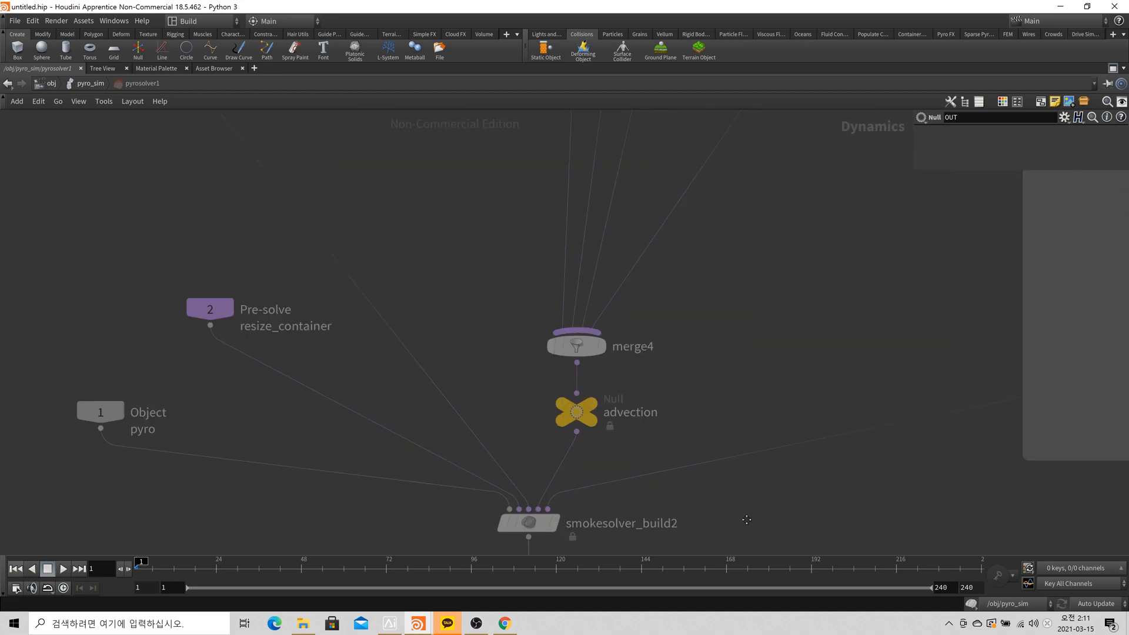
scroll(676, 460, "up", 1)
left_click(600, 436)
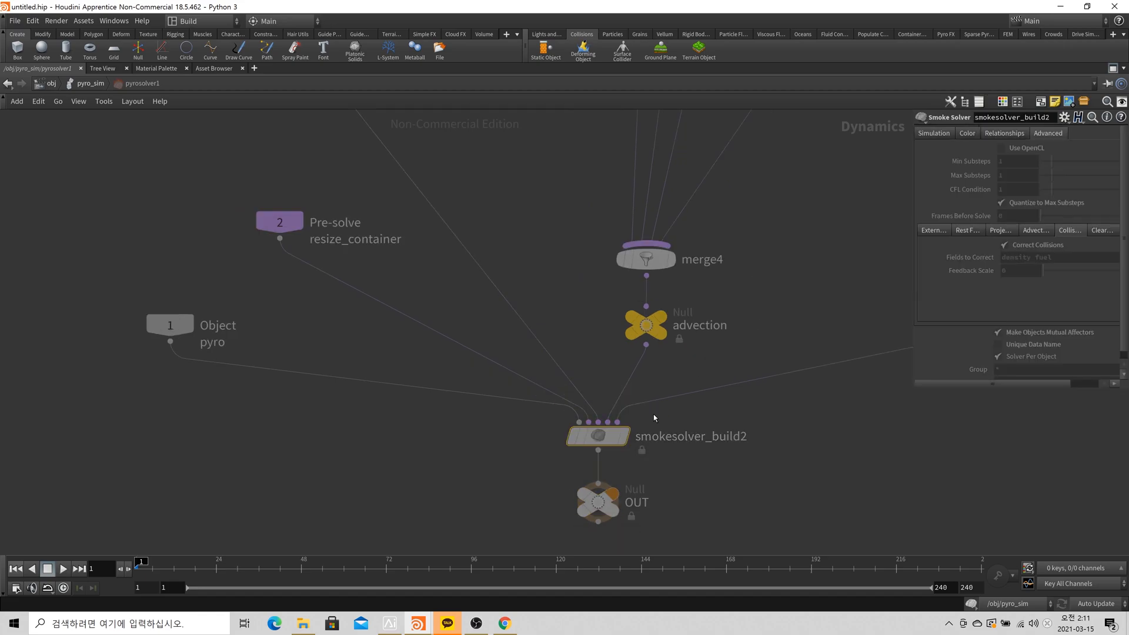
Reopen pyrosolver1's network from pyro_sim and enter the smokesolver_build2 node inside it.
scroll(594, 440, "down", 5)
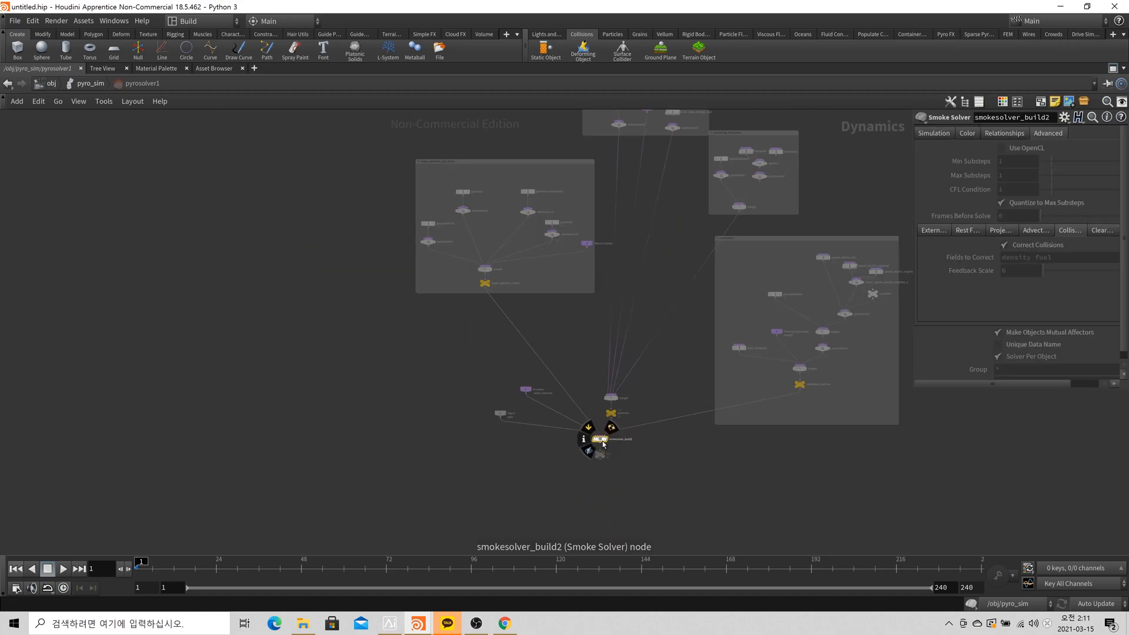
scroll(585, 434, "up", 4)
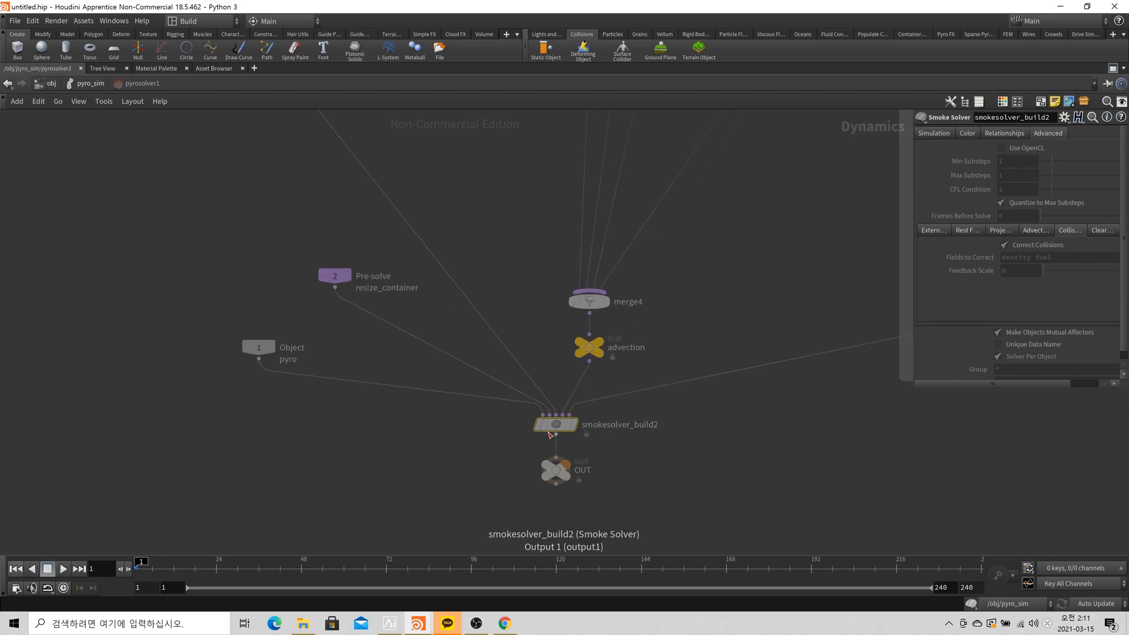
scroll(553, 436, "down", 5)
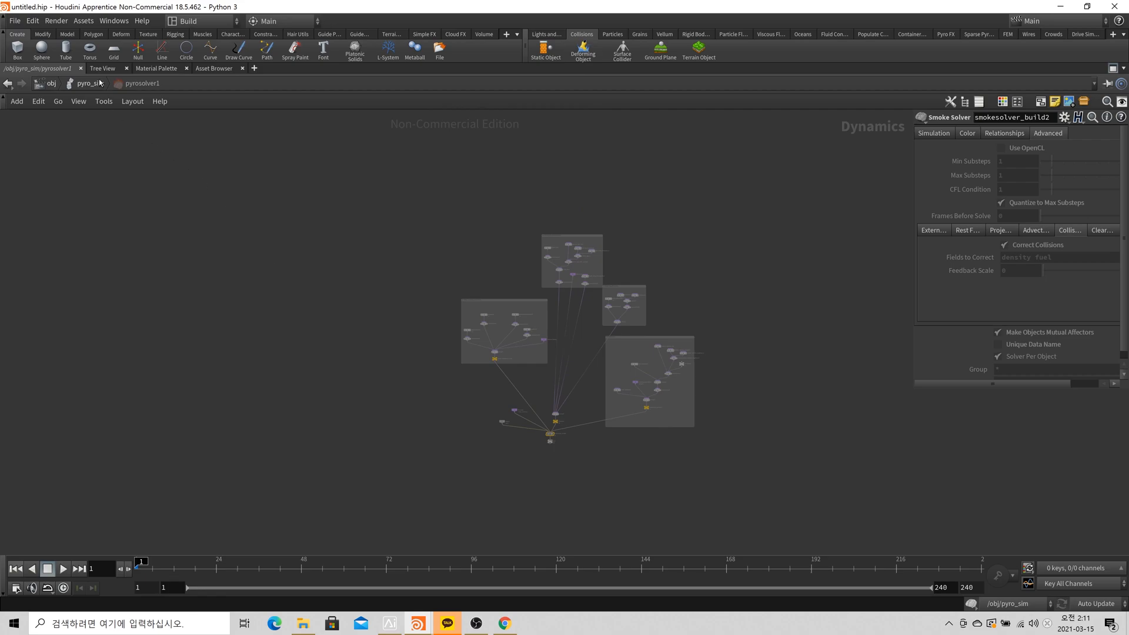
left_click(99, 83)
double_click(576, 388)
scroll(565, 433, "up", 5)
double_click(567, 404)
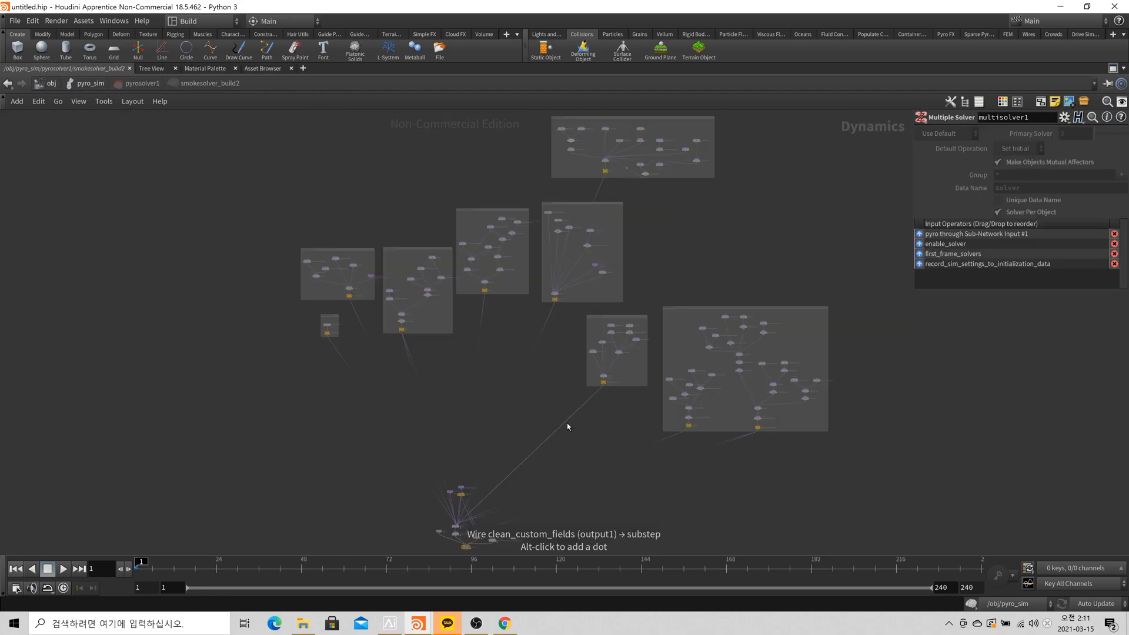
Examine the nodes feeding multisolver1 and the microsolver groups inside smokesolver_build2.
scroll(618, 461, "up", 8)
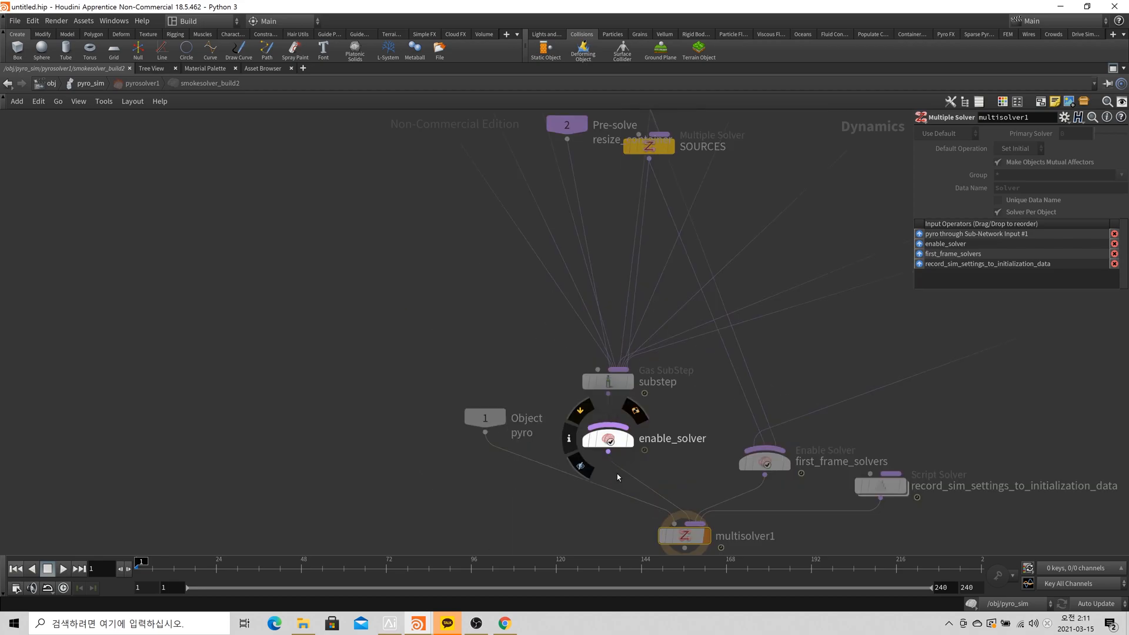
scroll(617, 474, "down", 5)
scroll(617, 474, "up", 5)
scroll(617, 474, "down", 5)
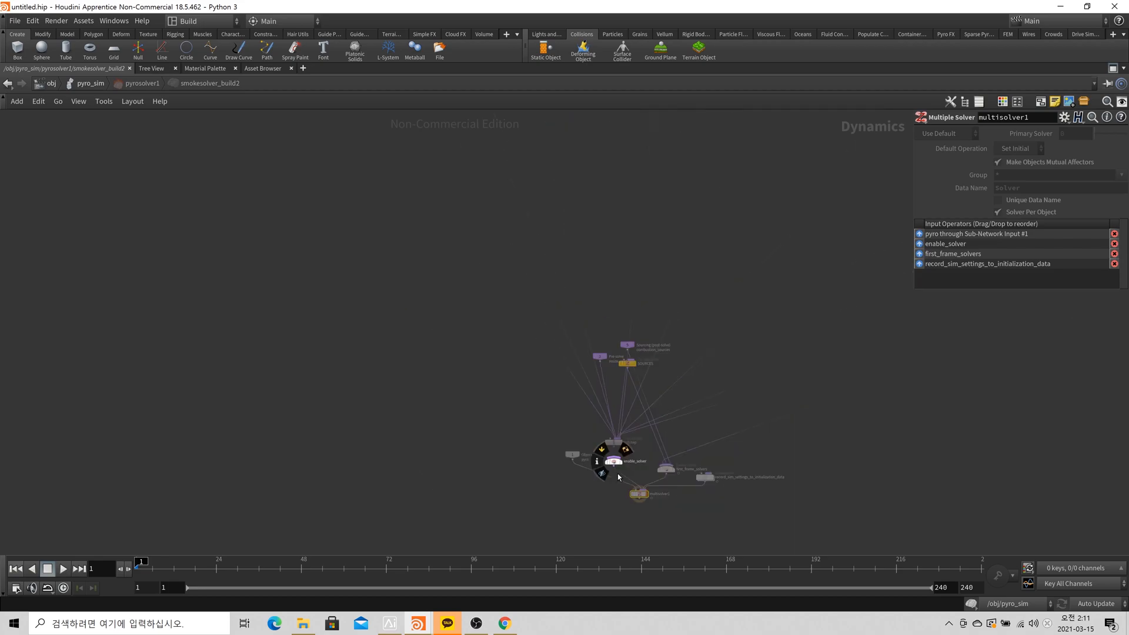
scroll(617, 473, "down", 4)
middle_click_drag(546, 385, 473, 483)
middle_click_drag(601, 122, 557, 175)
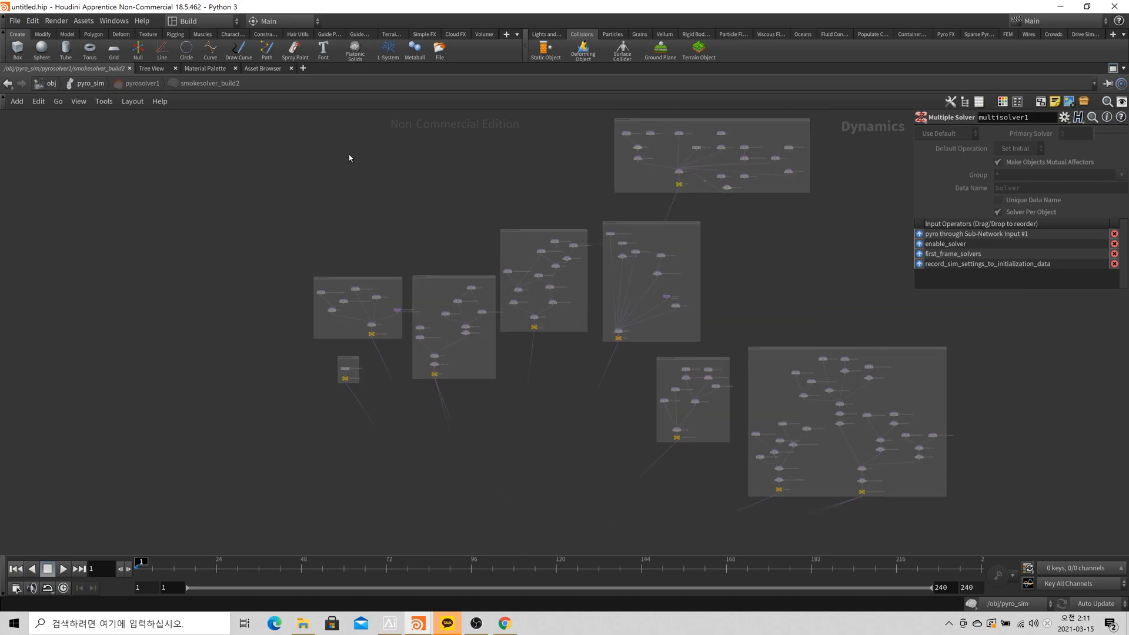
Return to pyrosolver1's network and look over its node groups, including the Advection input node.
left_click(154, 85)
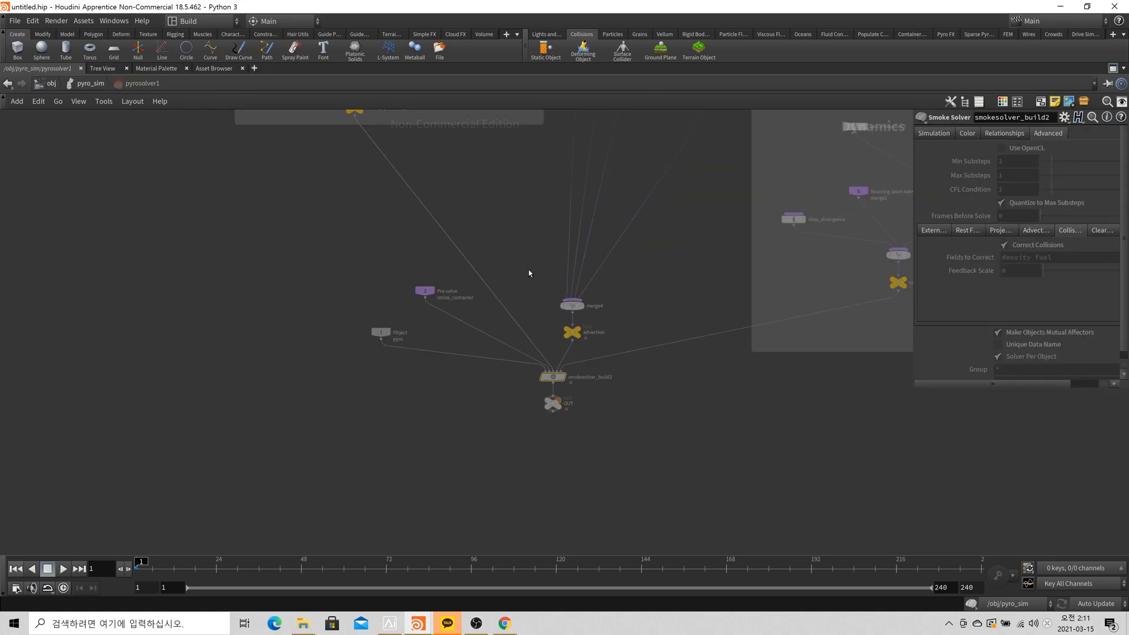
scroll(458, 287, "down", 6)
middle_click_drag(461, 287, 441, 534)
scroll(499, 342, "up", 5)
scroll(672, 358, "down", 5)
middle_click_drag(675, 214, 615, 263)
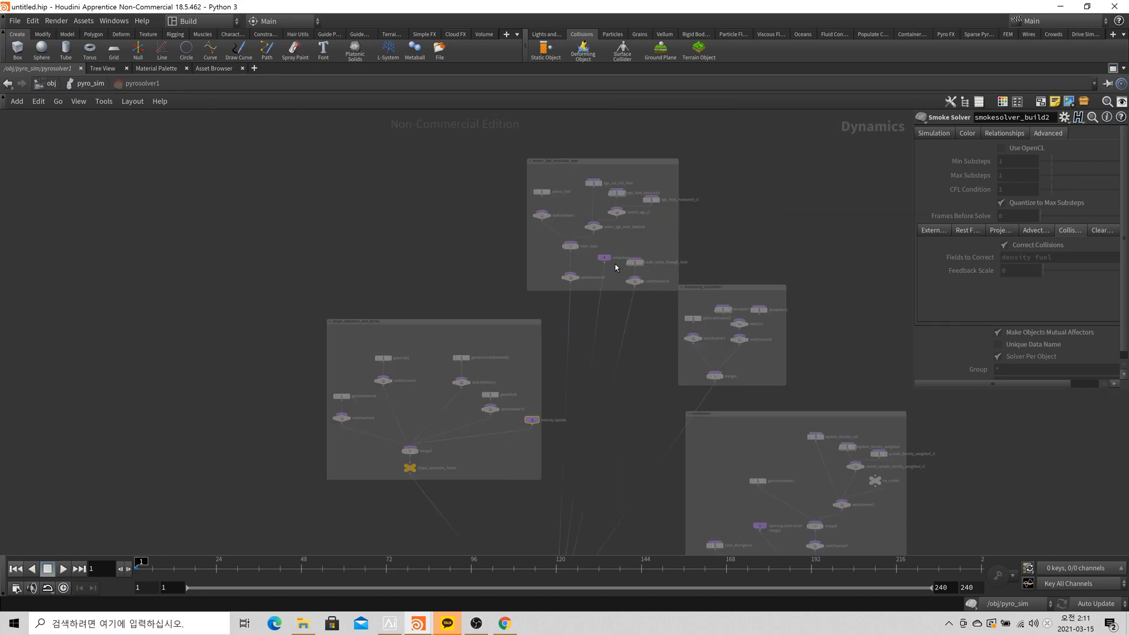
scroll(613, 264, "up", 5)
left_click(594, 253)
scroll(629, 328, "down", 3)
scroll(676, 339, "down", 2)
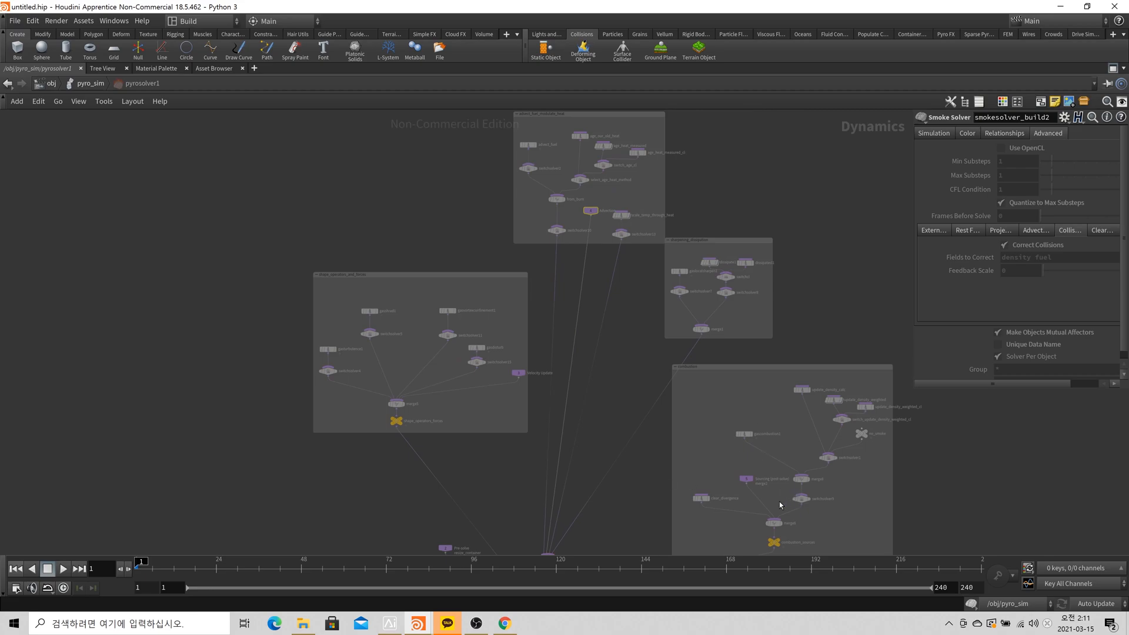
scroll(781, 502, "up", 2)
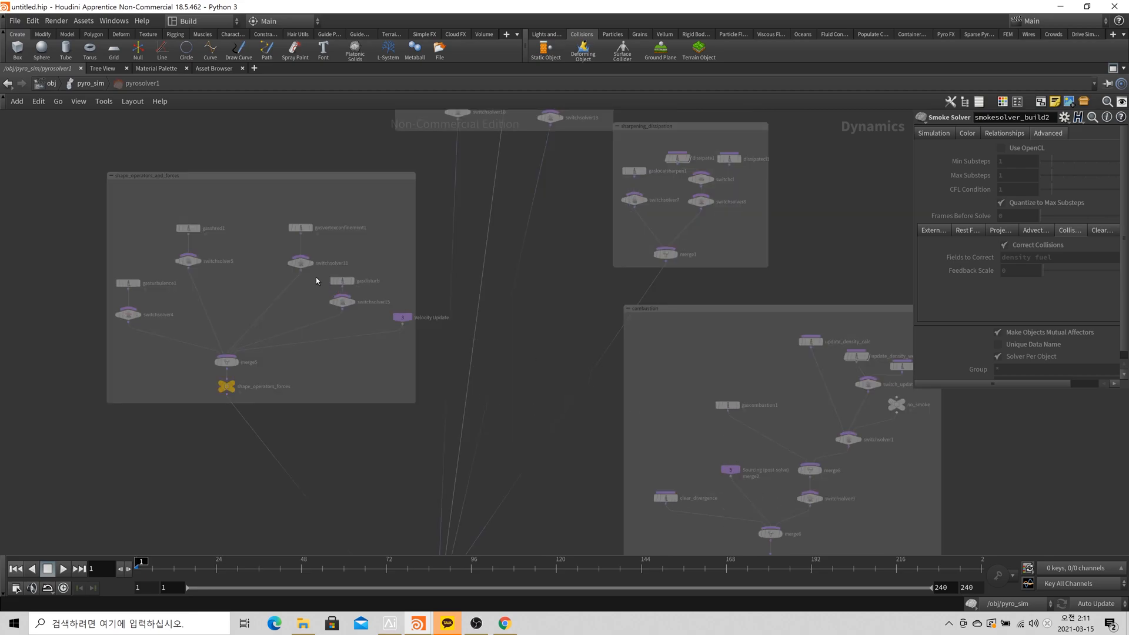
Inspect the parameters of gasturbulence1 and gasshred1 in the shape_operators_and_forces group.
scroll(250, 271, "up", 5)
middle_click_drag(186, 315, 484, 276)
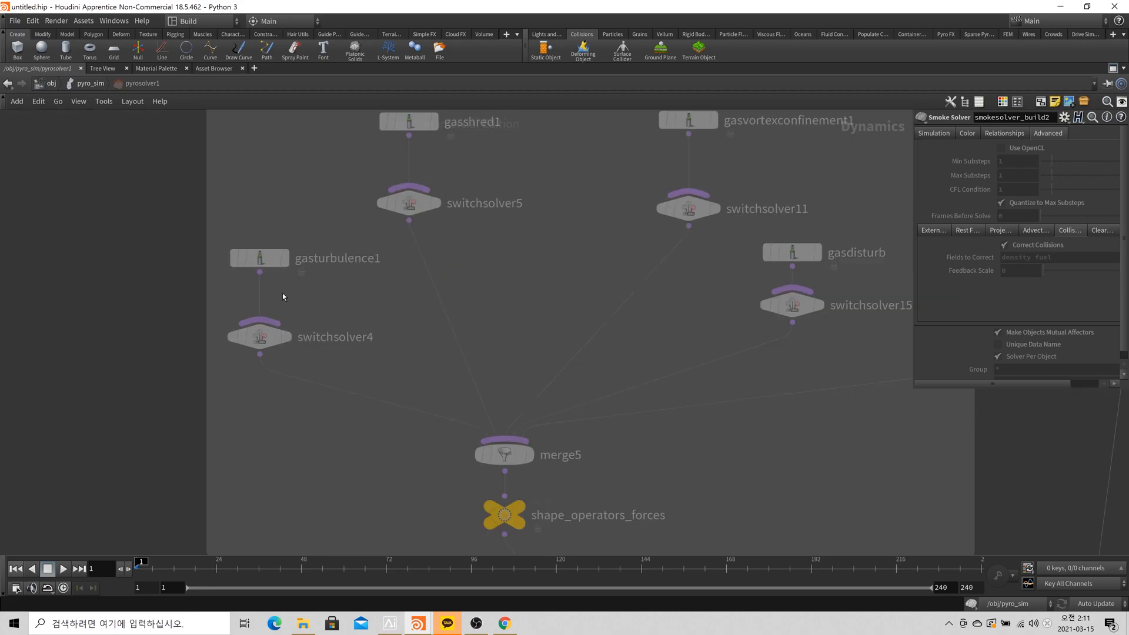
scroll(320, 316, "down", 2)
left_click(279, 276)
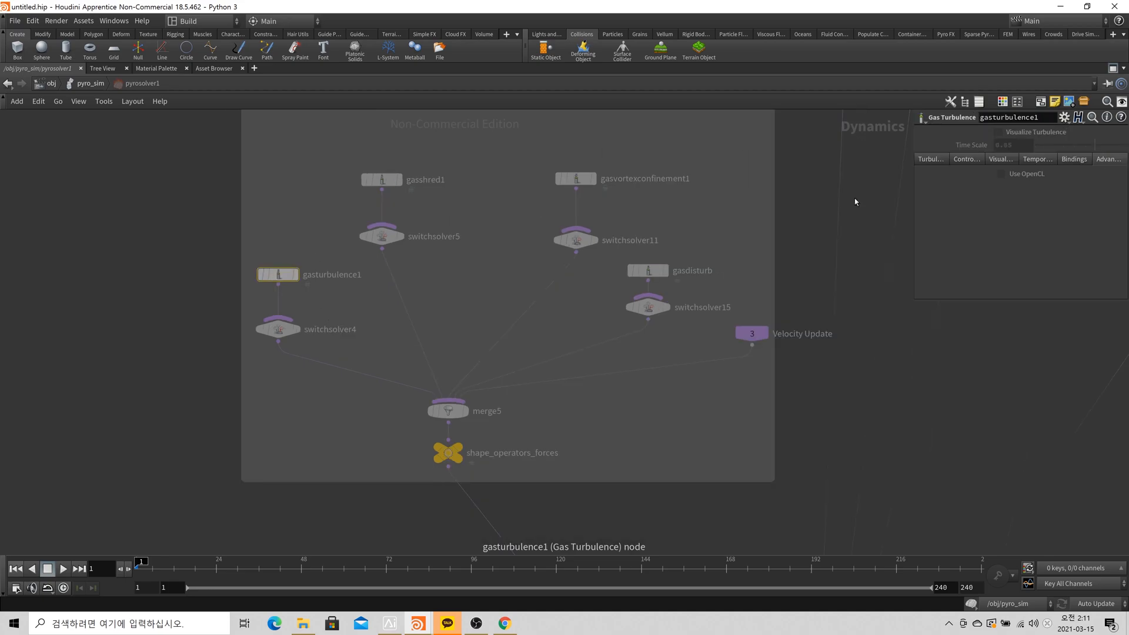
left_click(391, 178)
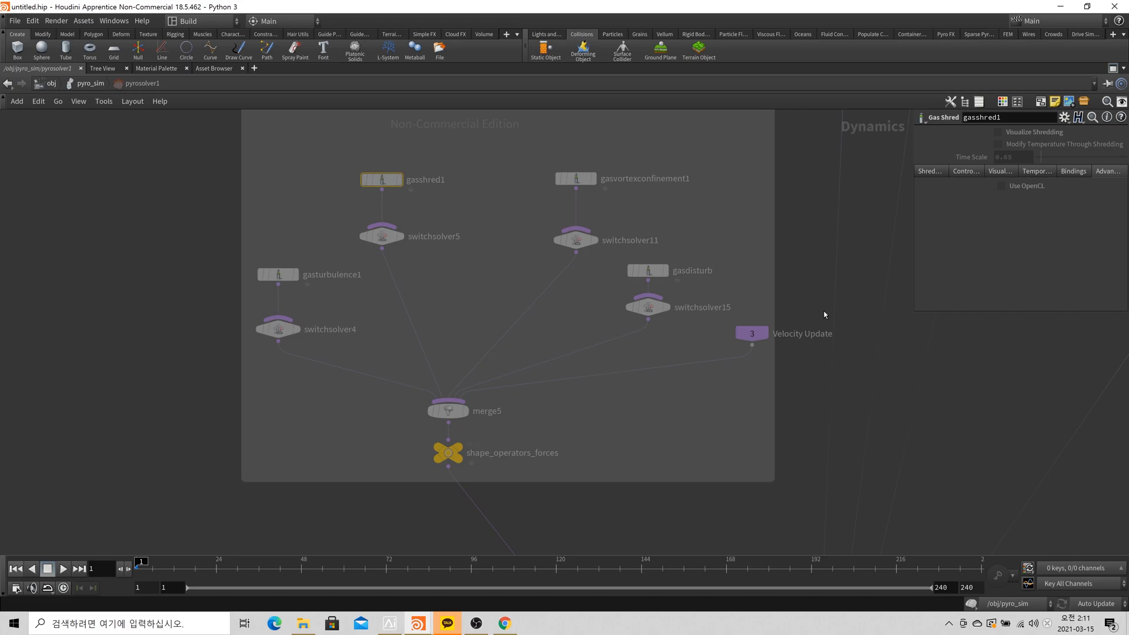
Go back up to pyro_sim and look through the list of available Micro Solvers without adding one.
key("u")
key("Tab")
mouse_move(857, 422)
mouse_move(847, 401)
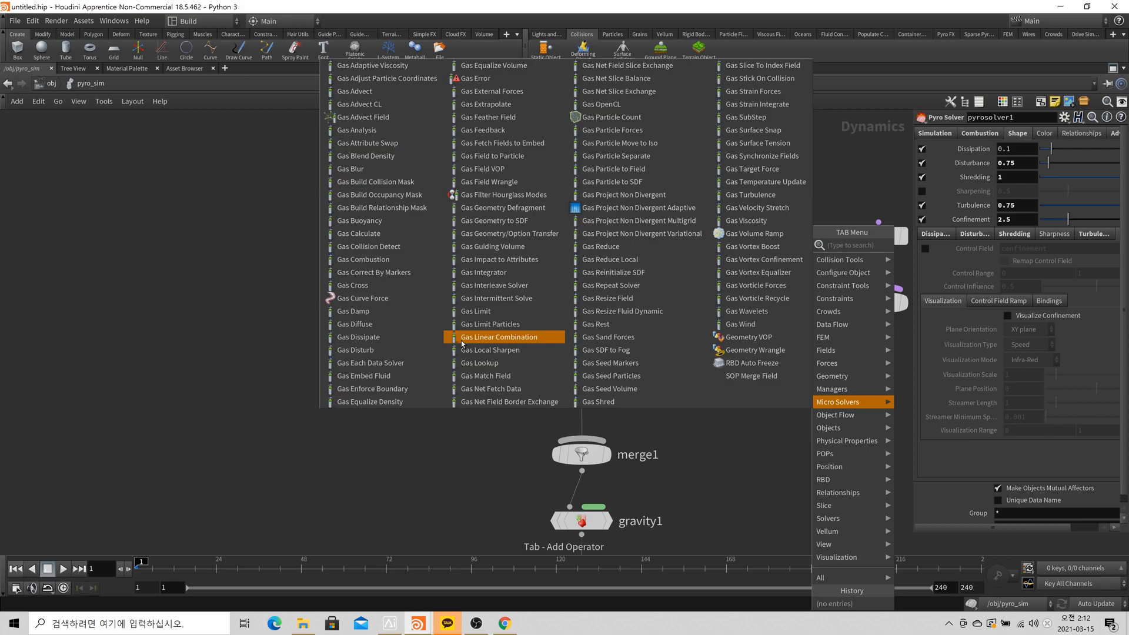
left_click(680, 457)
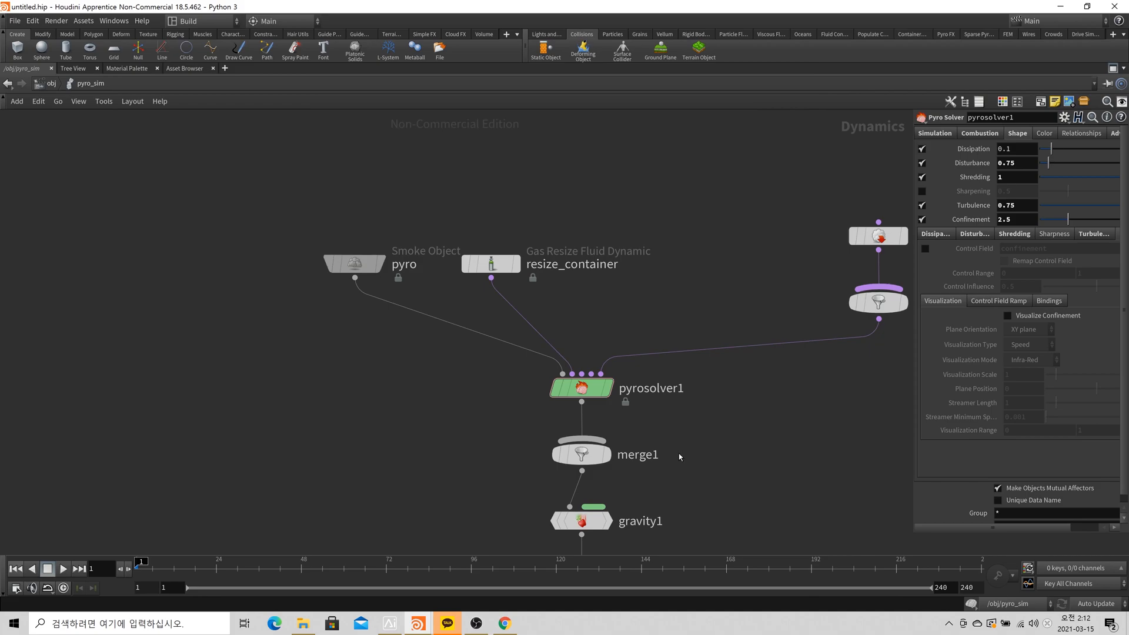
Reopen pyrosolver1's network and select gasturbulence1 and gasshred1 in turn to view their parameters.
double_click(590, 390)
scroll(371, 332, "up", 2)
scroll(372, 333, "down", 5)
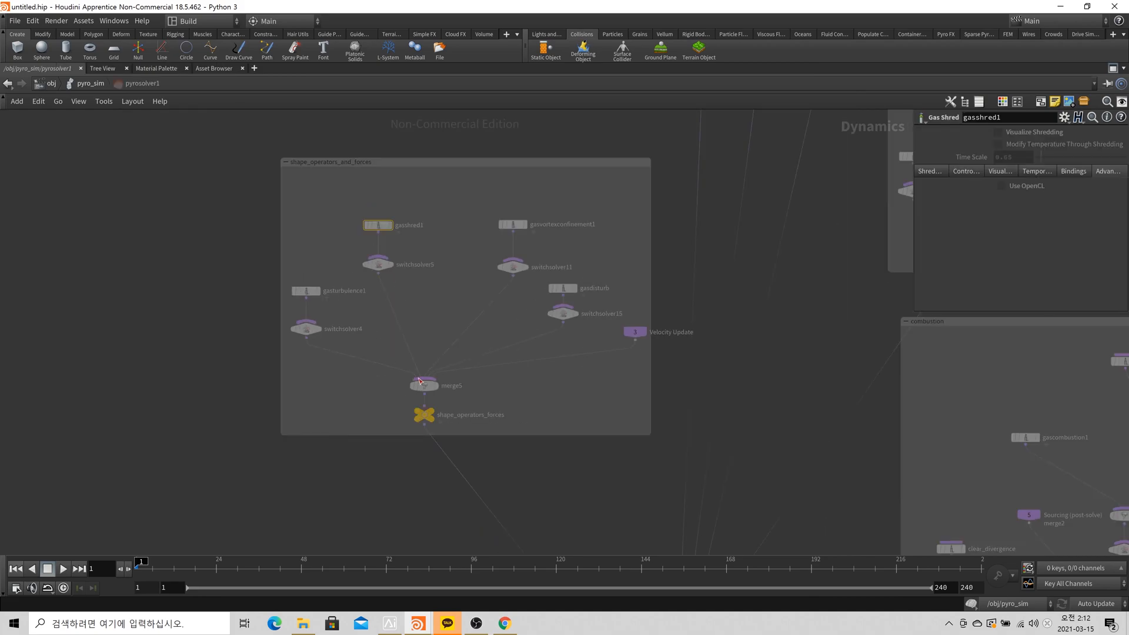
scroll(586, 482, "up", 5)
middle_click_drag(535, 302, 665, 608)
scroll(334, 214, "up", 3)
left_click(254, 306)
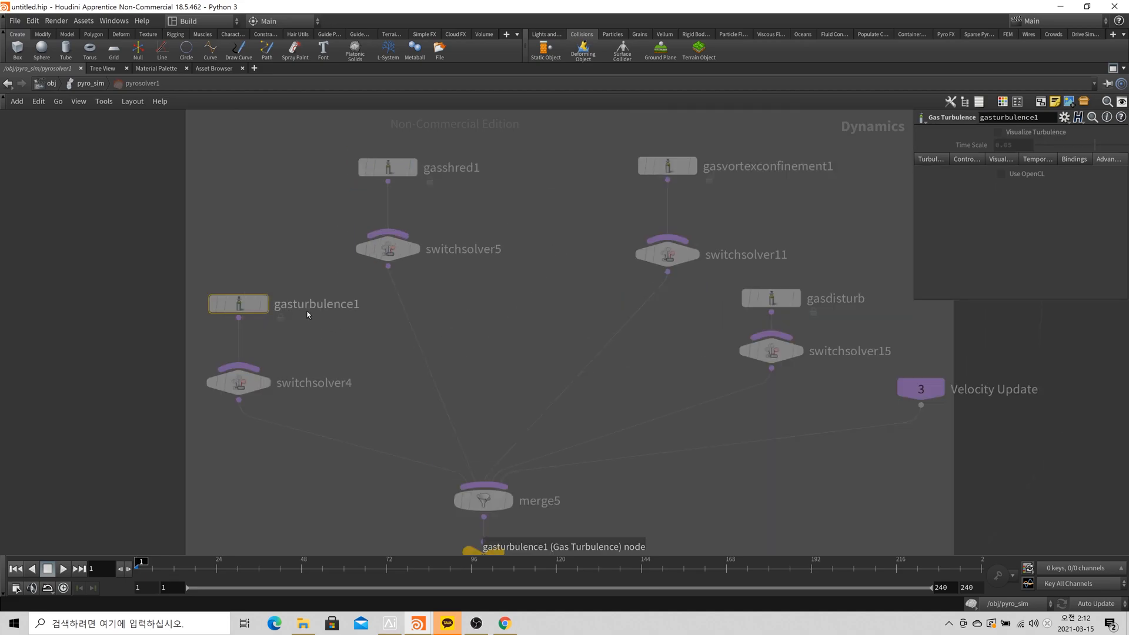
left_click(380, 165)
View the parameters of gasvortexconfinement1 and gasdisturb, and check the name of the group containing them.
middle_click_drag(582, 169, 459, 165)
left_click(545, 164)
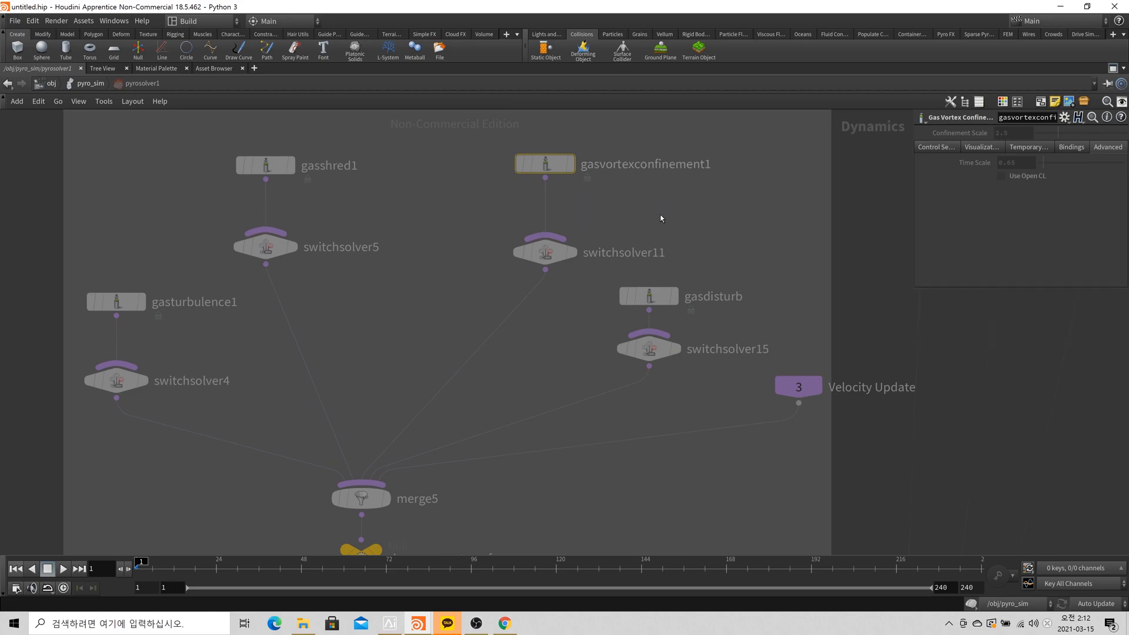
left_click(692, 312)
scroll(781, 319, "down", 5)
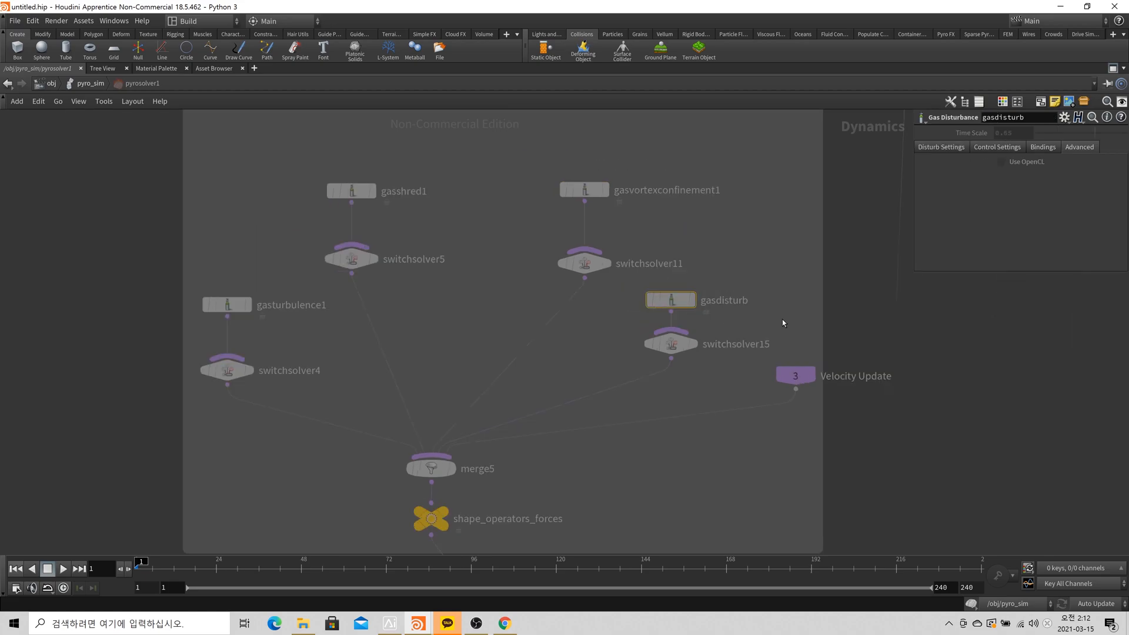
scroll(512, 195, "up", 5)
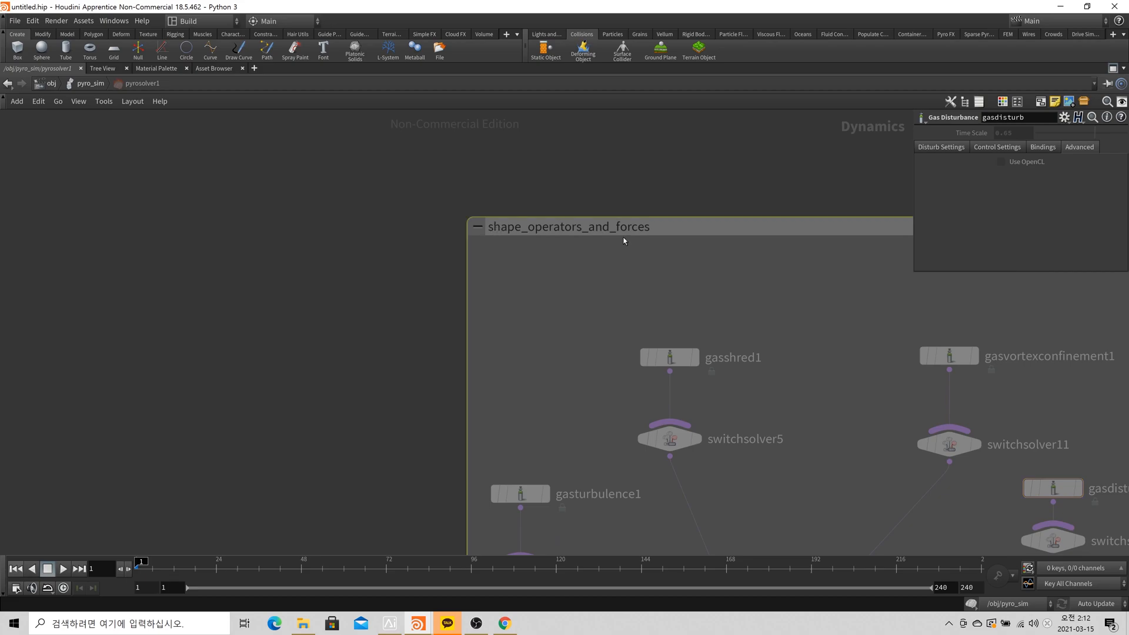
Re-enter pyrosolver1 from pyro_sim and trace the shape operators group down to smokesolver_build2.
left_click(94, 84)
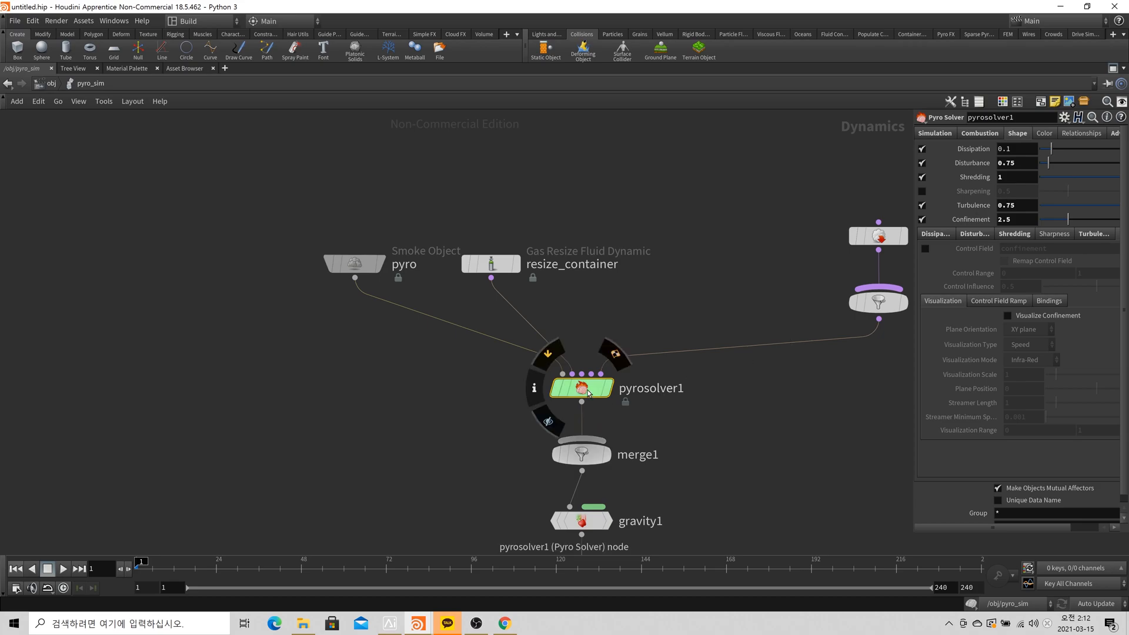
double_click(607, 382)
scroll(608, 379, "down", 5)
middle_click_drag(636, 382, 603, 292)
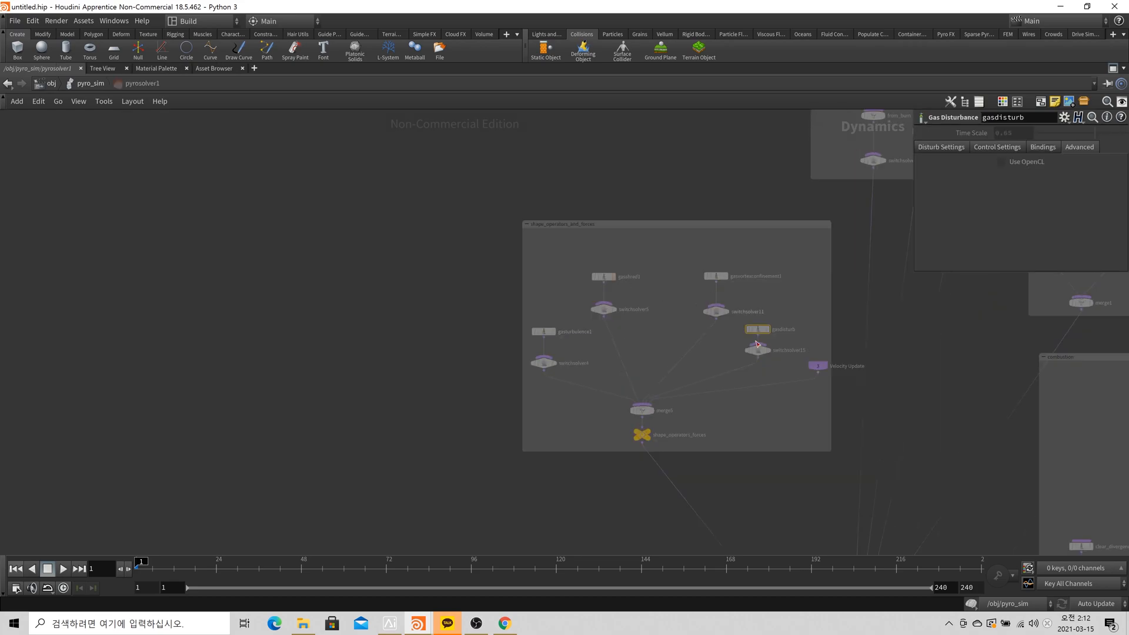
middle_click_drag(666, 426, 623, 334)
middle_click_drag(809, 539, 655, 270)
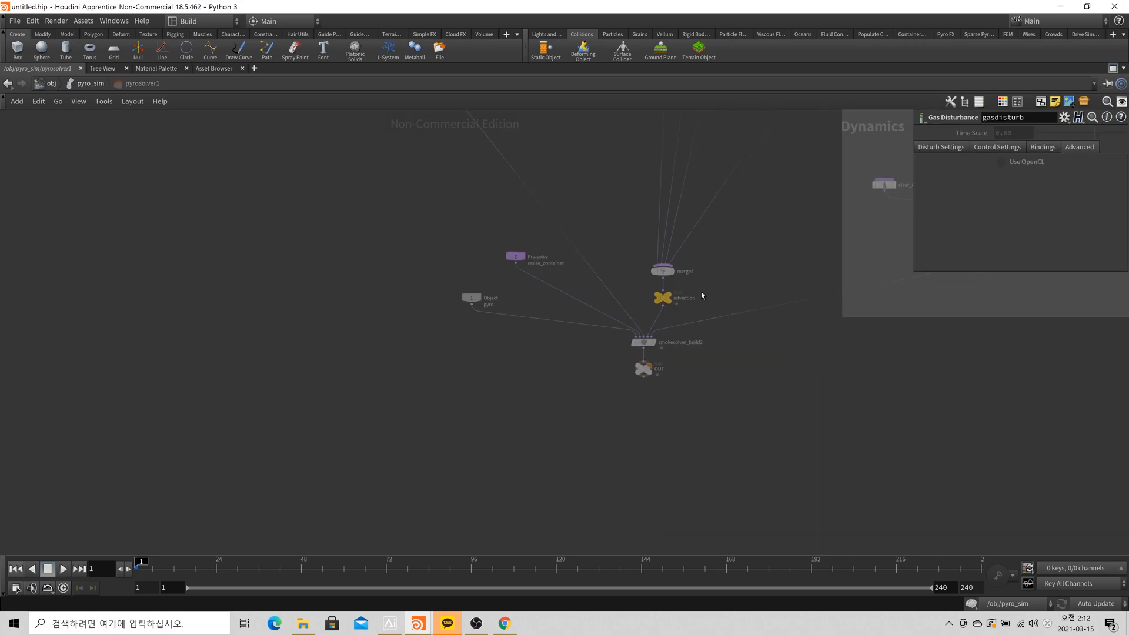
middle_click_drag(673, 381, 639, 506)
Inspect advect_fuel and age_our_old_heat in the advect_fuel_modulate_heat group and follow that group's outputs.
middle_click_drag(682, 197, 542, 521)
scroll(518, 148, "up", 5)
middle_click_drag(515, 144, 518, 302)
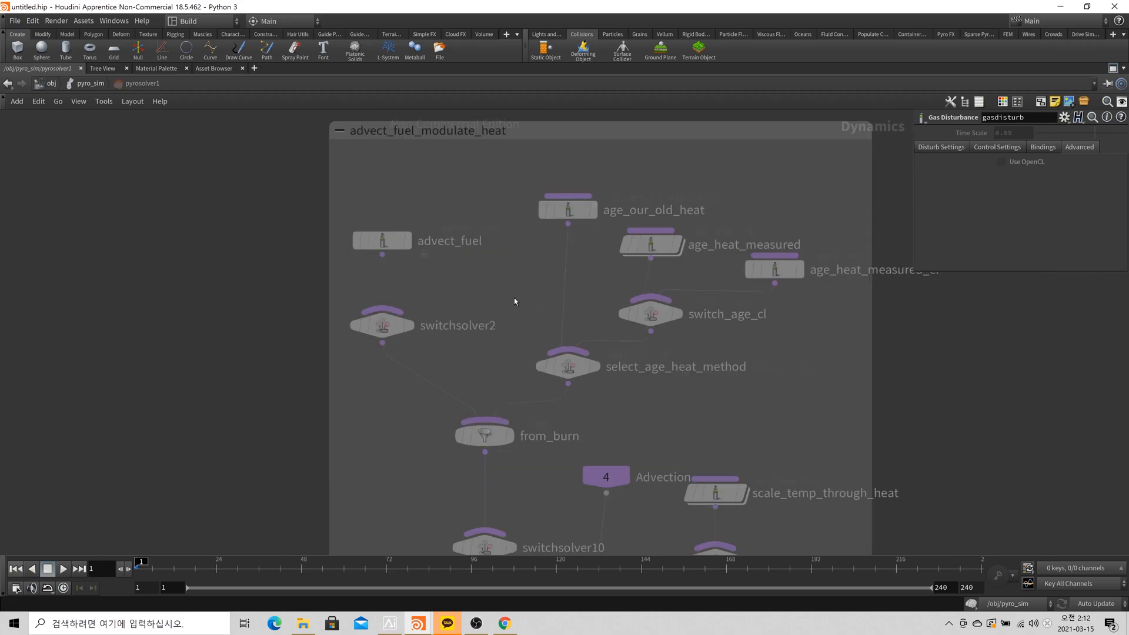
left_click(448, 241)
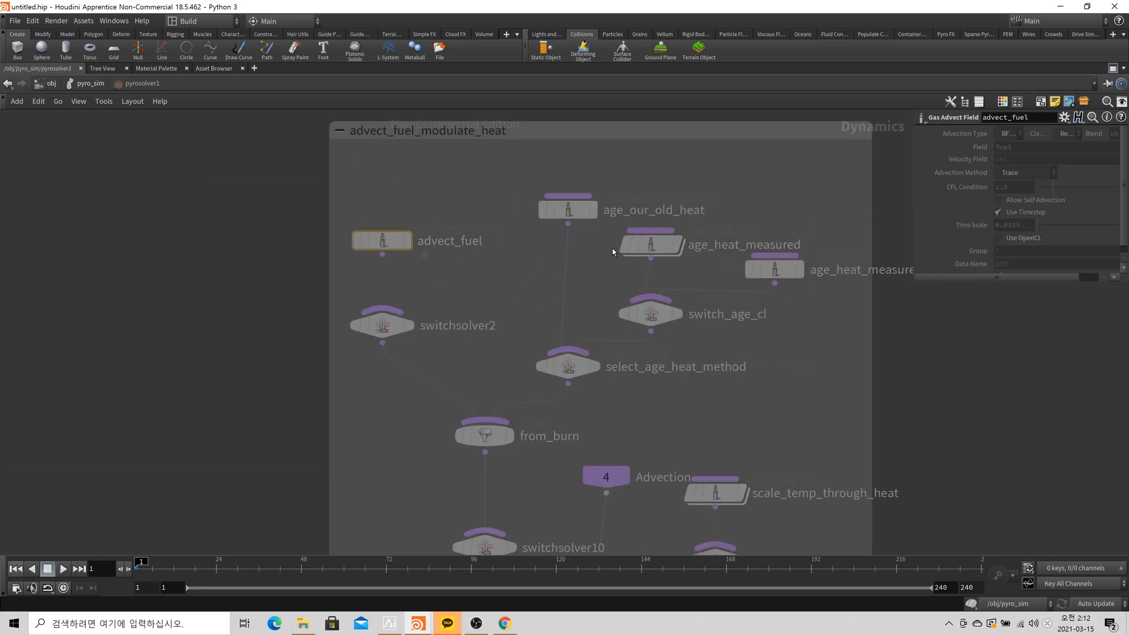
left_click(581, 212)
middle_click_drag(792, 552, 612, 321)
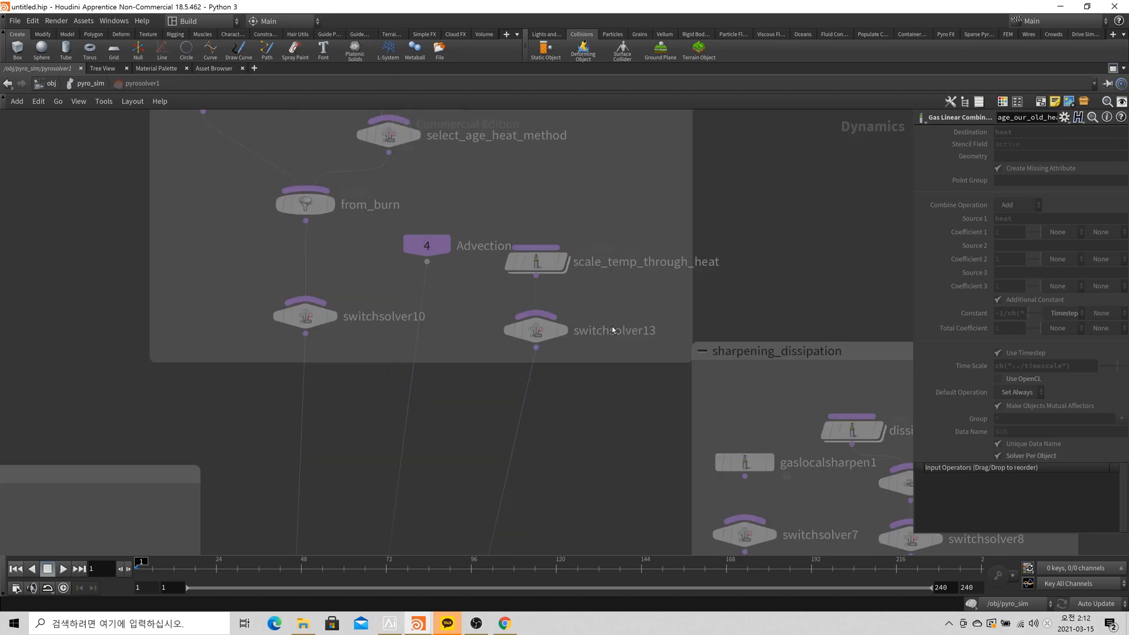
Inspect gaslocalsharpen1 in the sharpening_dissipation group and look over the combustion group.
scroll(612, 321, "down", 3)
middle_click_drag(697, 444, 579, 327)
scroll(580, 327, "up", 3)
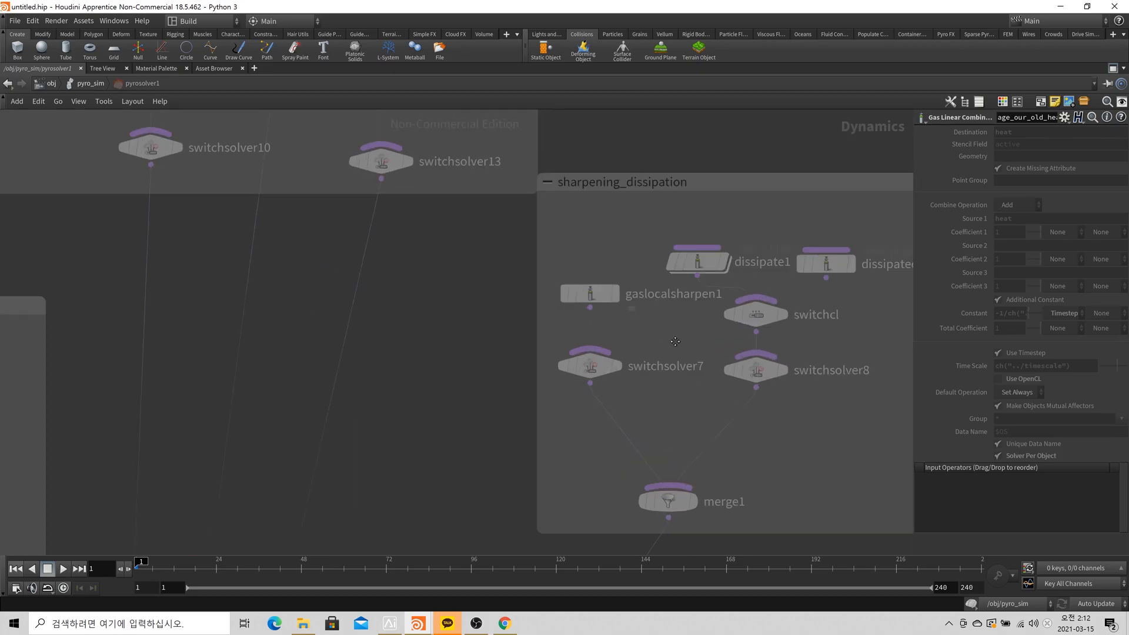
middle_click_drag(678, 341, 528, 322)
left_click(527, 280)
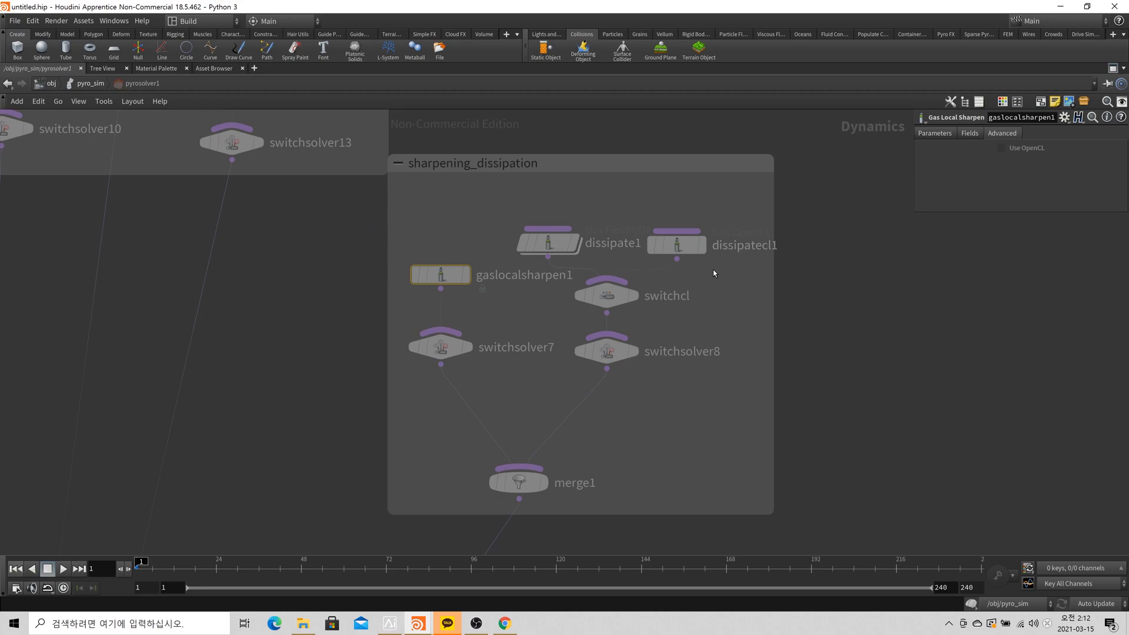
key("1")
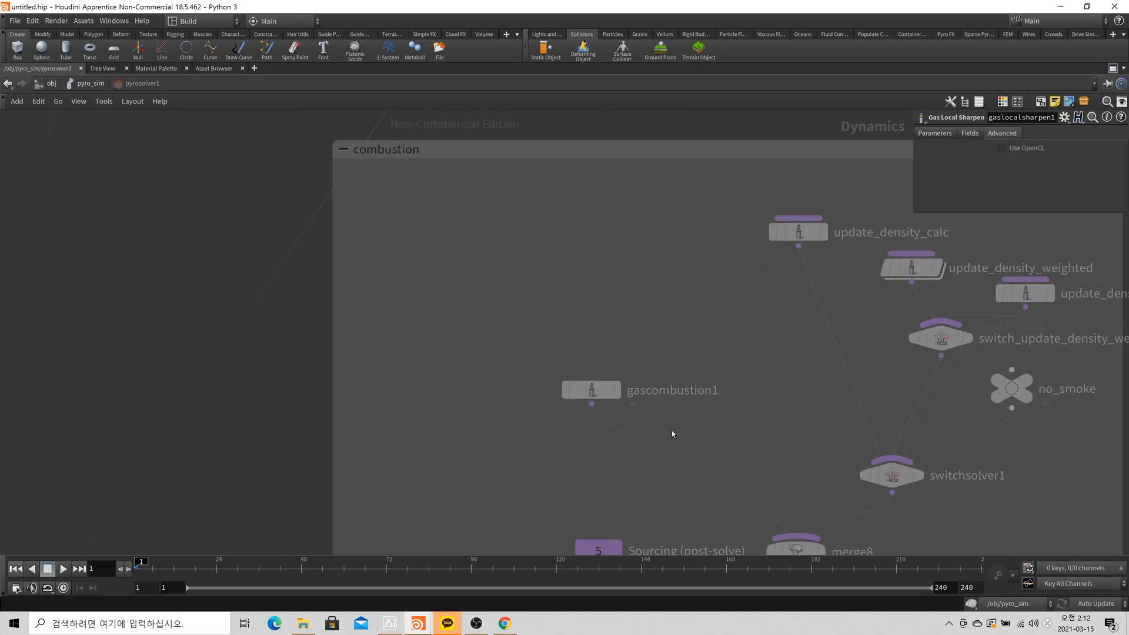
Go back up to pyro_sim and move the pyro and resize_container nodes together farther away from pyrosolver1.
key("h")
key("u")
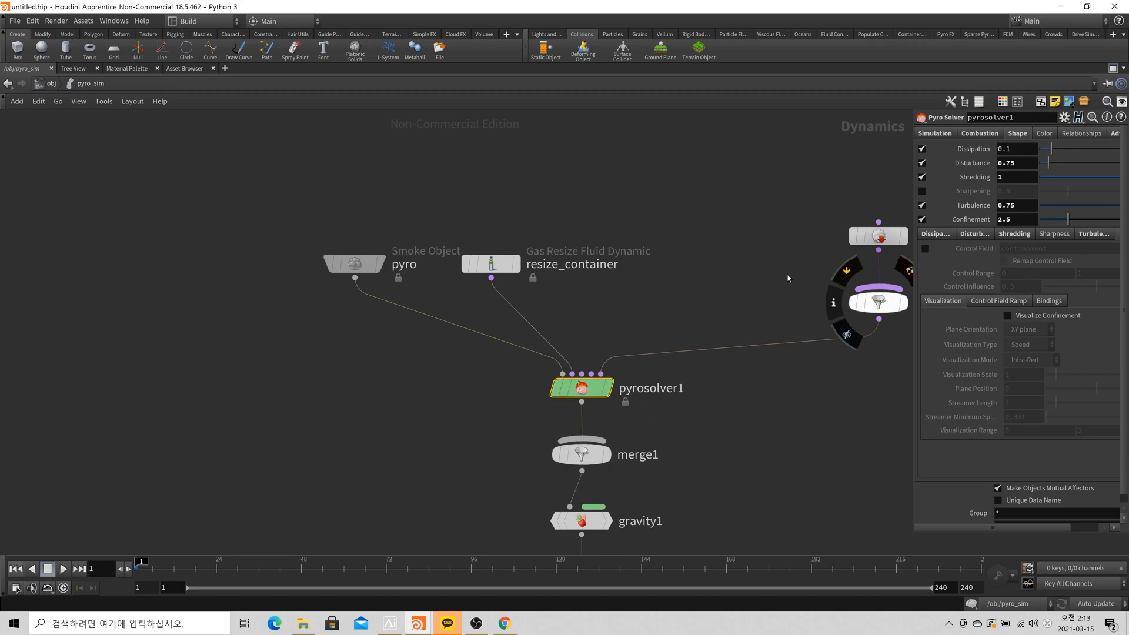
left_click_drag(626, 221, 287, 310)
left_click_drag(505, 273, 404, 218)
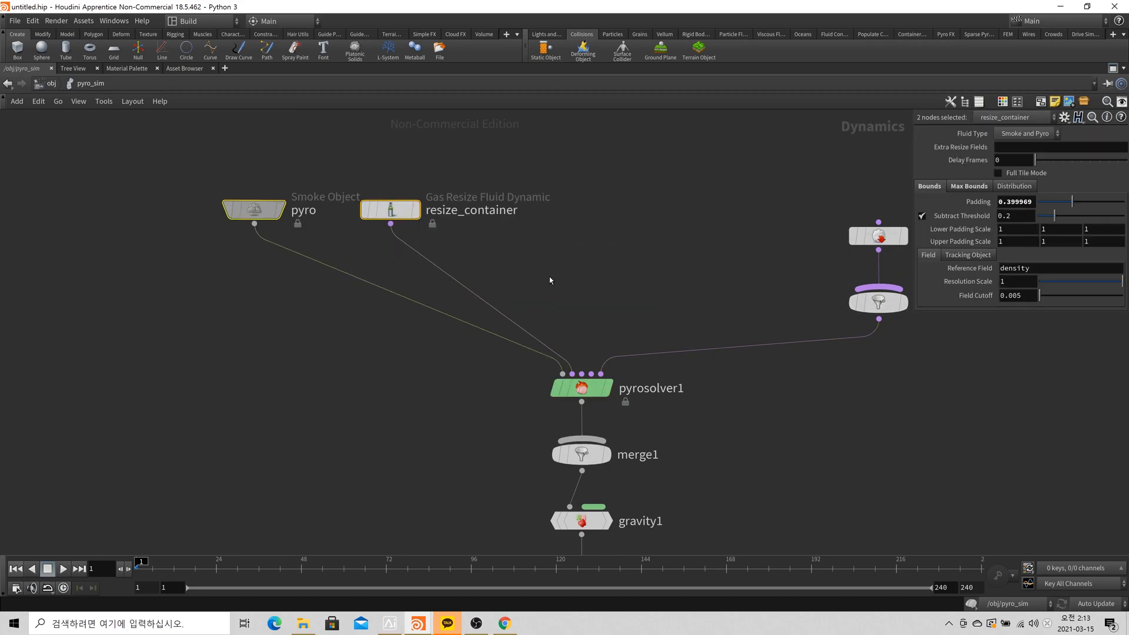
left_click(588, 400)
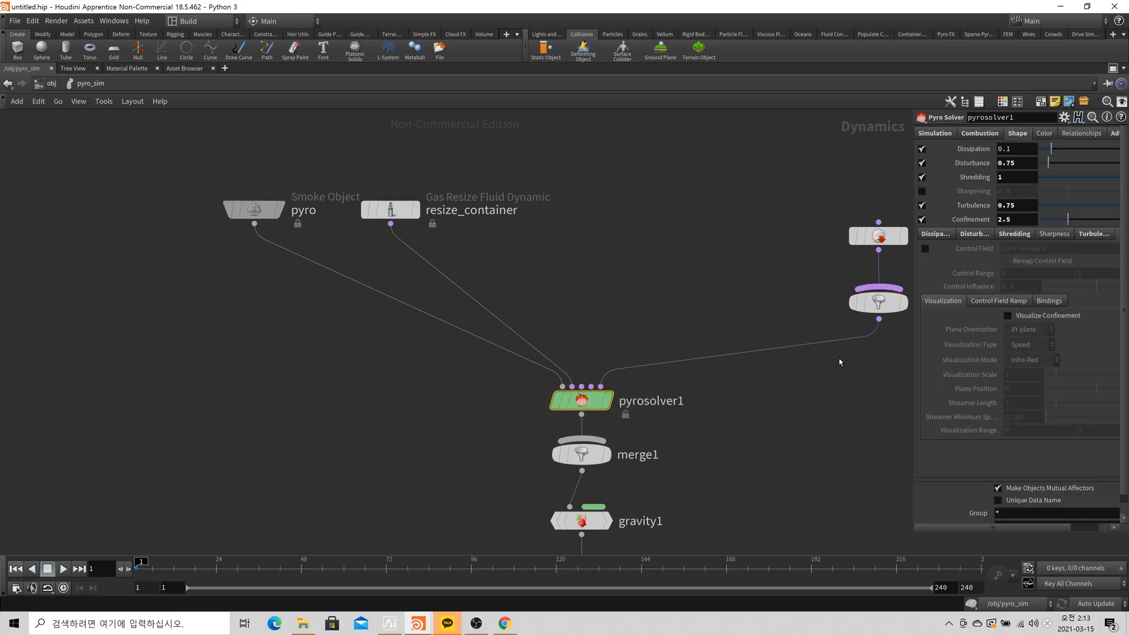
Restore the split pane layout and enlarge the parameter pane showing pyrosolver1's shape settings.
mouse_move(870, 314)
left_click(1113, 68)
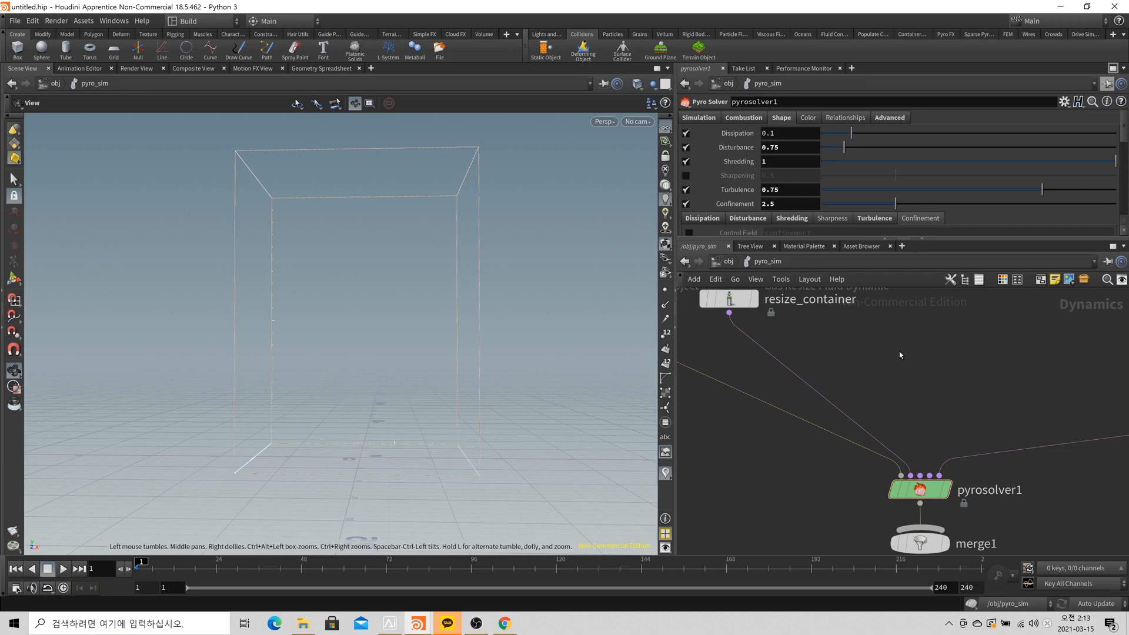
scroll(753, 130, "down", 3)
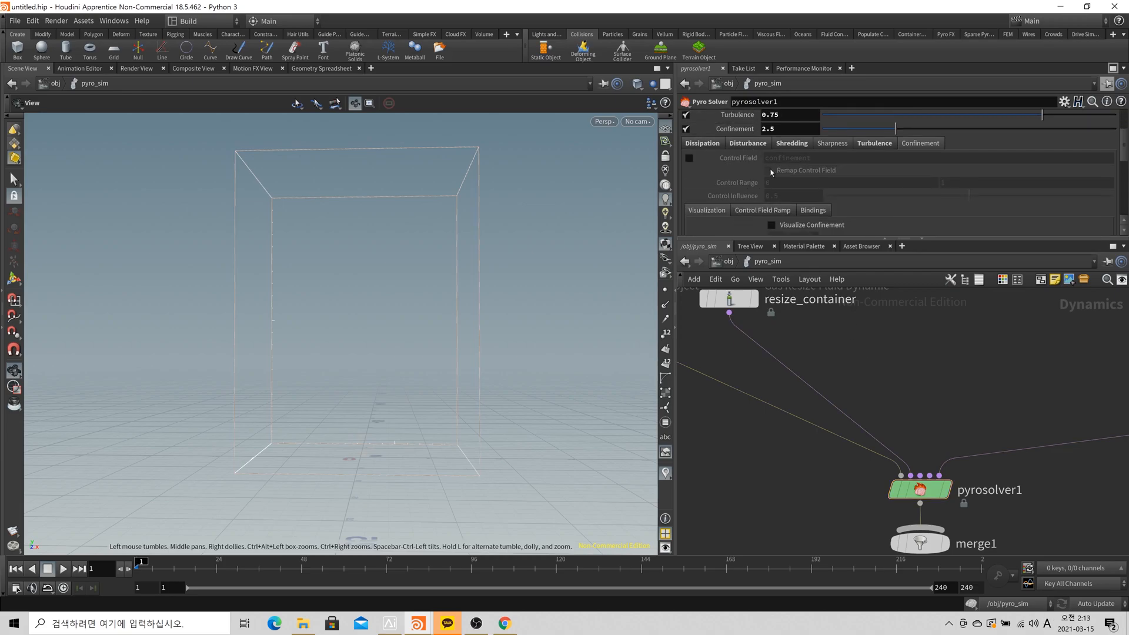
left_click_drag(871, 240, 885, 316)
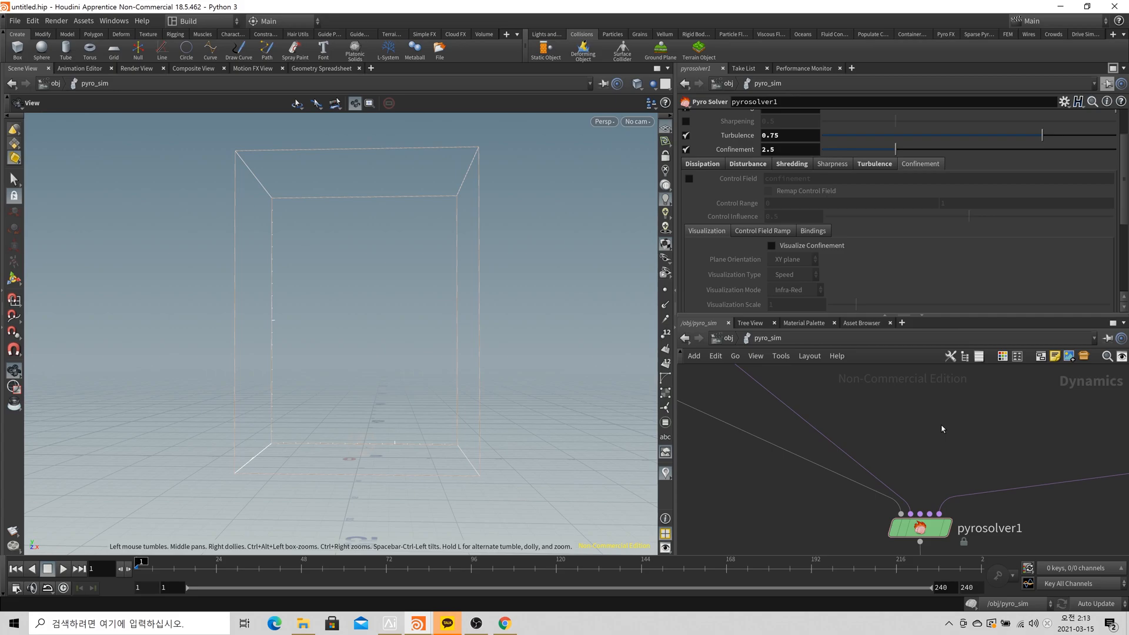
Add a Gas Turbulence node and wire it into the Velocity Update input of pyrosolver1.
key("Tab")
type("gastur")
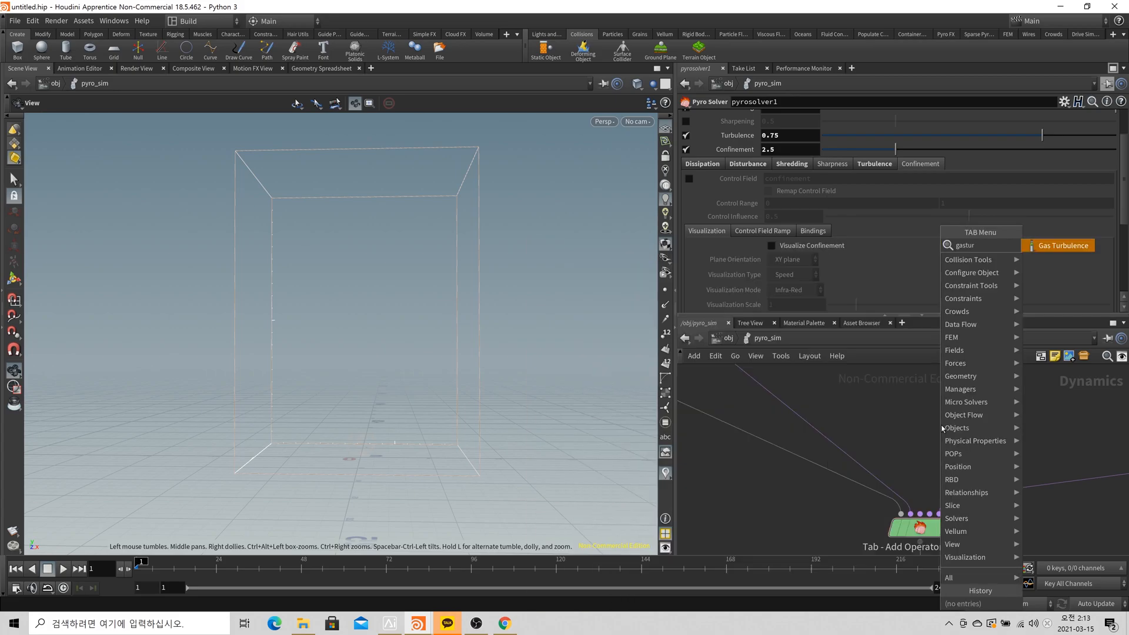
left_click(1056, 248)
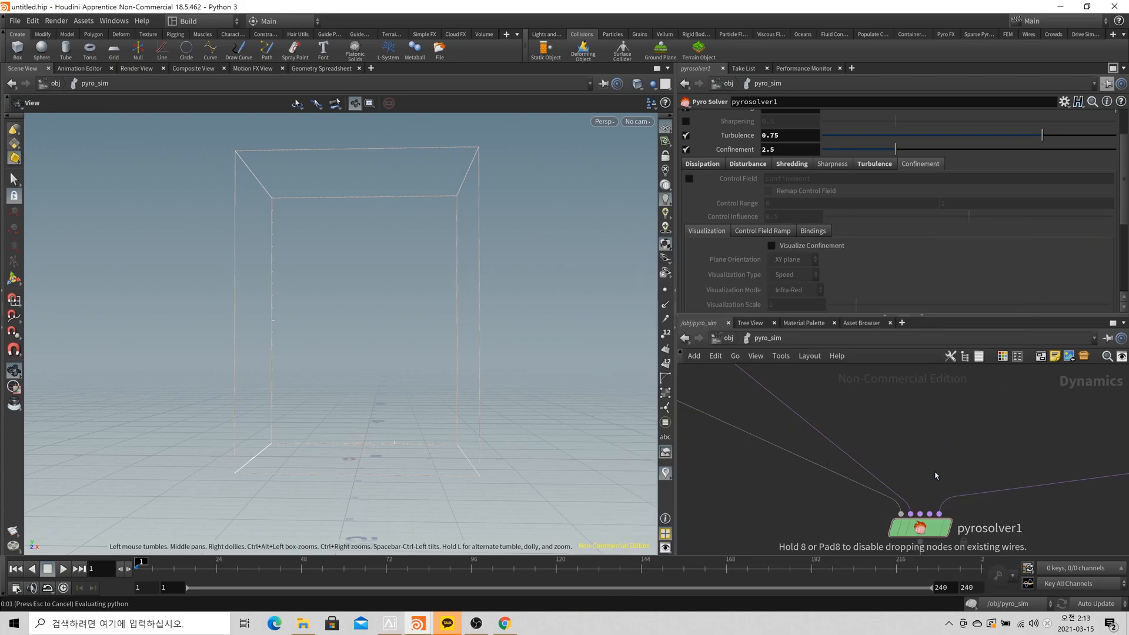
left_click(931, 442)
left_click_drag(932, 456, 921, 517)
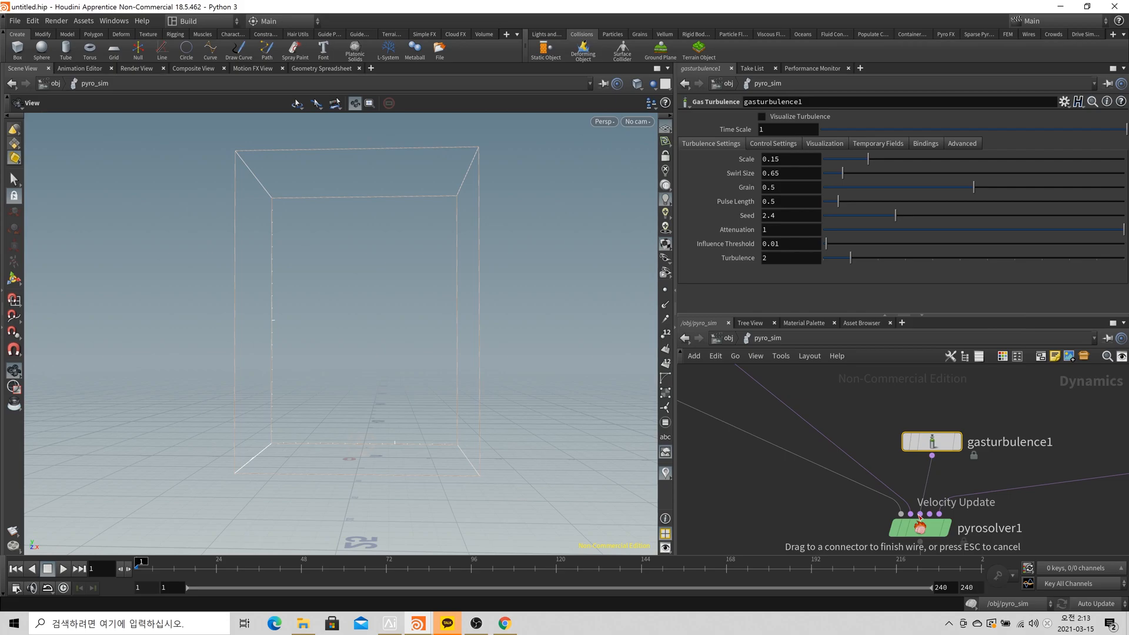
left_click(921, 516)
scroll(921, 517, "down", 3)
left_click_drag(932, 474, 933, 430)
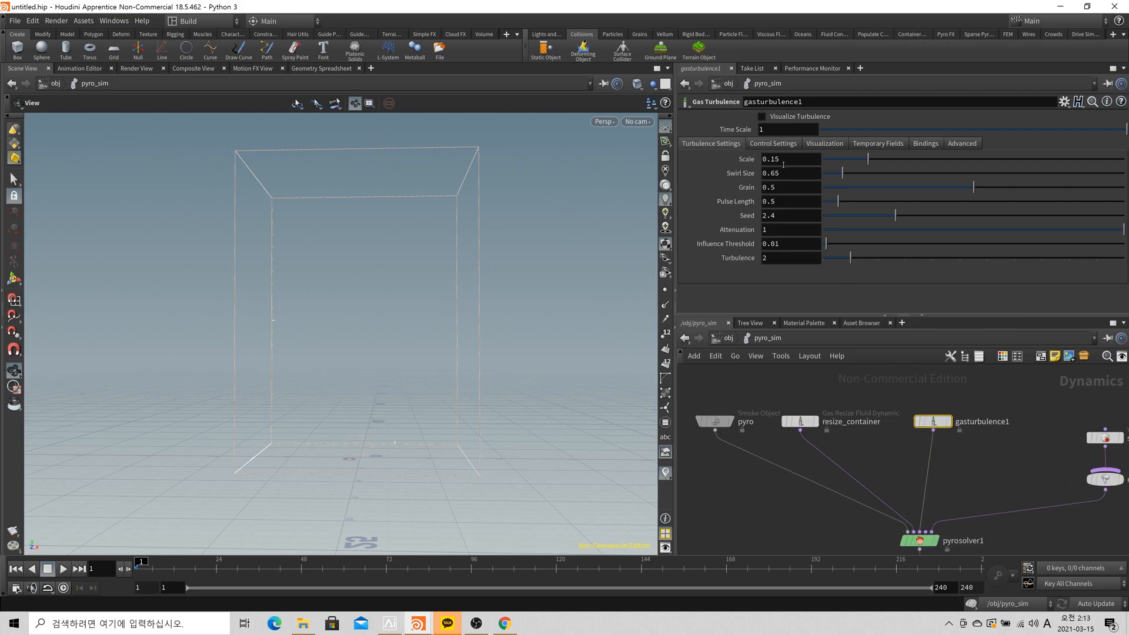
Set the Gas Turbulence node's Scale to 15 and Swirl Size to 5.
left_click(788, 161)
type("15")
key("Tab")
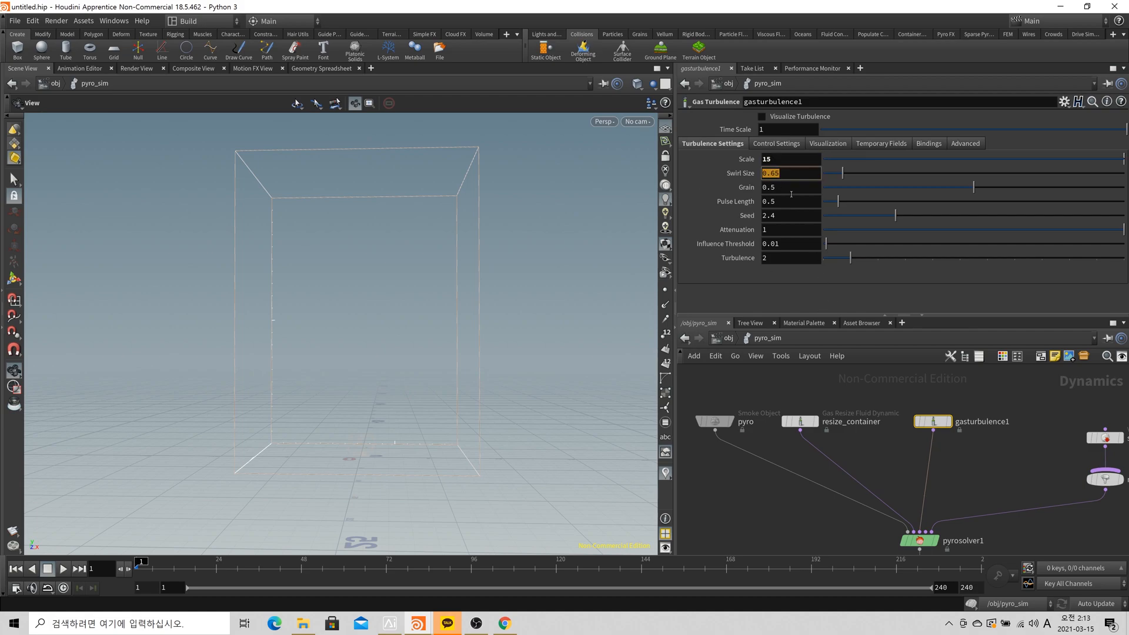
type("5")
key("Tab")
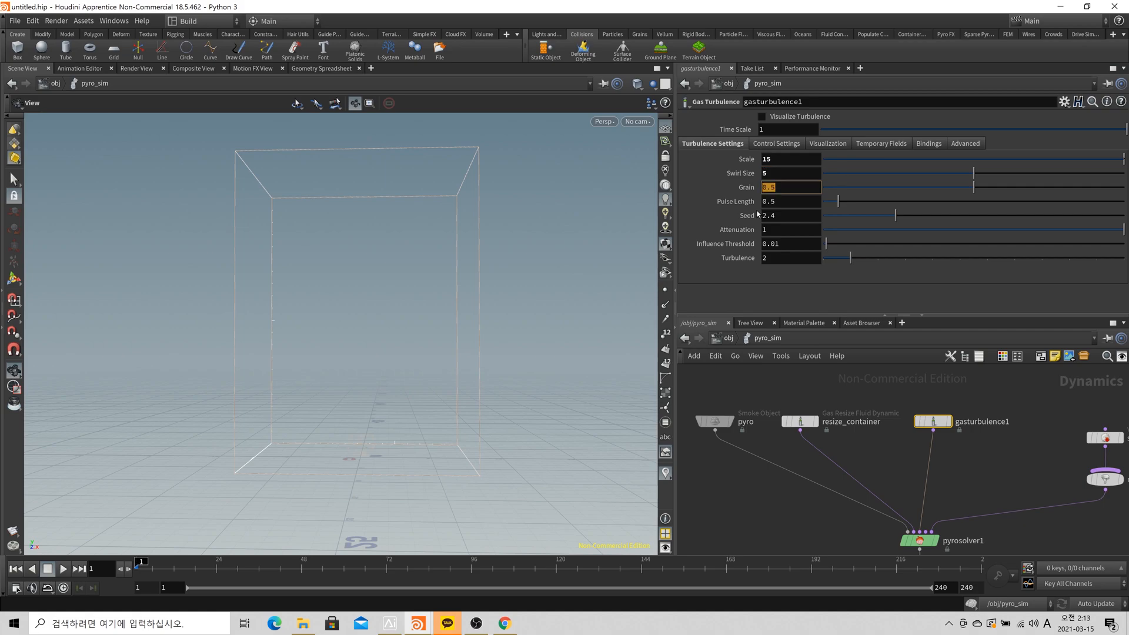
Play and scrub the simulation to examine the added turbulence's effect, and review pyrosolver1's own shape parameters.
left_click(63, 568)
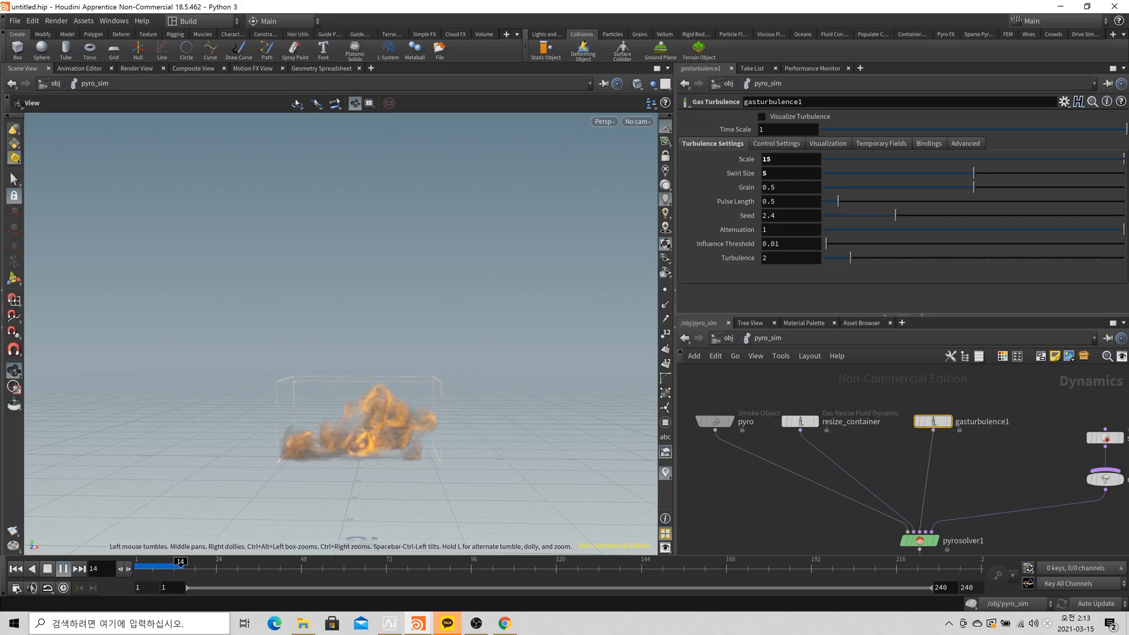
left_click(47, 569)
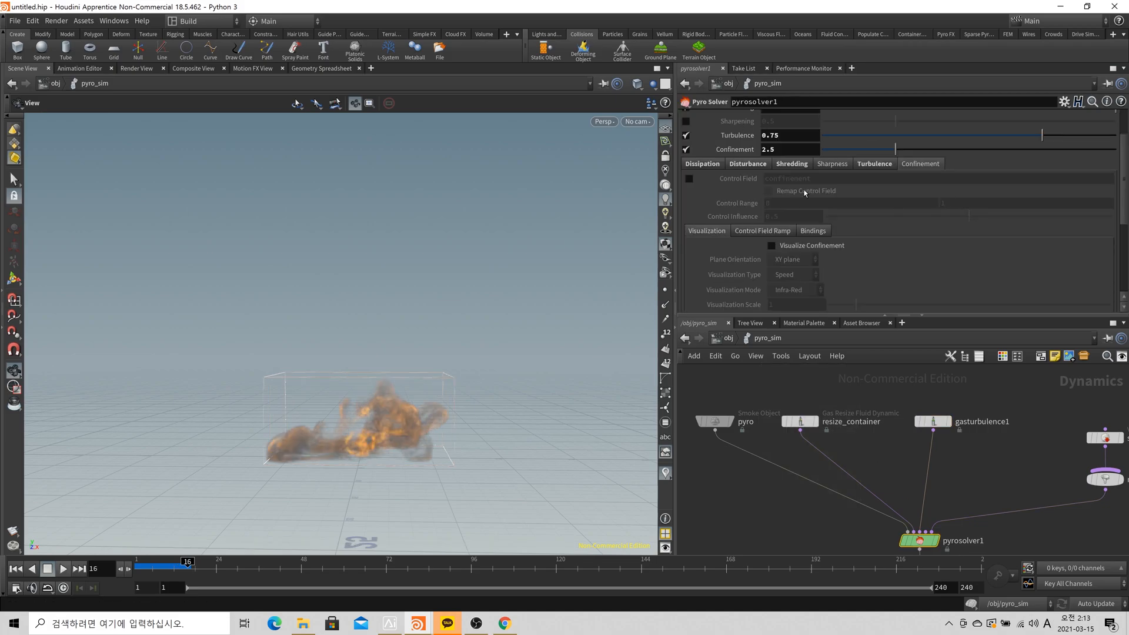
scroll(798, 183, "up", 2)
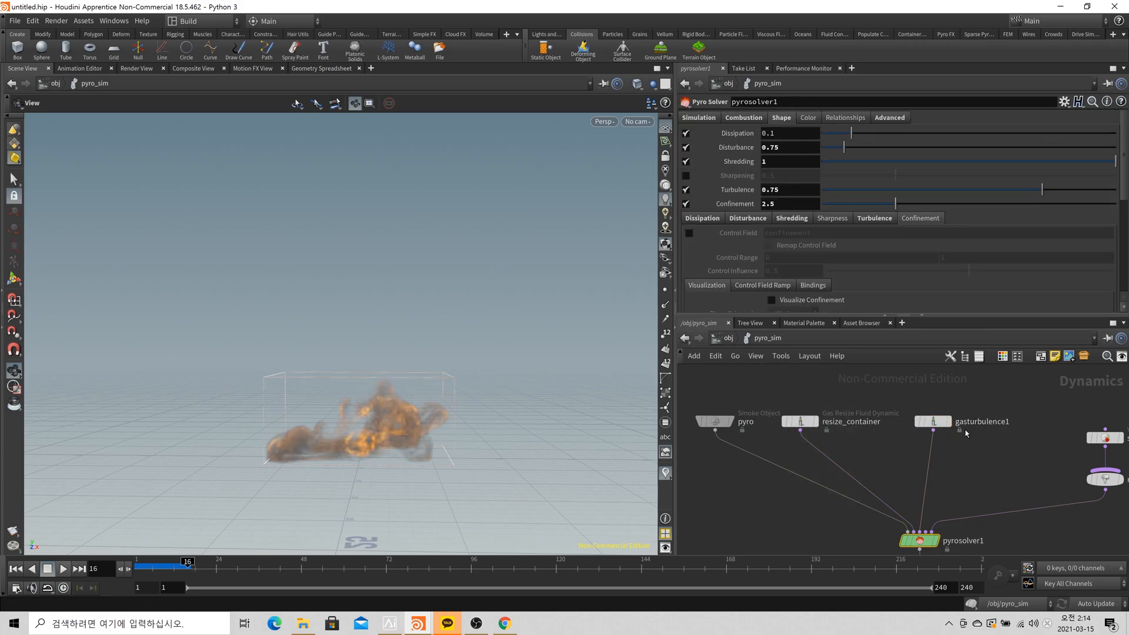
left_click_drag(150, 568, 168, 582)
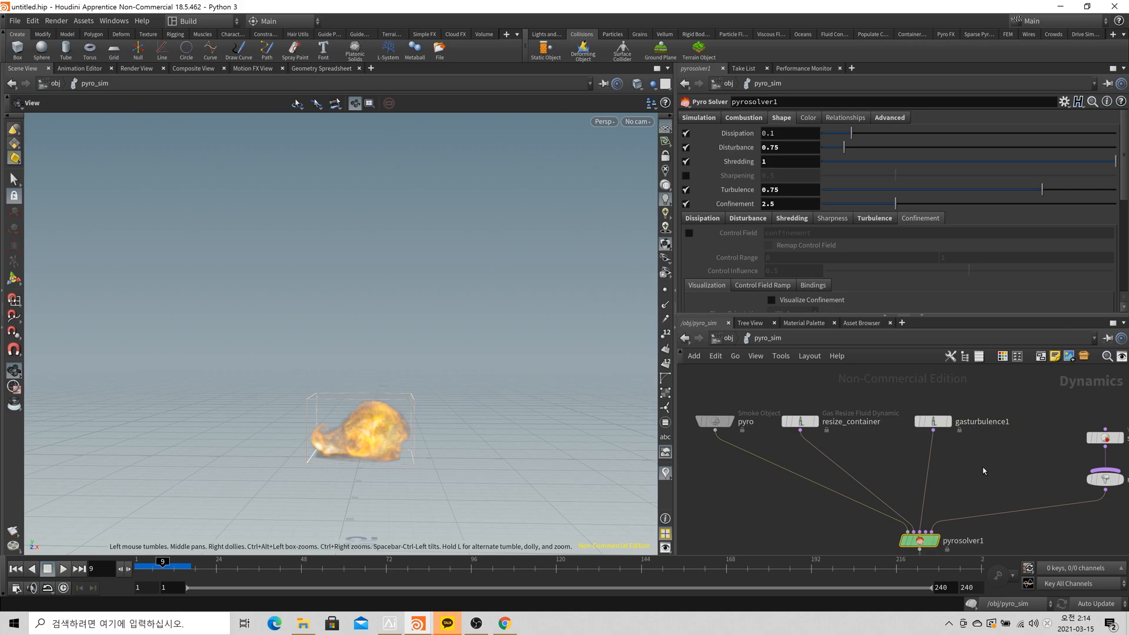
Delete the gasturbulence1 node and return the timeline to frame 1.
left_click(933, 421)
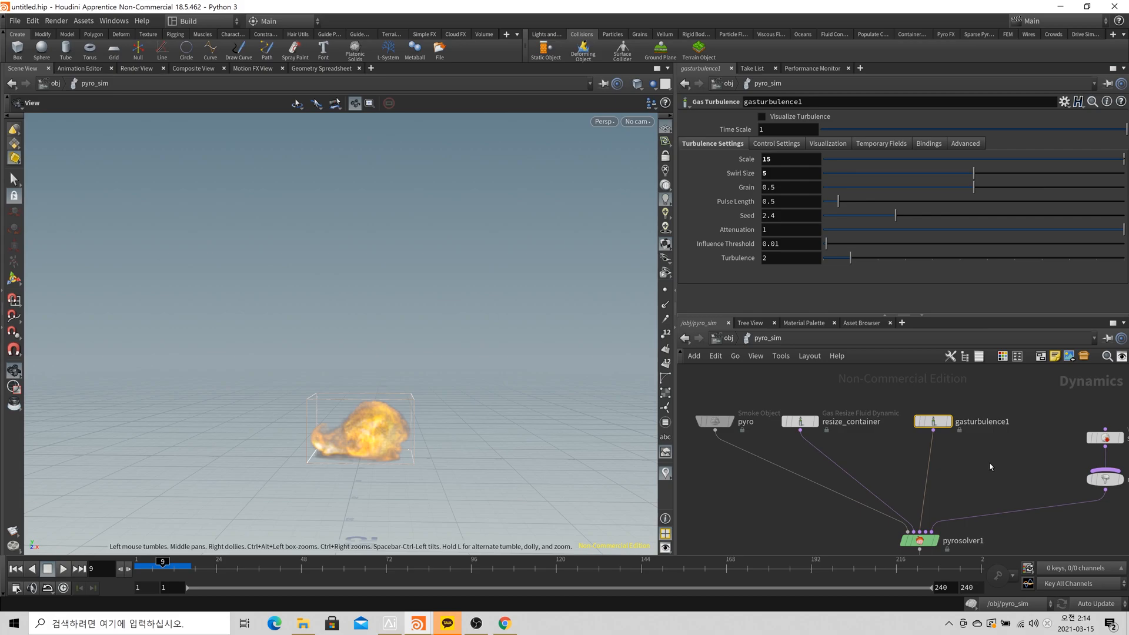
key("Delete")
left_click_drag(929, 483, 880, 554)
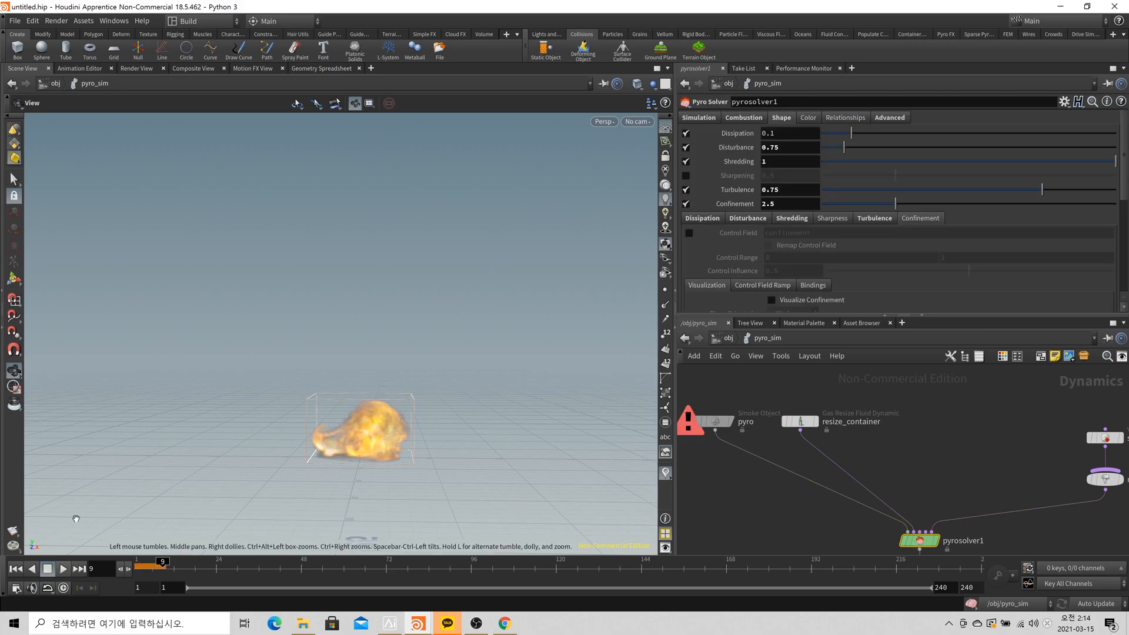
left_click(16, 568)
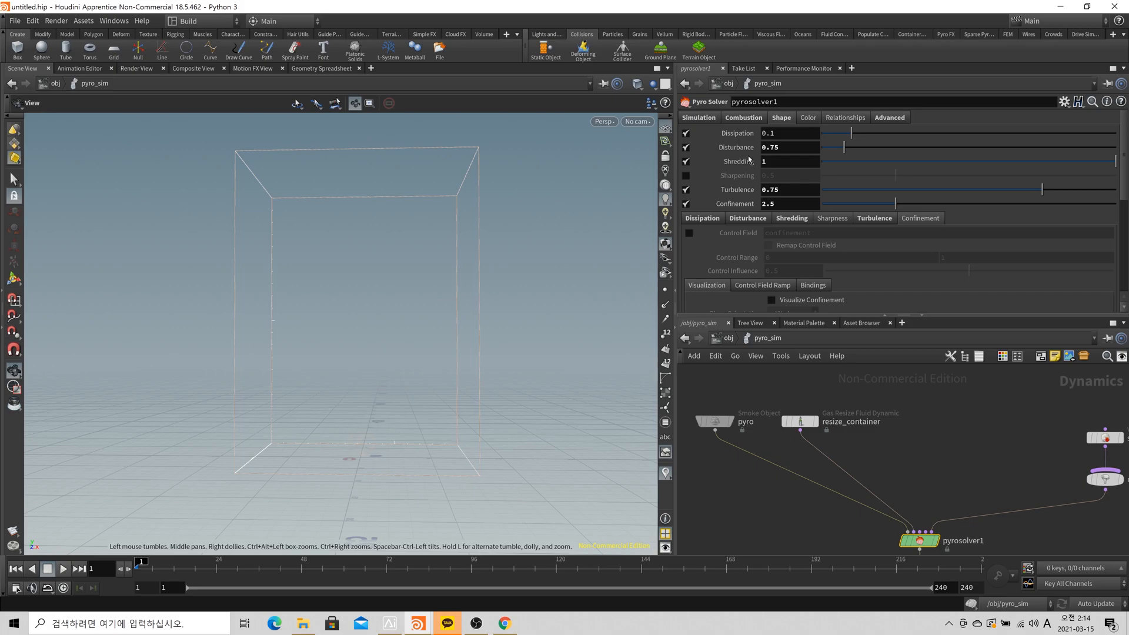
Disable Disturbance on pyrosolver1 and place a Gas Disturb node above the solver.
middle_click_drag(904, 455, 864, 384)
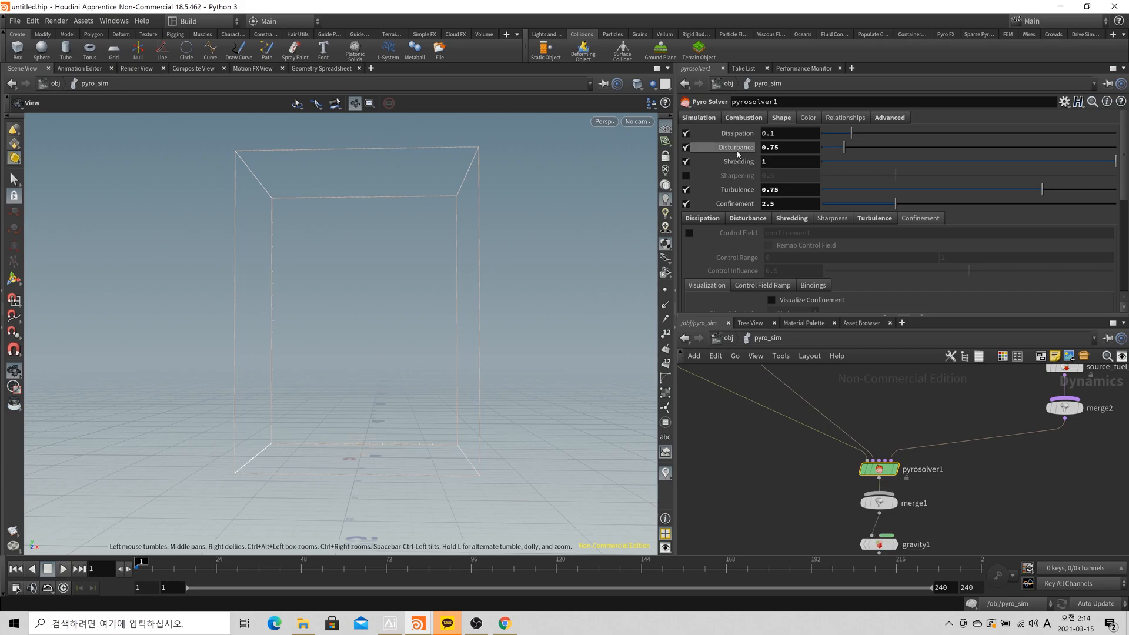
mouse_move(737, 154)
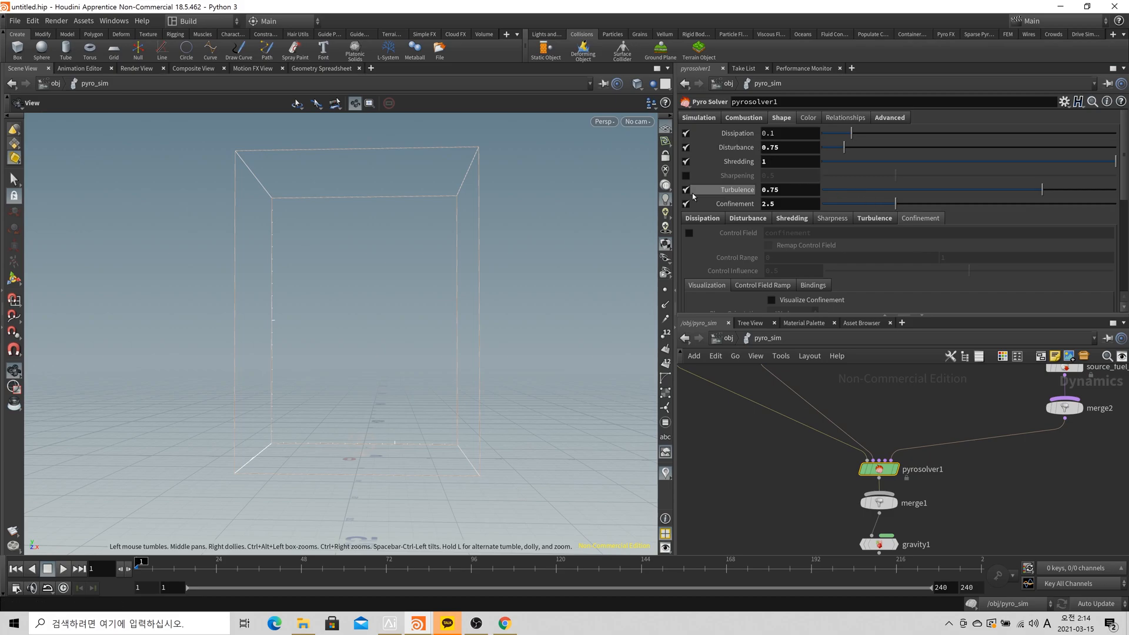
left_click(685, 147)
middle_click_drag(910, 461, 902, 514)
key("Tab")
type("gasdist")
key("Return")
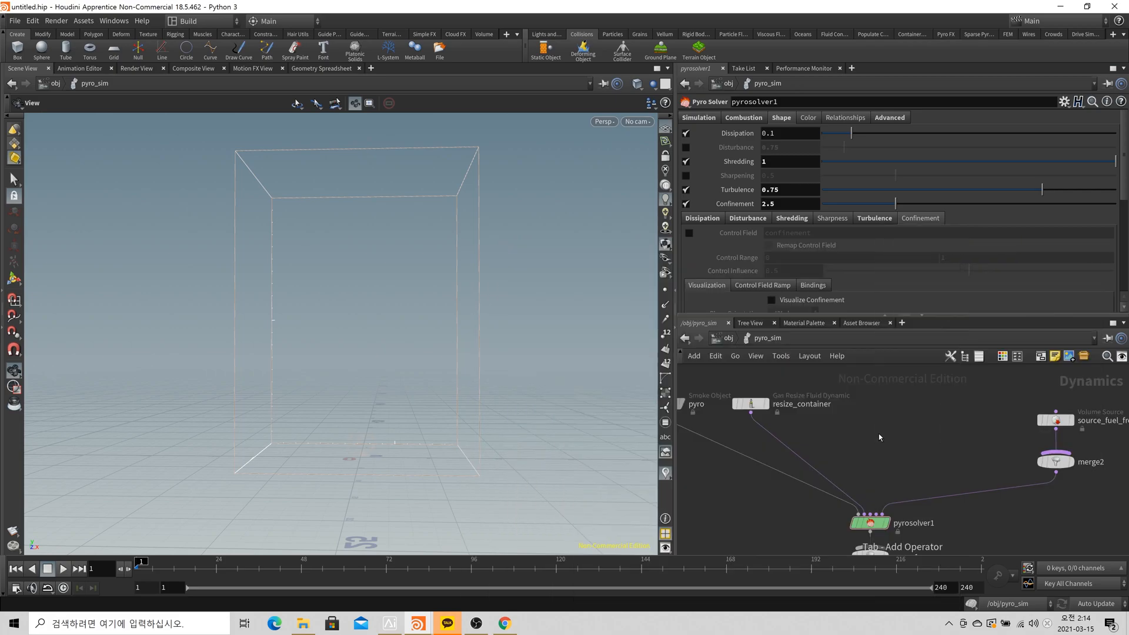
left_click(879, 433)
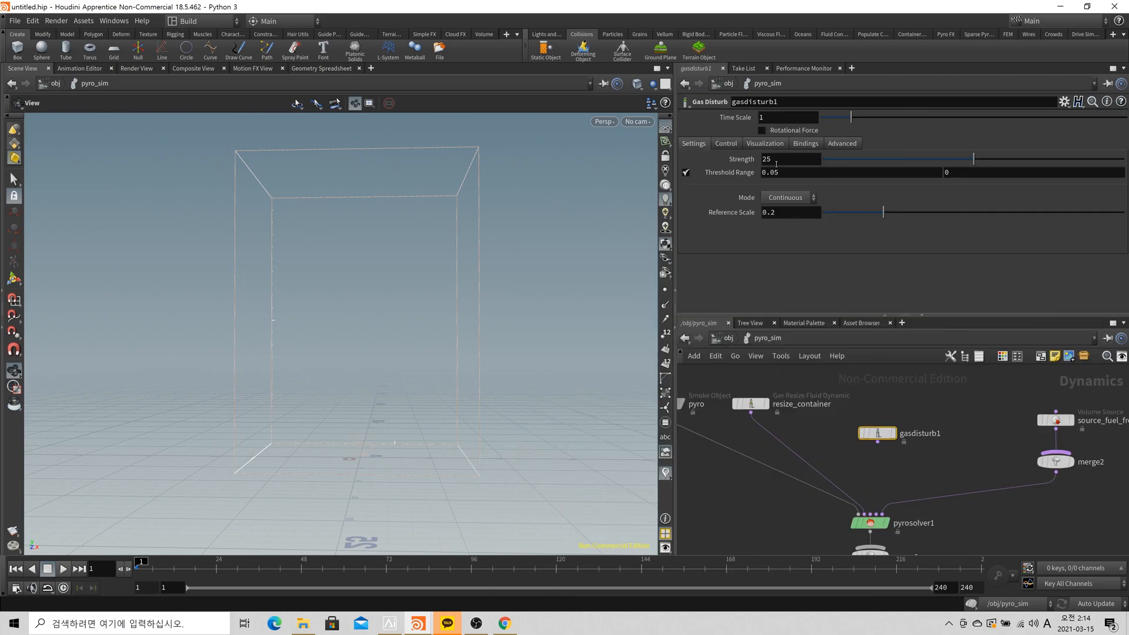
Compare pyrosolver1's Disturbance settings with gasdisturb1 and set gasdisturb1's Mode to Block-Based.
left_click(879, 523)
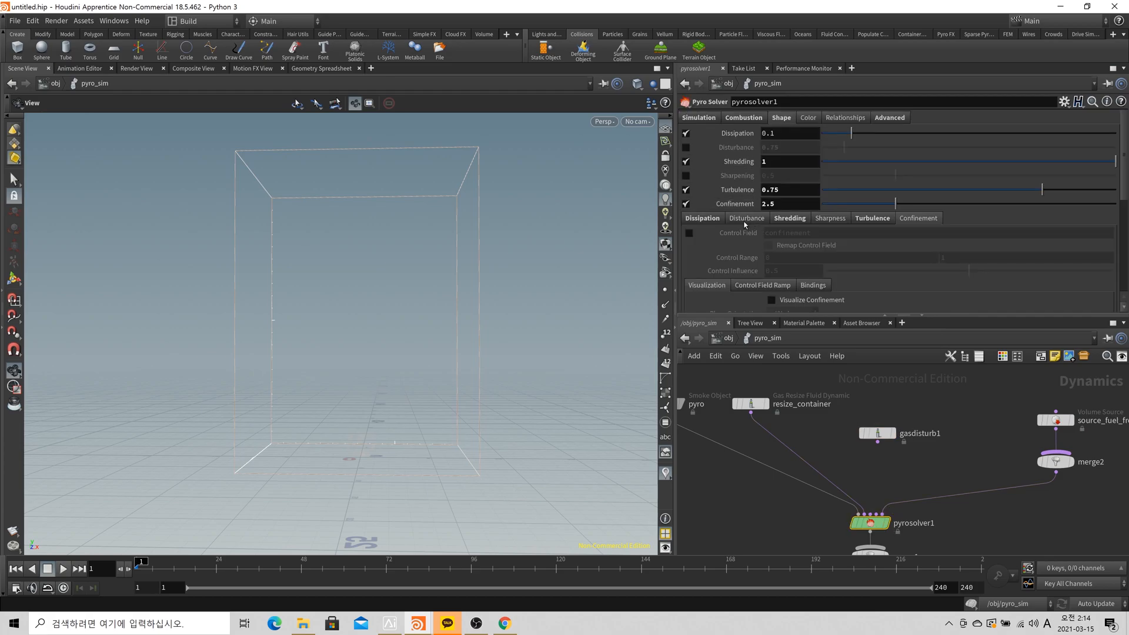
scroll(784, 238, "down", 4)
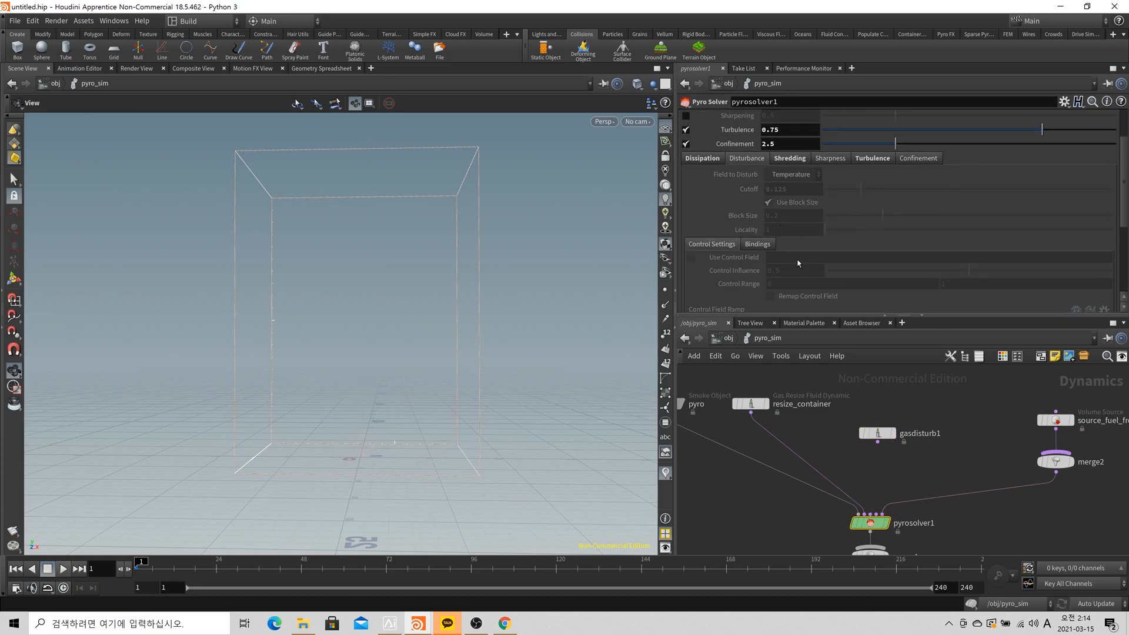
scroll(731, 218, "up", 3)
left_click(876, 433)
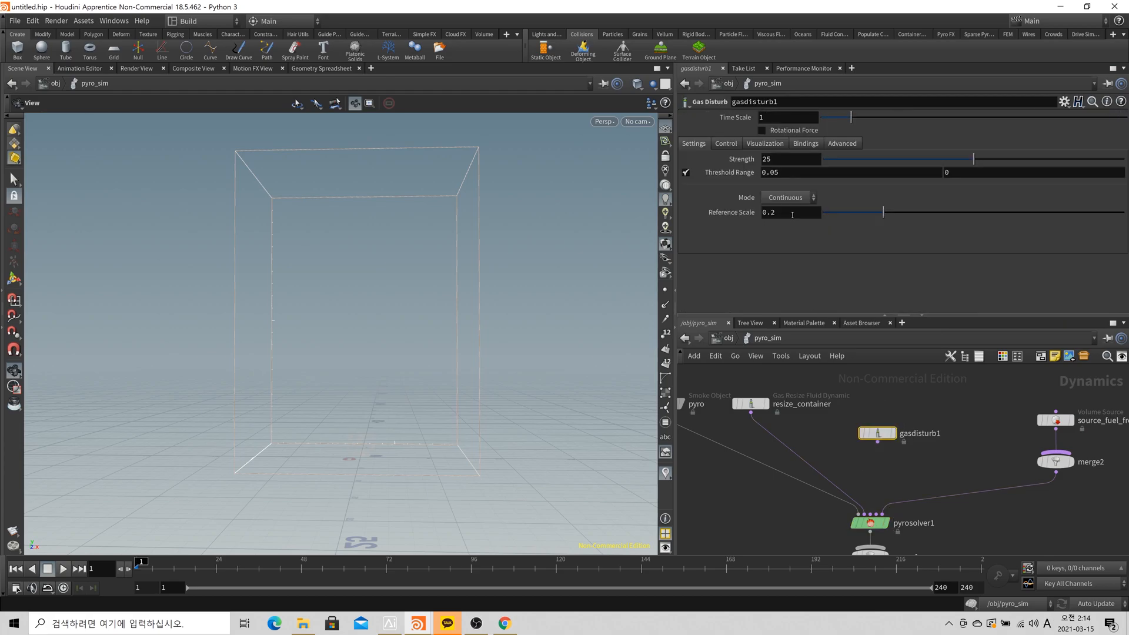
left_click(787, 200)
left_click(788, 224)
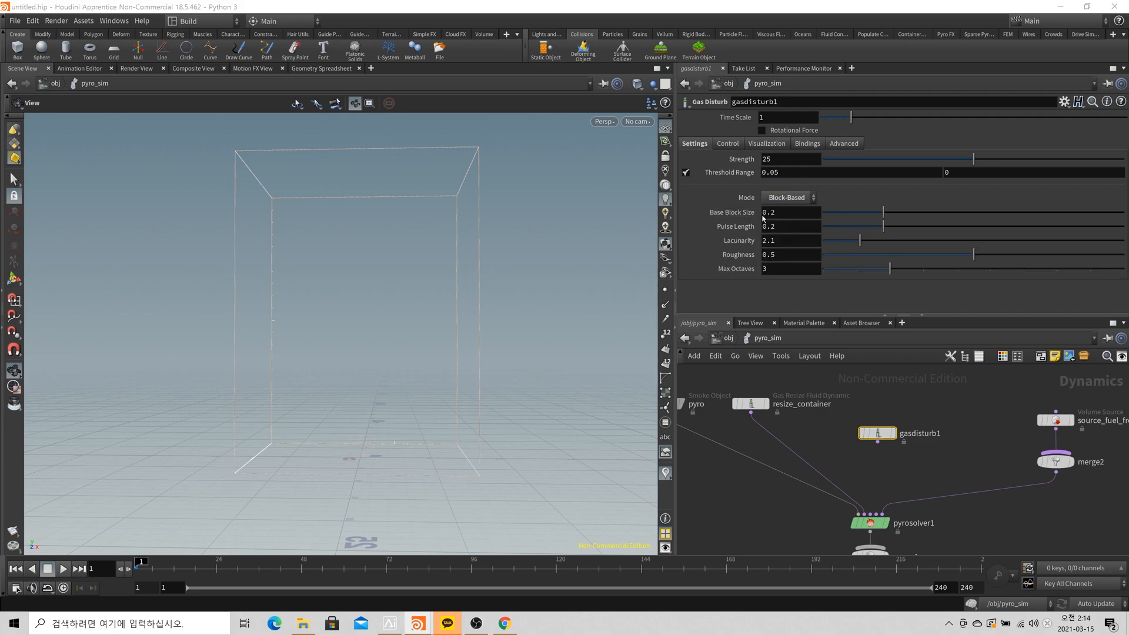
Re-enable Disturbance on pyrosolver1 and compare its block settings with those of gasdisturb1.
left_click(870, 523)
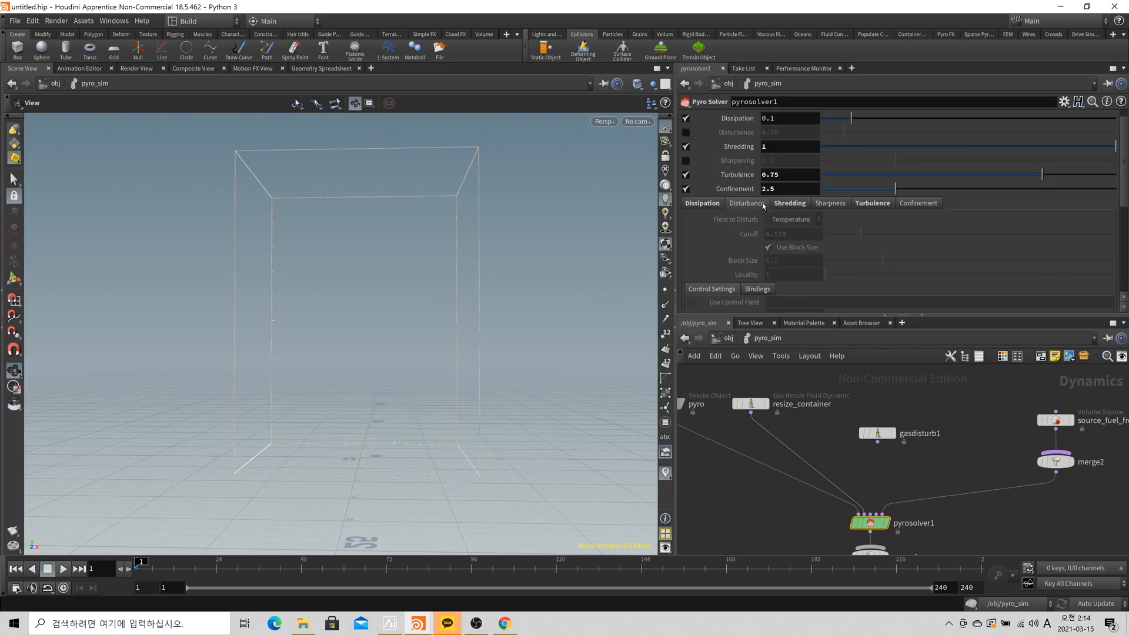
left_click(685, 132)
scroll(789, 218, "down", 1)
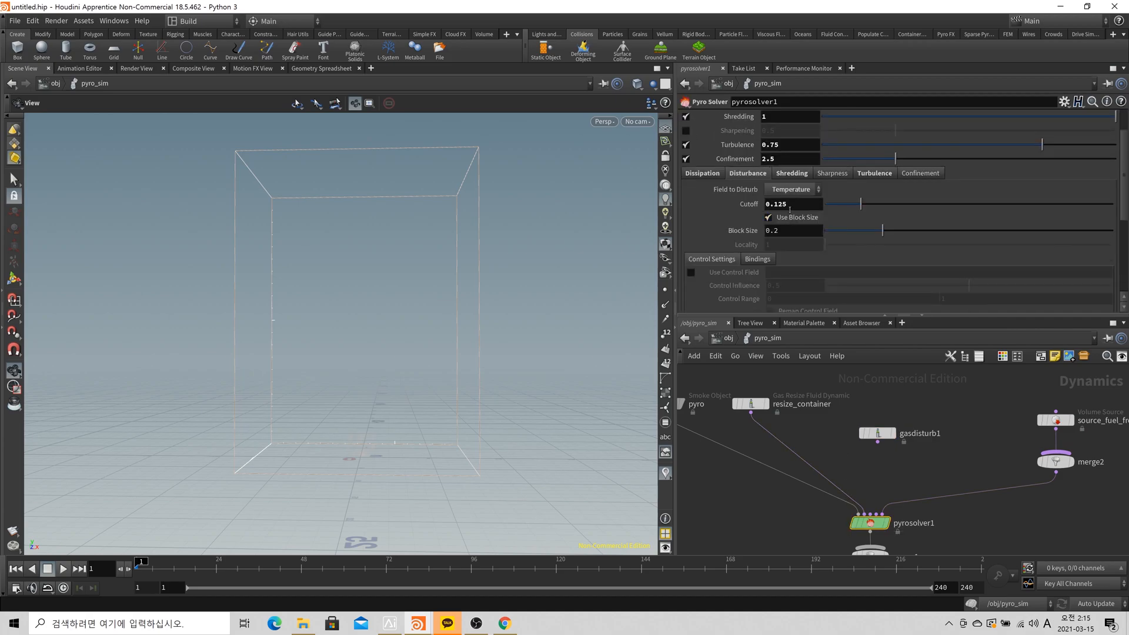
scroll(766, 241, "down", 2)
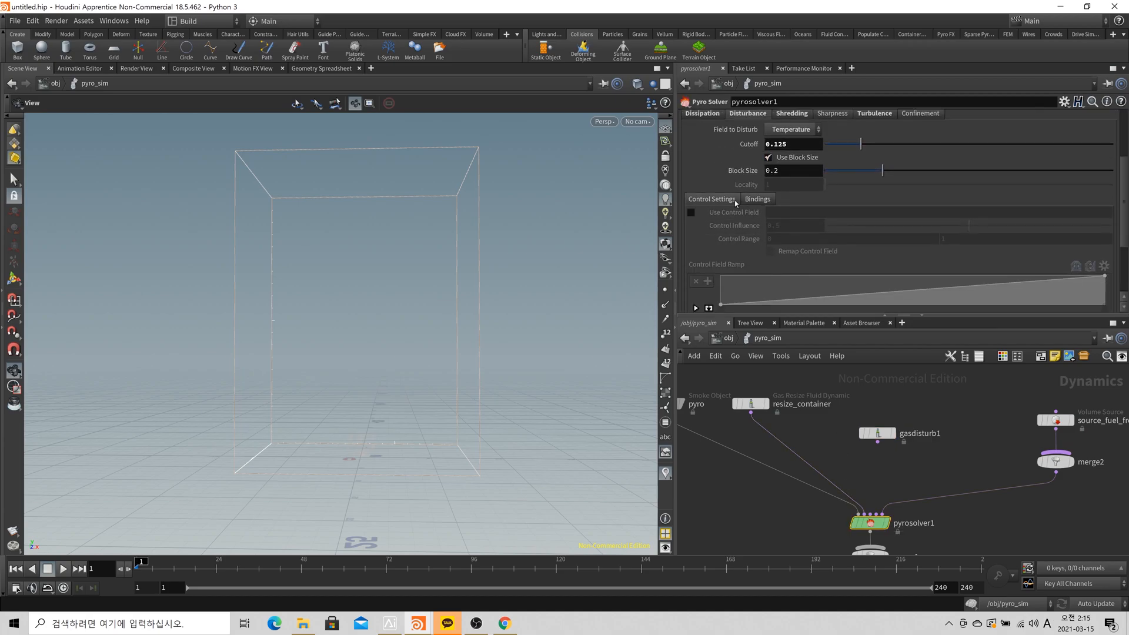
scroll(770, 223, "up", 2)
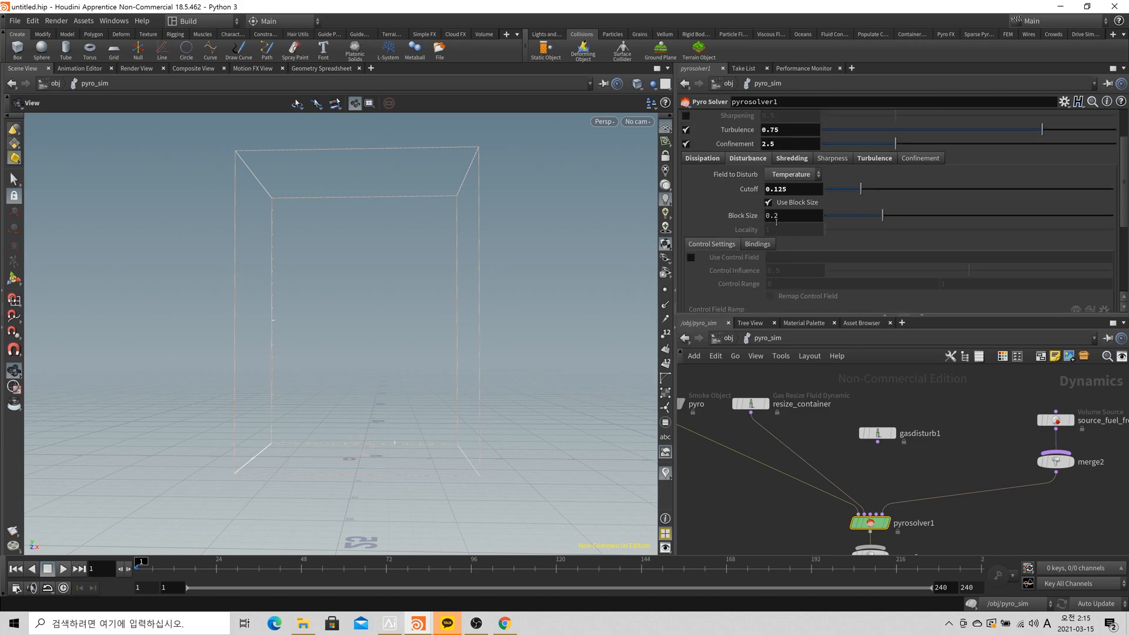
left_click(877, 433)
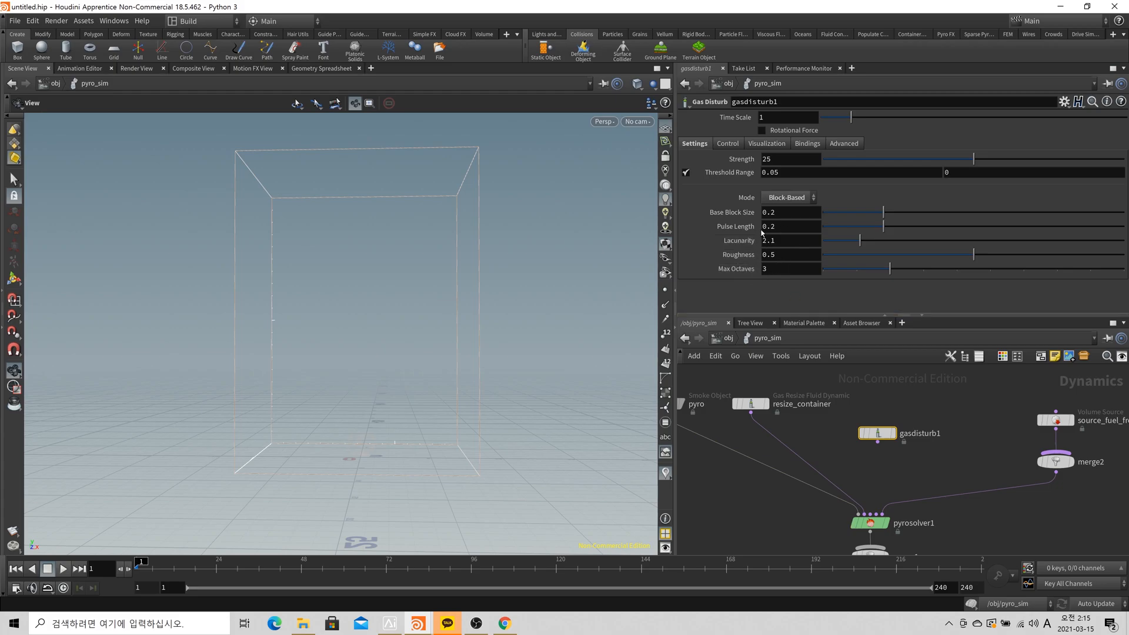
Turn Disturbance off again in pyrosolver1's shape parameters.
left_click(869, 523)
scroll(696, 153, "up", 3)
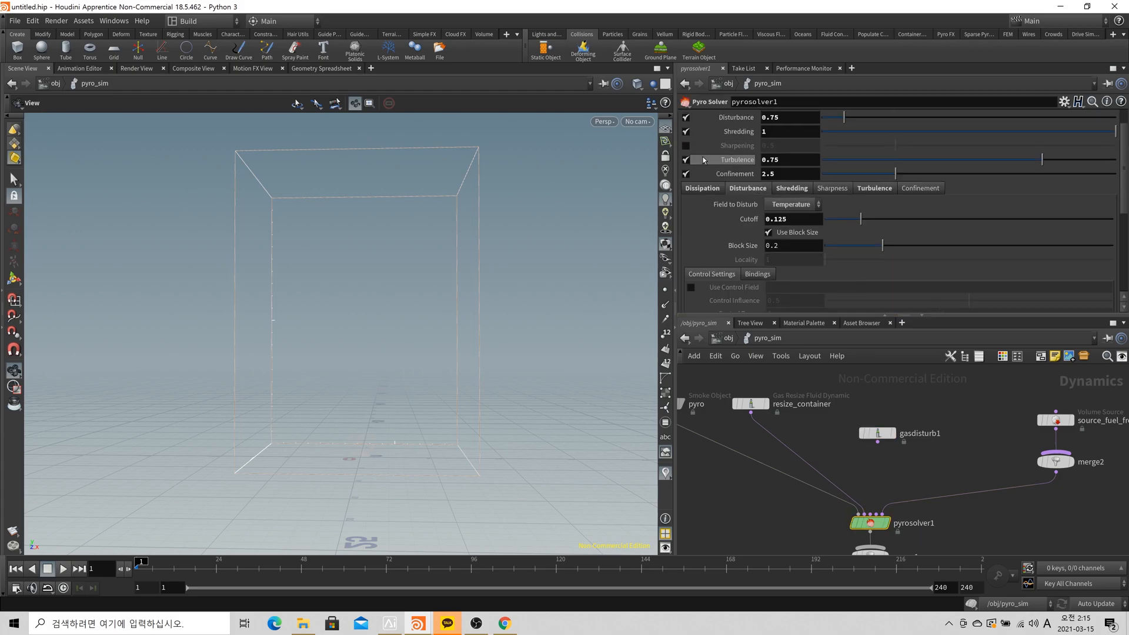
left_click(685, 148)
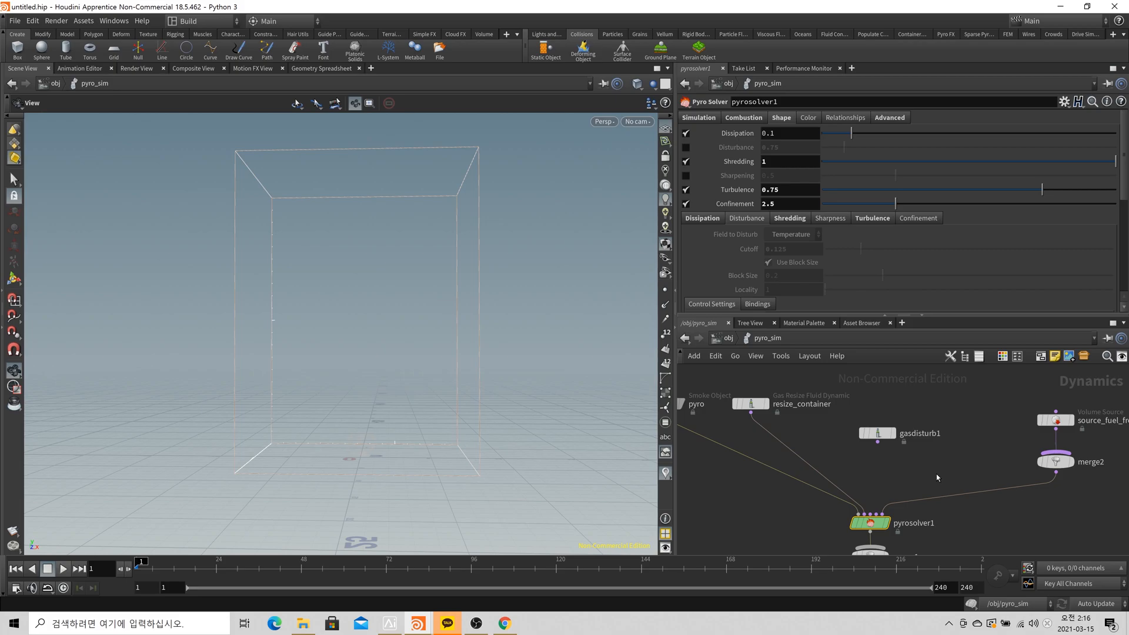
Compare gasdisturb1 with the gasdisturb node inside pyrosolver1 and return to the pyro_sim network.
scroll(925, 458, "up", 3)
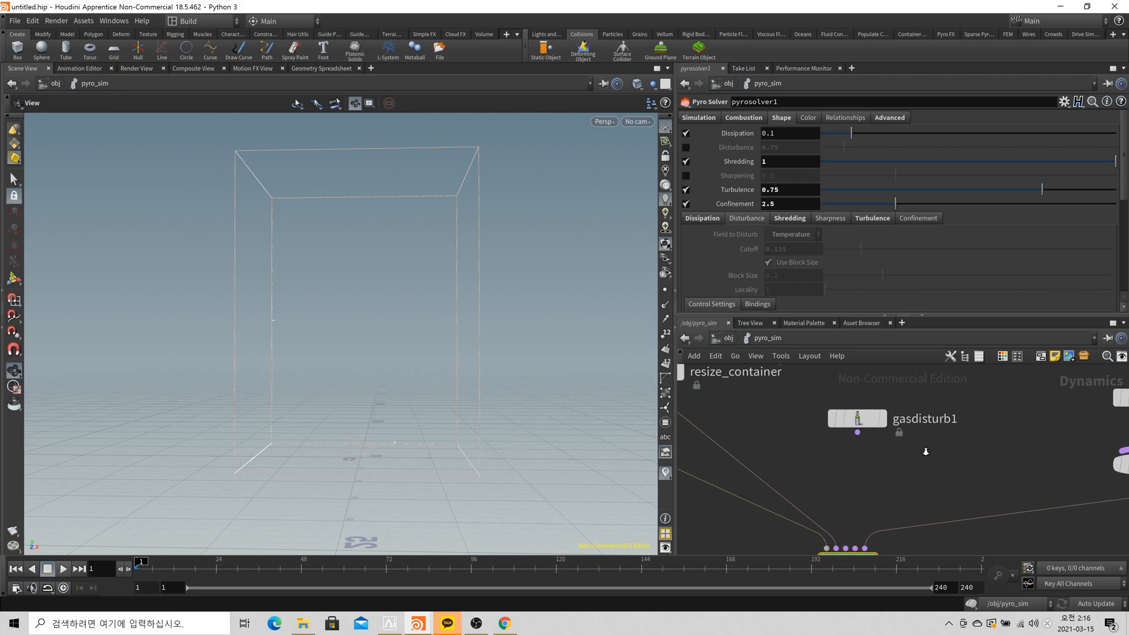
left_click(868, 418)
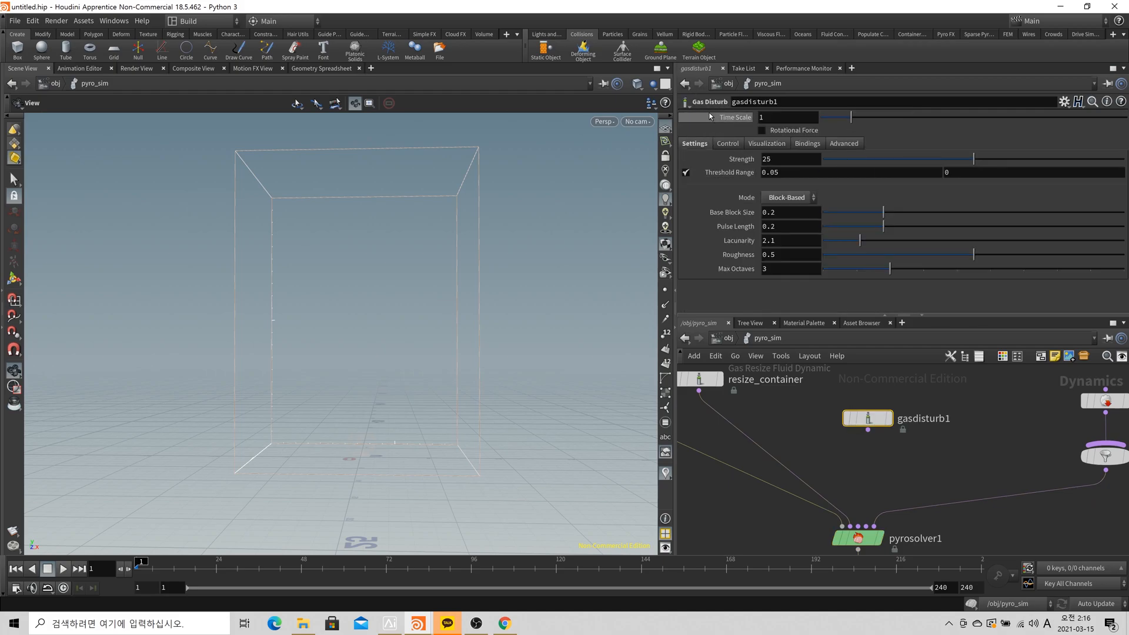
double_click(859, 538)
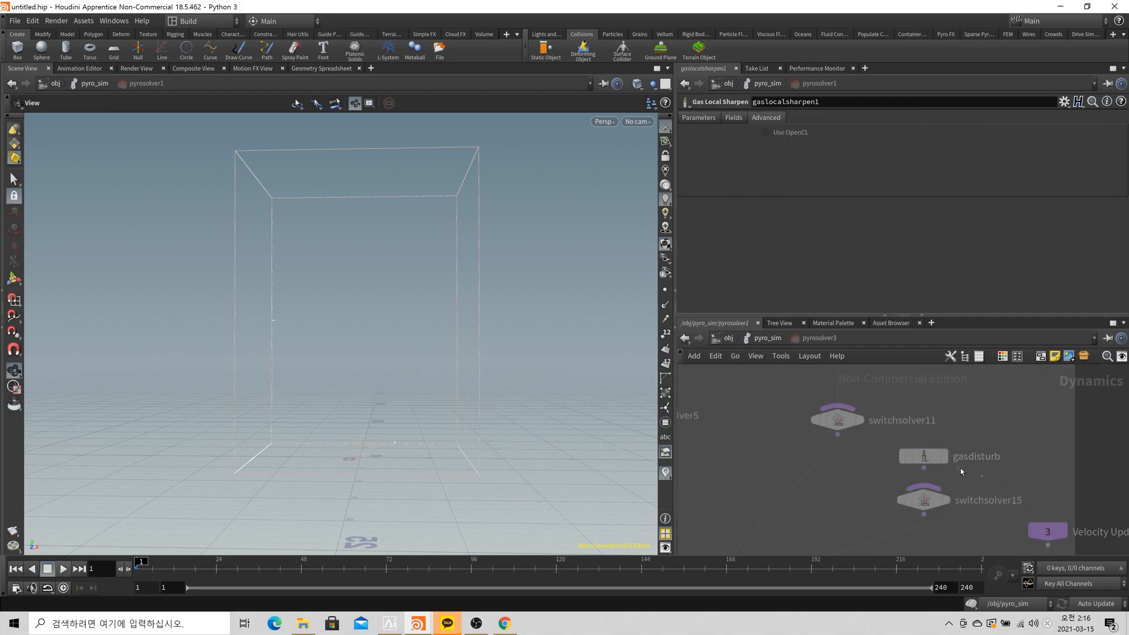
left_click(961, 468)
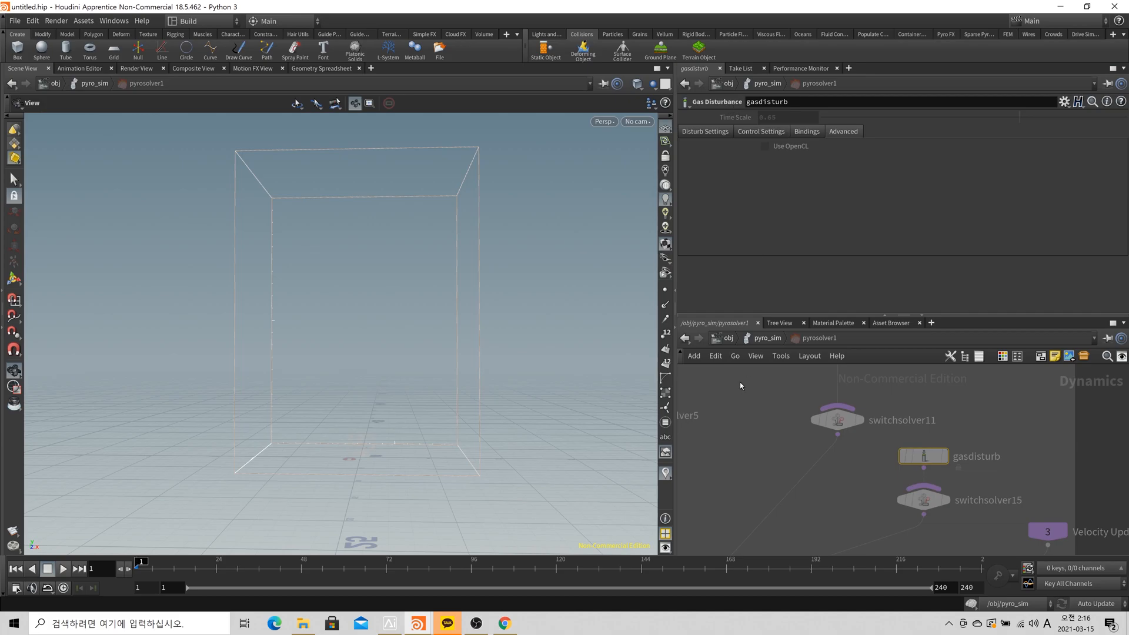
left_click(684, 338)
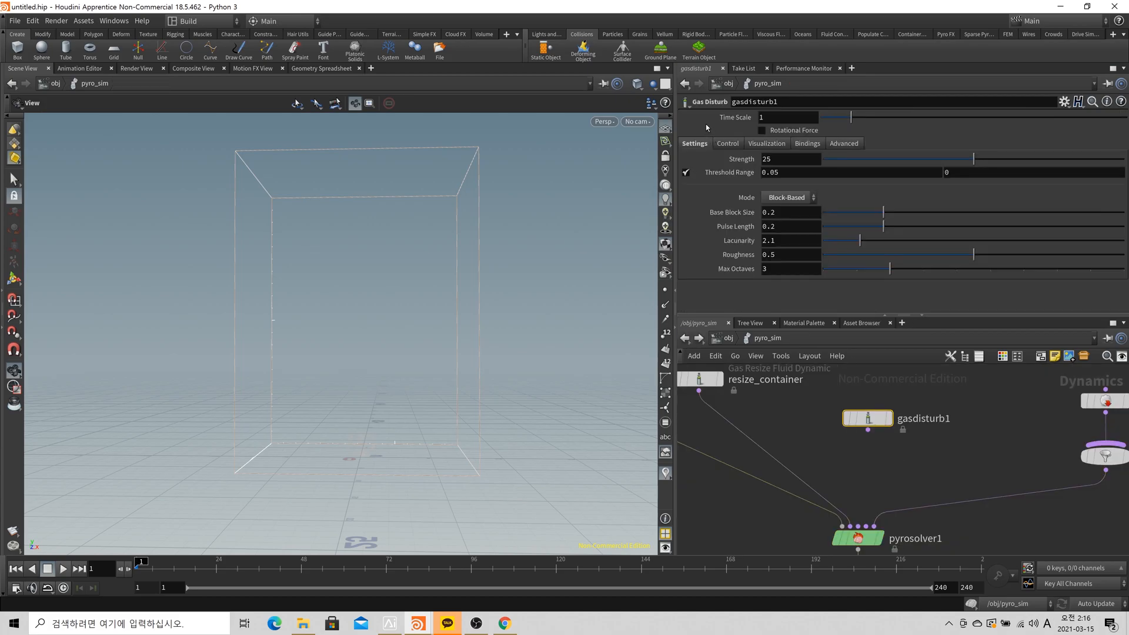
key("Tab")
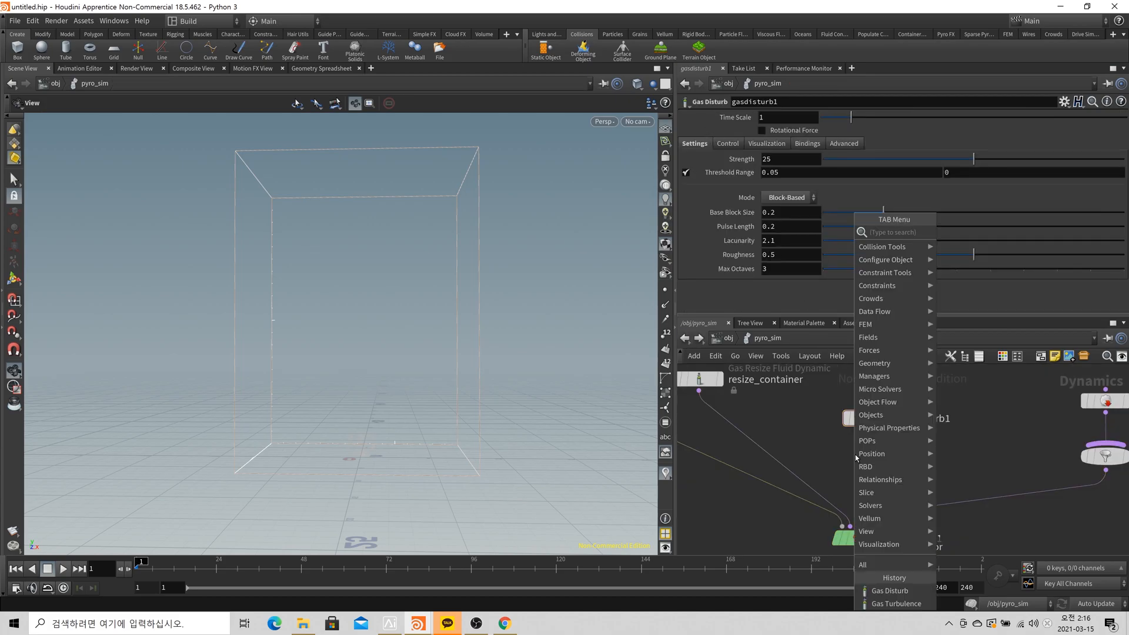
type("gasdistur")
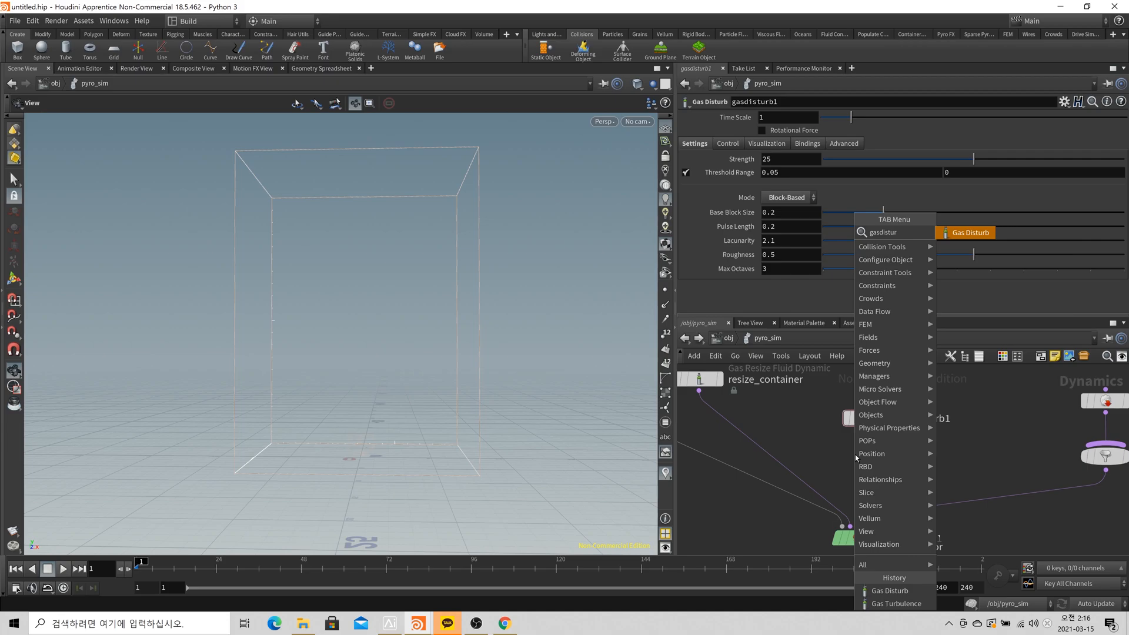
key("Escape")
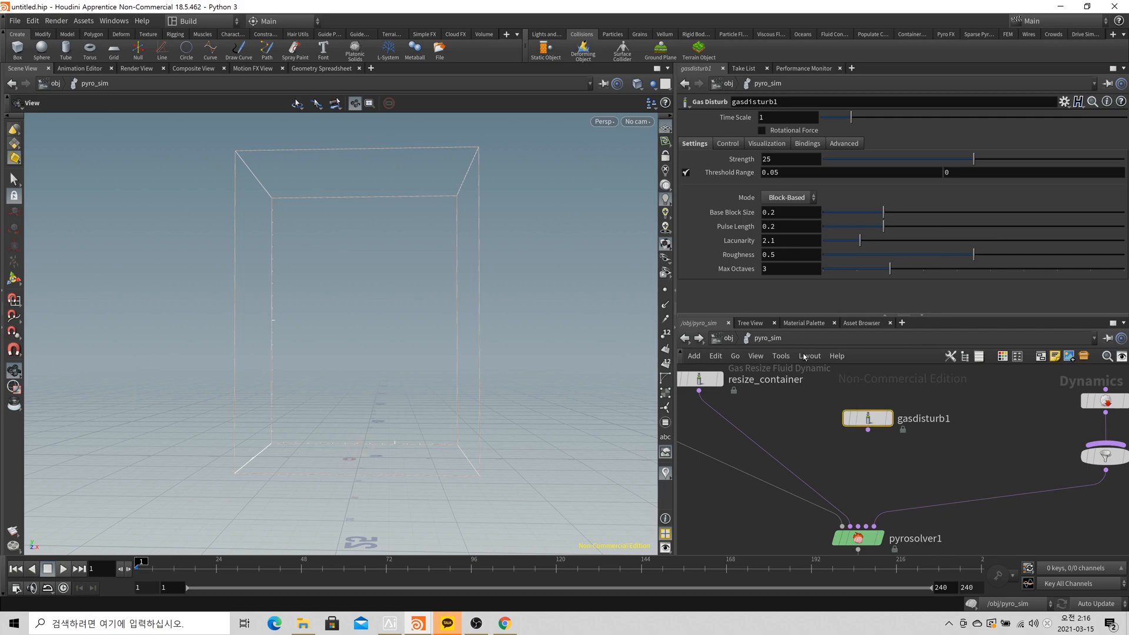
Set gasdisturb1's Max Octaves to 5.
left_click(765, 213)
left_click(785, 212)
left_click(778, 243)
key("Tab")
key("Tab")
type("4")
key("BackSpace")
type("5")
key("Tab")
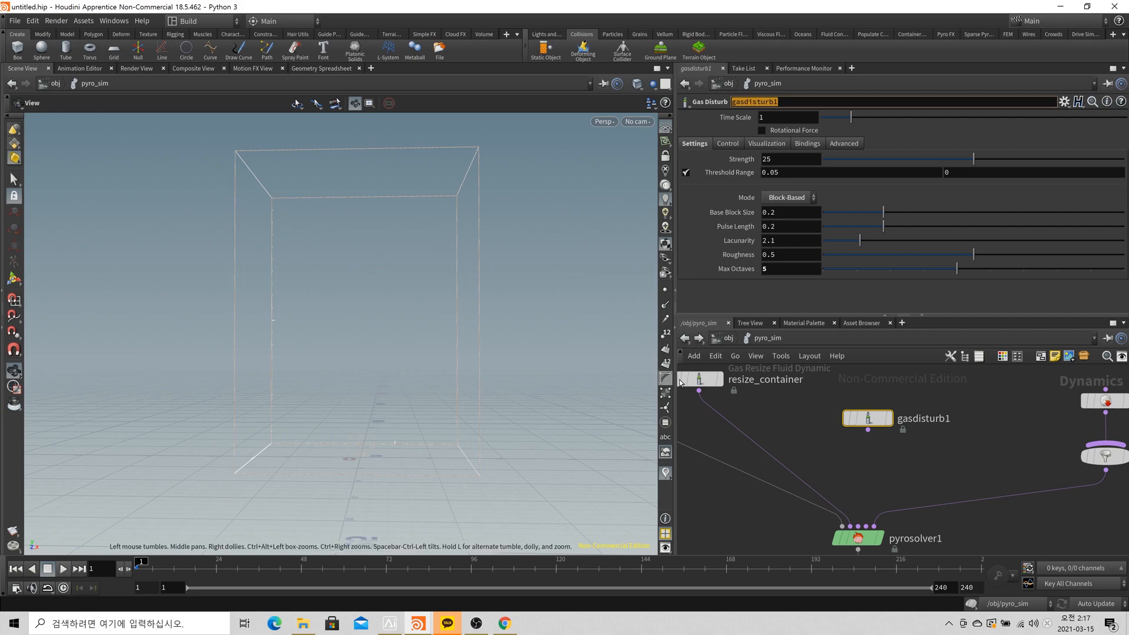
Connect gasdisturb1's output to the third input of pyrosolver1 and select the solver.
left_click(867, 430)
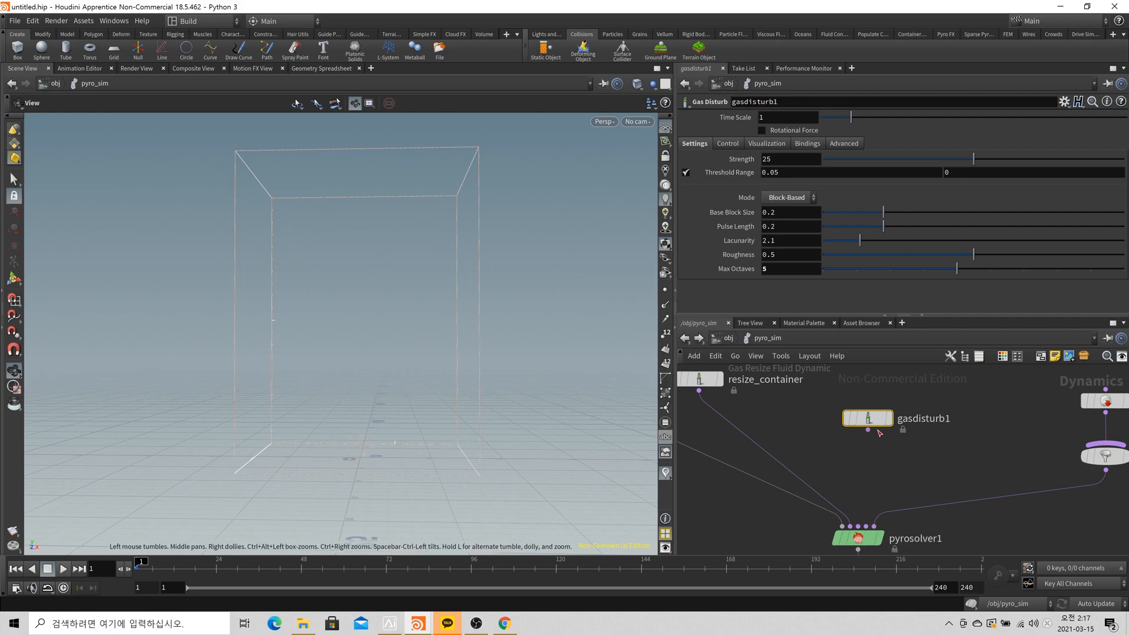
left_click(859, 526)
left_click(855, 537)
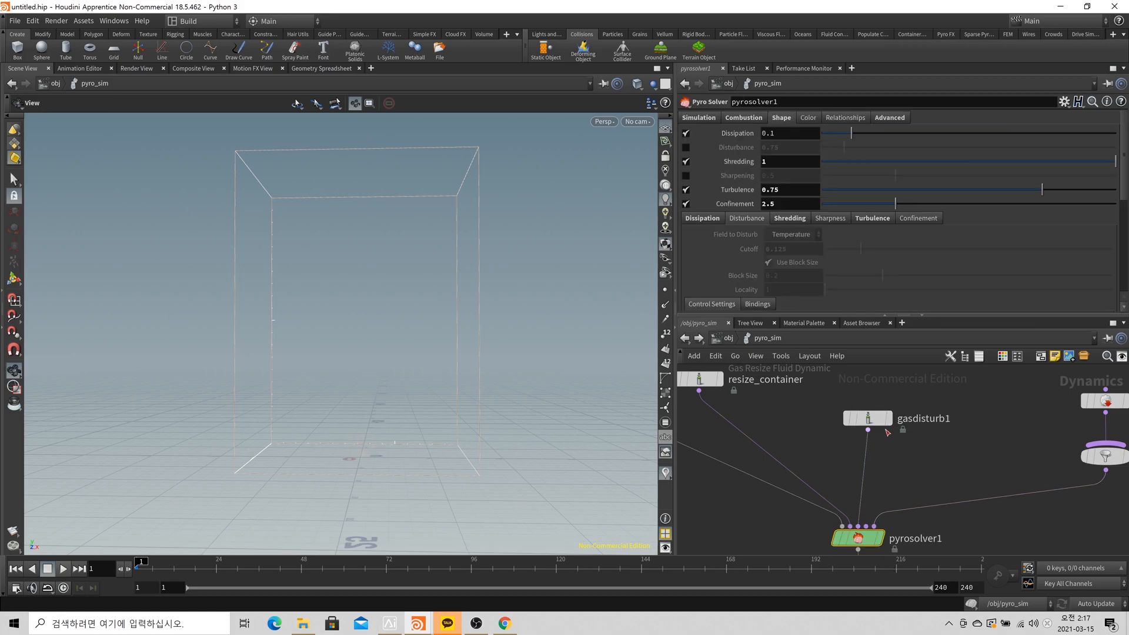
Play the simulation to frame 27 and review the explosion and how gasdisturb1 is wired into pyrosolver1.
left_click(63, 569)
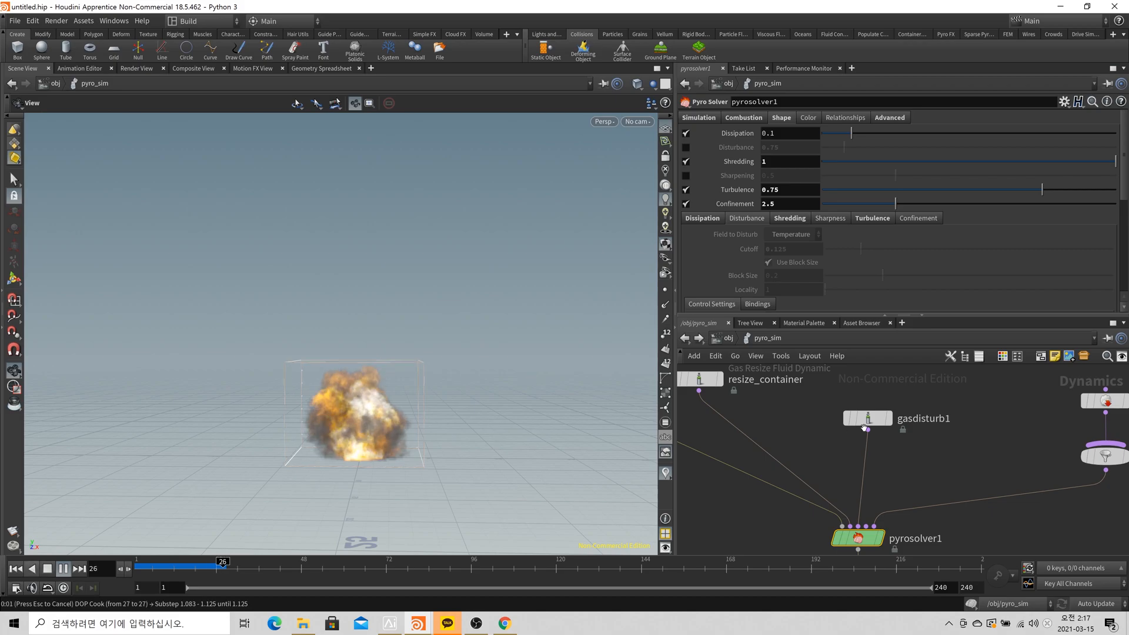
scroll(859, 507, "down", 5)
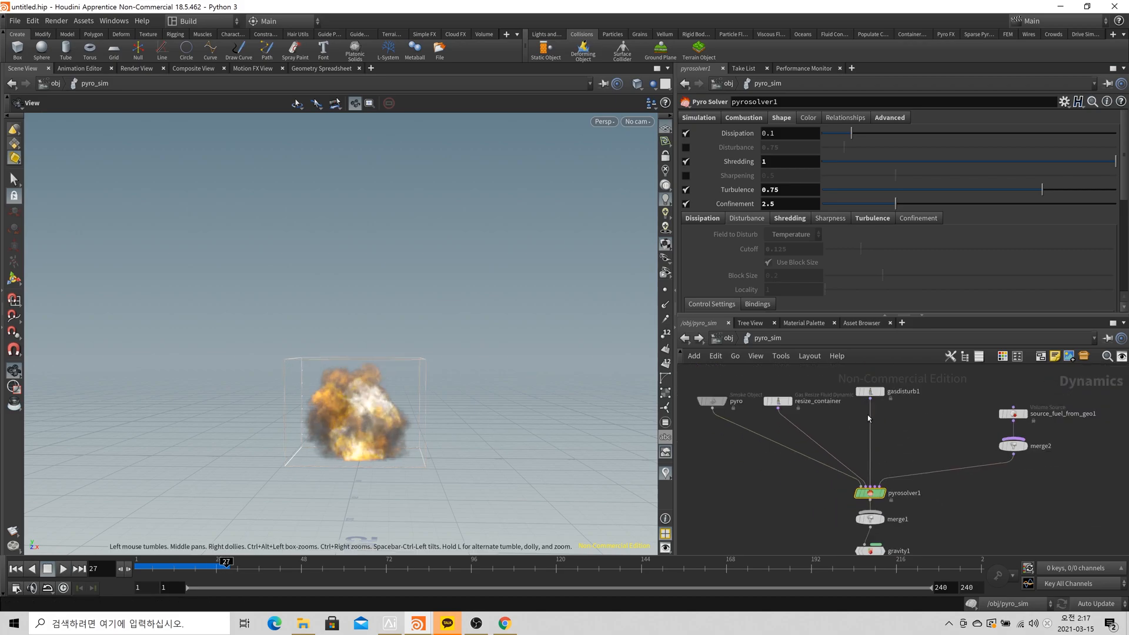
mouse_move(875, 405)
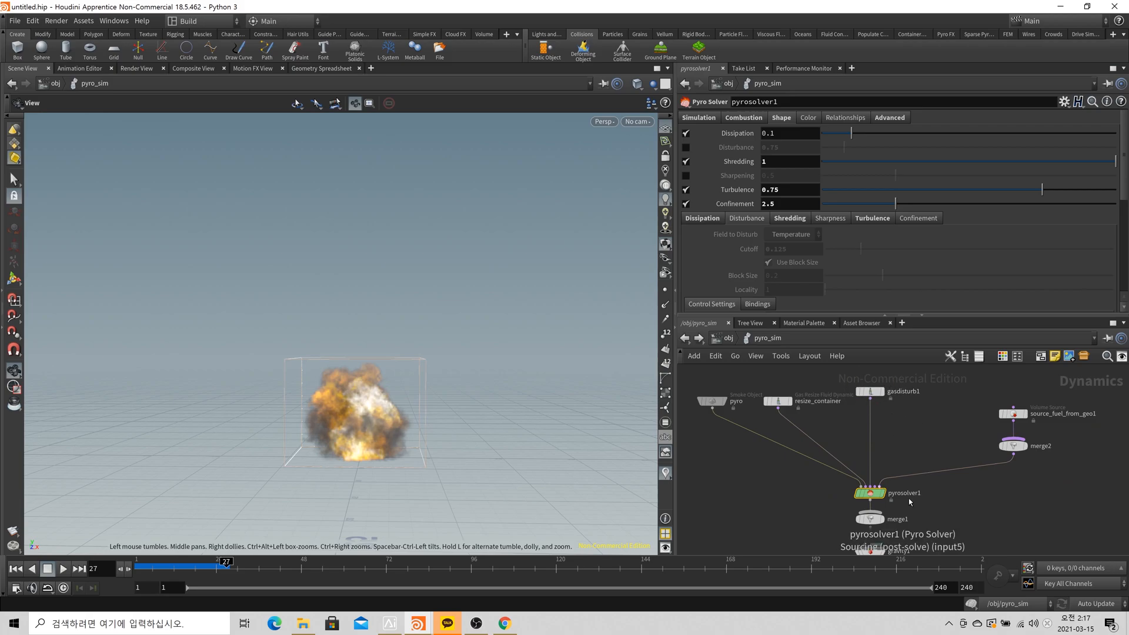
scroll(870, 487, "up", 4)
scroll(835, 470, "down", 4)
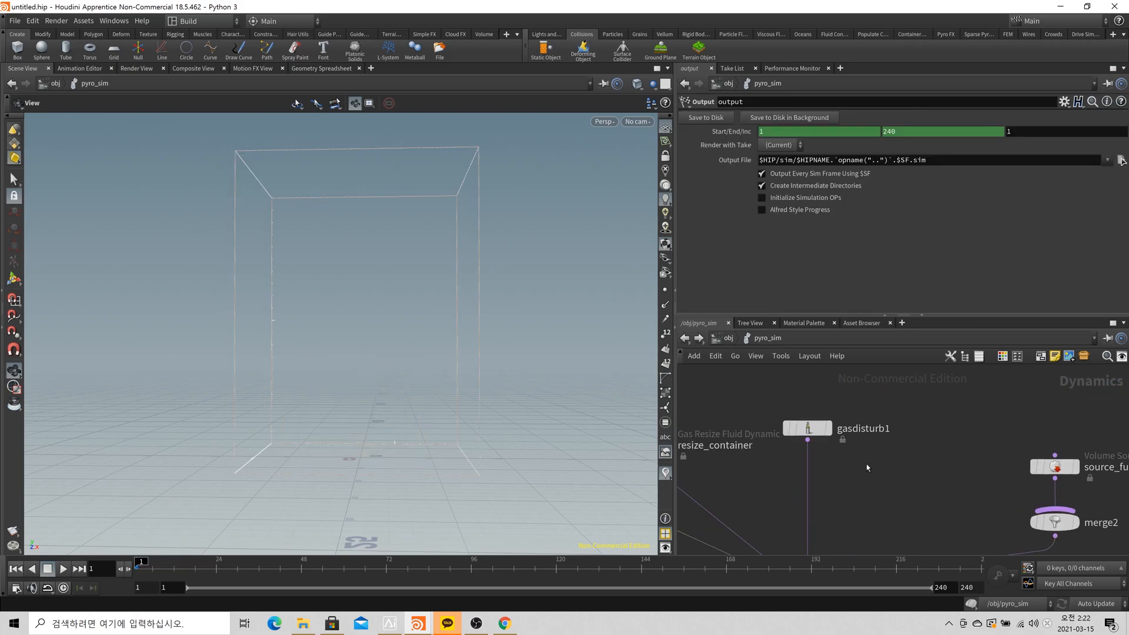
Insert a Merge node on the wire between gasdisturb1 and pyrosolver1.
key("Tab")
type("merge")
key("Return")
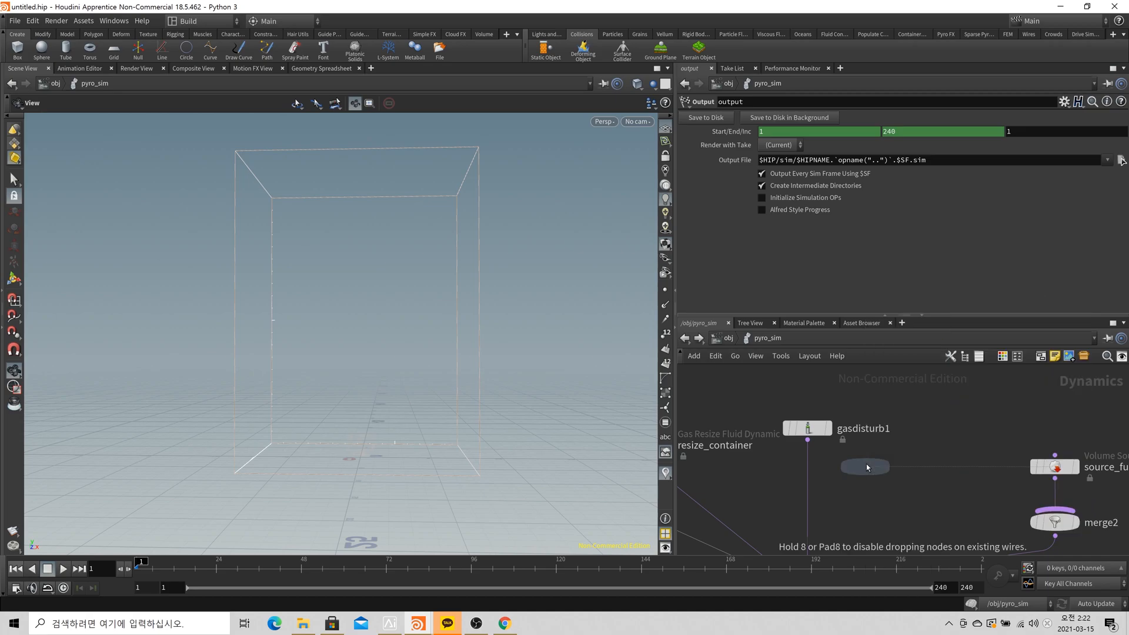
left_click(807, 486)
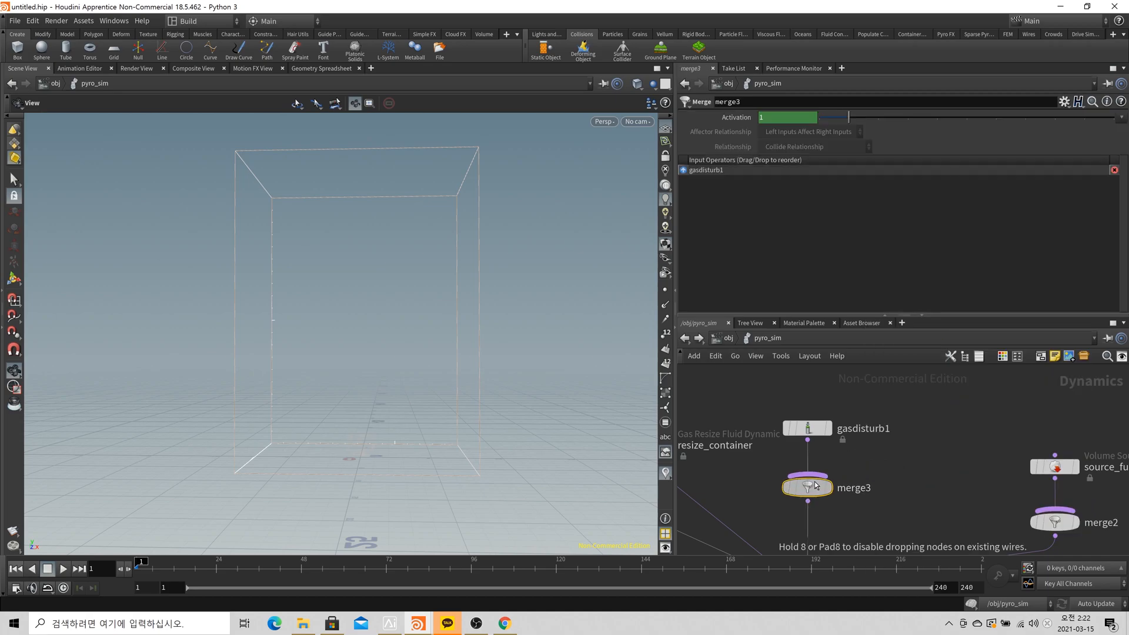
Search the available nodes for the gas wrangle and gas VOP microsolvers.
key("Tab")
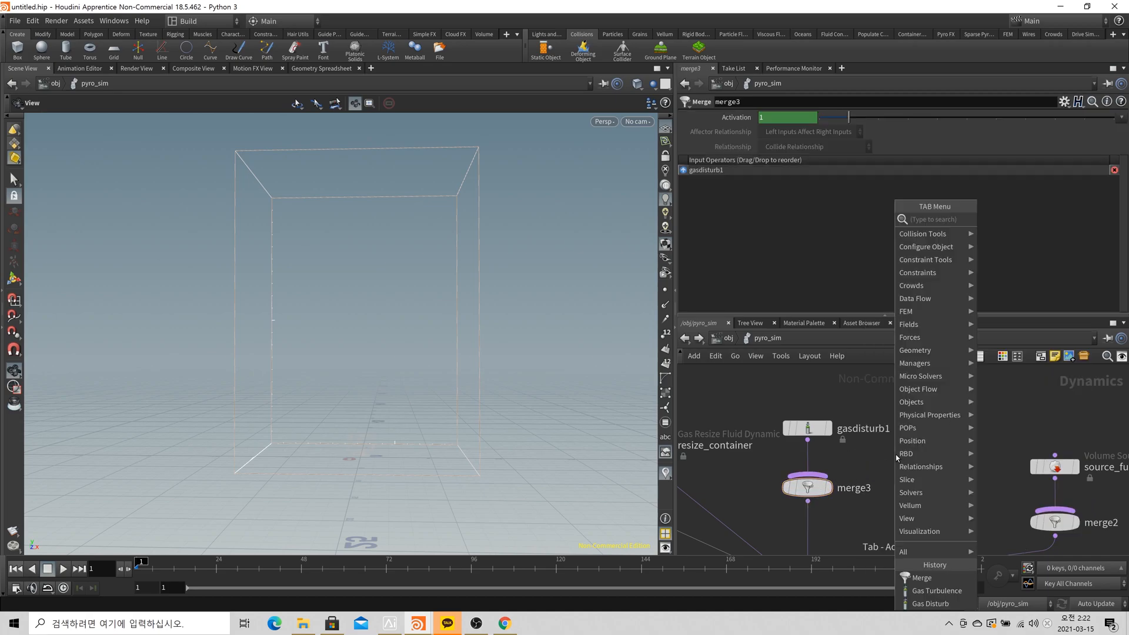
type("gasw")
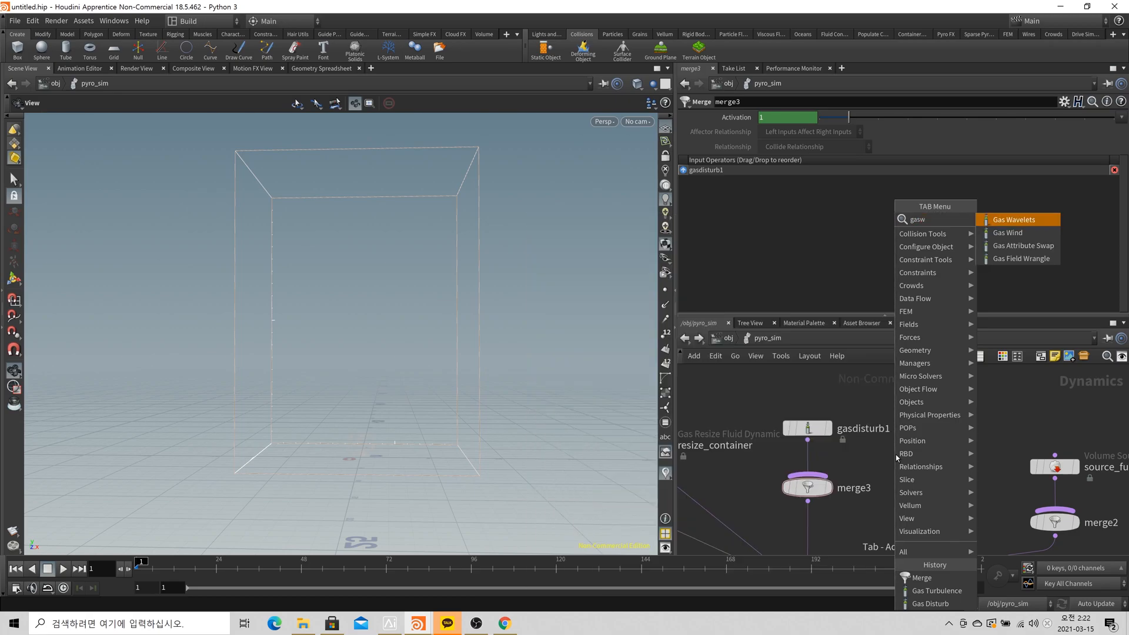
type("r")
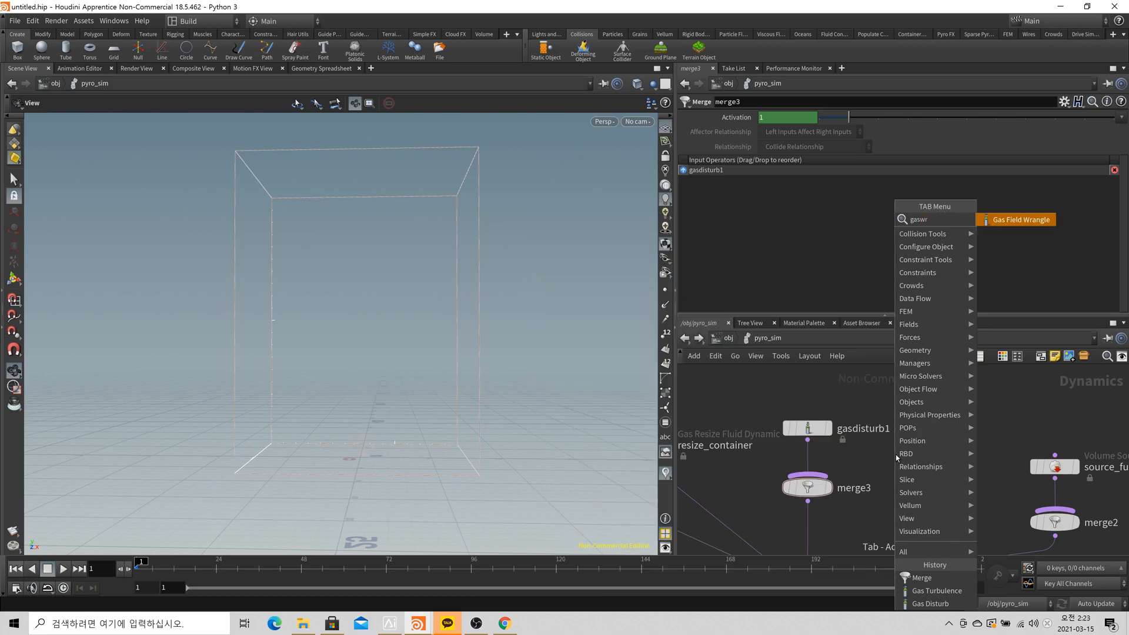
key("BackSpace")
key("BackSpace")
type("gasv")
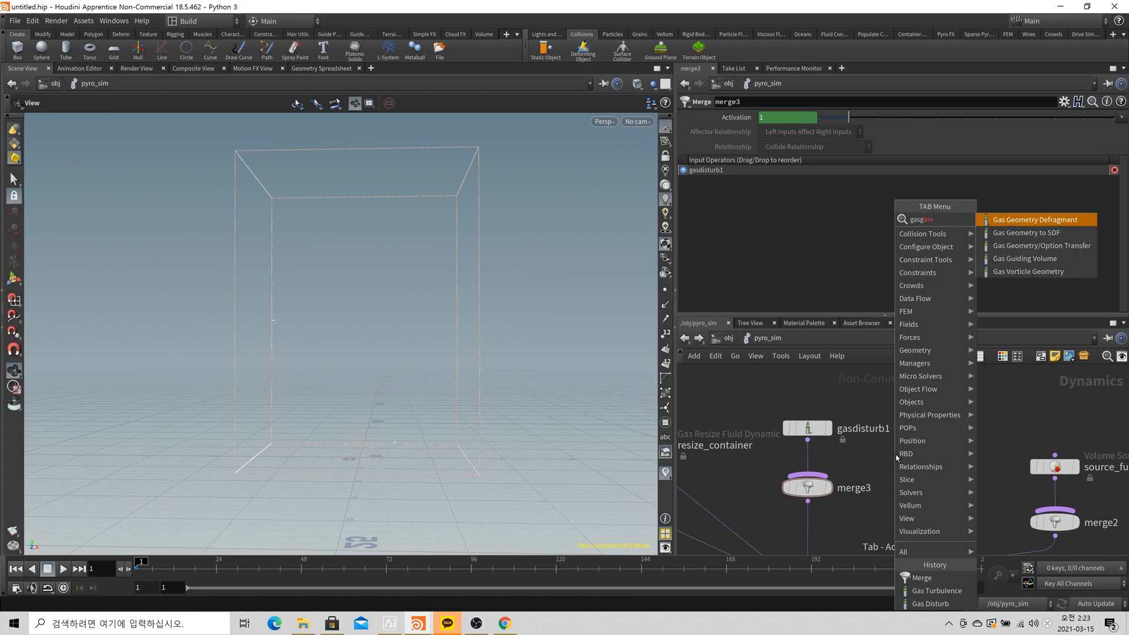
key("BackSpace")
type("vop")
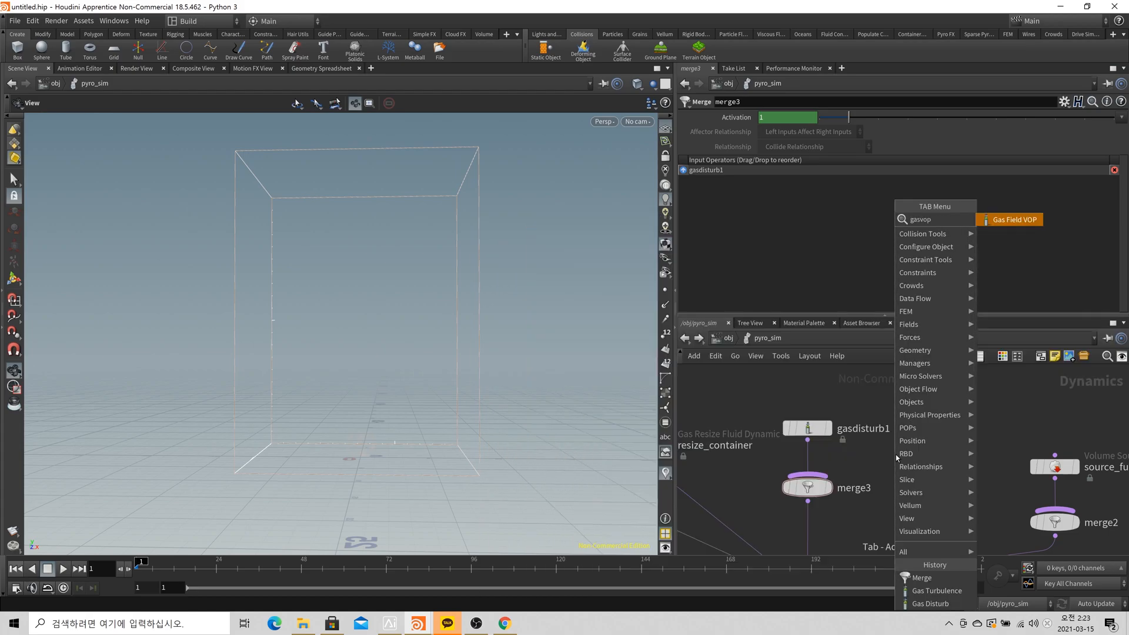
key("Return")
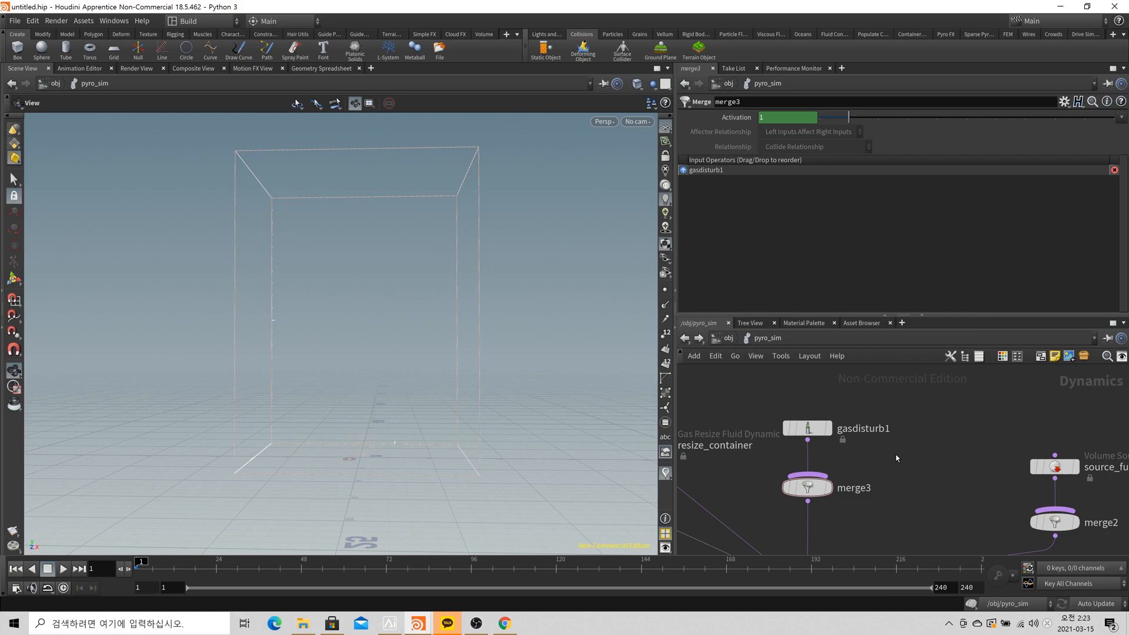
Delete the merge3 node between gasdisturb1 and pyrosolver1.
scroll(896, 457, "down", 3)
middle_click_drag(896, 458, 881, 415)
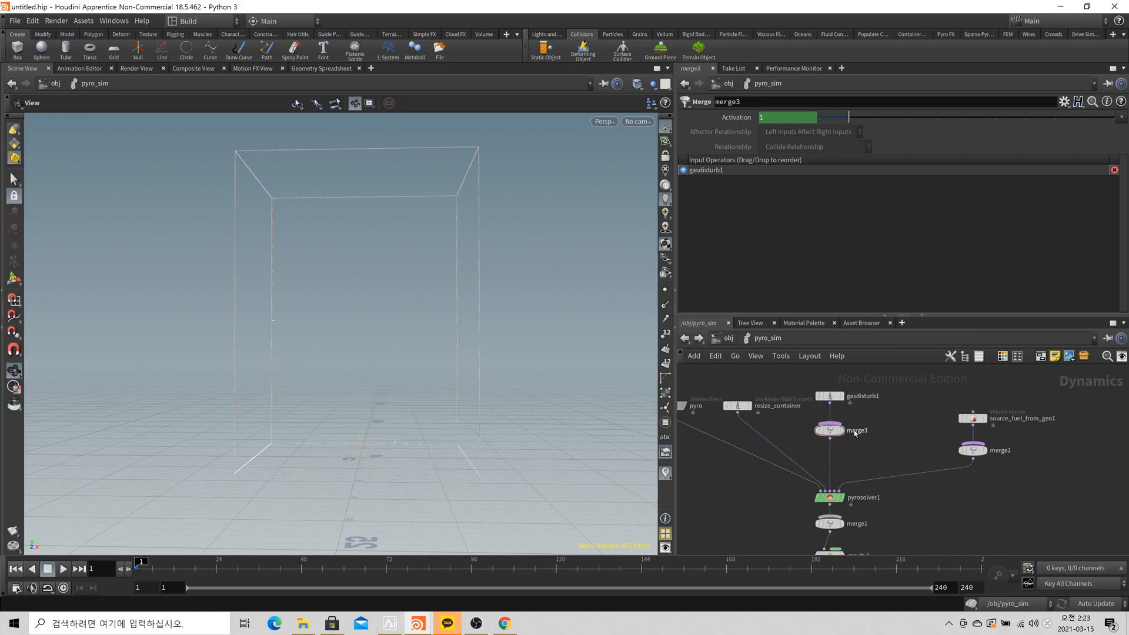
scroll(855, 432, "up", 2)
left_click_drag(862, 452, 809, 417)
key("ctrl+c")
key("Delete")
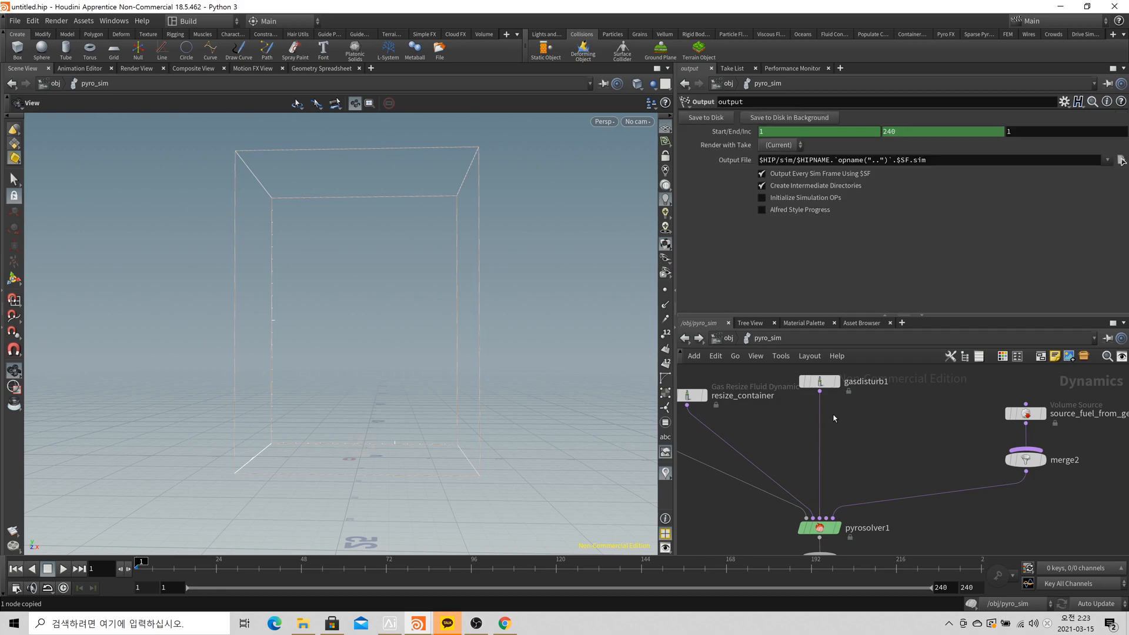
Play the simulation to frame 46, stop it and examine the explosion up close from another angle.
key("h")
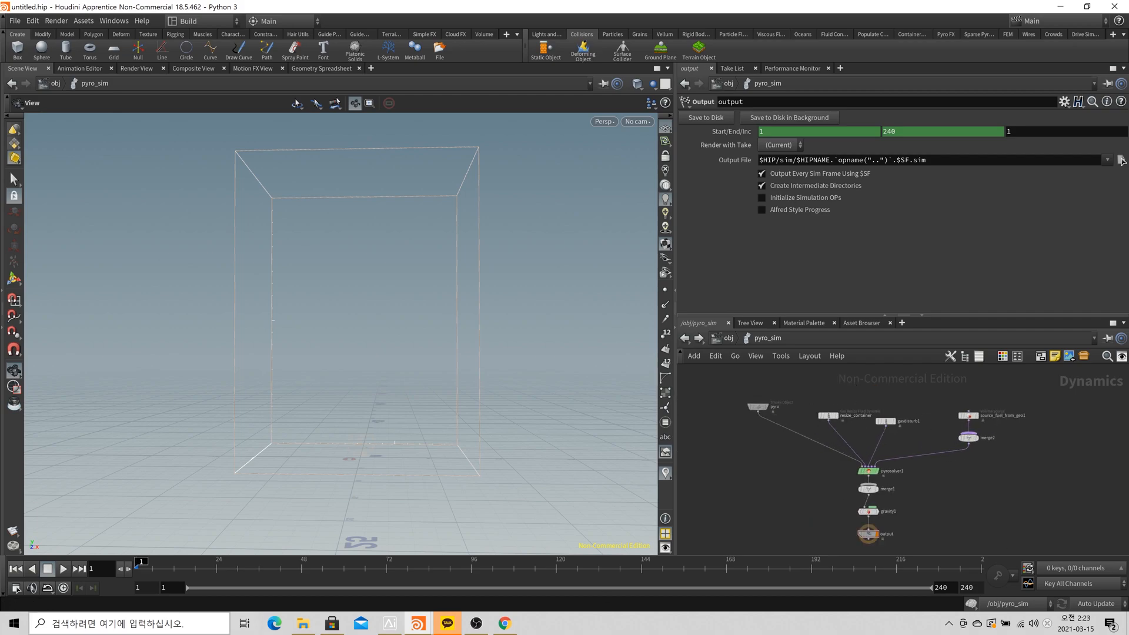
left_click(63, 568)
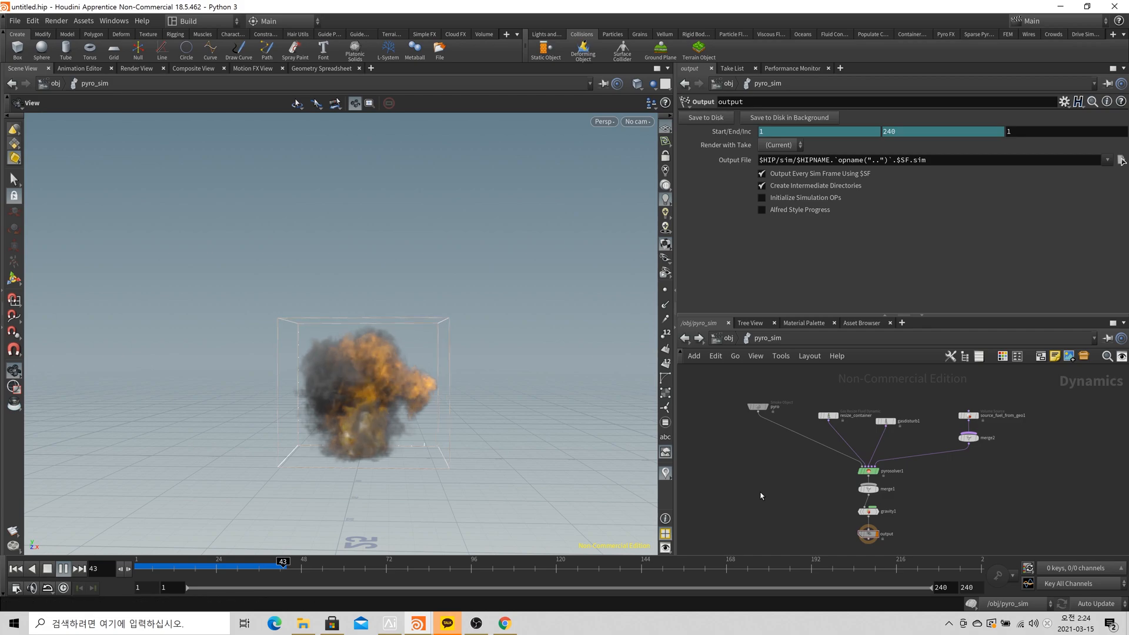
left_click(47, 569)
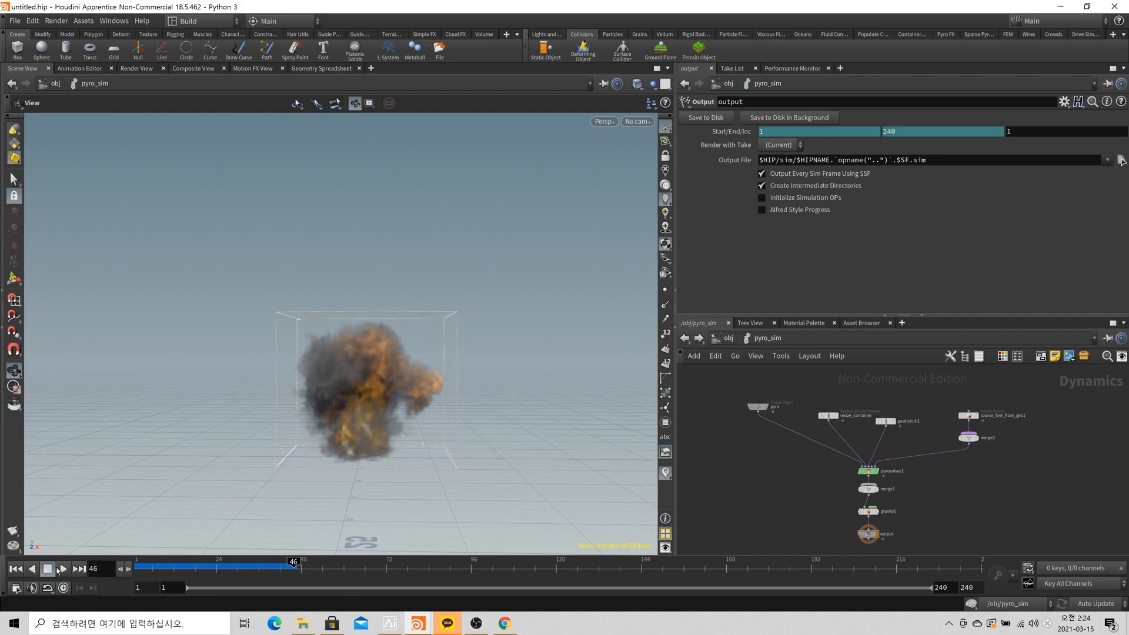
right_click_drag(411, 488, 469, 387)
left_click_drag(470, 387, 383, 403)
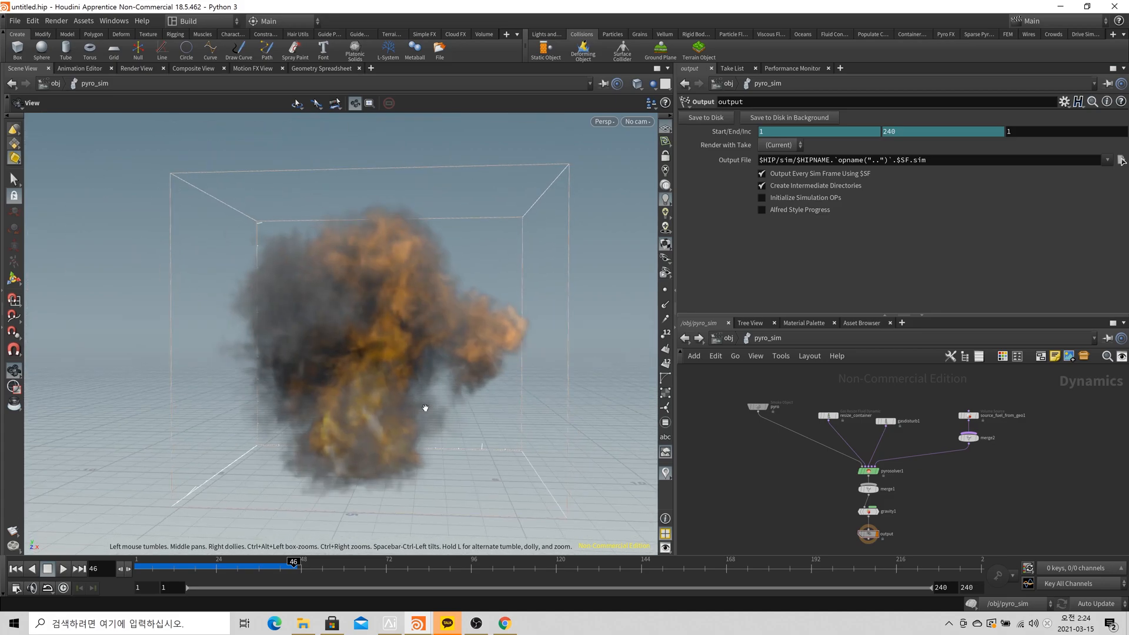
Open the pyro_import network, select import_pyrofields and enlarge its parameter area.
left_click(729, 339)
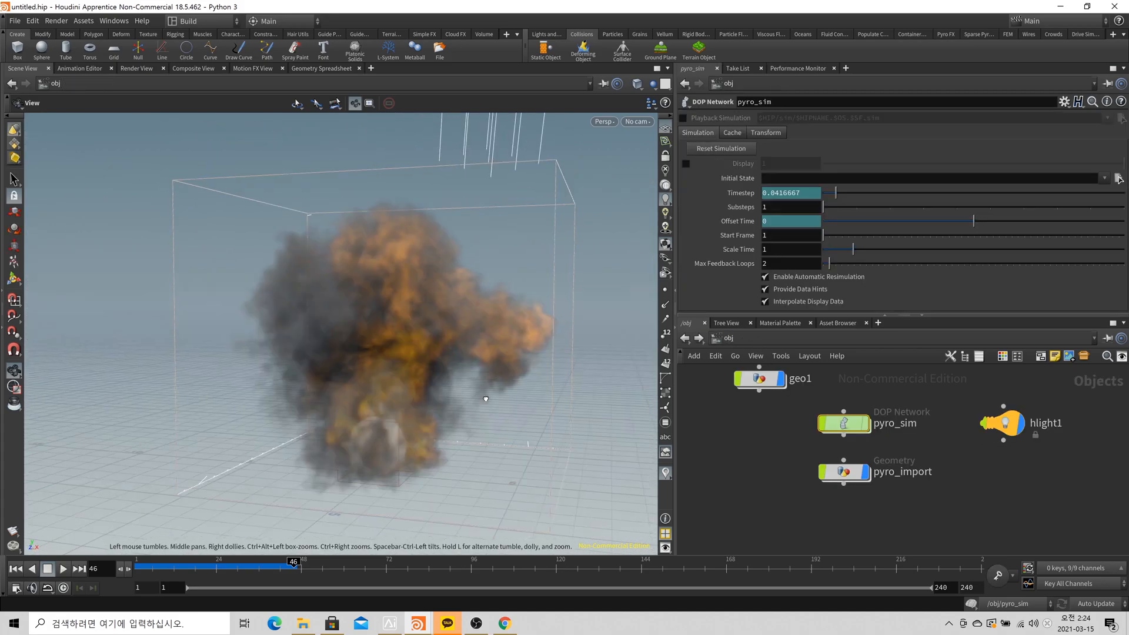
double_click(841, 479)
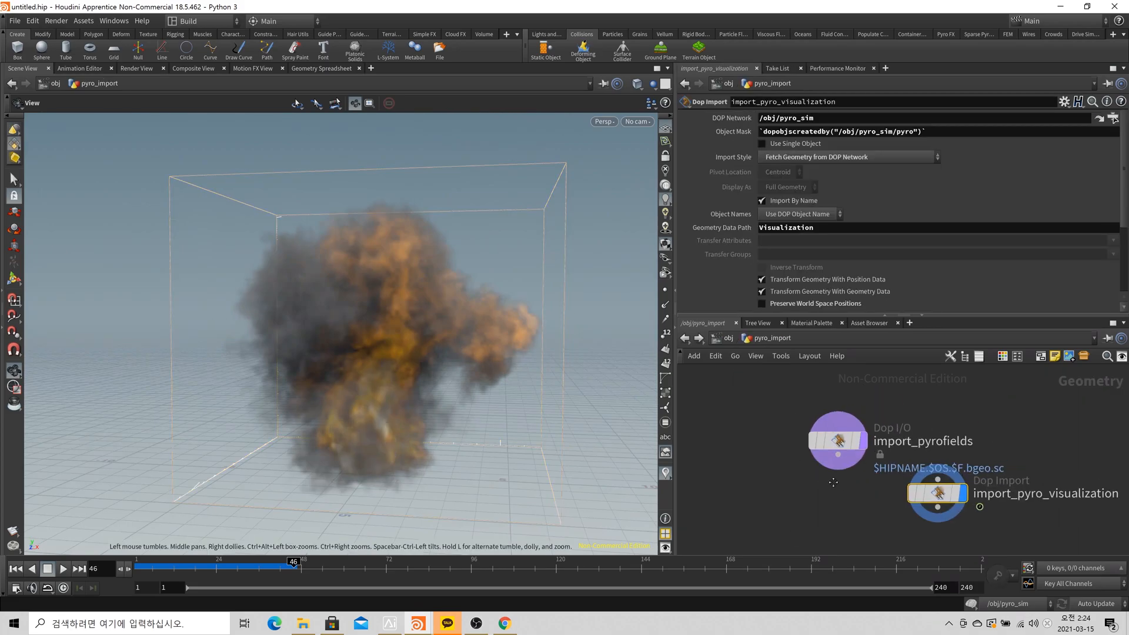
left_click_drag(793, 507, 926, 458)
left_click(794, 479)
left_click_drag(862, 316, 863, 460)
Disable importing the vel field in import_pyrofields and inspect the explosion.
scroll(981, 285, "down", 3)
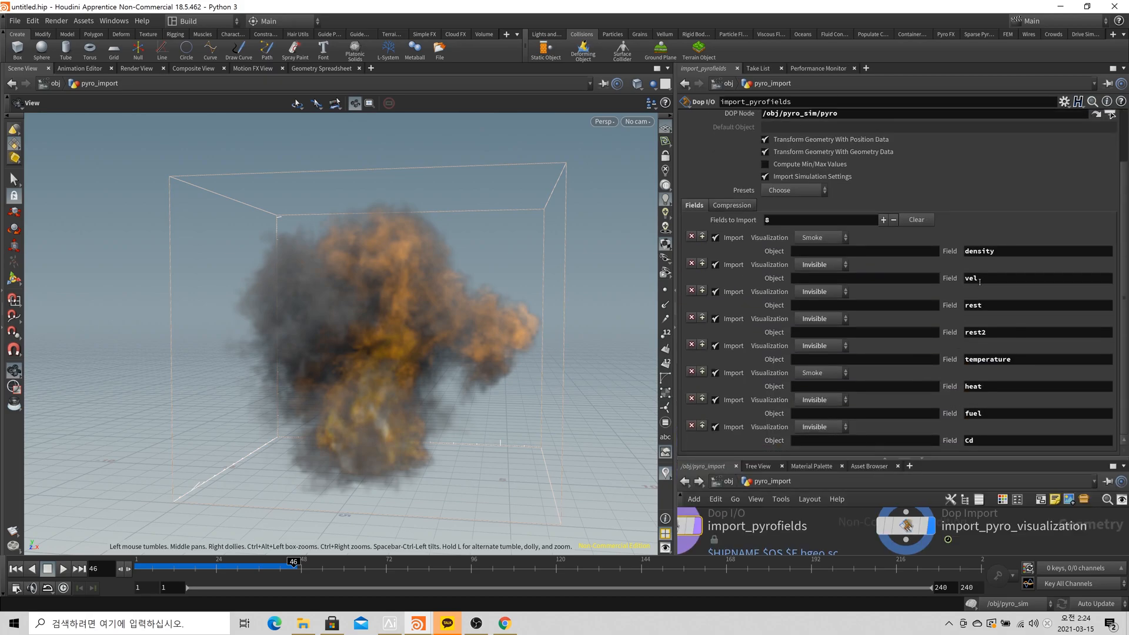
left_click(714, 264)
left_click_drag(501, 304, 389, 335)
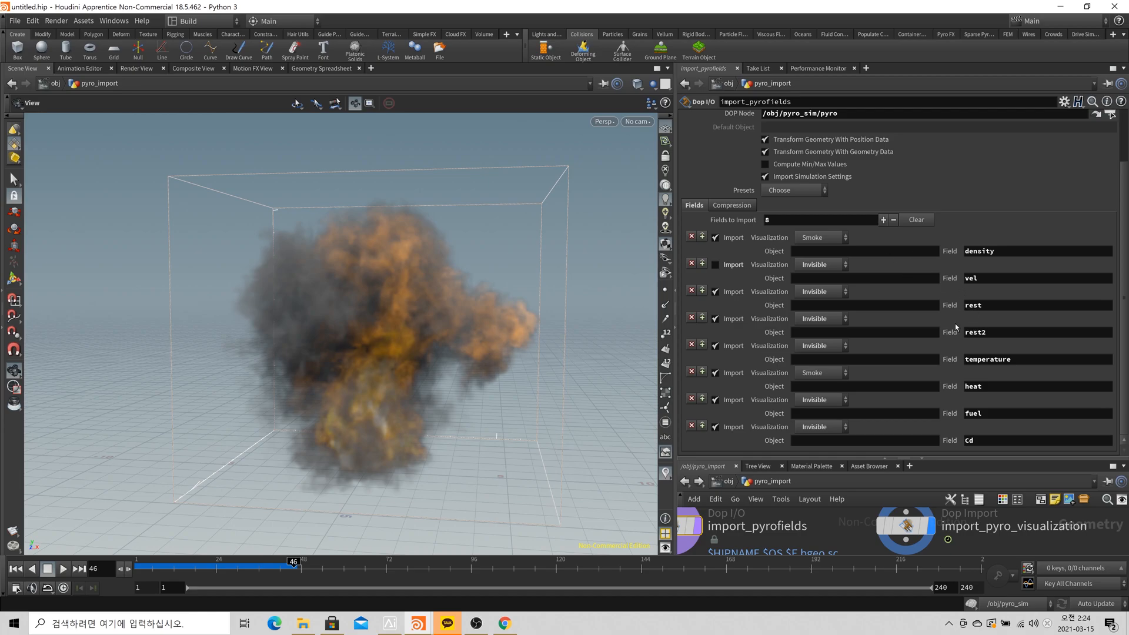
Disable importing the rest, rest2, fuel and Cd fields in import_pyrofields and widen the parameter area.
left_click(715, 292)
left_click(715, 319)
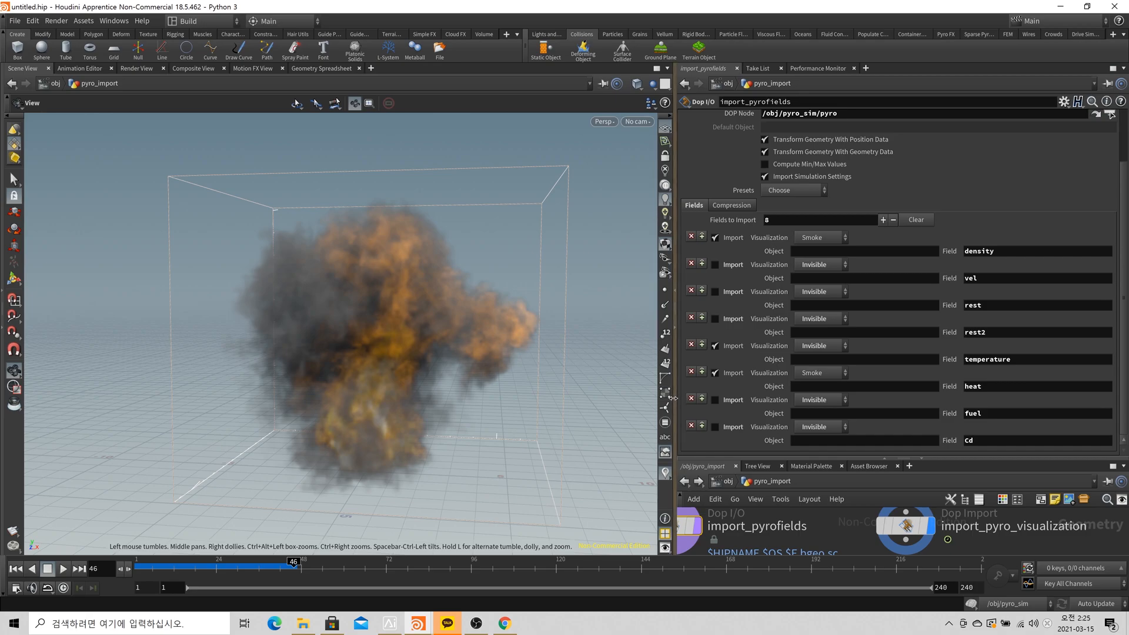
left_click_drag(675, 400, 628, 400)
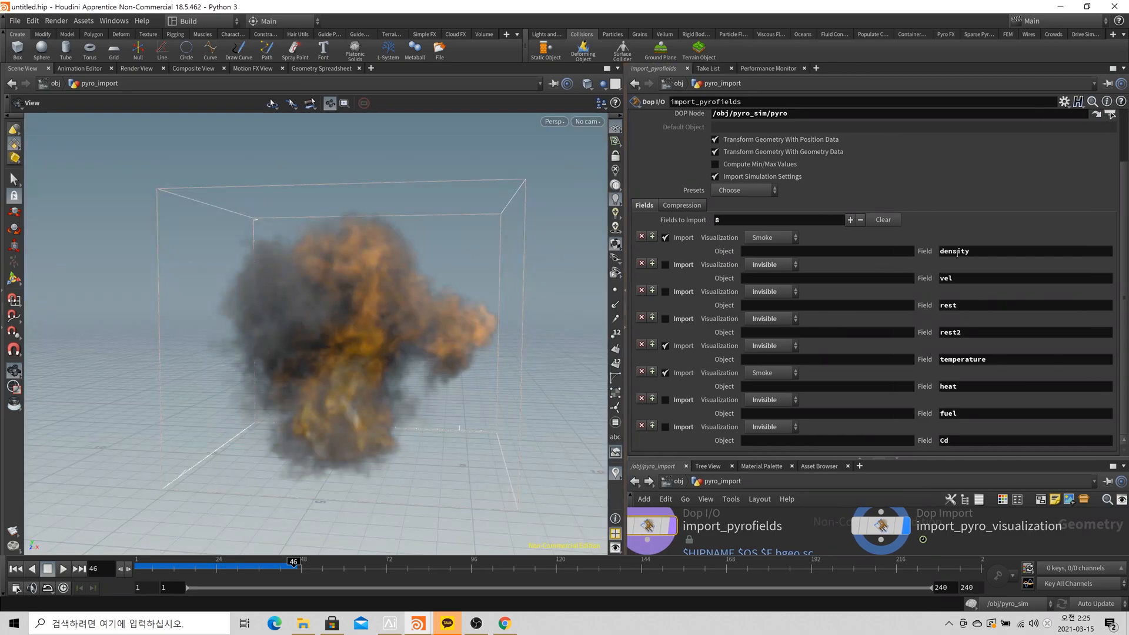
left_click_drag(285, 283, 345, 280)
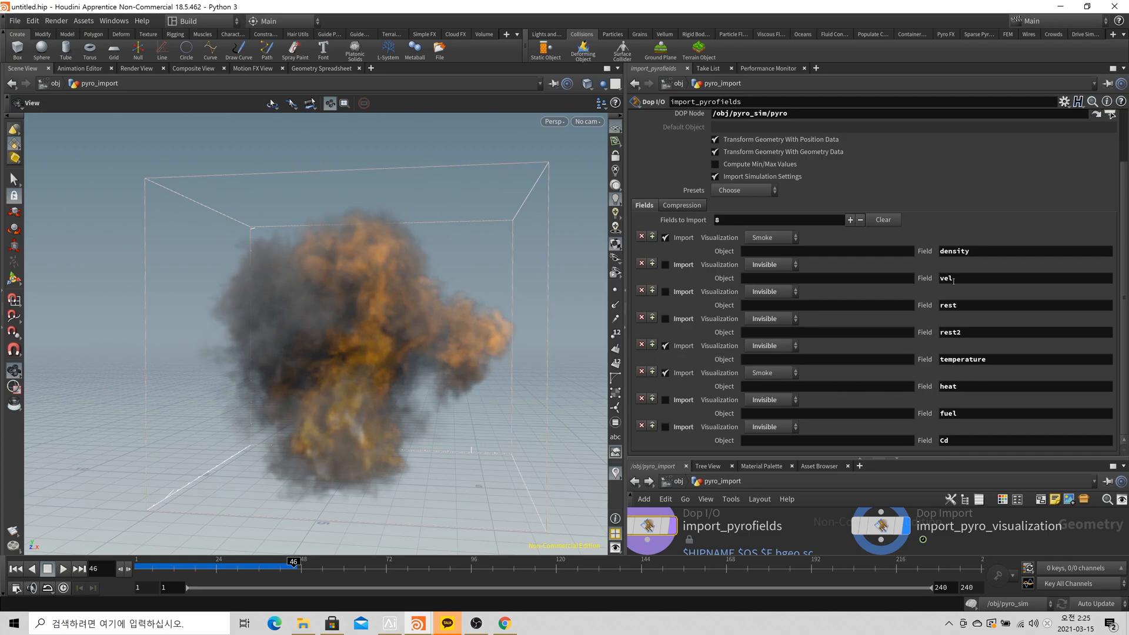
Enlarge the network area and check the volume information of the import_pyrofields node.
middle_click_drag(639, 530, 742, 453)
left_click_drag(763, 402, 763, 262)
scroll(728, 383, "up", 4)
middle_click(668, 466)
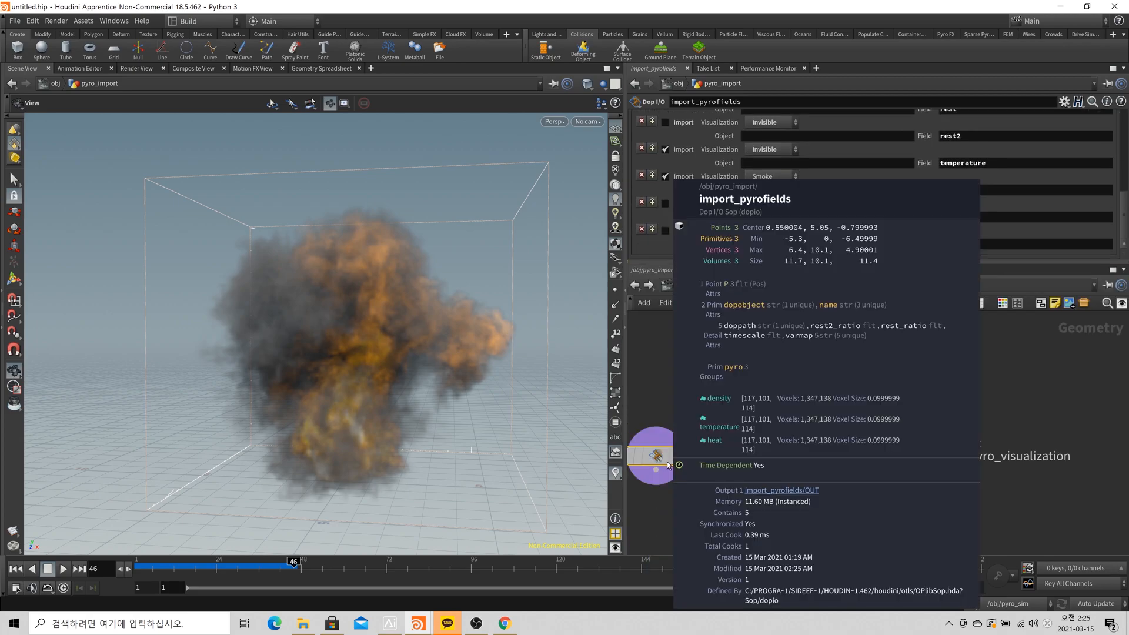
Add a Convert VDB node fed by import_pyrofields and display its output.
key("Tab")
type("con")
key("Escape")
key("Tab")
type("converv")
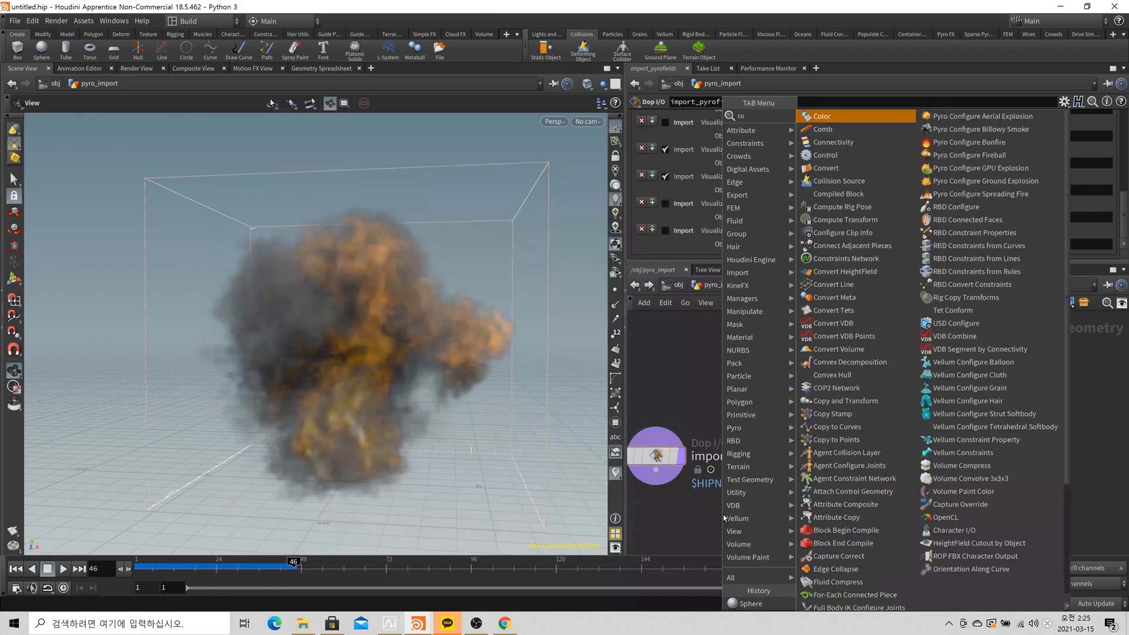
key("Return")
left_click(695, 487)
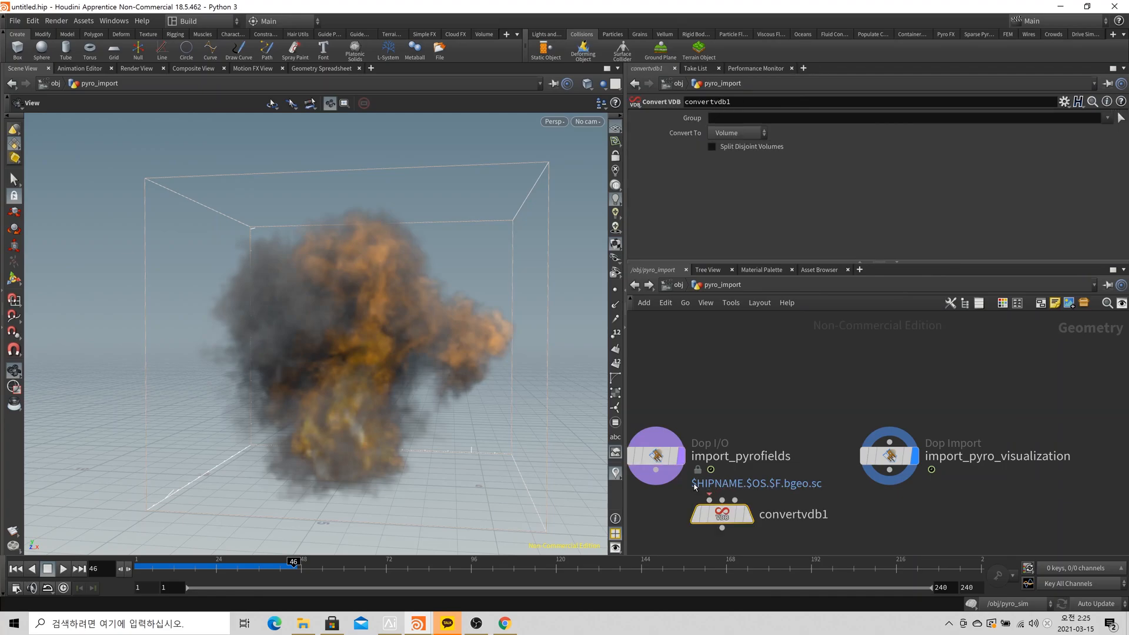
left_click(745, 514)
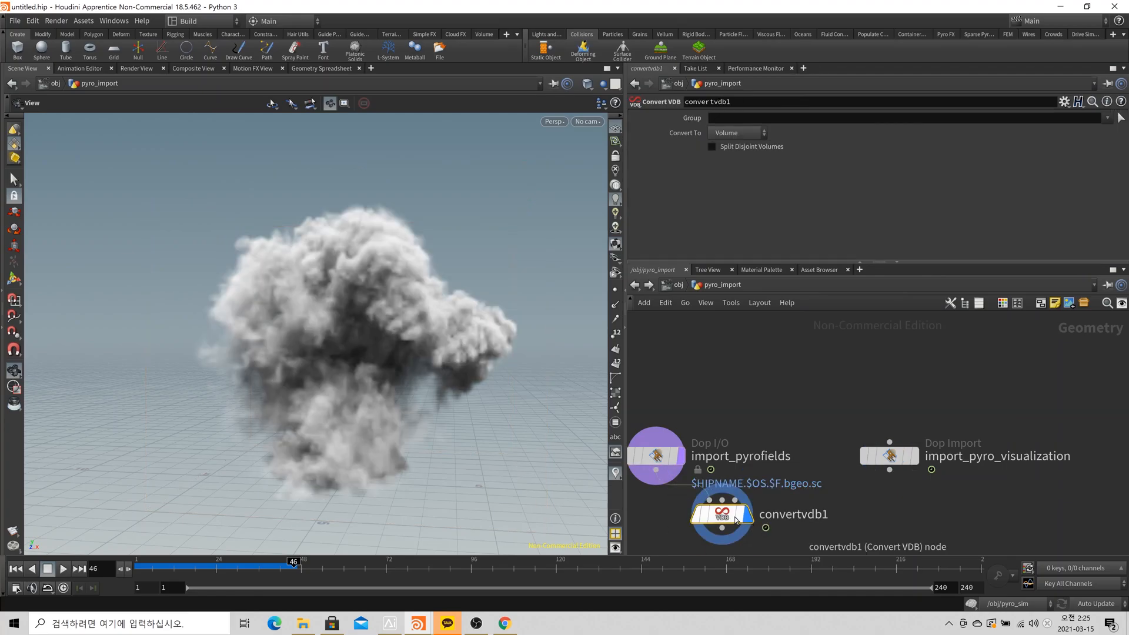
Set convertvdb1 to convert to VDB and review the node in the network.
left_click(738, 133)
left_click(735, 147)
key("h")
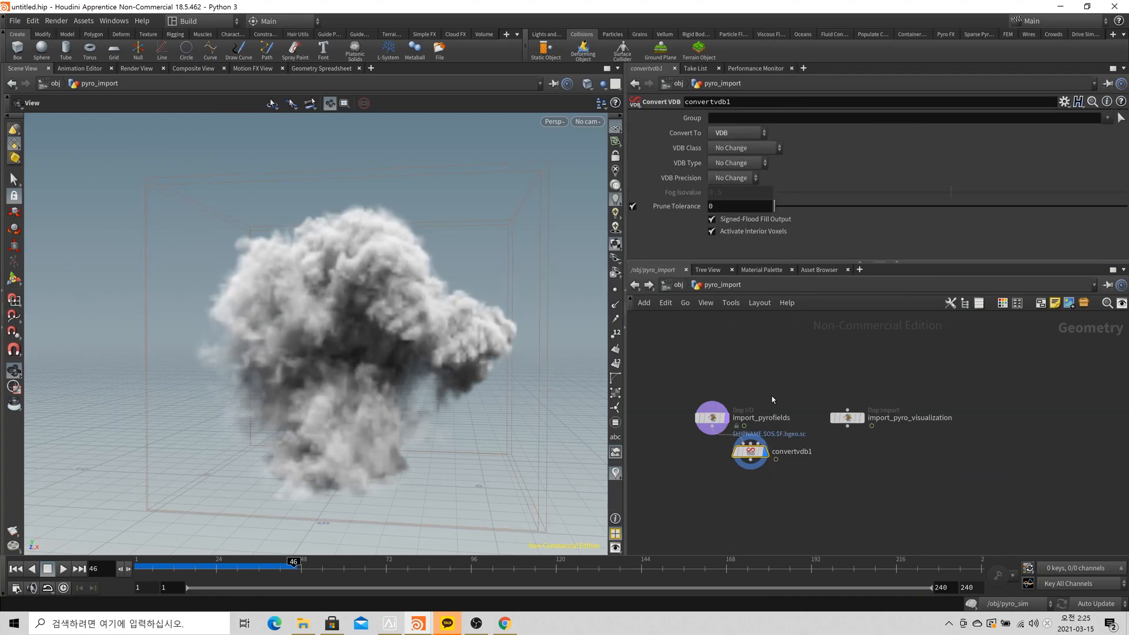
middle_click(763, 437)
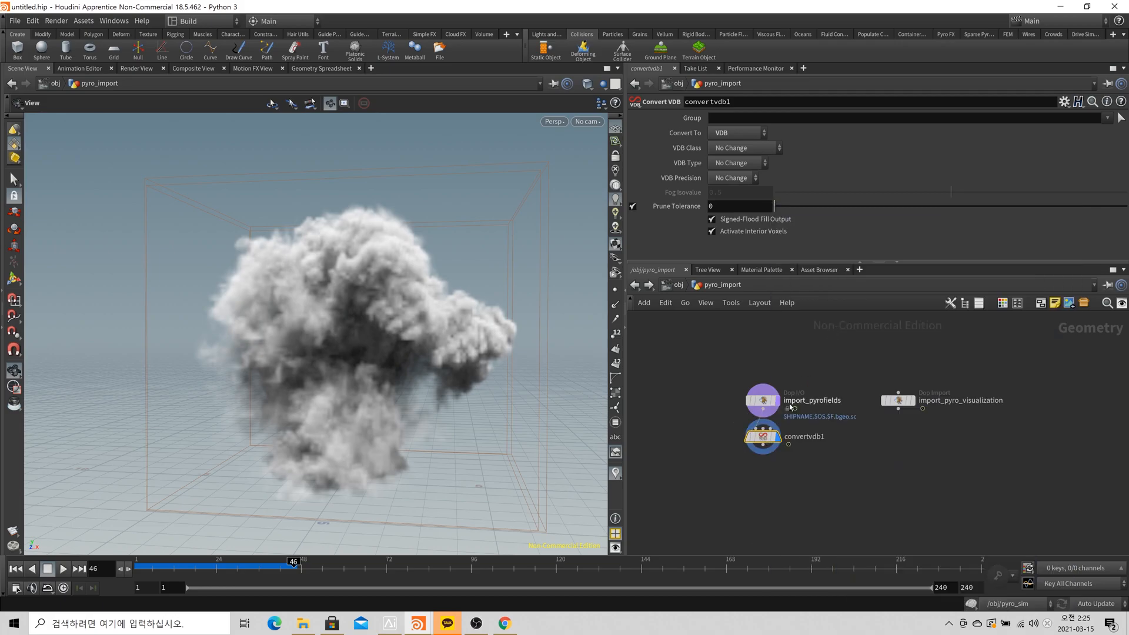
Add a ROP Geometry Output node below convertvdb1 and connect it to that node.
key("Tab")
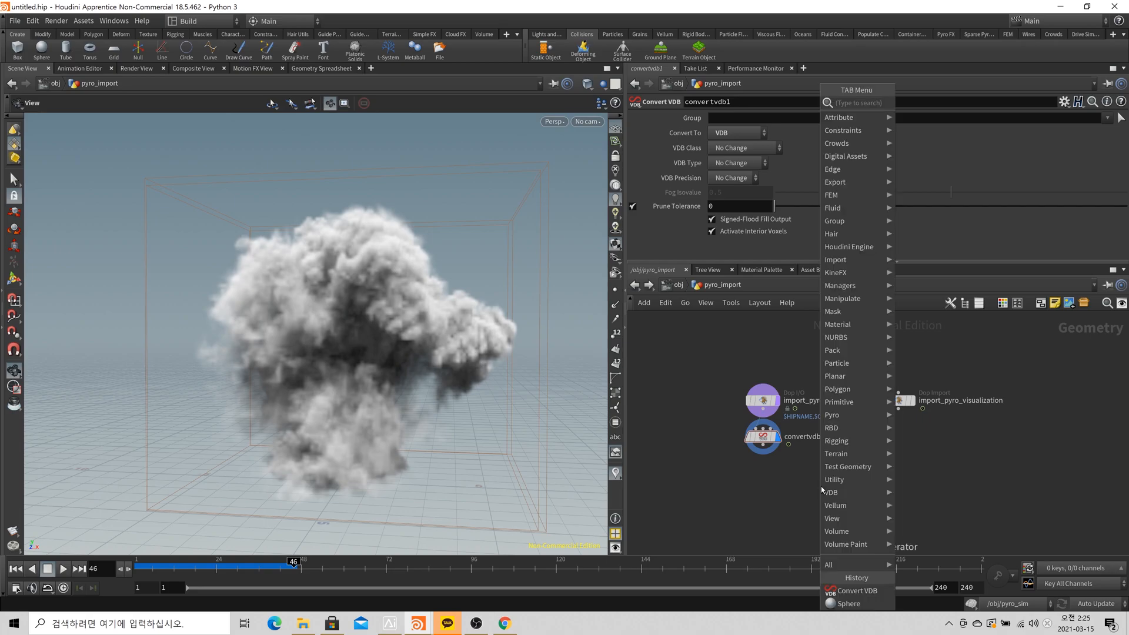
type("rop")
key("Down")
key("Down")
key("Down")
key("Return")
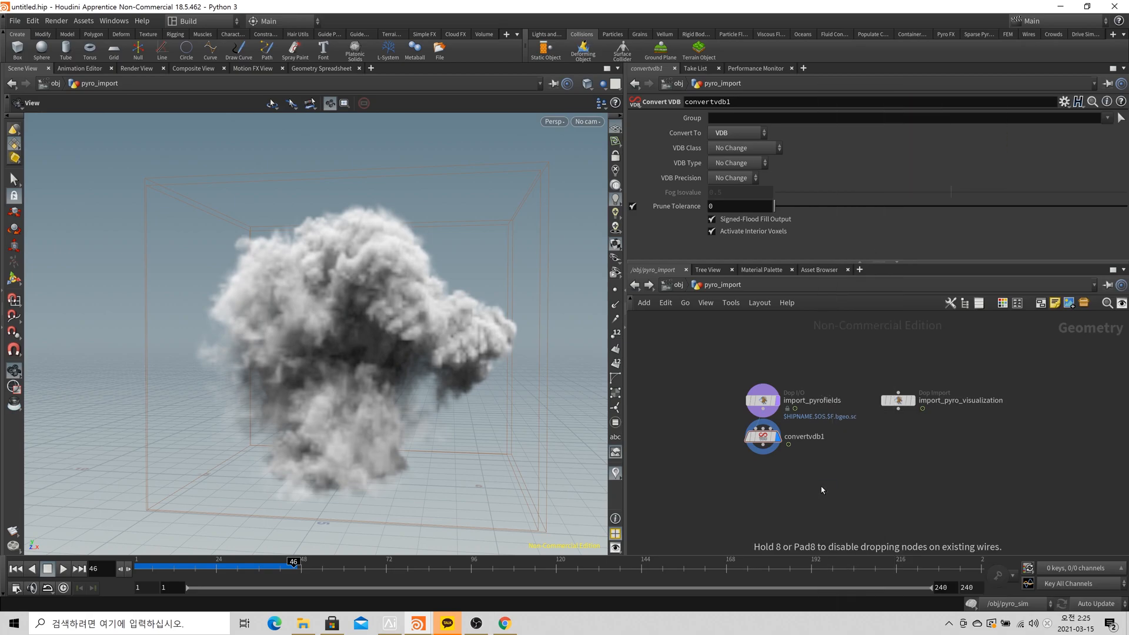
left_click(821, 485)
left_click_drag(767, 447, 765, 472)
Rename the ROP Geometry Output node to explosion.
left_click(825, 473)
double_click(854, 476)
type("e")
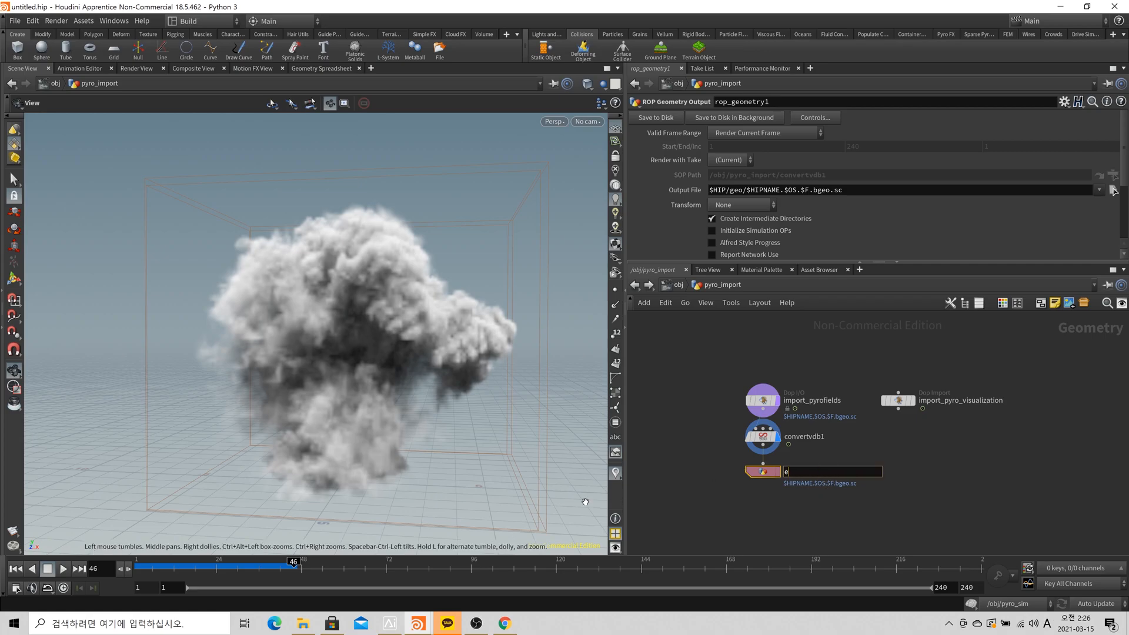
type("xplosion")
key("Return")
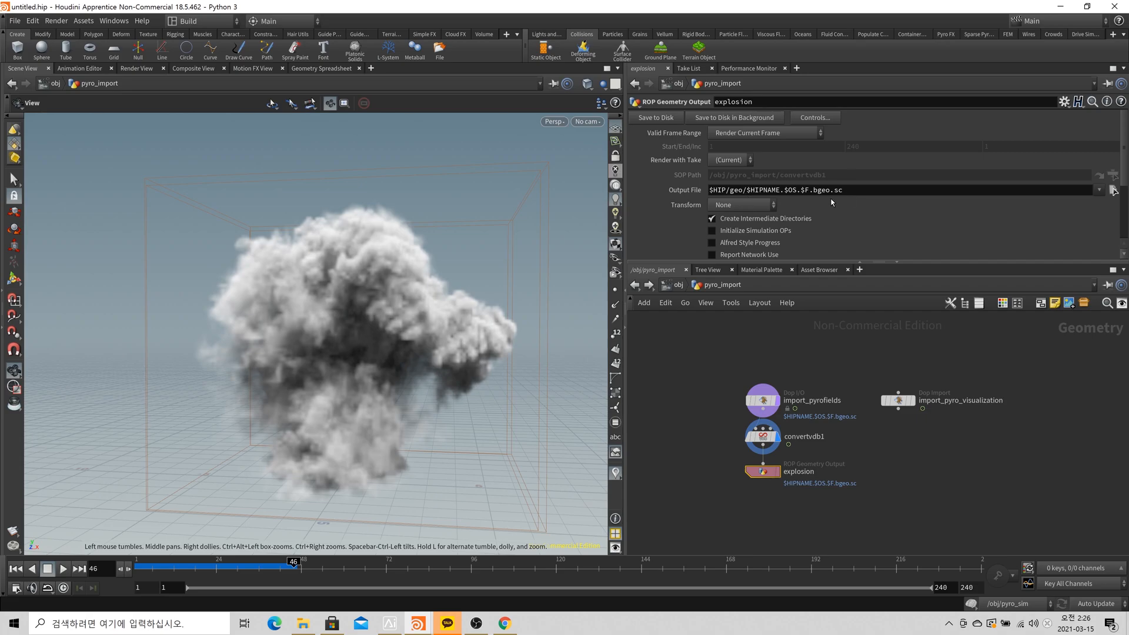
Set the explosion node to Render Frame Range, remove the start and end channels, and set the end frame to 60.
left_click(761, 134)
left_click(760, 146)
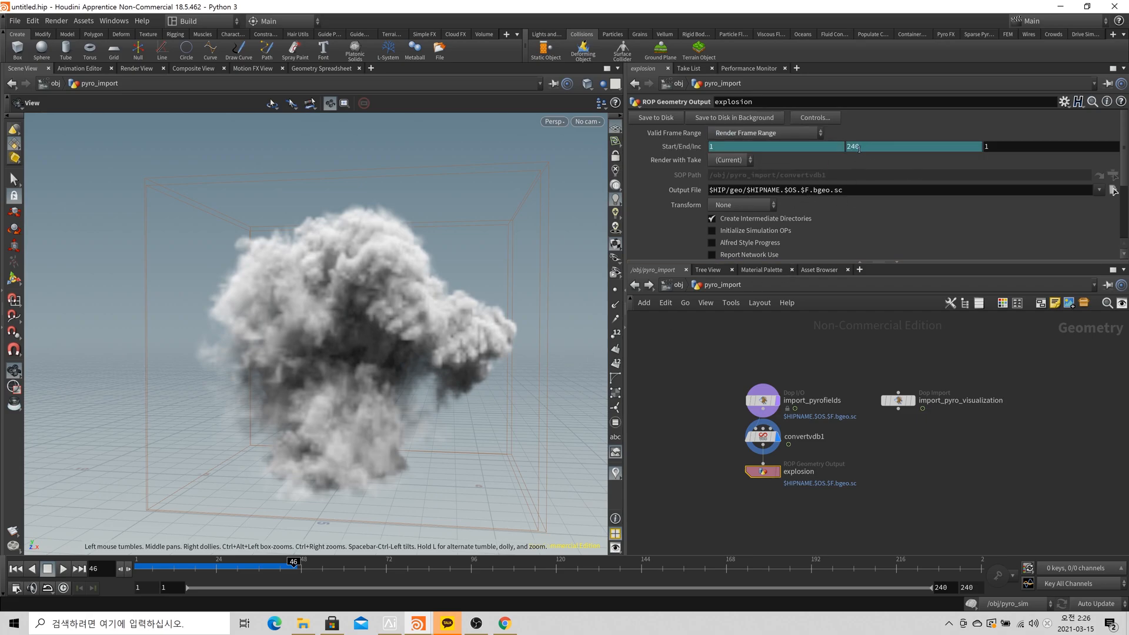
key("Tab")
left_click(829, 148, "ctrl+shift")
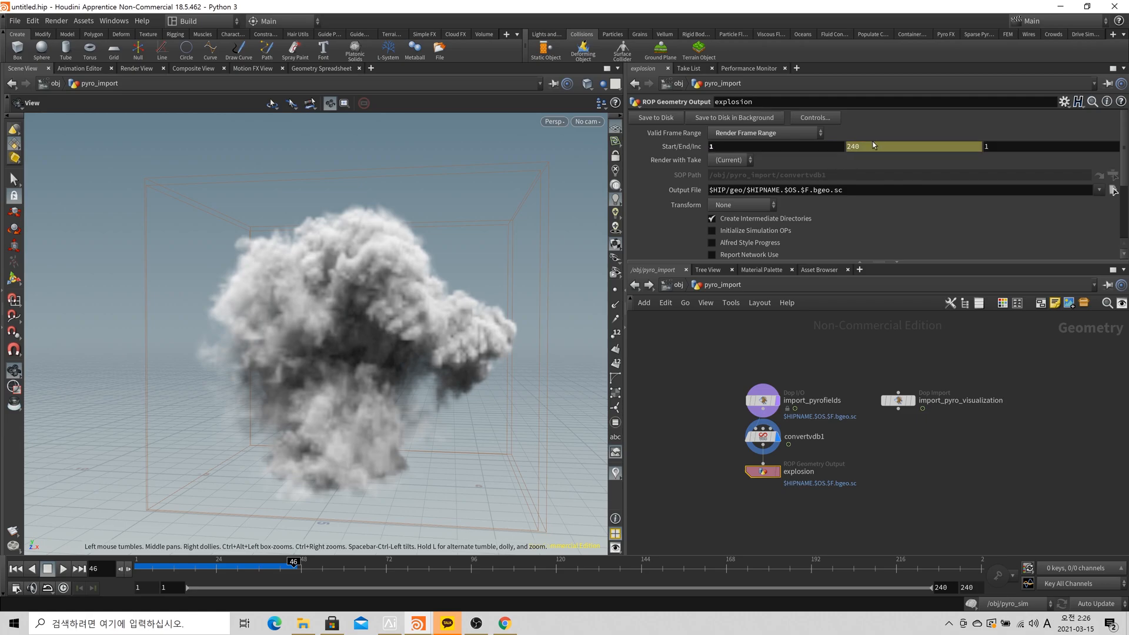
left_click(871, 146, "ctrl+shift")
left_click_drag(864, 147, 831, 154)
type("60")
key("Tab")
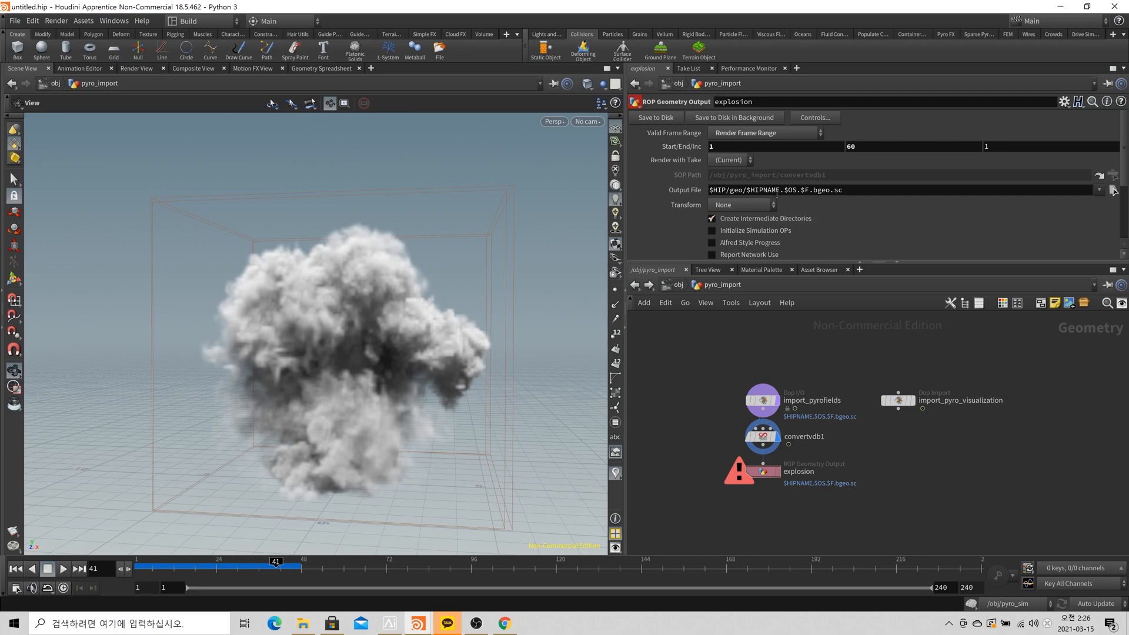
Set the output file to $HIP/geo/$OS/$OS.$F4.bgeo.sc and start saving the explosion sequence to disk.
mouse_move(785, 190)
left_mouse_down()
mouse_move(746, 192)
mouse_move(764, 195)
left_mouse_up()
key("BackSpace")
key("BackSpace")
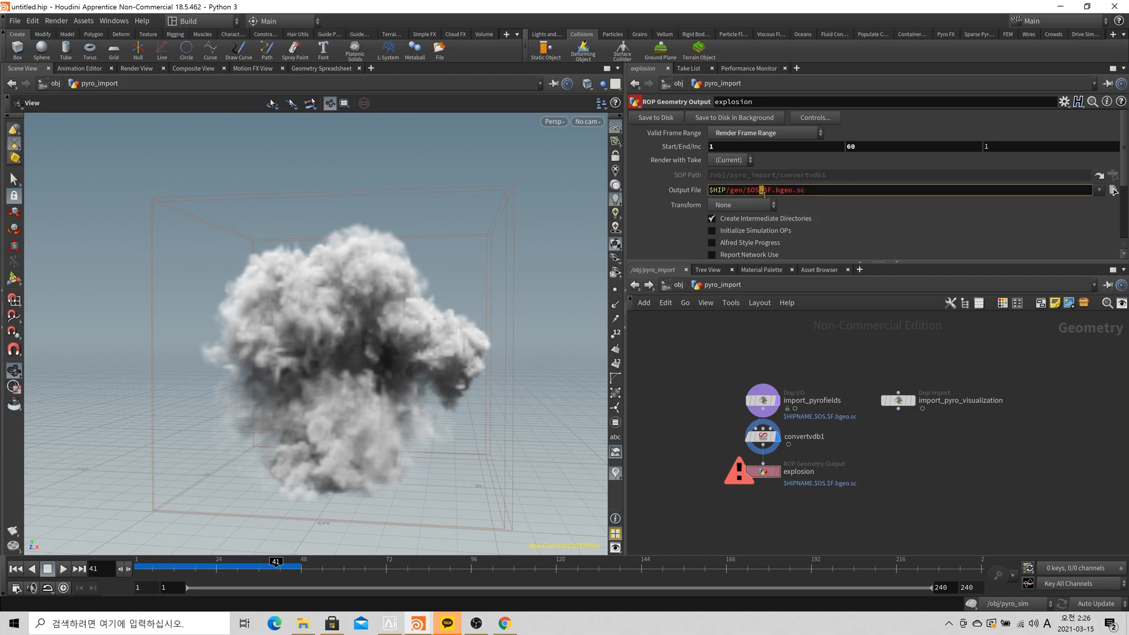
type("/$OS.$F")
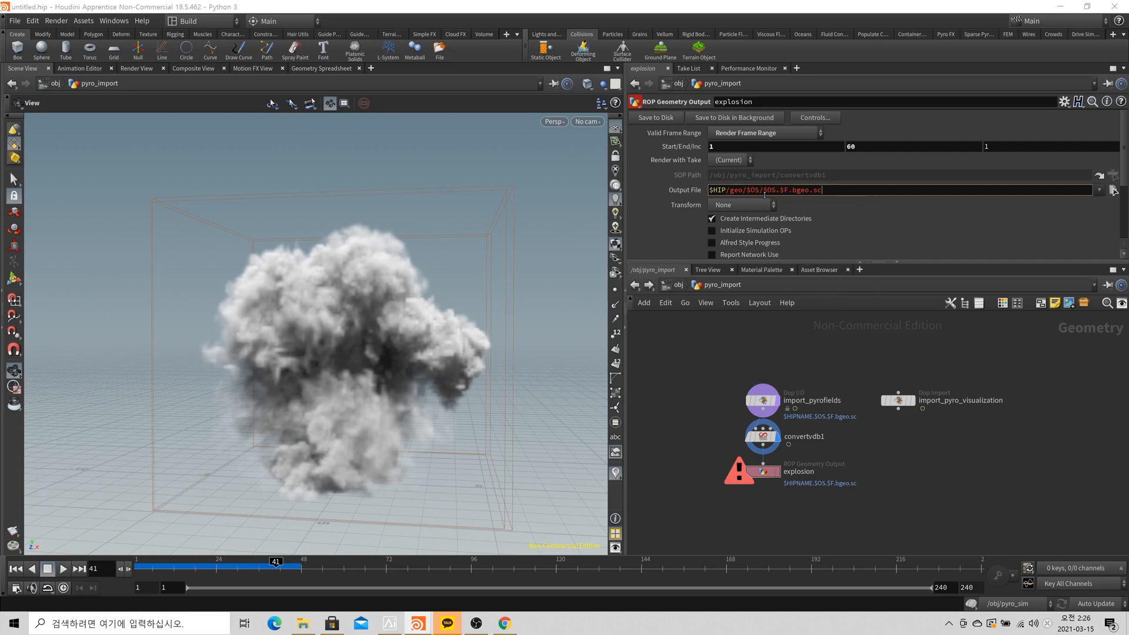
type("4")
key("Return")
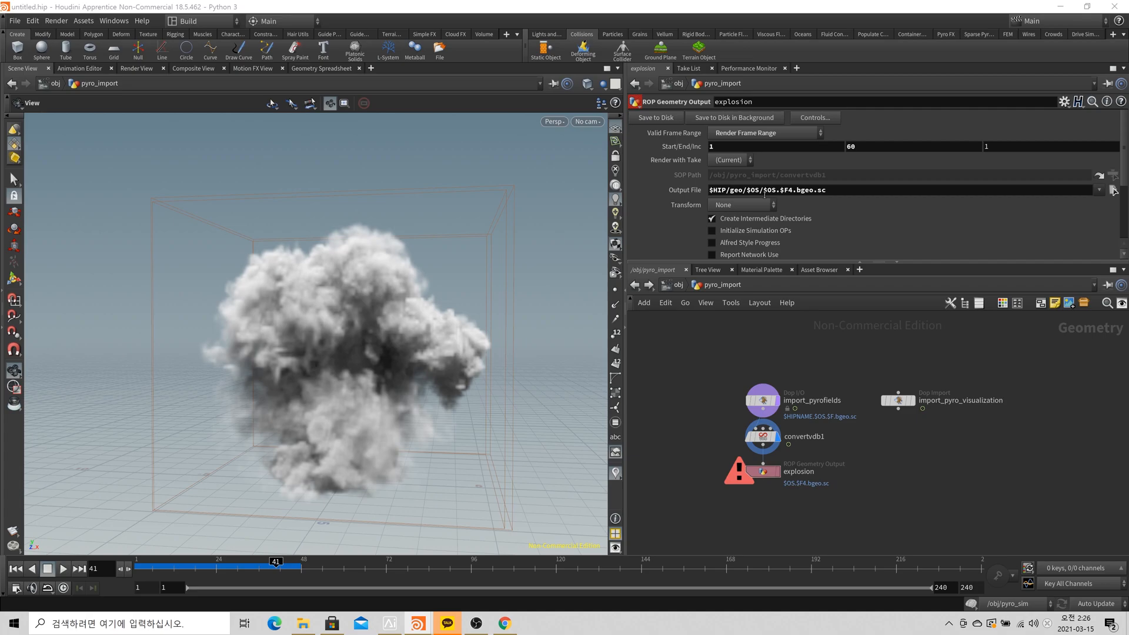
left_click(665, 118)
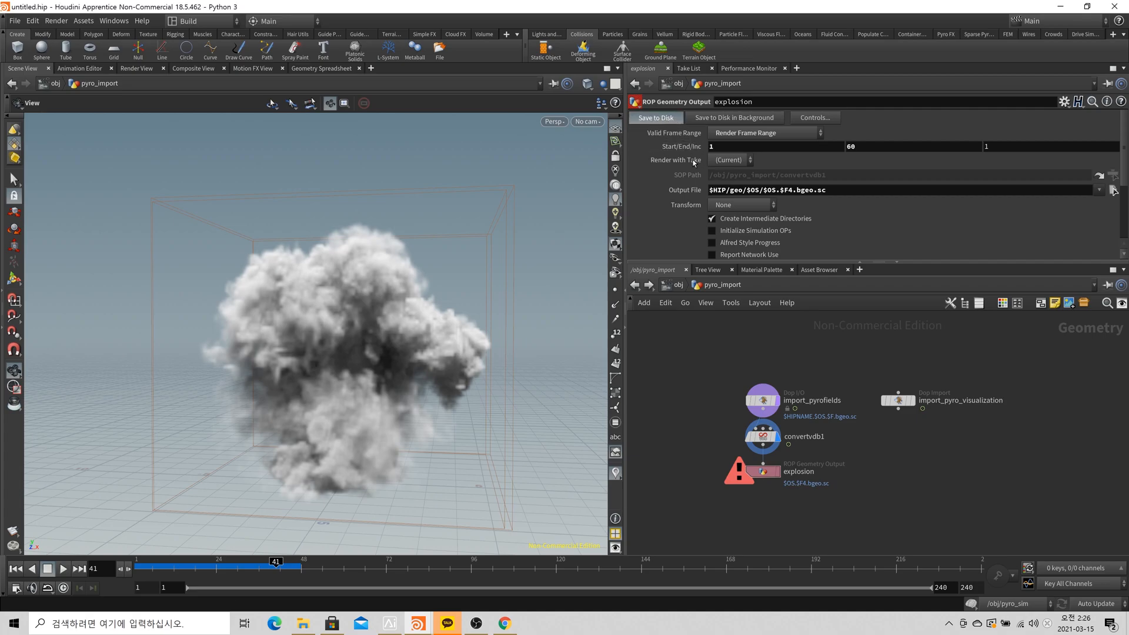